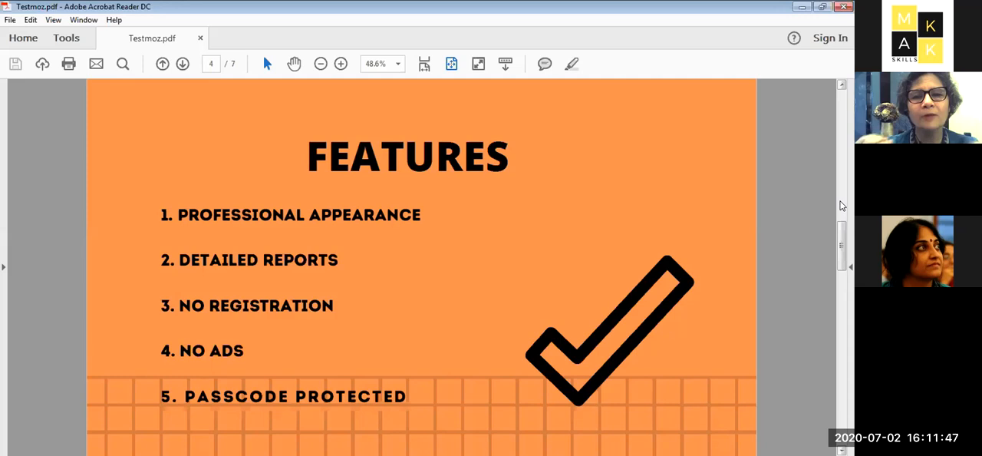
- Read the Testmoz presentation slides from the features list through the getting-started page
scroll(842, 205, down, 1)
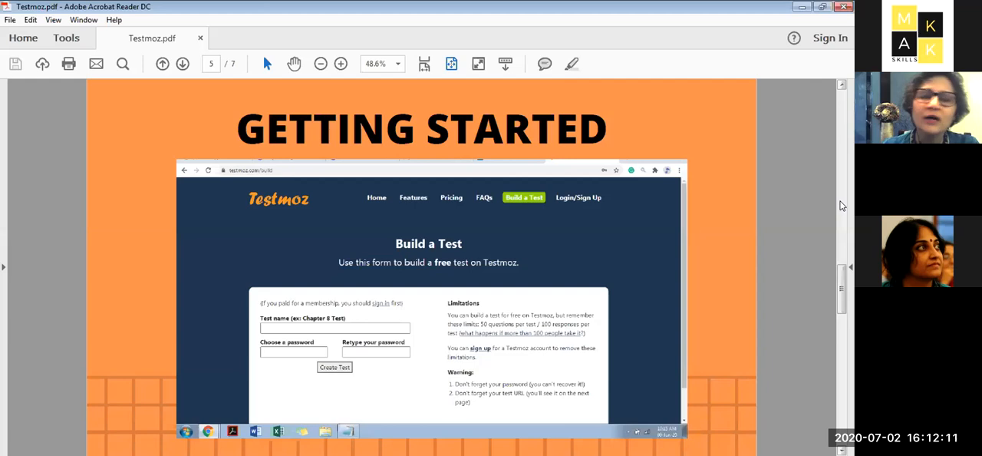
scroll(841, 205, down, 2)
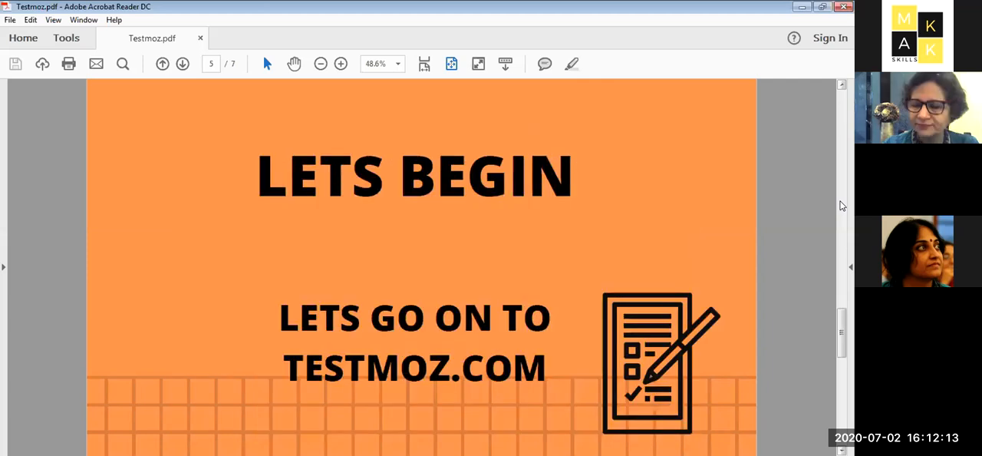
scroll(841, 206, up, 2)
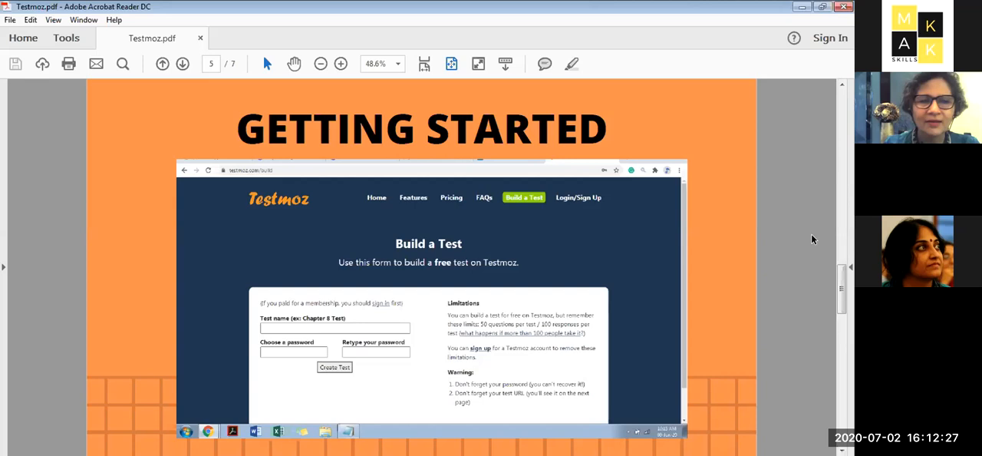
scroll(811, 233, down, 2)
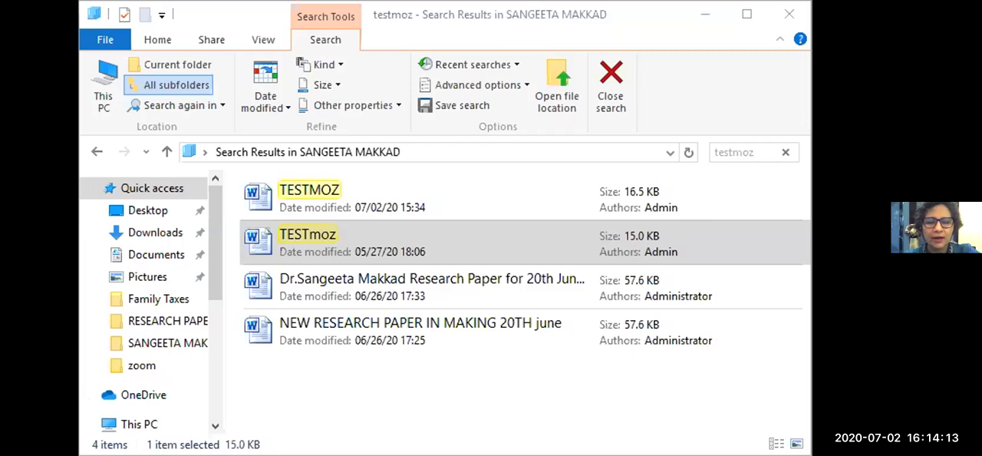
- Switch to Chrome and load testmoz.com
key(alt+Tab)
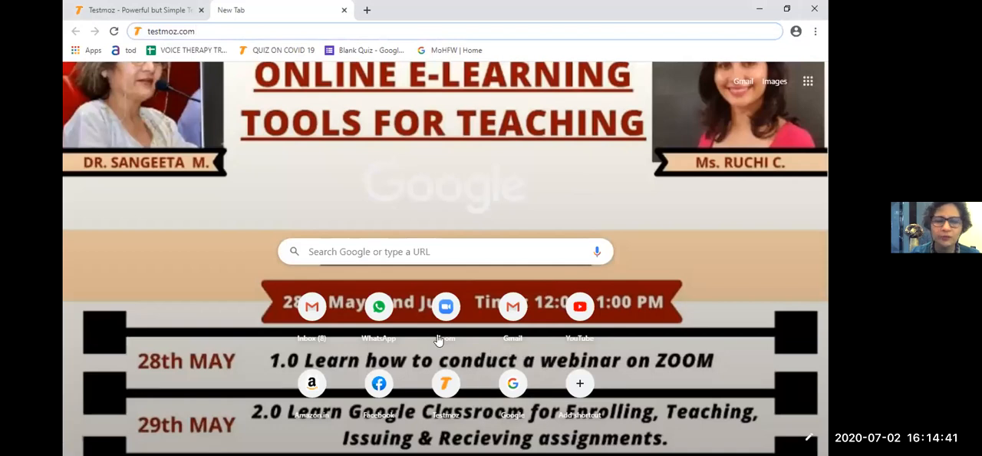
click(629, 336)
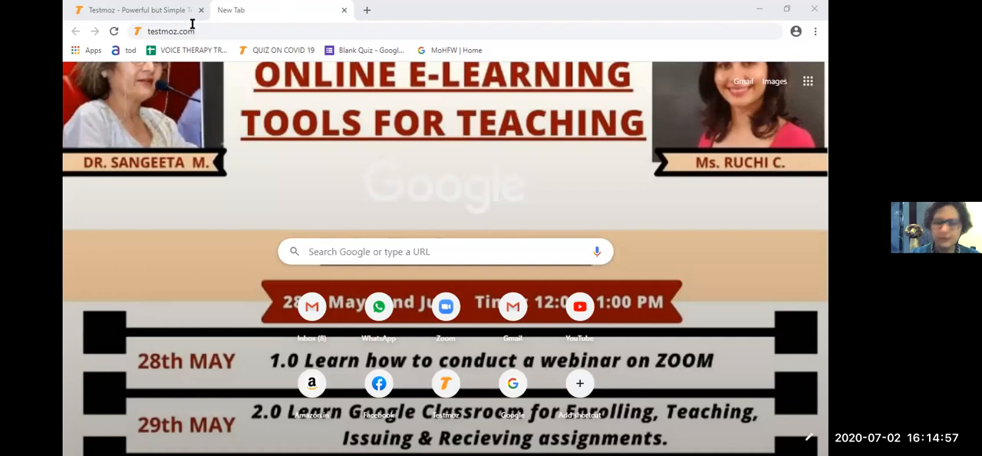
key(Return)
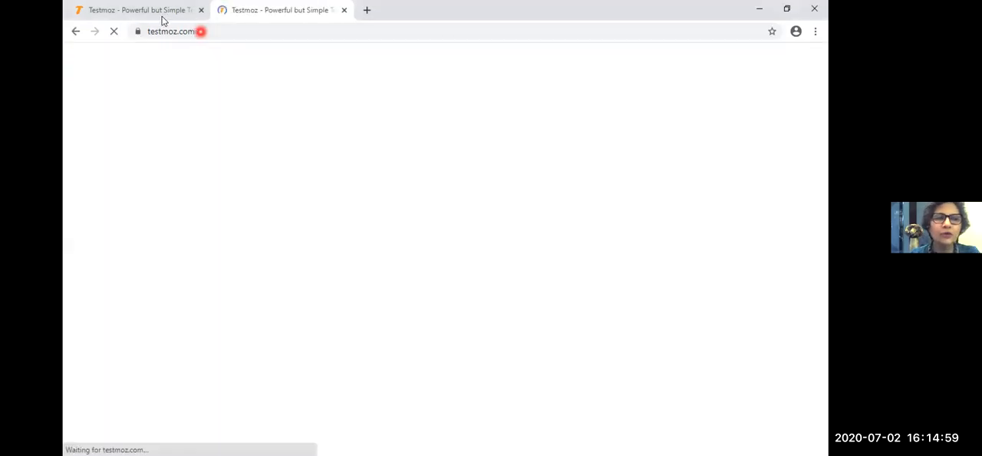
- In the first Testmoz tab, review the free and paid plans on the Pricing page
click(161, 11)
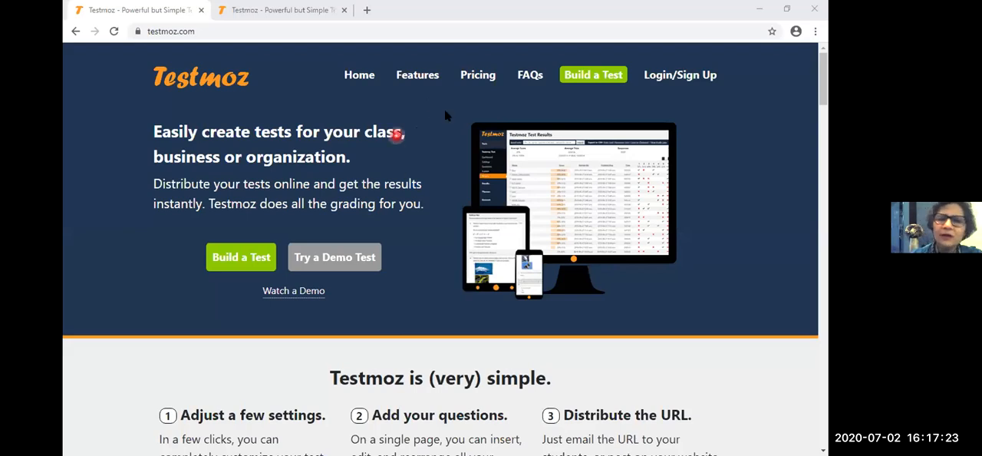
click(474, 75)
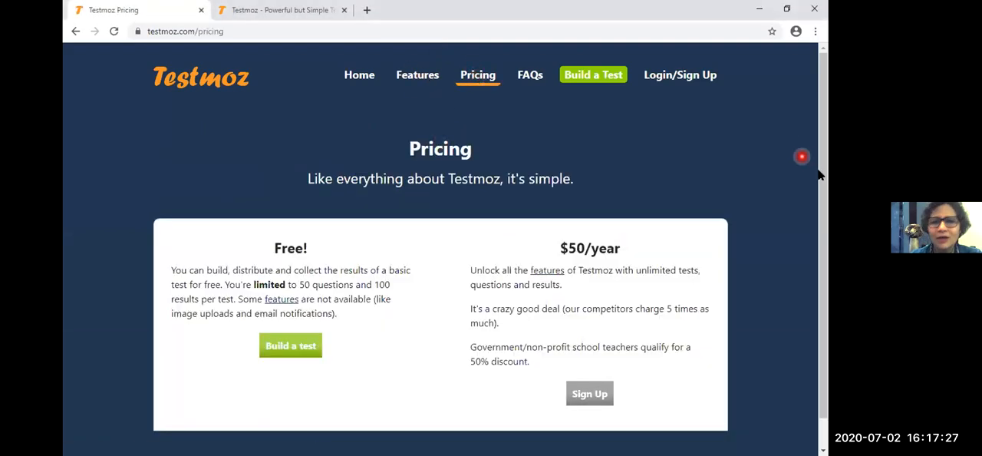
scroll(562, 295, down, 1)
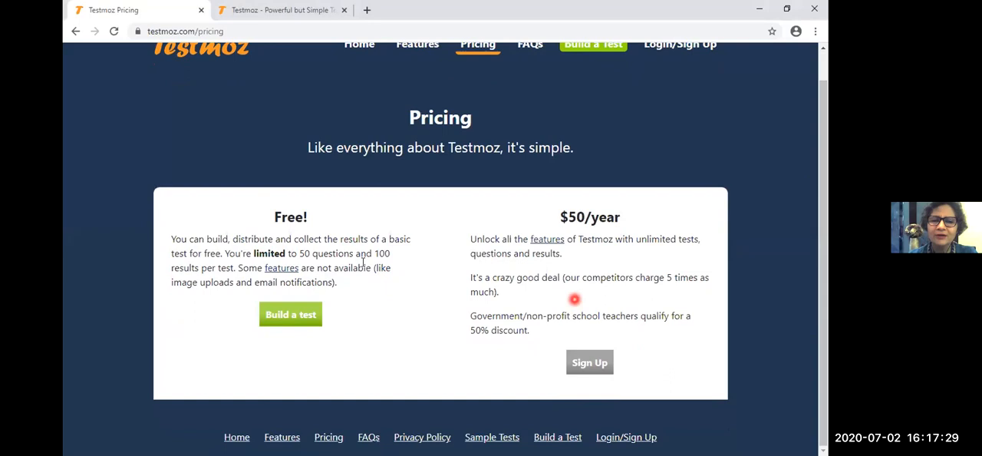
scroll(564, 295, up, 1)
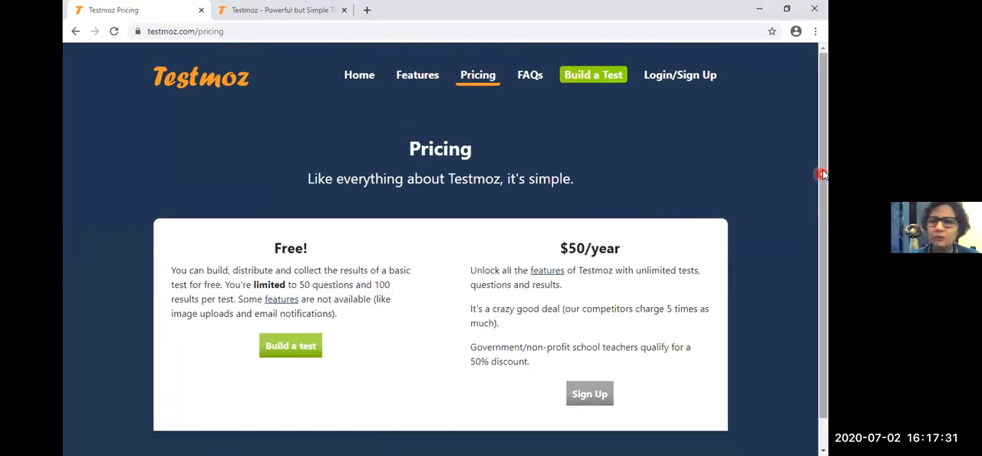
scroll(827, 258, down, 1)
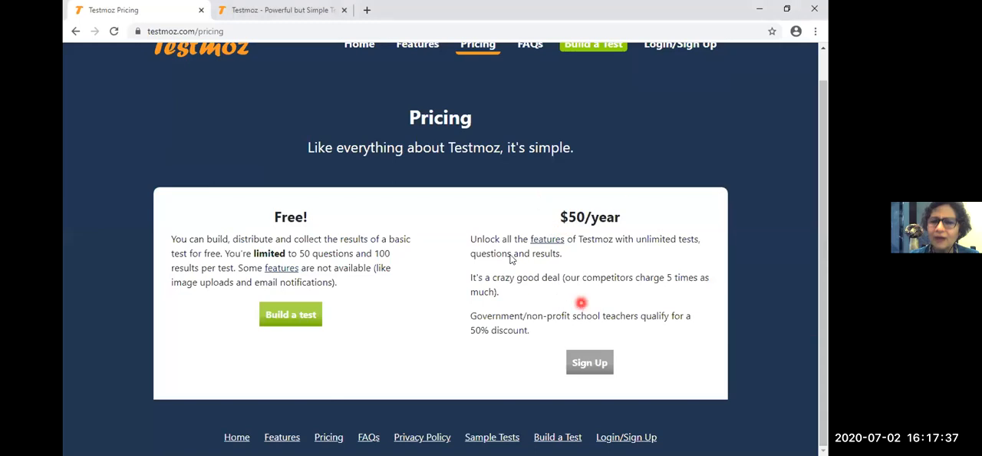
scroll(511, 256, up, 1)
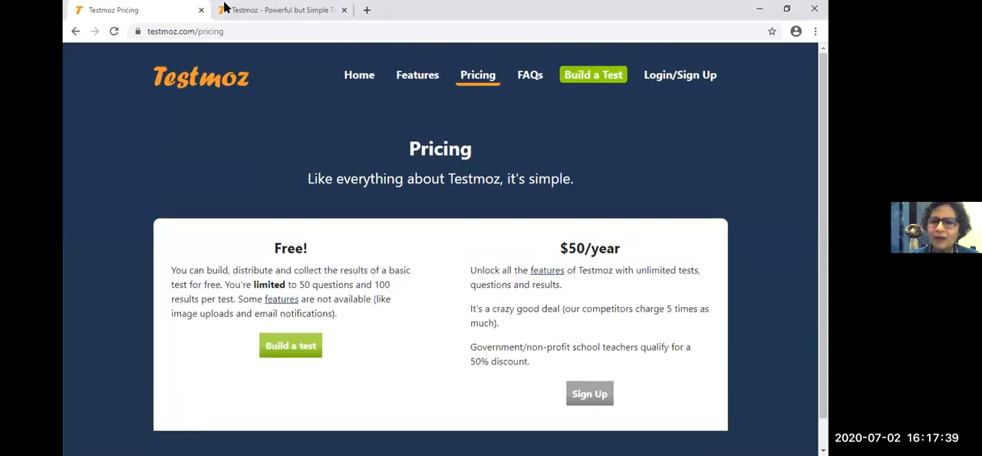
- Open the free Build a Test form from the Testmoz home page in the second tab
click(284, 12)
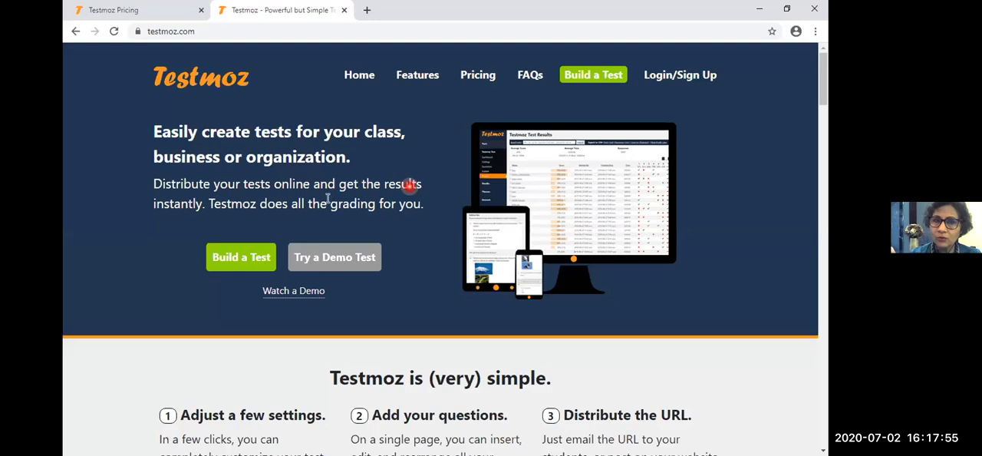
click(243, 263)
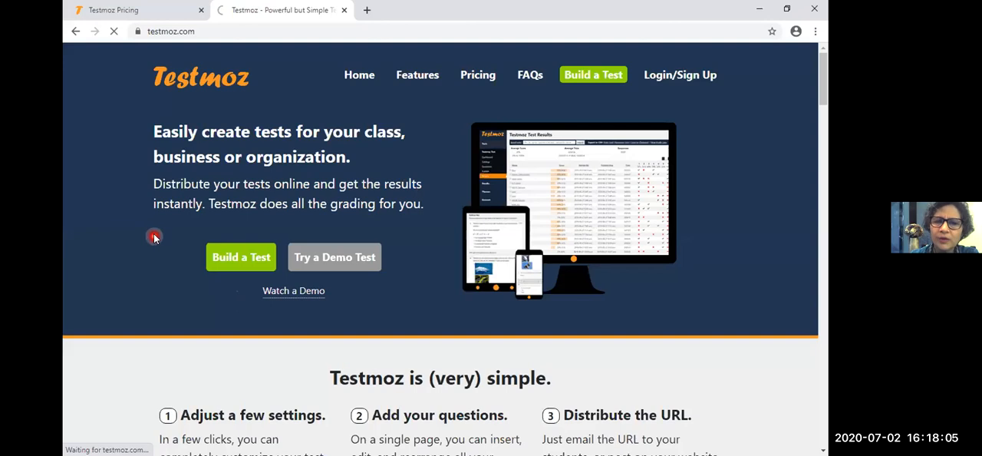
click(228, 258)
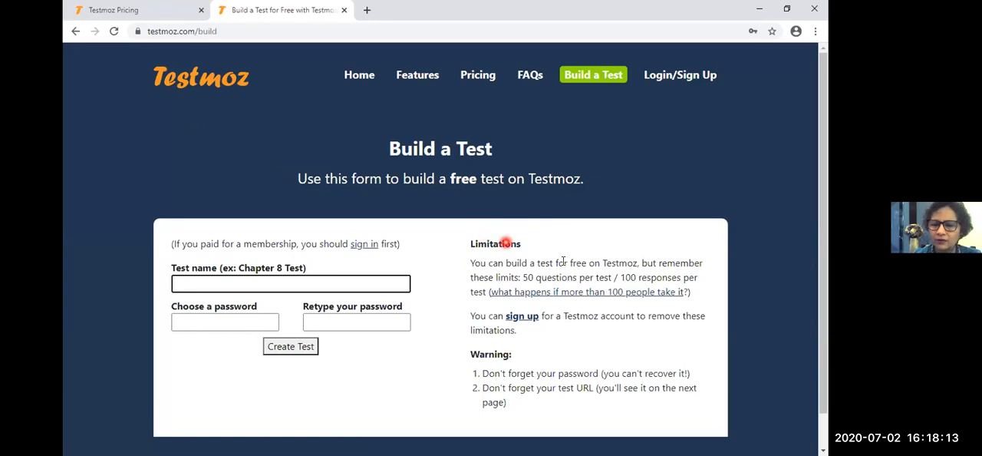
click(667, 267)
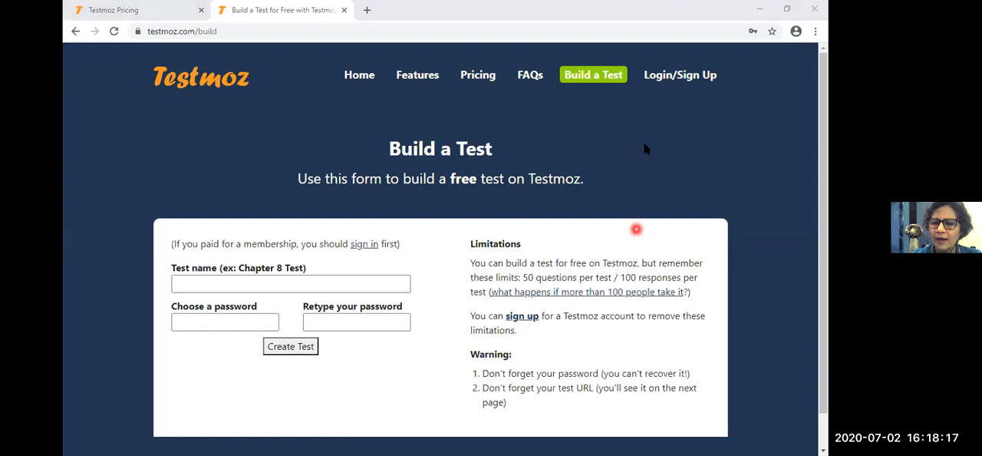
drag(636, 229, 644, 145)
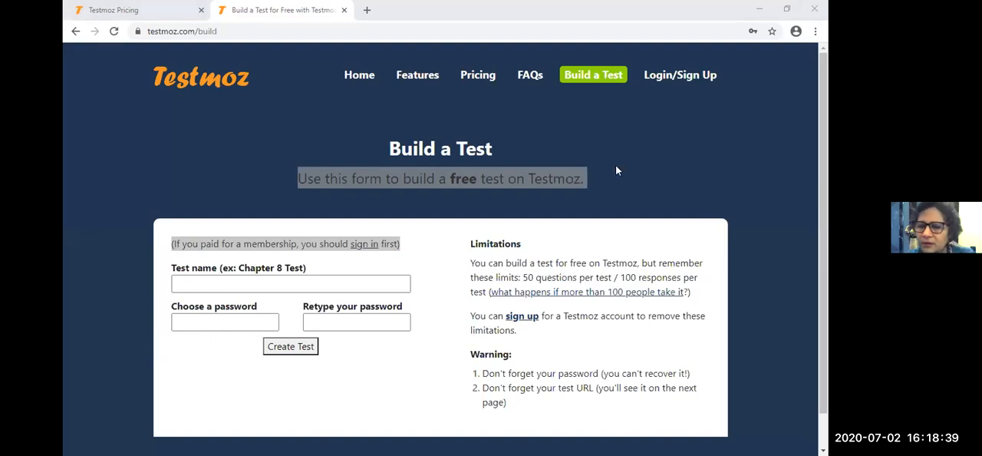
click(369, 290)
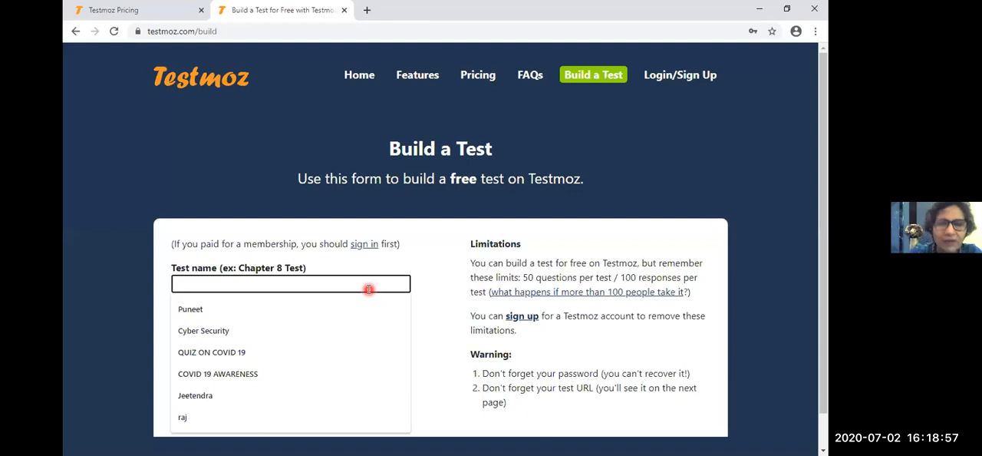
key(Tab)
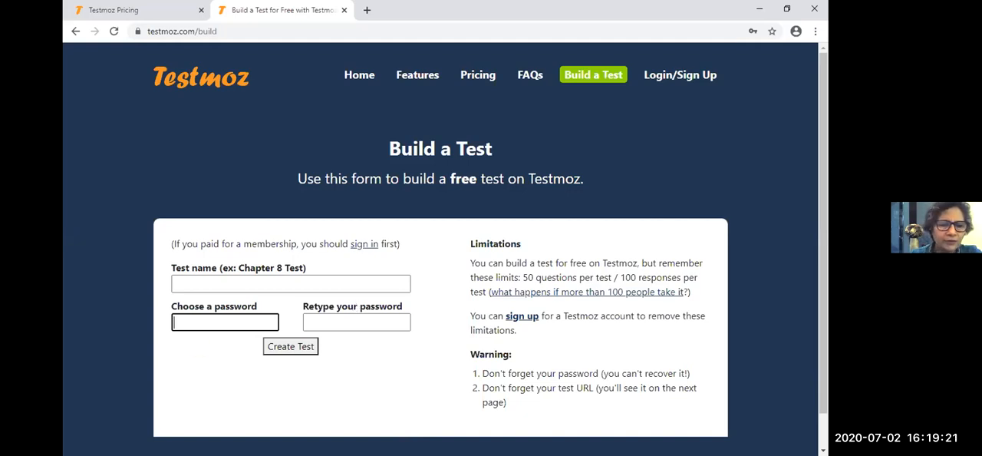
drag(169, 182, 222, 274)
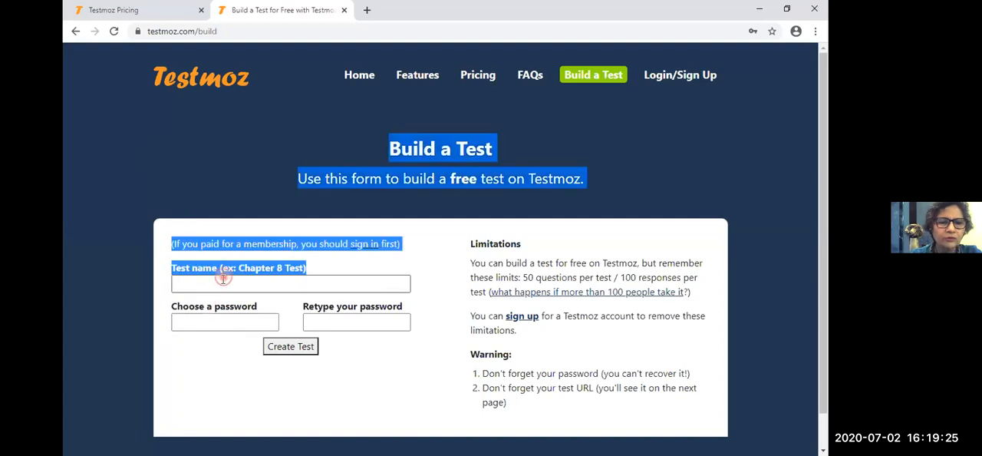
- Name the test ENVIRONMENT STUDIES
click(222, 281)
text(ENVIRONMENTA)
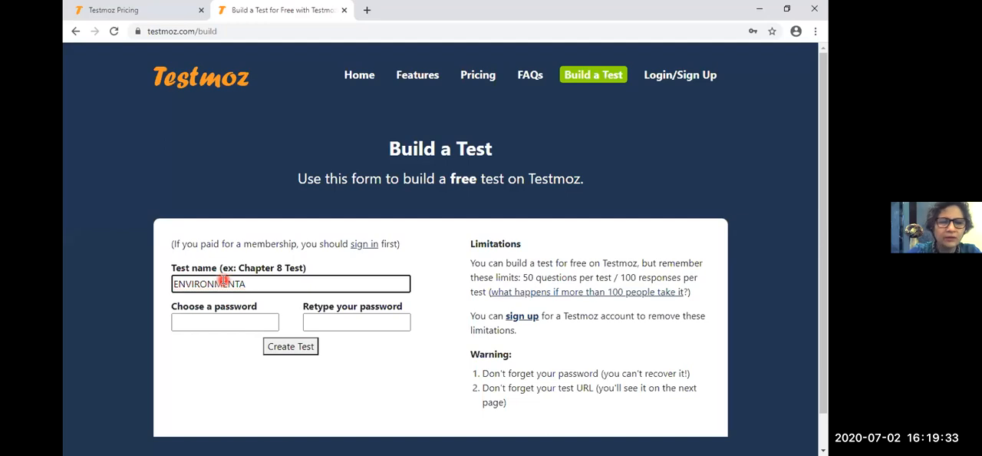
text( ST)
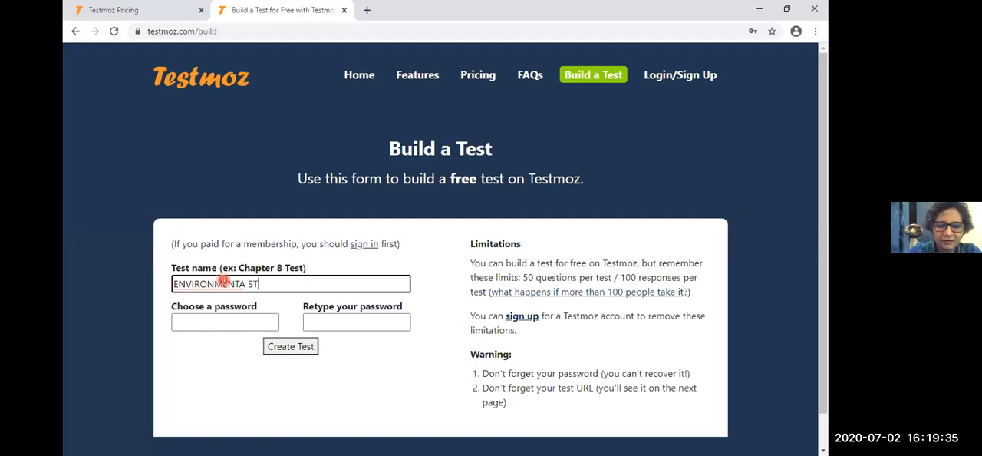
text(UDIES)
click(258, 168)
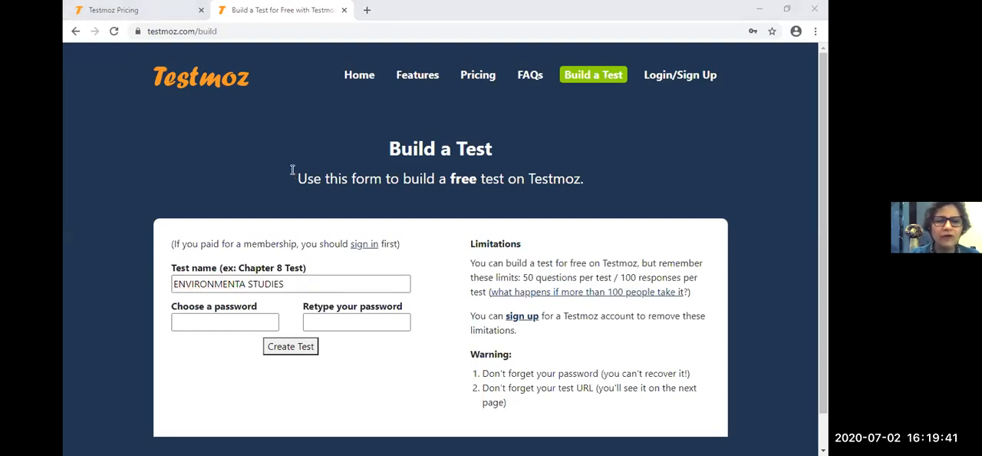
click(237, 284)
click(245, 283)
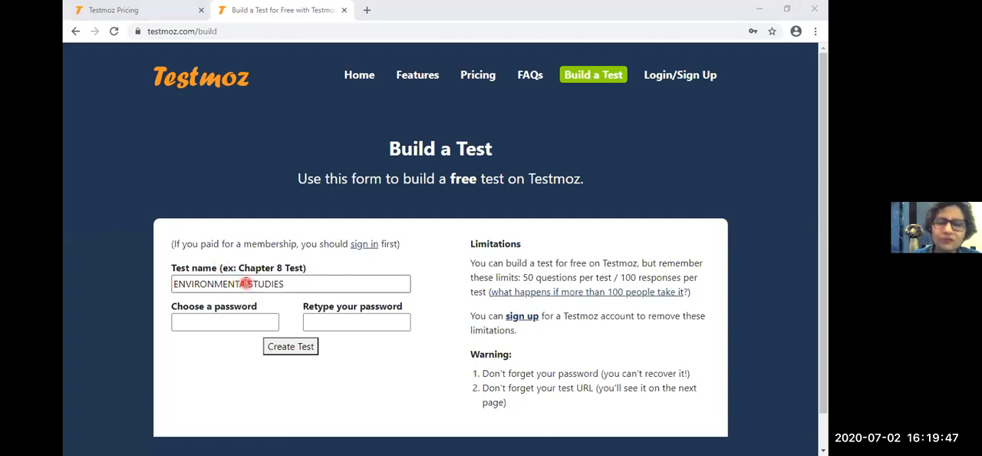
key(BackSpace)
key(BackSpace)
- Try out a first entry in the test's password field and clear it
click(197, 323)
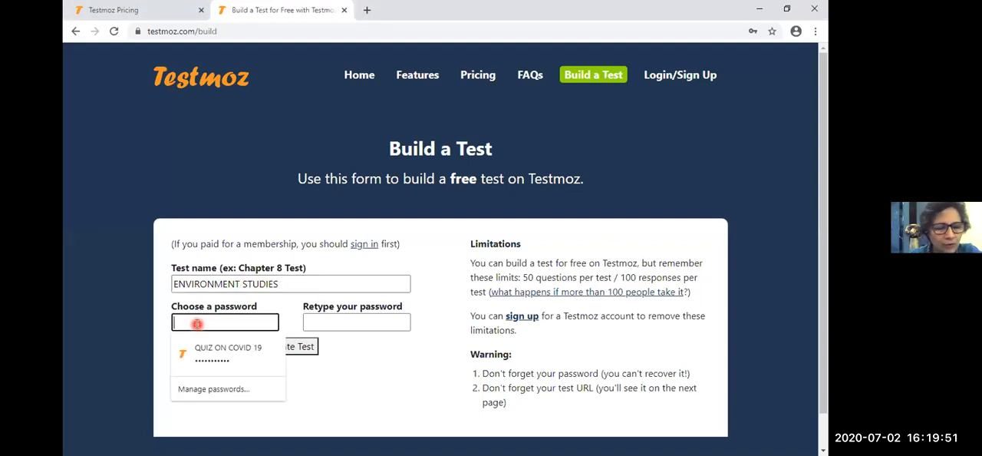
text(123)
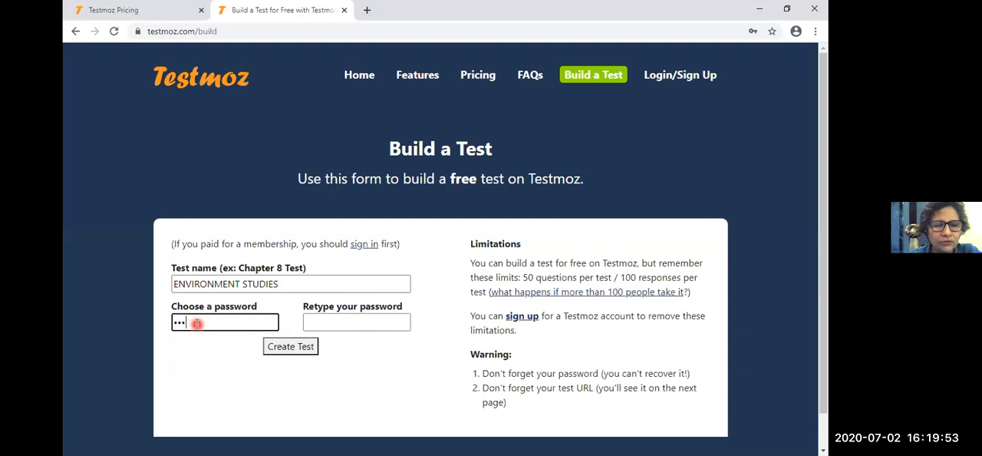
text(456)
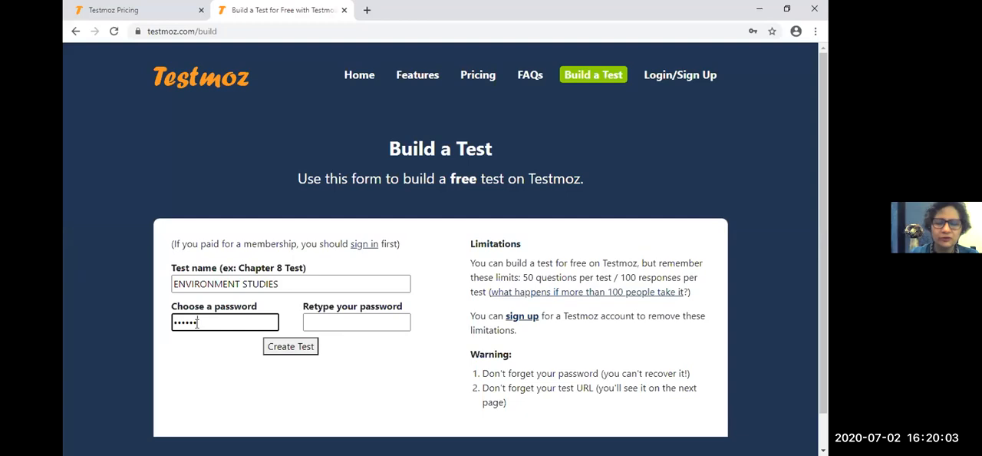
click(197, 323)
text(a)
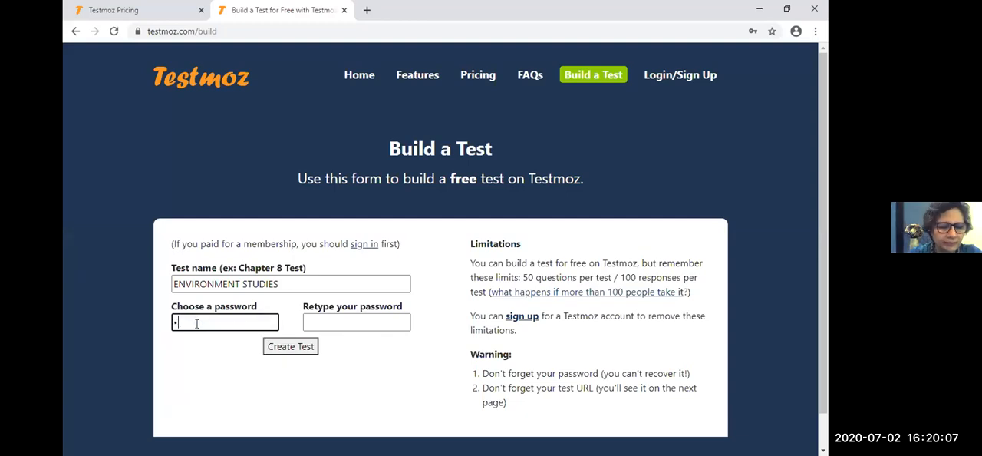
key(BackSpace)
- Enter the test's password in the password field and repeat it in the retype field
click(261, 322)
text(a)
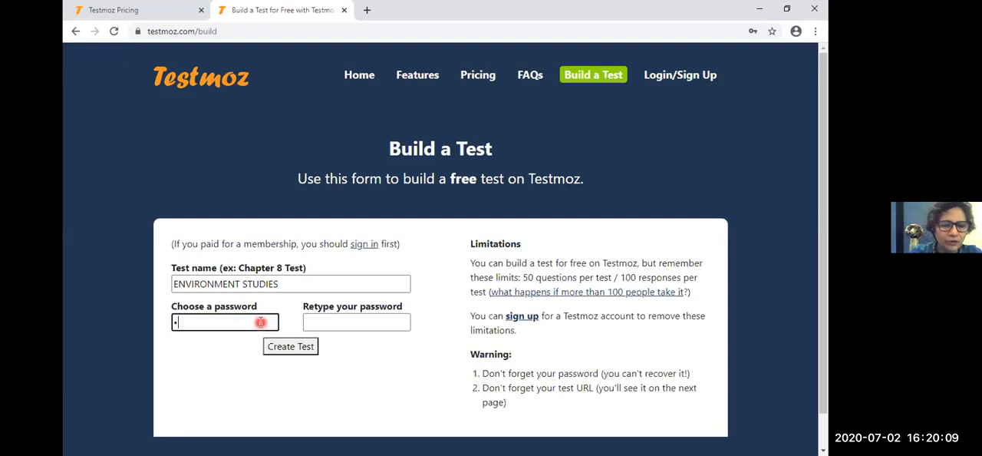
text(bc)
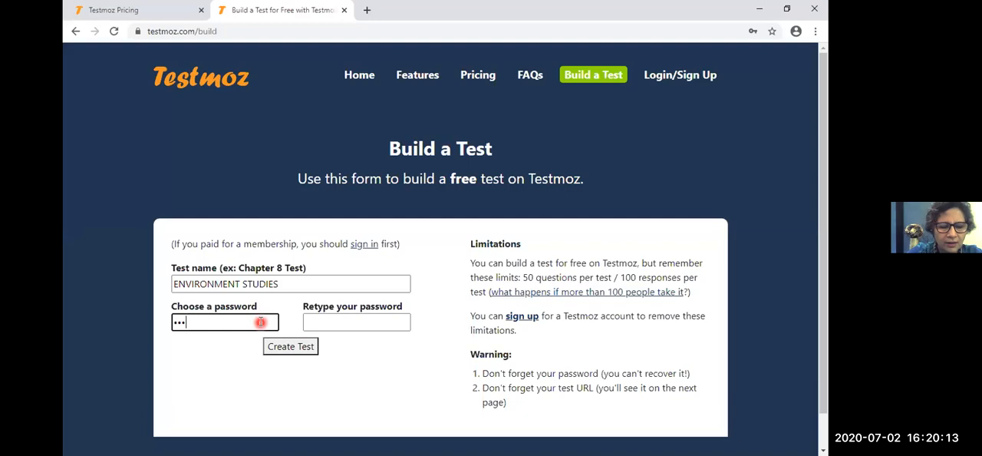
text(456)
click(340, 322)
text(123456)
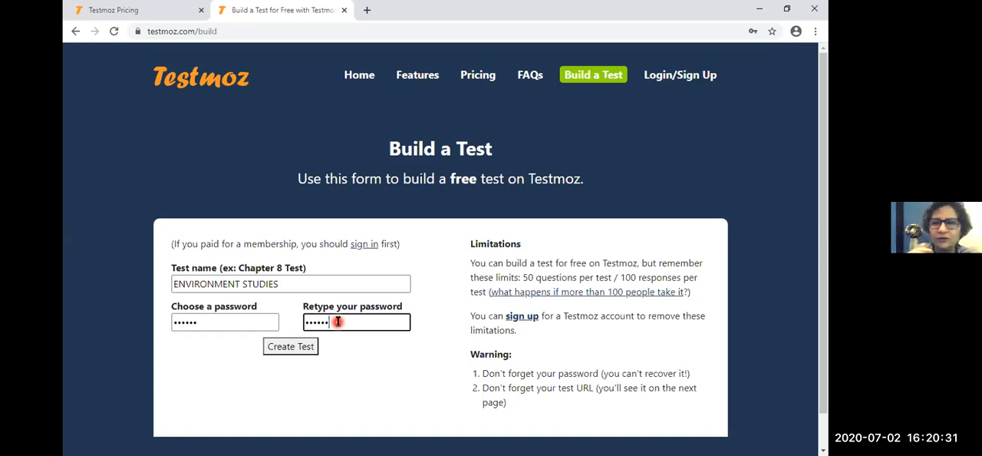
click(768, 146)
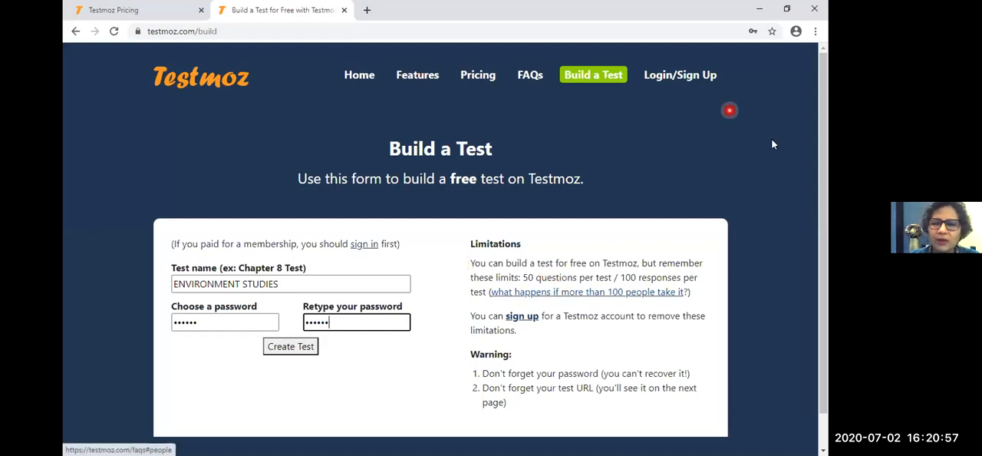
scroll(813, 199, down, 1)
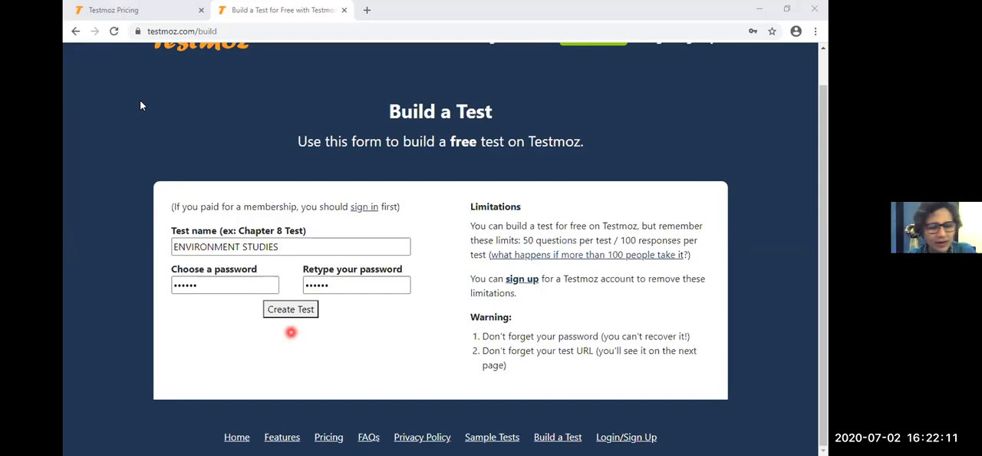
click(644, 84)
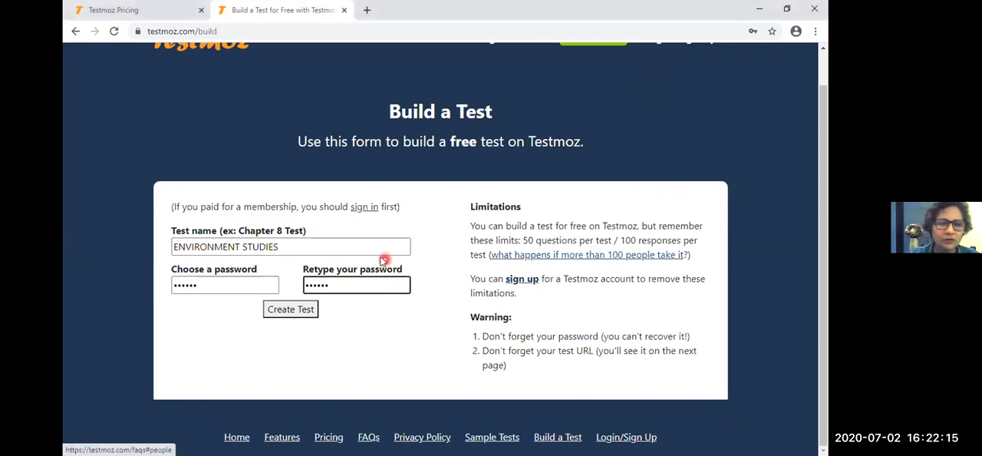
- Replace the entry in the test's Choose a password field with a new password
click(228, 283)
key(BackSpace)
key(BackSpace)
key(BackSpace)
key(BackSpace)
key(BackSpace)
key(BackSpace)
text(•)
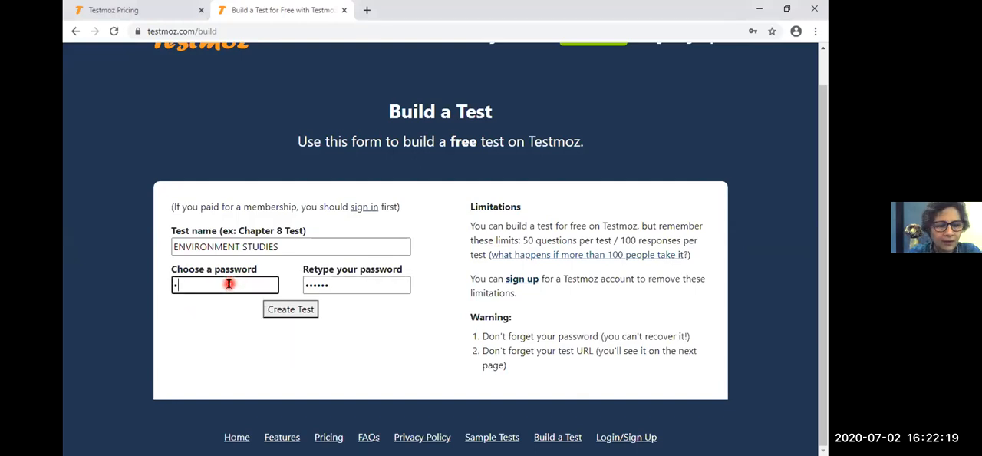
text(•••)
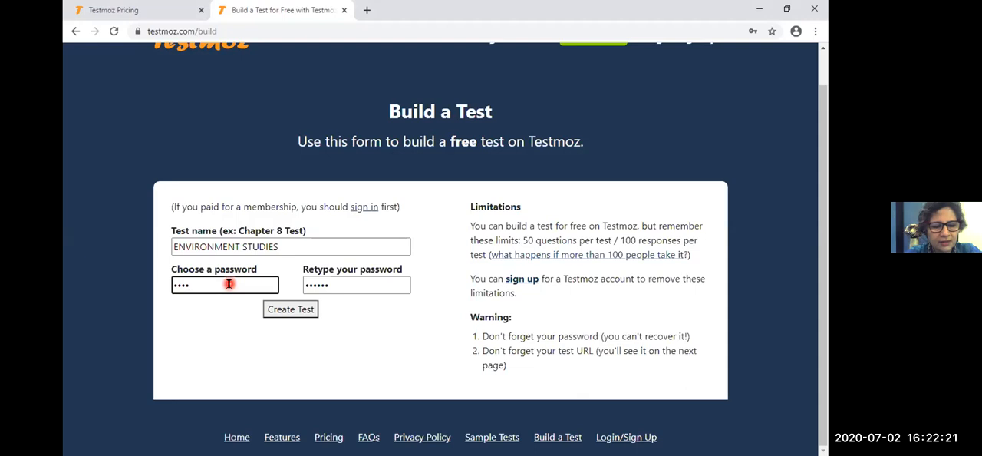
text(•)
- Repeat the new password in the Retype your password field and create the ENVIRONMENT STUDIES test
click(368, 288)
key(BackSpace)
key(BackSpace)
key(BackSpace)
key(BackSpace)
key(BackSpace)
key(BackSpace)
text(•••••)
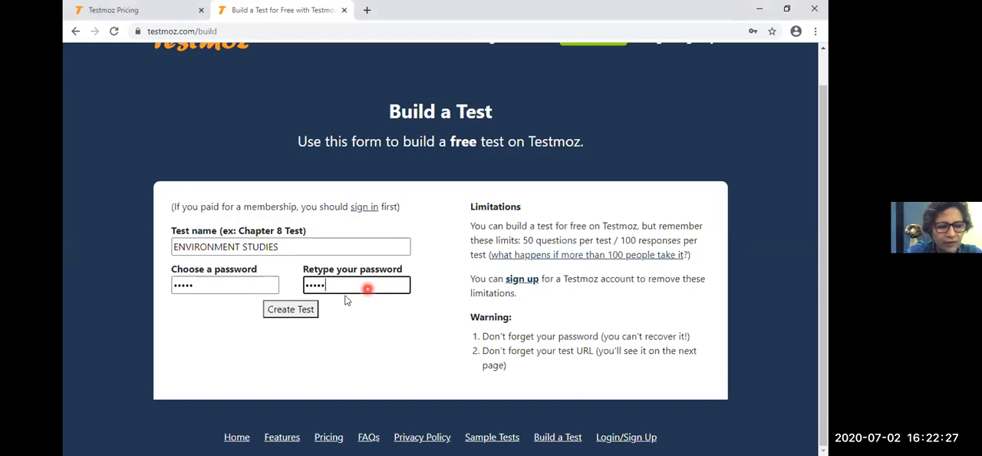
click(292, 312)
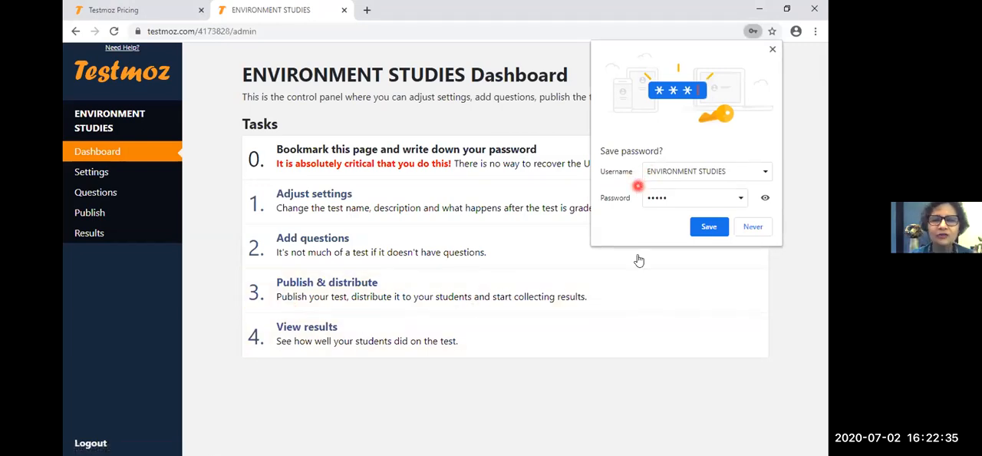
- Save the new test's password in the browser and highlight the web address of the test's dashboard
click(696, 230)
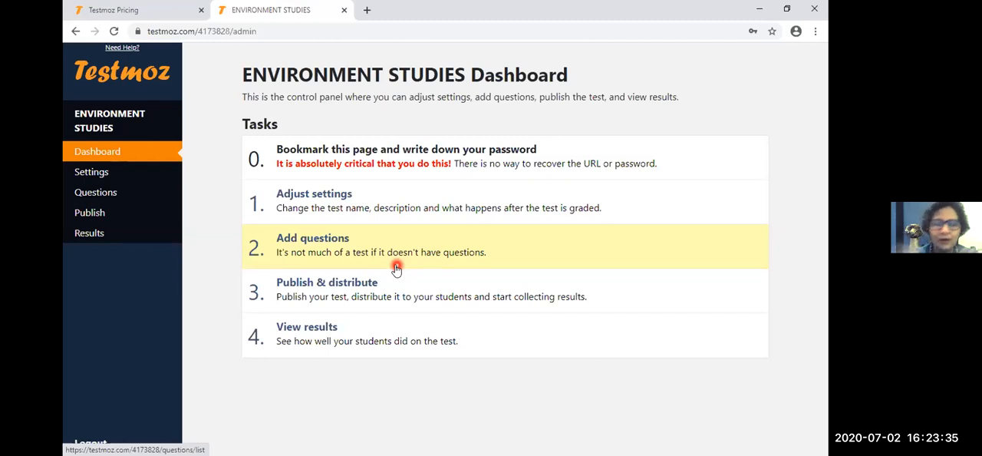
click(396, 269)
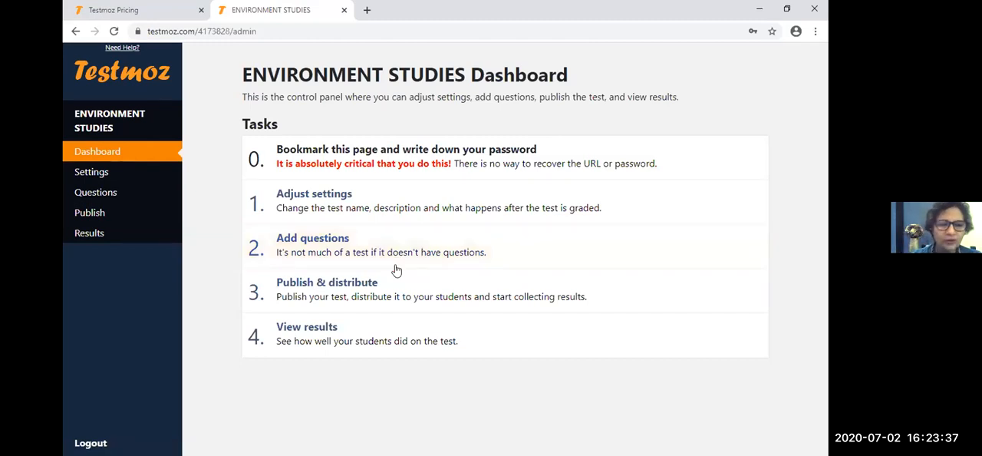
click(324, 139)
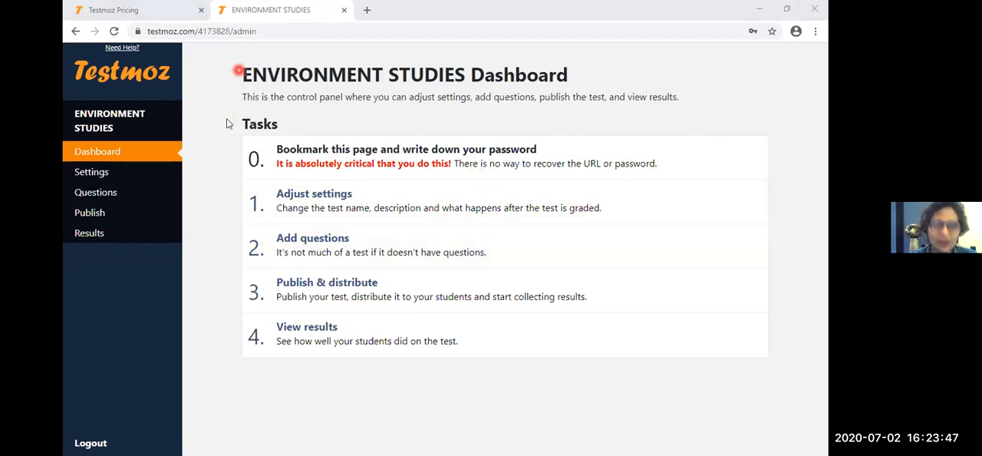
drag(265, 30, 144, 33)
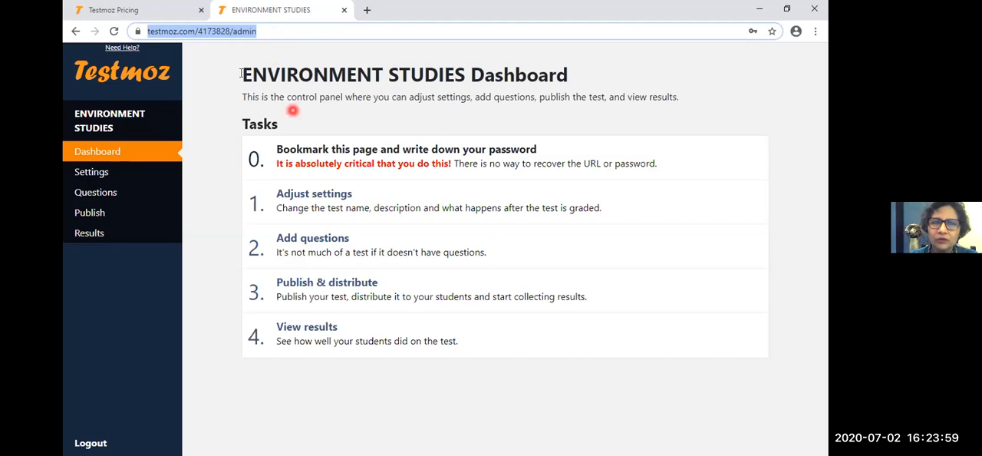
click(392, 257)
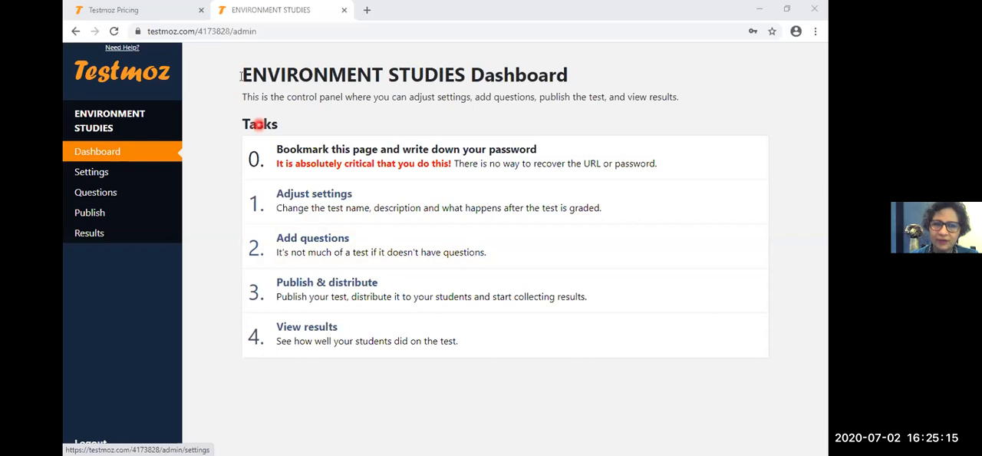
- Open the test's settings and look over the Basic Settings section
click(300, 216)
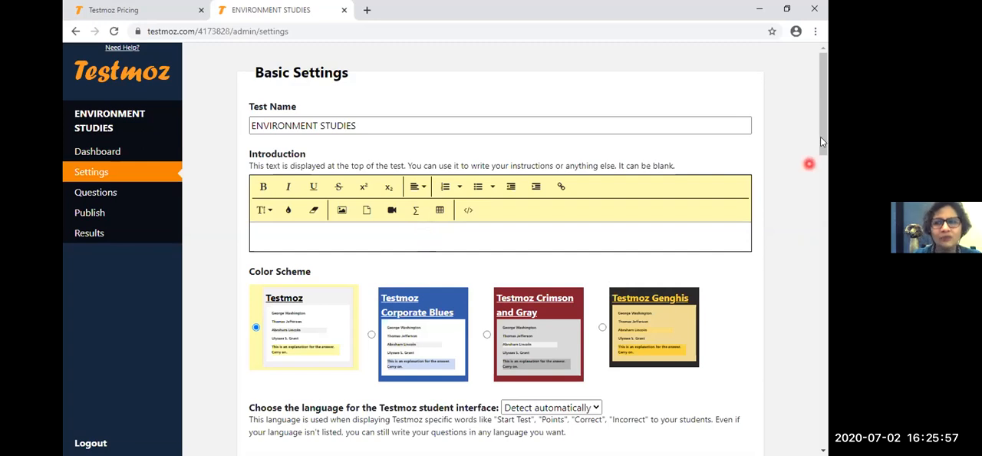
drag(822, 141, 822, 164)
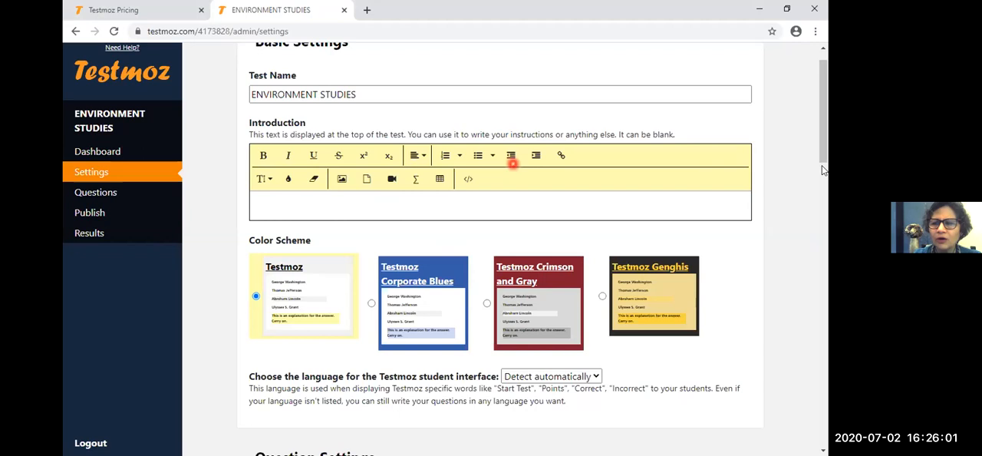
drag(821, 108, 815, 125)
scroll(348, 192, up, 3)
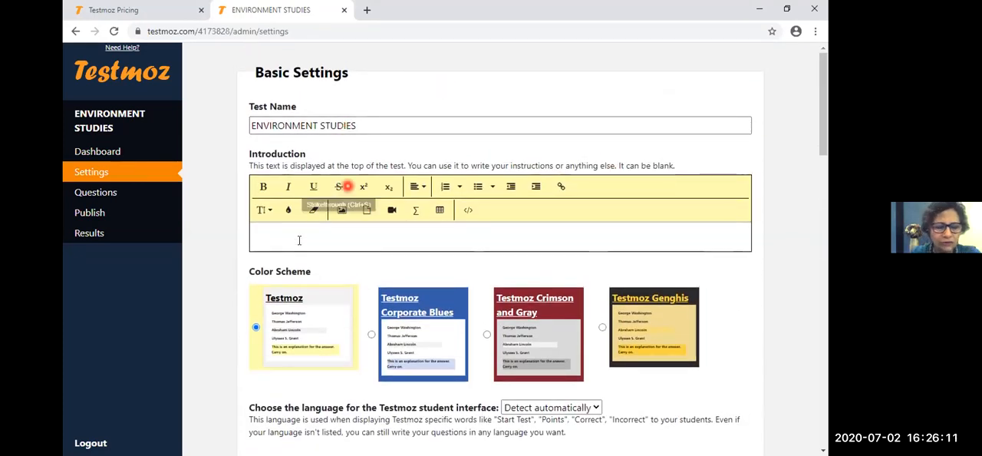
- Begin the test's introduction with the instruction "PLEASE ATTEMPT ALL QUESTIONS"
click(299, 241)
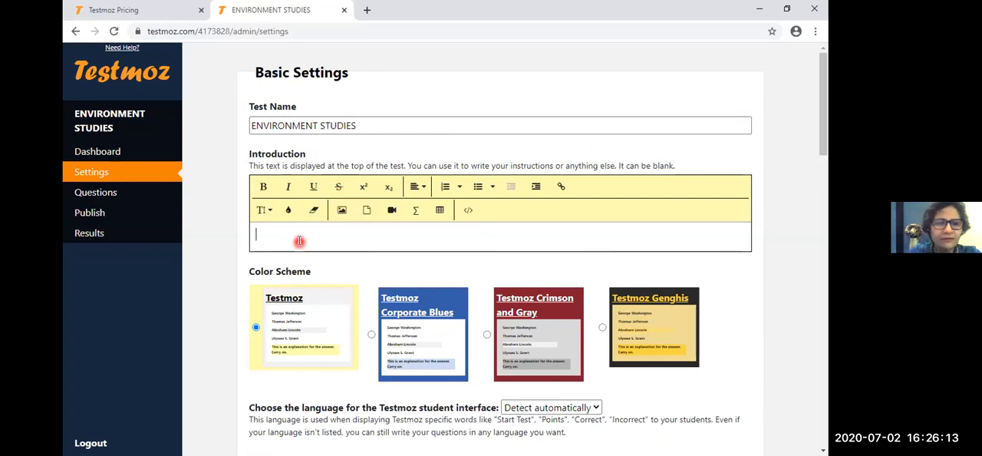
text(PLEA)
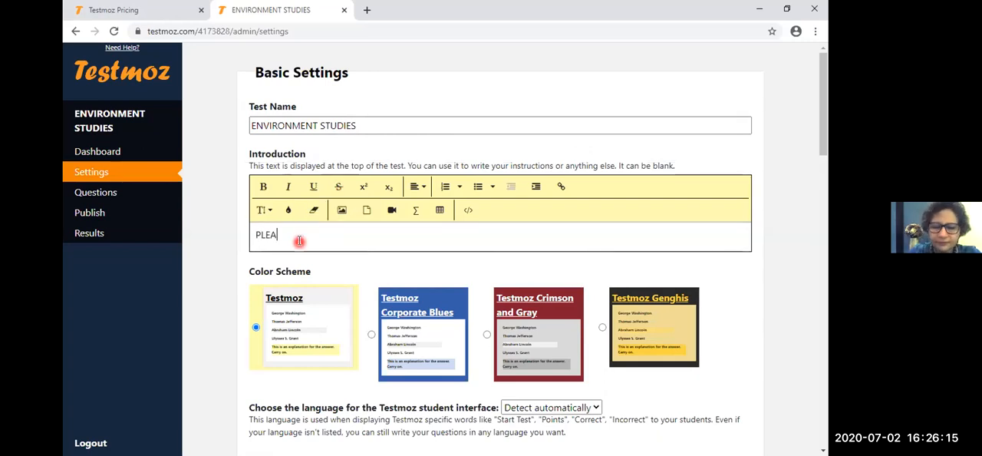
text(SE ATTEMP)
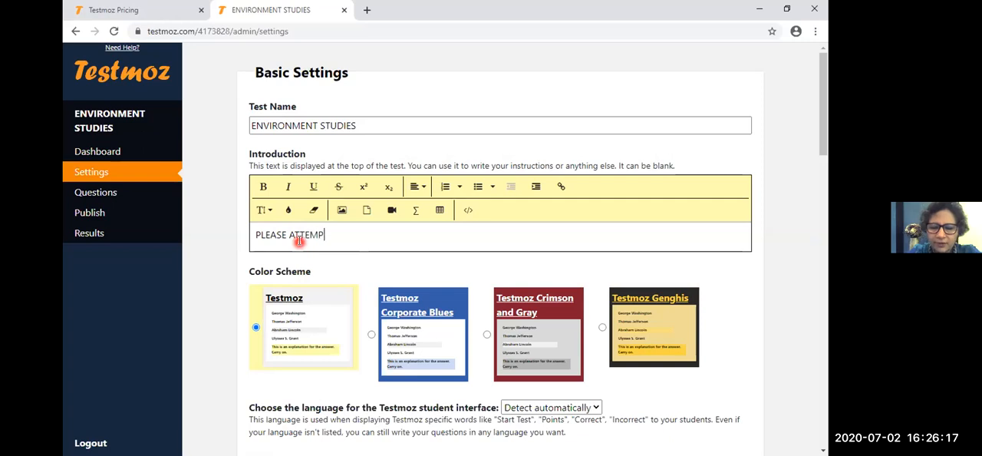
text(T ALL)
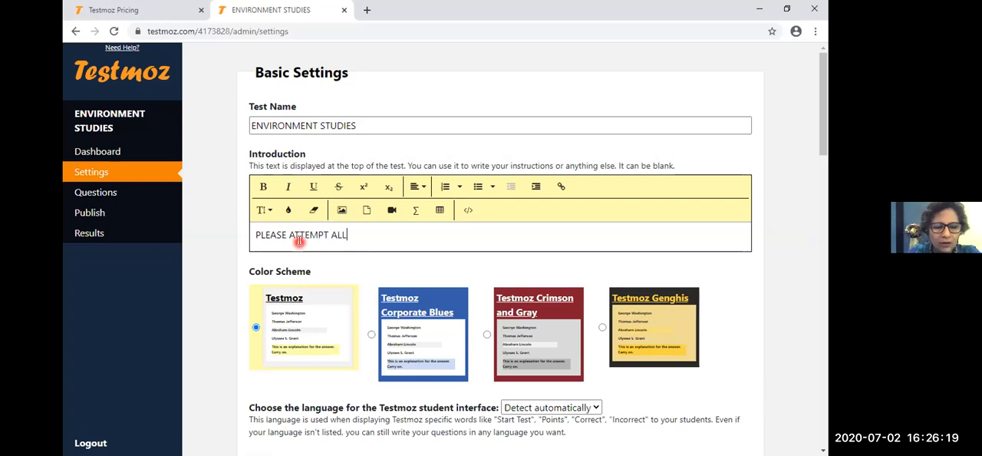
text( QUESTI)
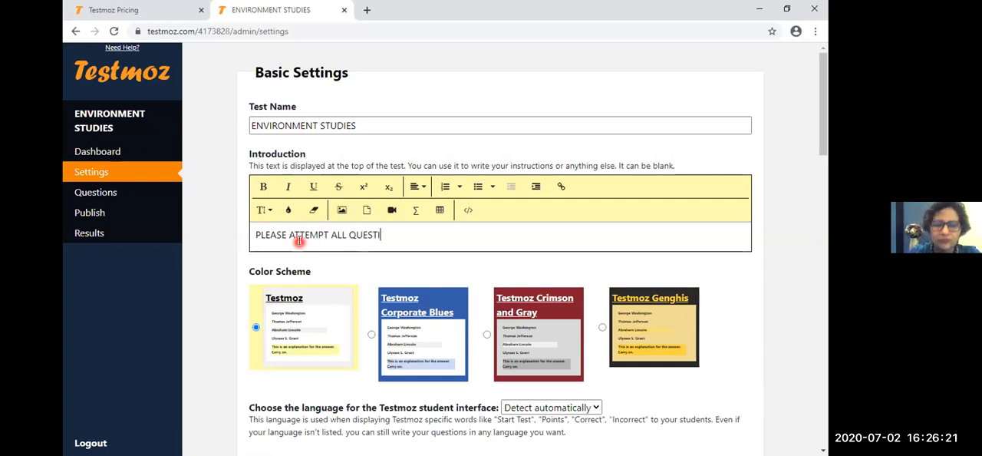
text(ONS . T)
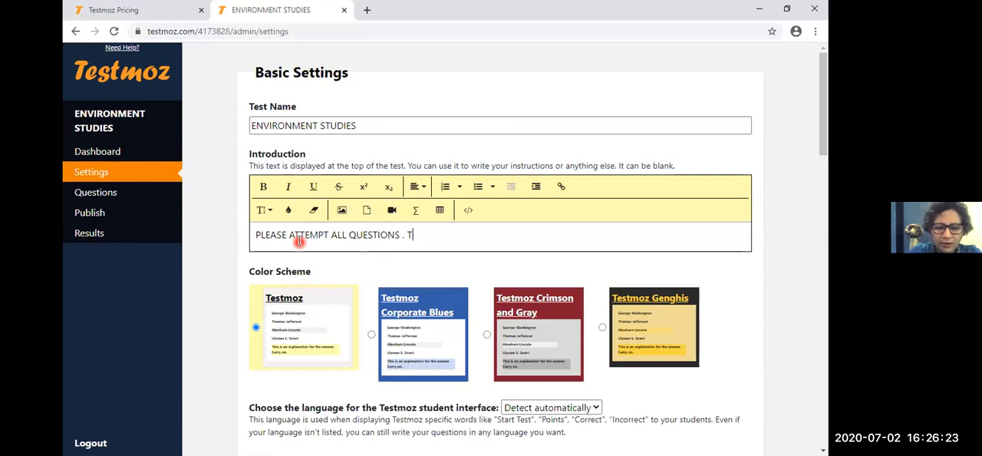
text(HE MAR)
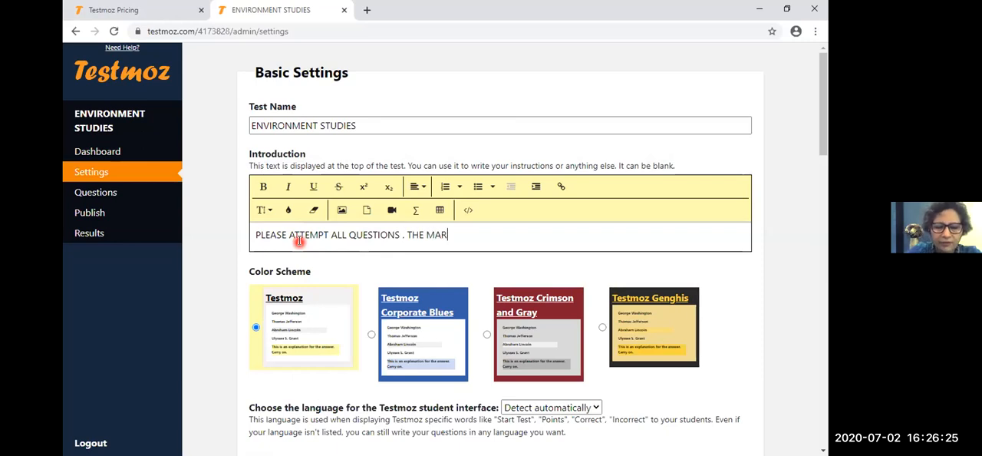
text(KS ARE)
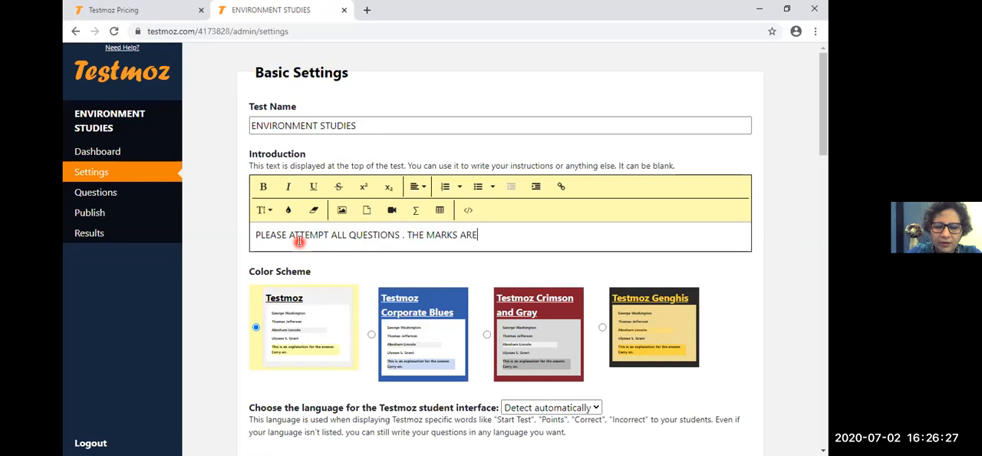
text( INDICA)
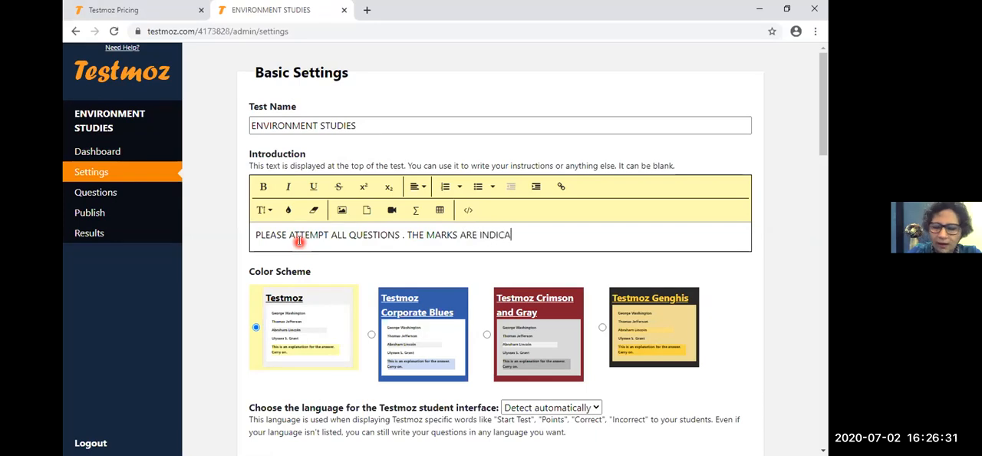
text(TED WUTH)
- Add the sentence "THE MARKS ARE INDICATED WITH EACH QUESTION" to the introduction
key(BackSpace)
key(BackSpace)
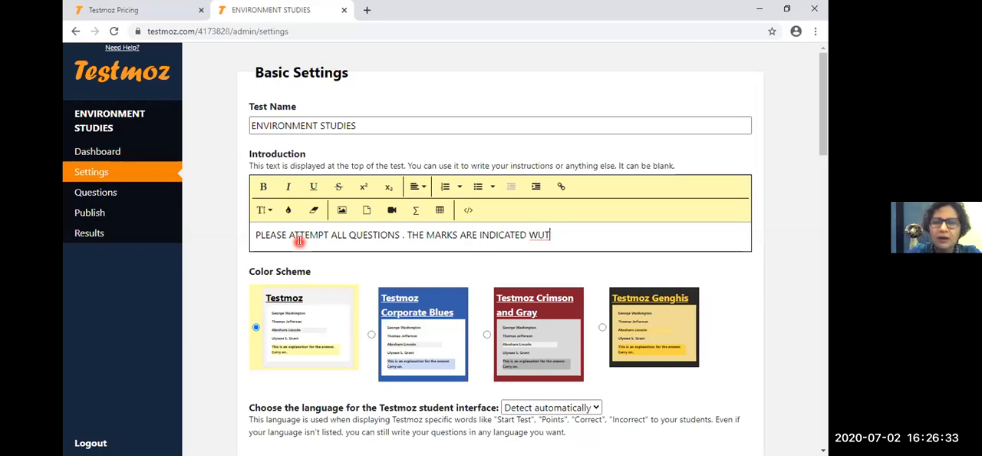
key(BackSpace)
text(ITH EACH QUESTION)
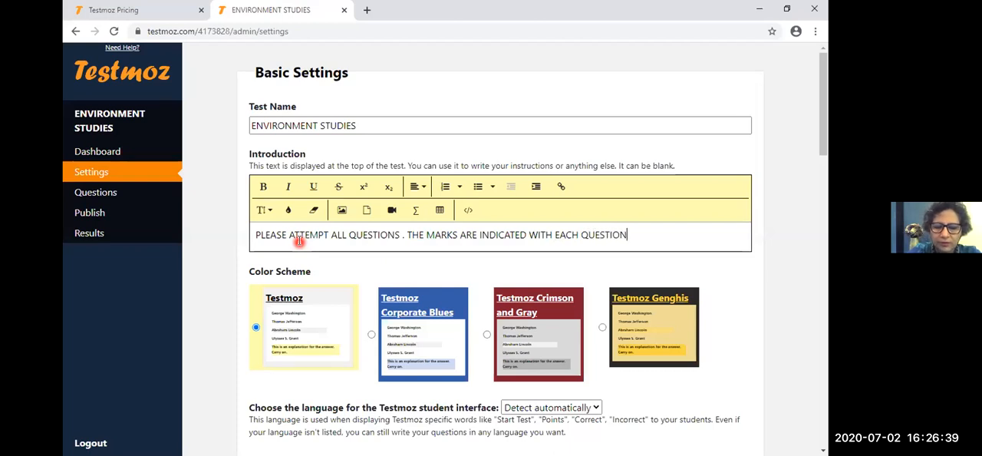
text( .pLEAS)
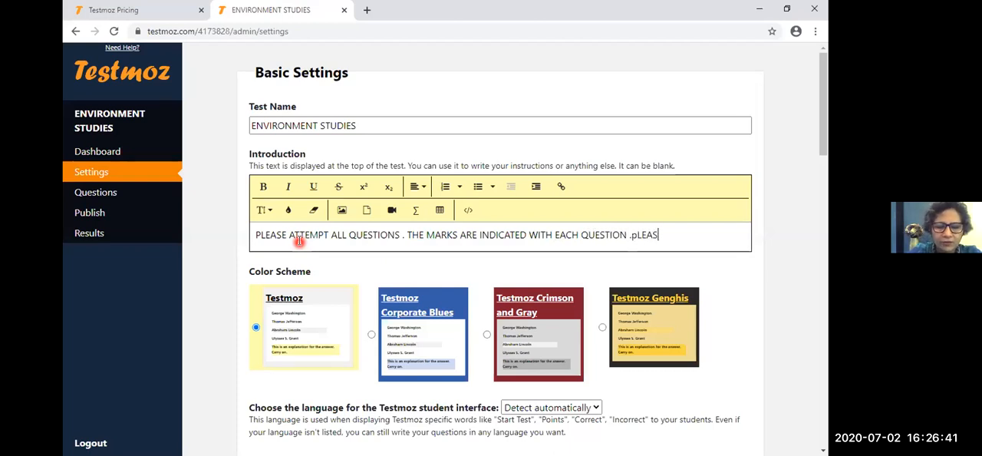
text(E NOTE THE)
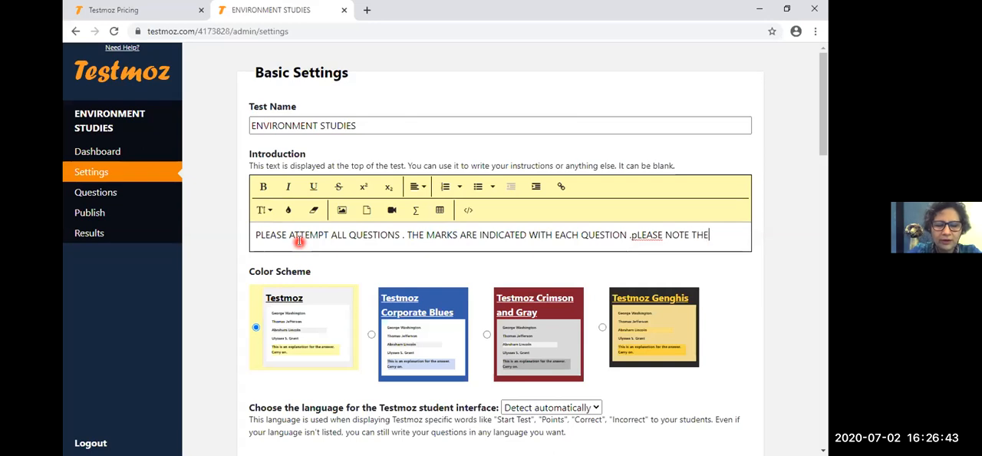
text(R IS A)
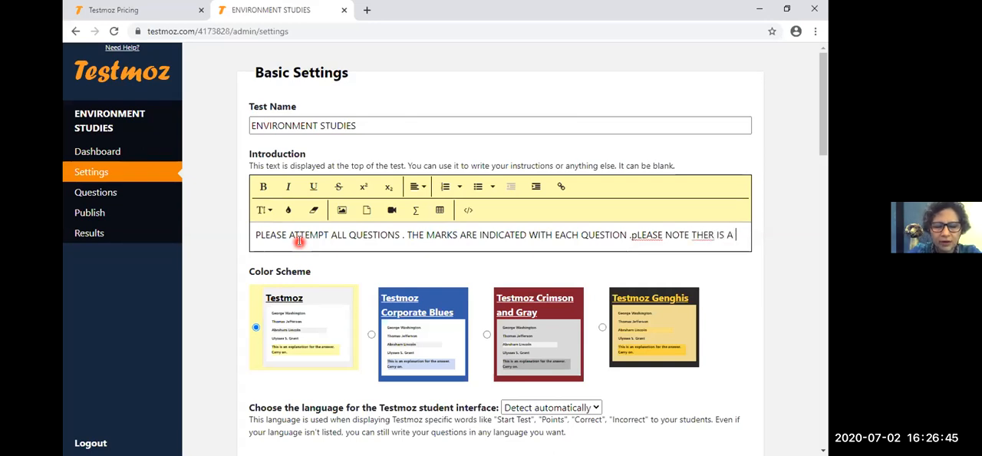
text( TIME LI)
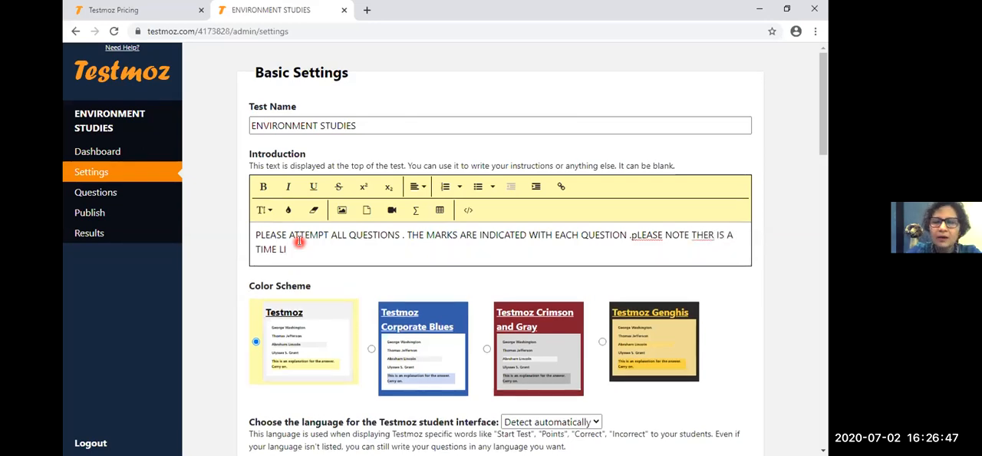
text(MIT TO)
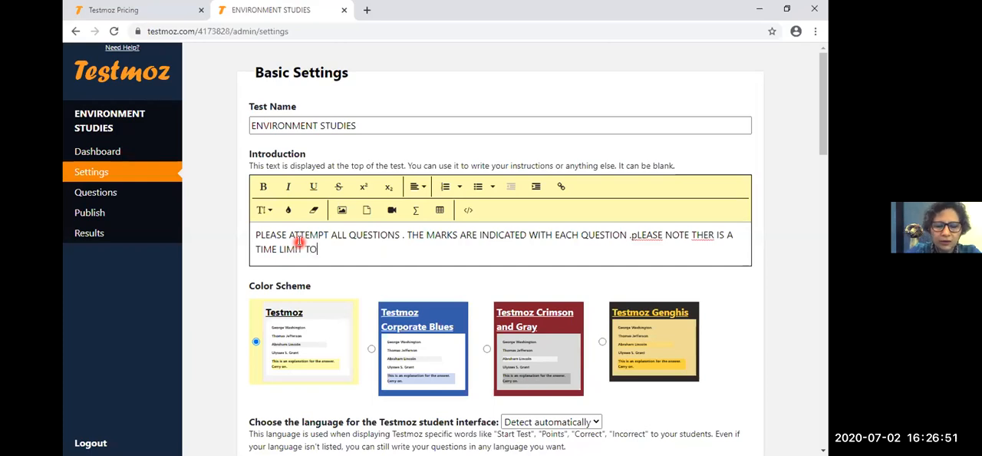
text( ATTE)
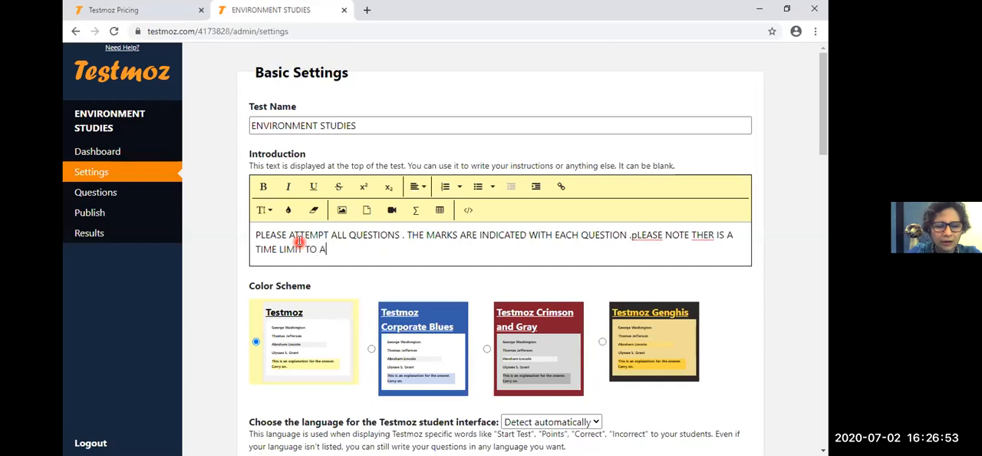
text(M)
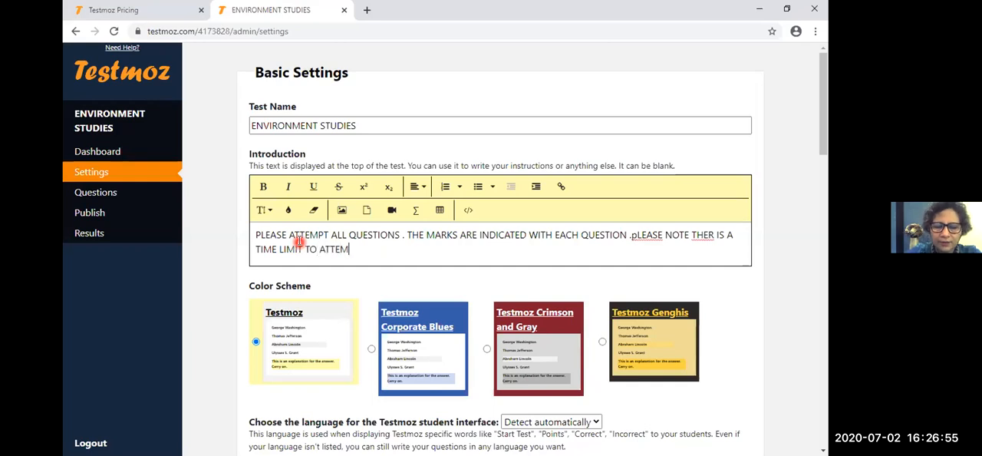
text(PT THE Q)
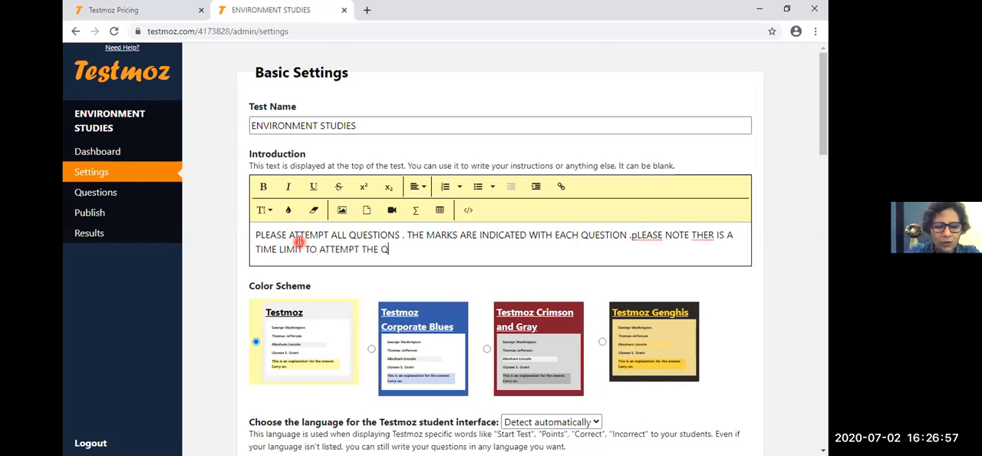
text(UESTION PAPER.)
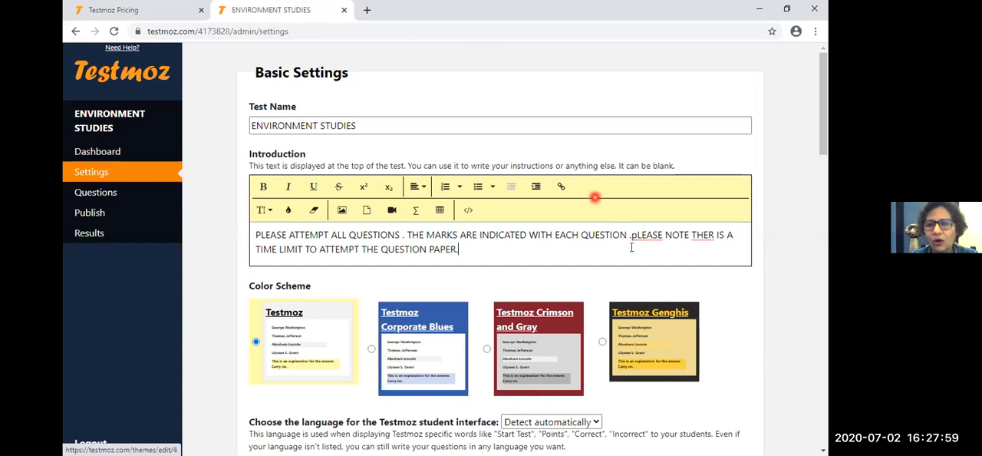
- Change the two underlined words in the introduction's last sentence to THEIR and PLEASE
click(707, 234)
text(I)
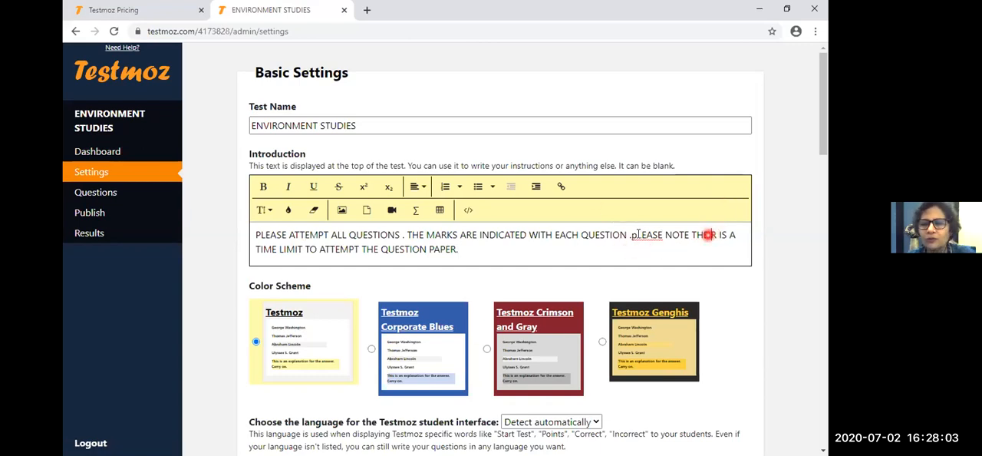
click(640, 234)
key(BackSpace)
key(BackSpace)
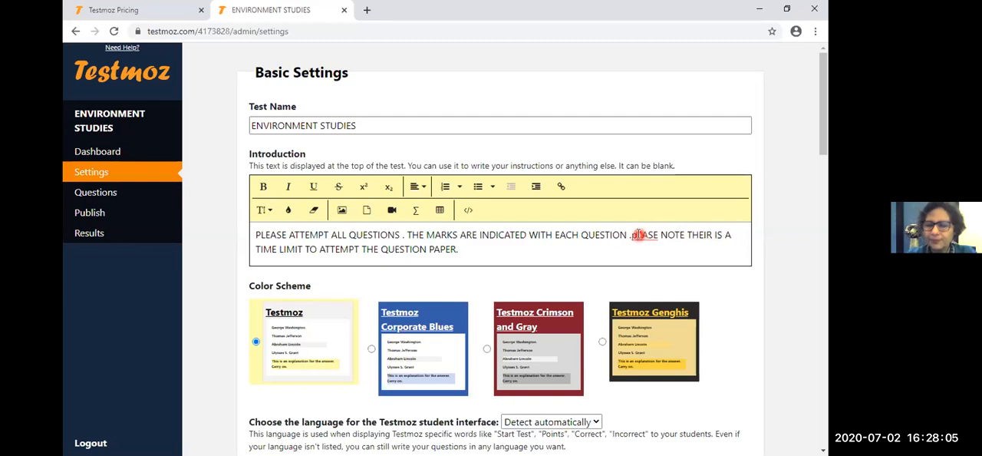
text(PLE)
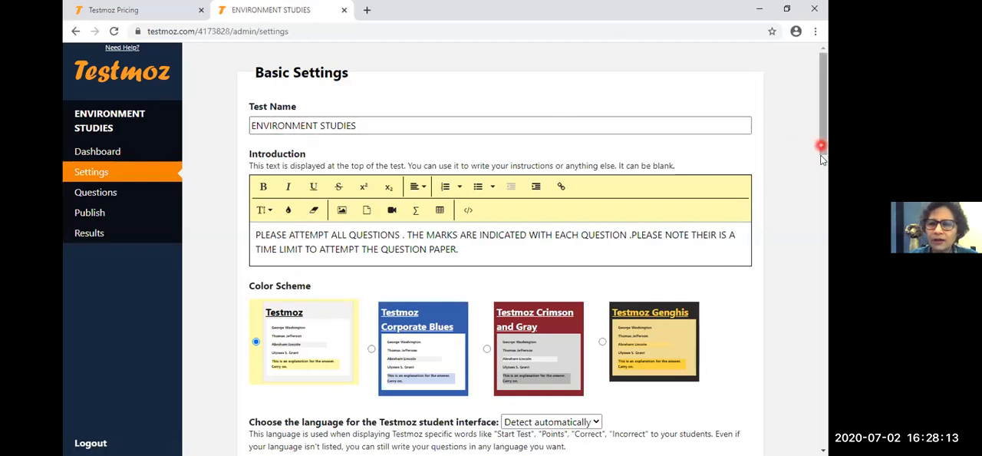
- Choose the Testmoz Corporate Blues color scheme for the test after trying Crimson and Gray
scroll(820, 149, down, 1)
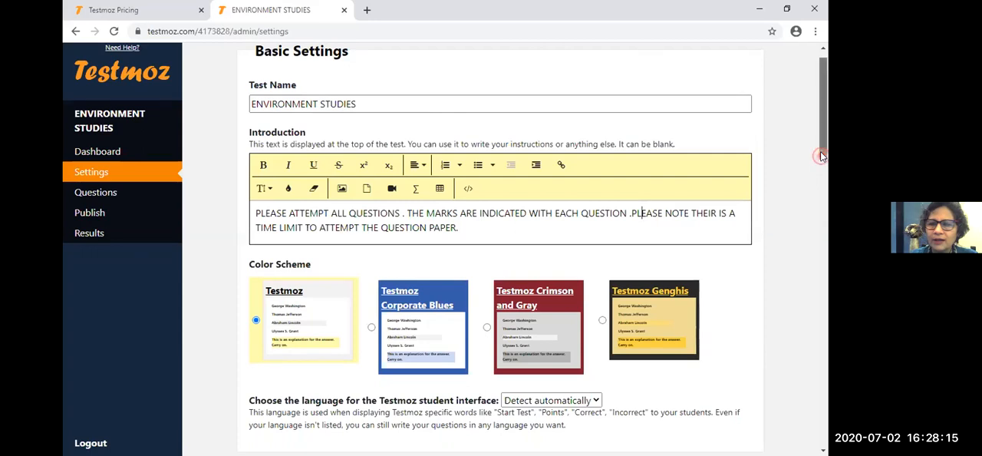
scroll(820, 151, down, 1)
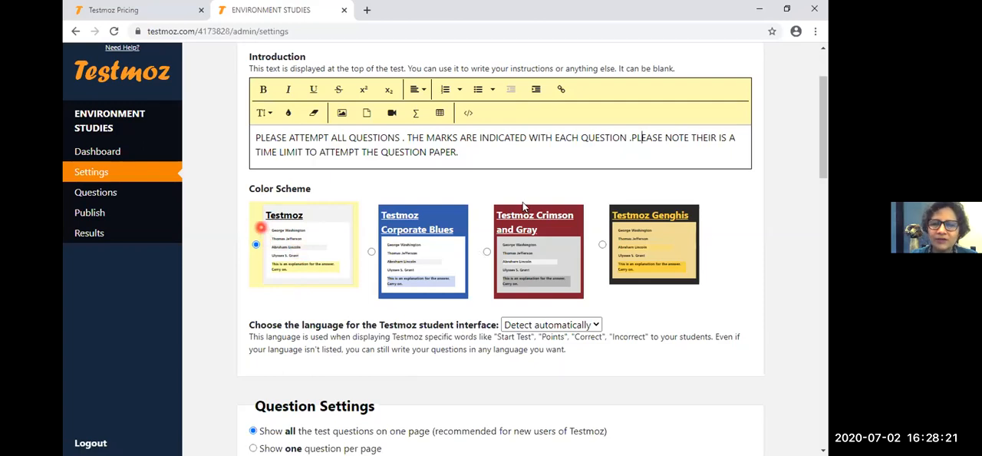
click(530, 285)
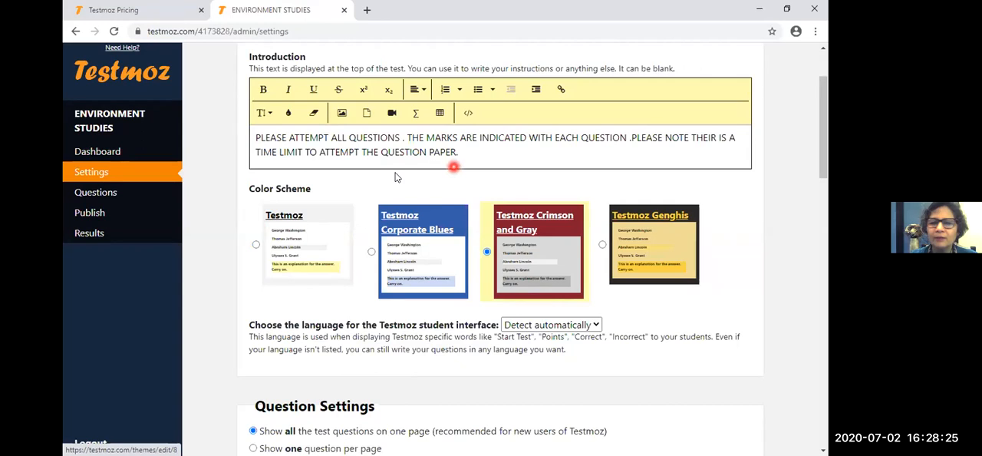
click(428, 255)
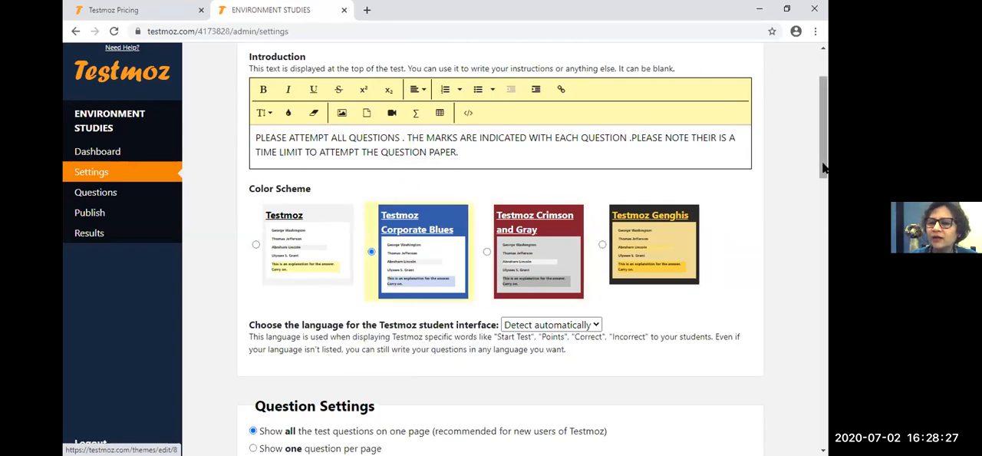
- Set the language of the student interface to English
scroll(823, 167, down, 1)
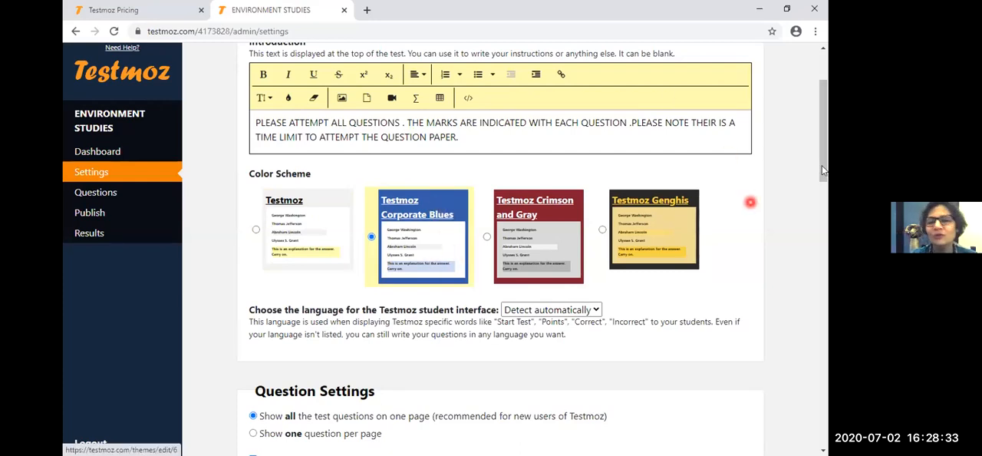
drag(823, 165, 825, 182)
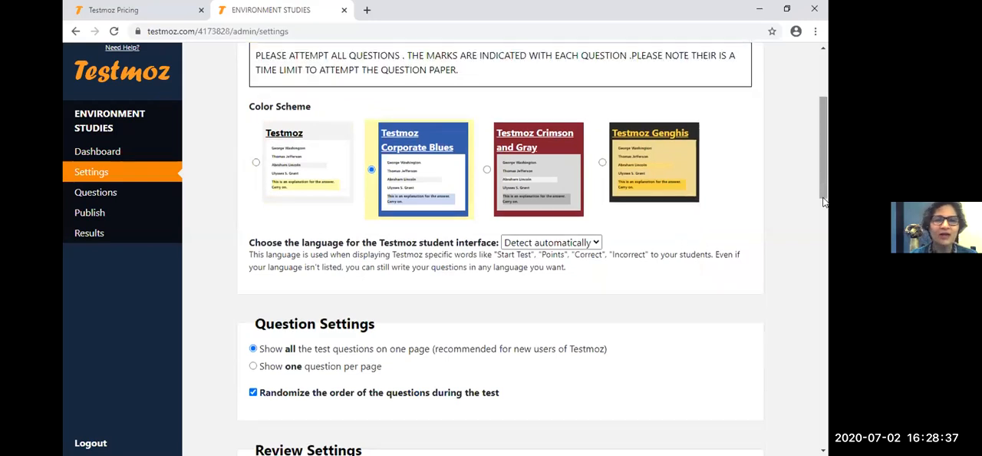
drag(824, 199, 823, 201)
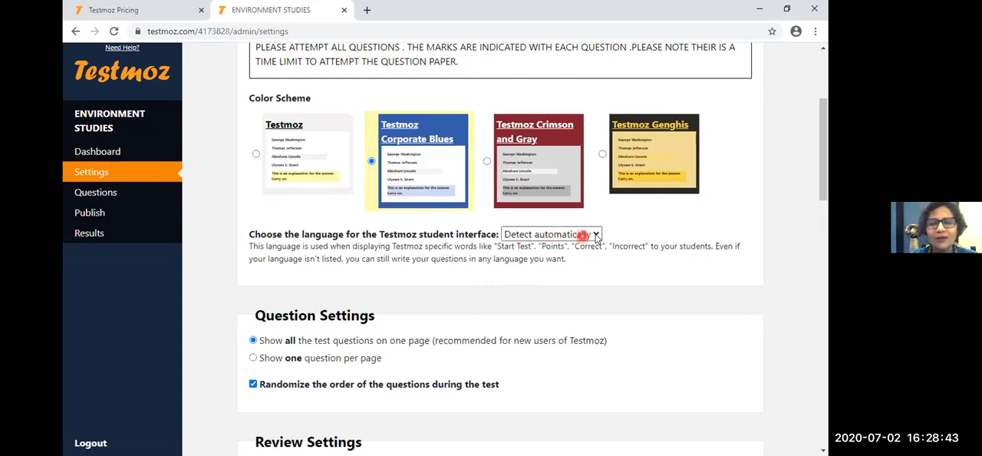
click(595, 236)
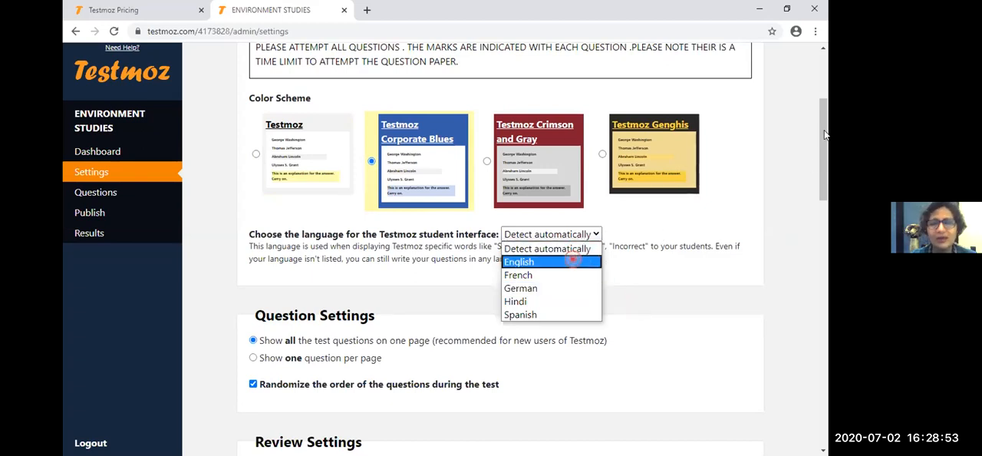
click(572, 261)
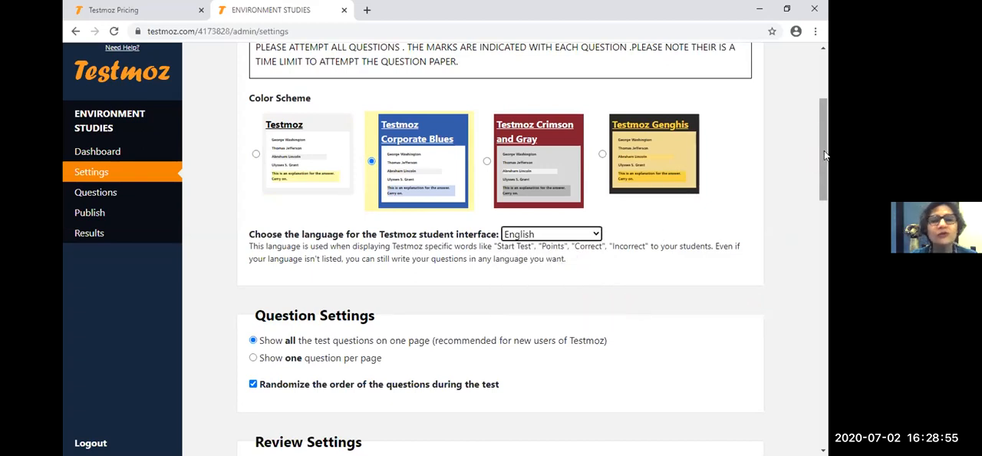
- In the question settings, set the test to show one question per page
drag(823, 161, 823, 166)
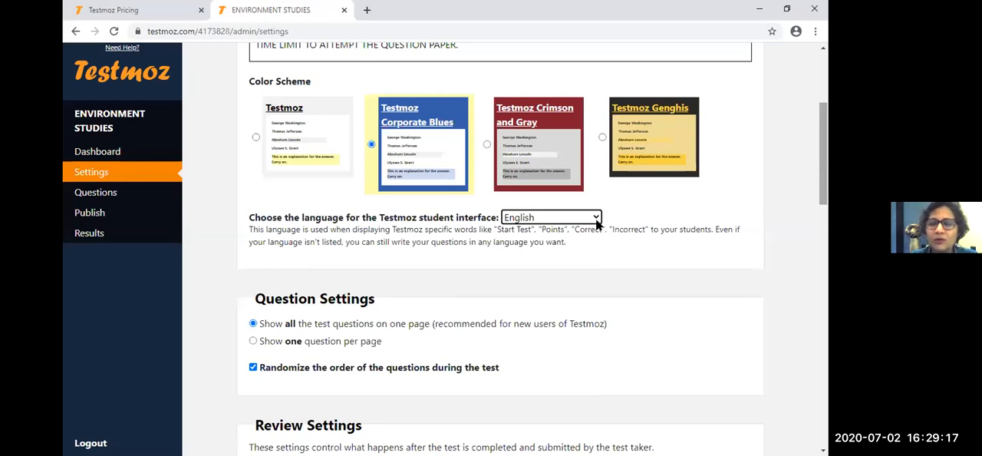
drag(825, 197, 825, 228)
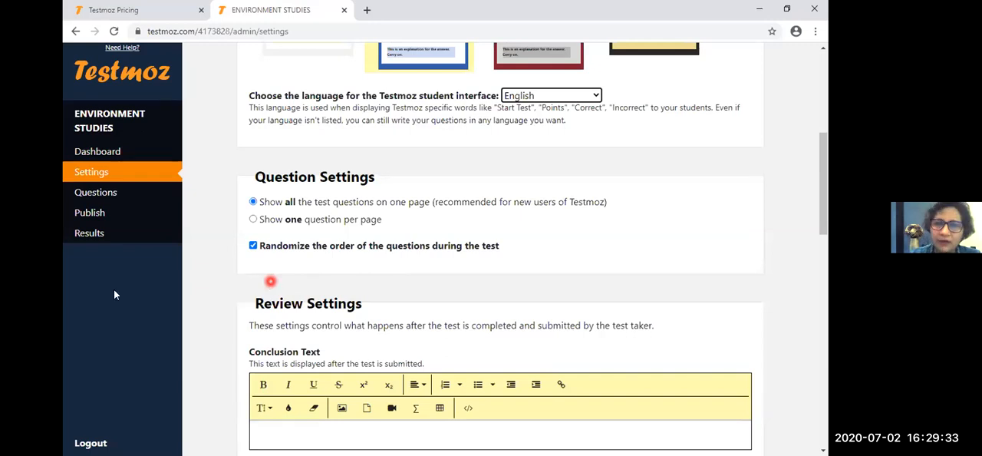
click(252, 220)
click(252, 201)
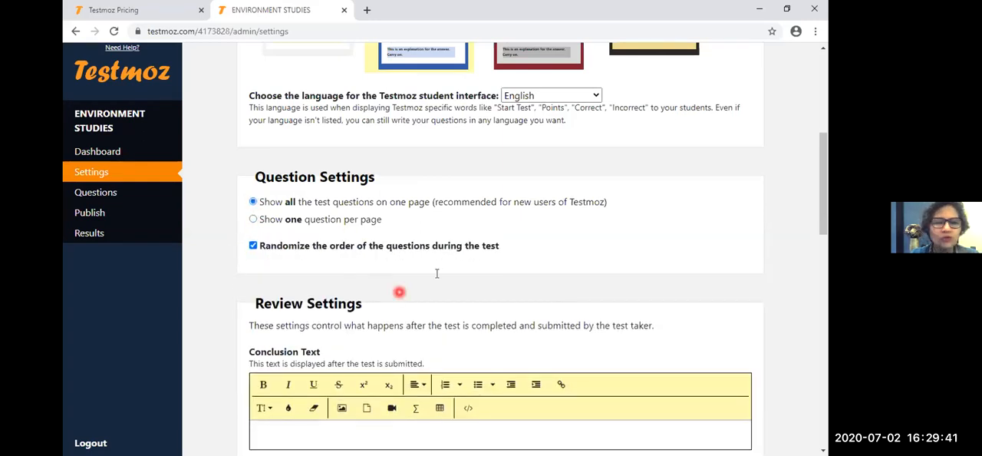
drag(824, 225, 824, 224)
scroll(823, 222, down, 1)
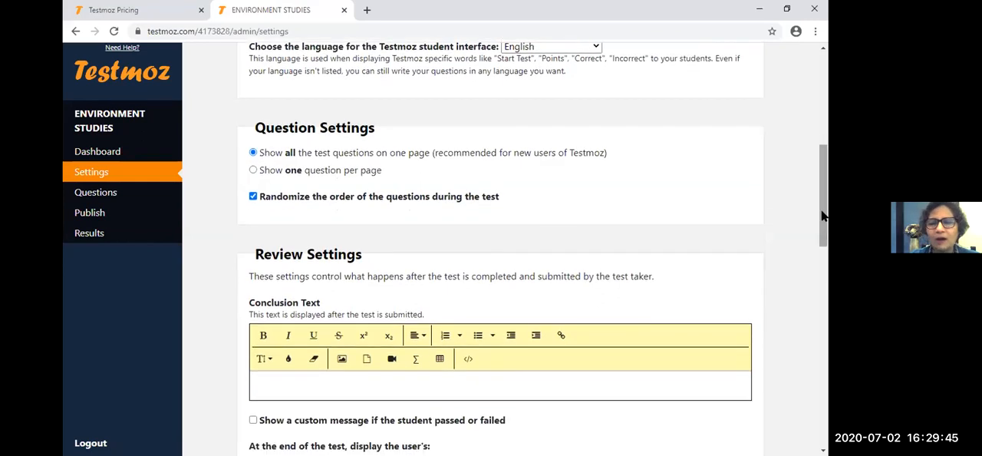
drag(820, 211, 821, 222)
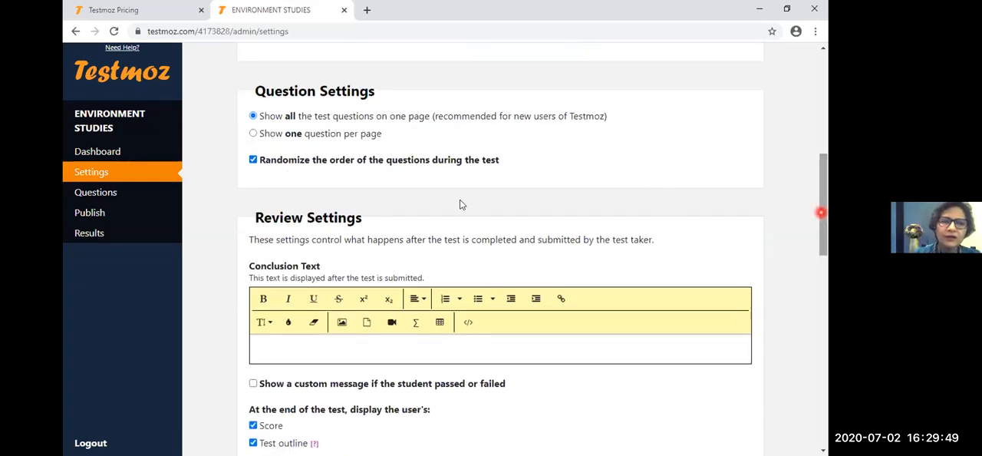
click(254, 135)
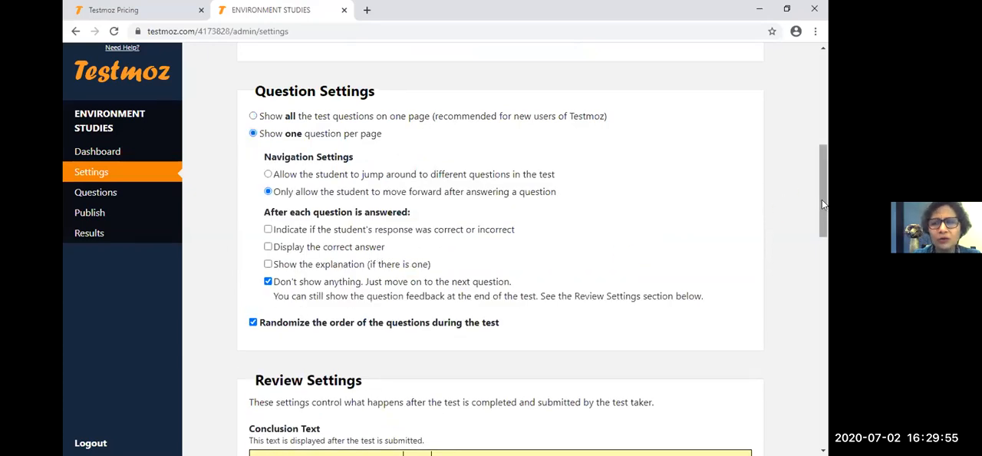
- Examine the navigation options and the feedback choices after each answered question for the one-question-per-page mode
drag(823, 205, 825, 211)
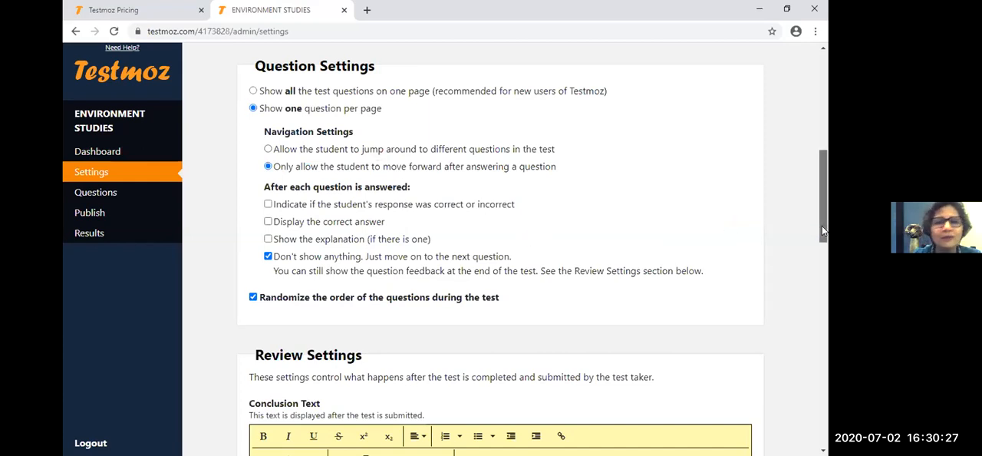
drag(821, 226, 822, 233)
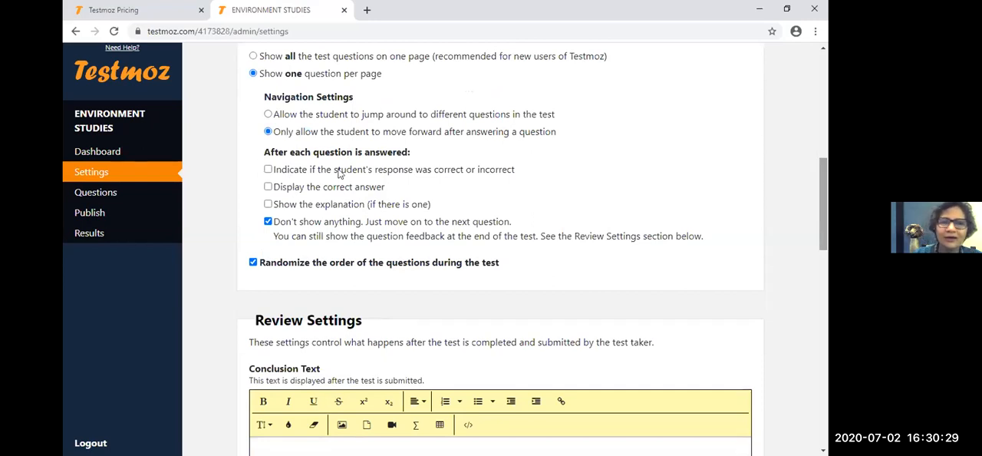
scroll(340, 171, down, 1)
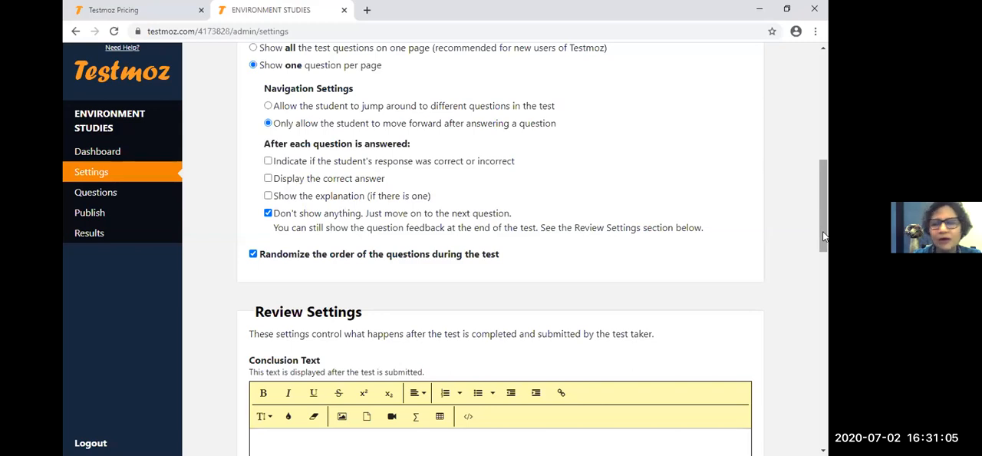
scroll(823, 236, down, 1)
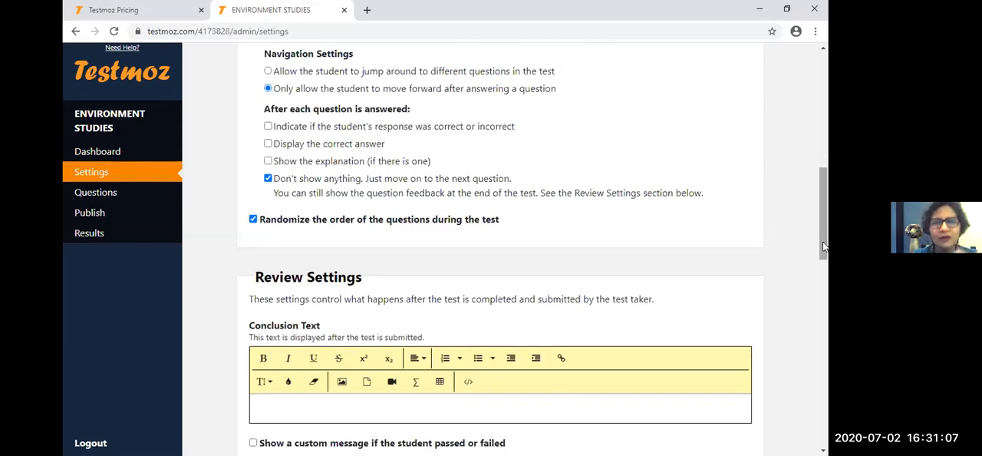
scroll(822, 252, down, 1)
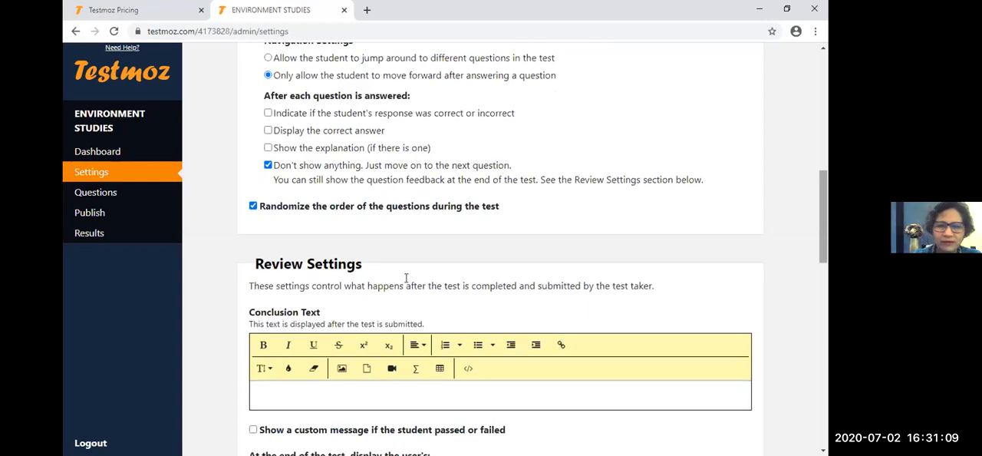
click(268, 165)
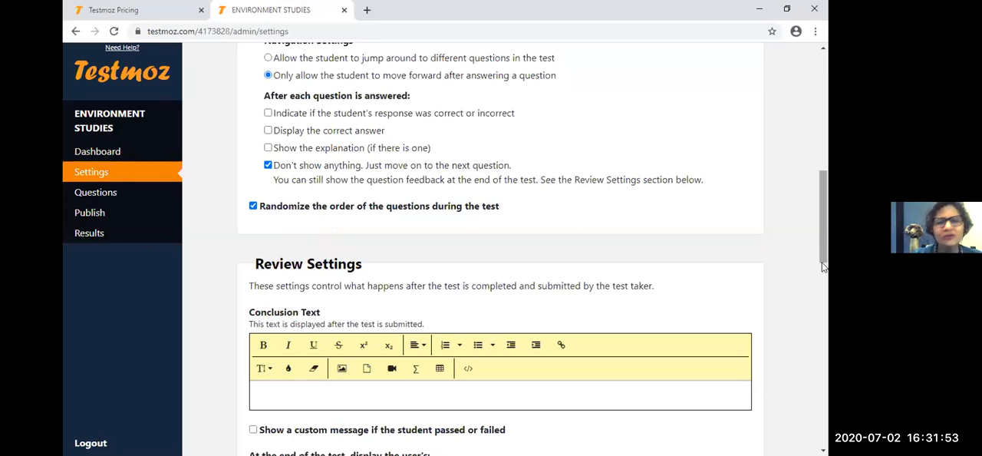
- Examine the review settings, including the conclusion text, the custom message option and the items displayed at the end of the test
scroll(823, 266, down, 1)
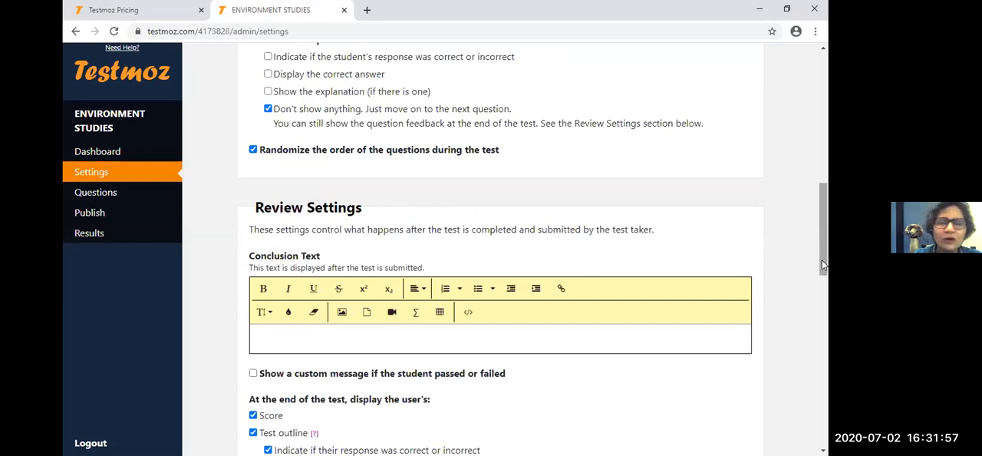
scroll(822, 273, down, 1)
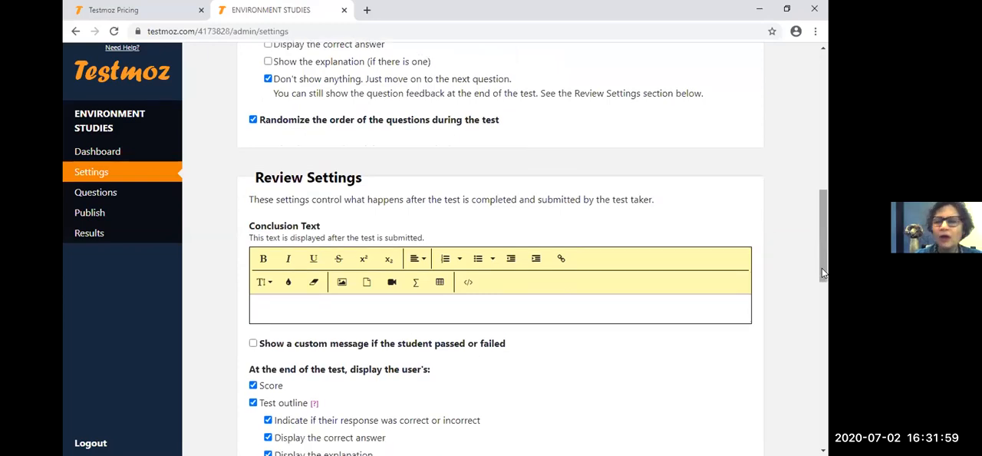
drag(823, 273, 822, 276)
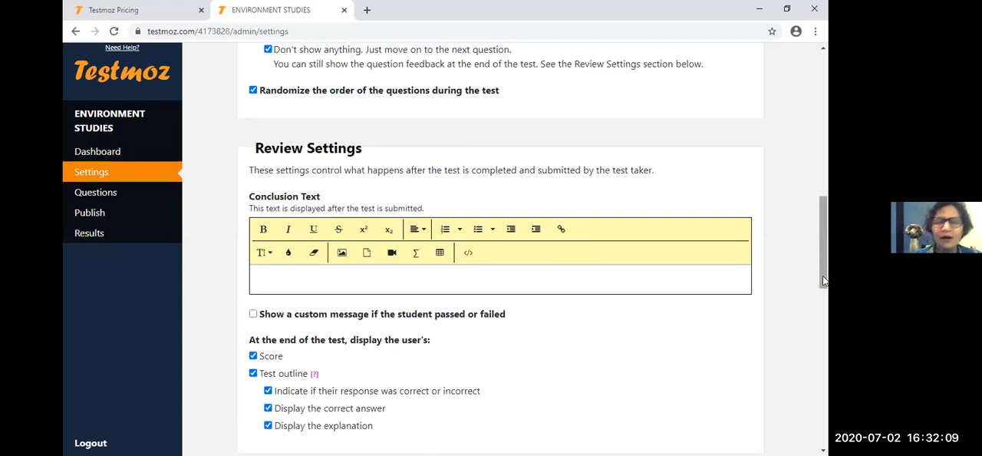
drag(825, 280, 824, 283)
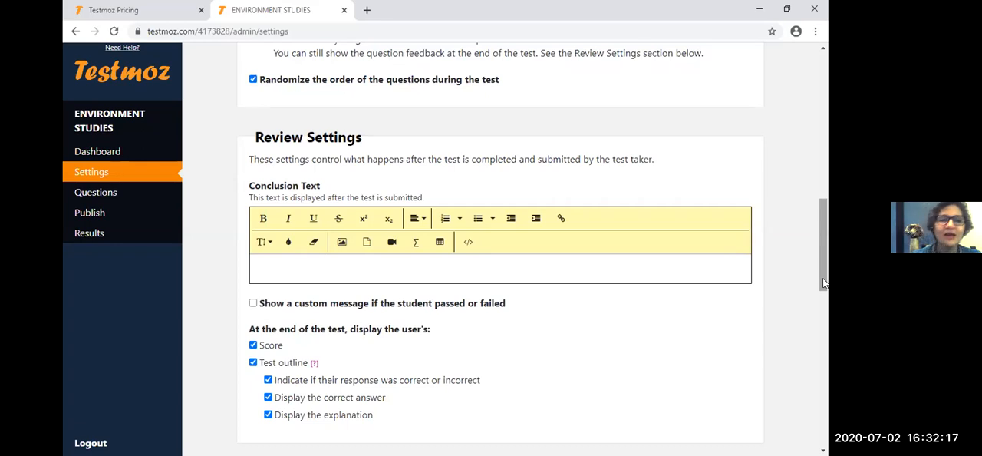
scroll(427, 199, up, 1)
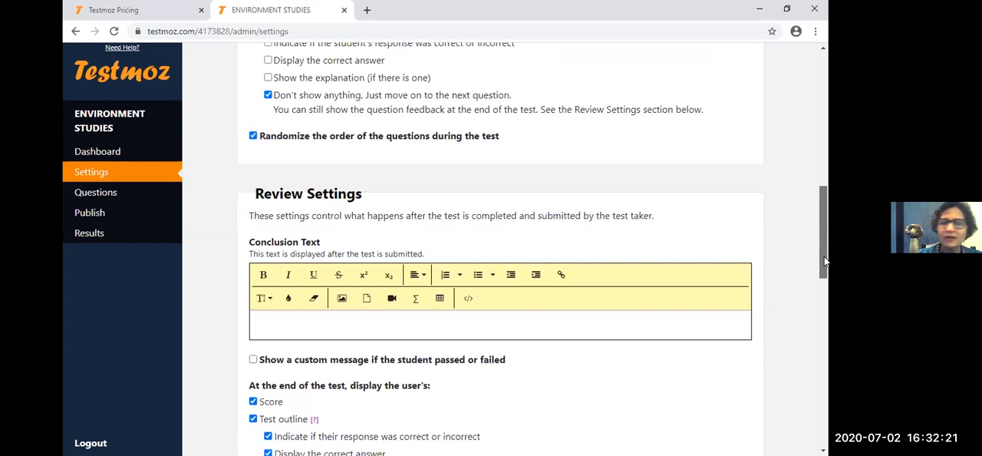
scroll(824, 262, down, 2)
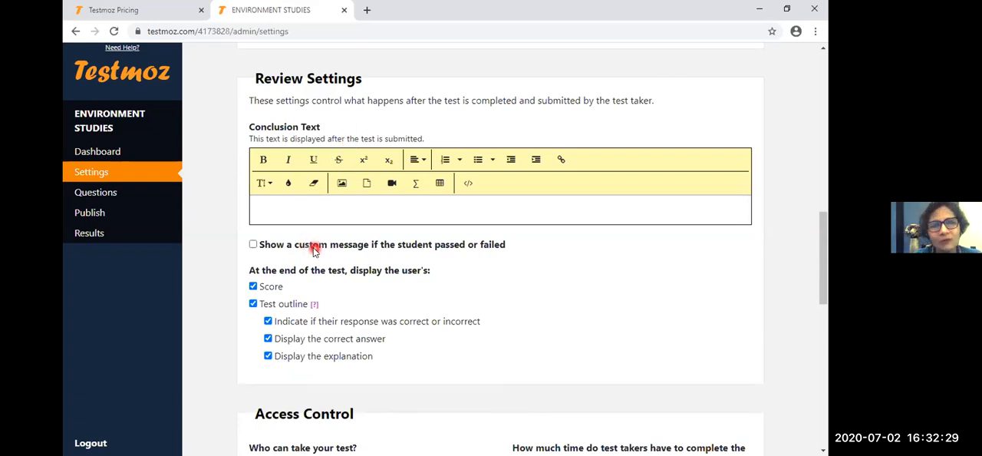
drag(820, 278, 820, 284)
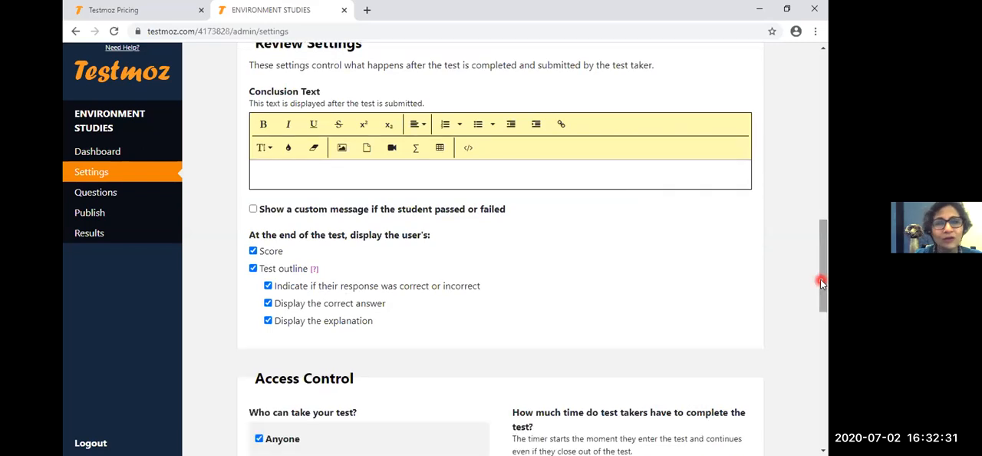
click(681, 251)
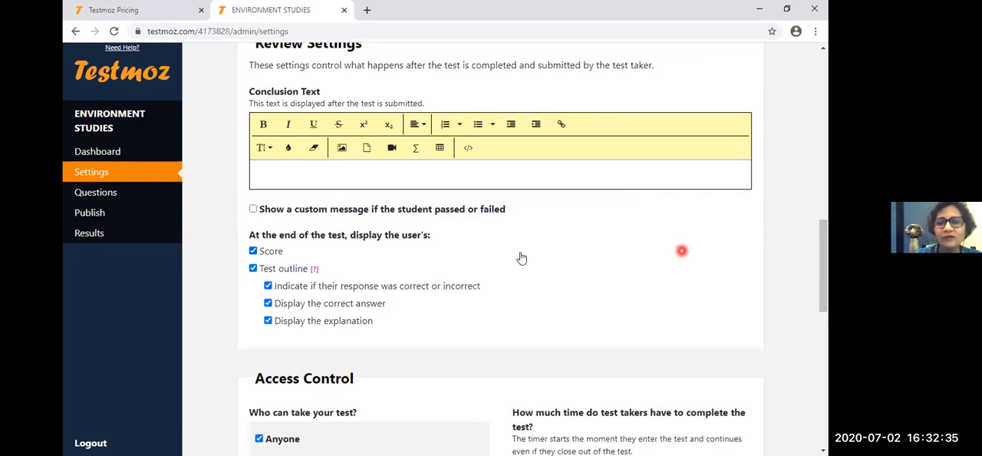
scroll(519, 258, up, 2)
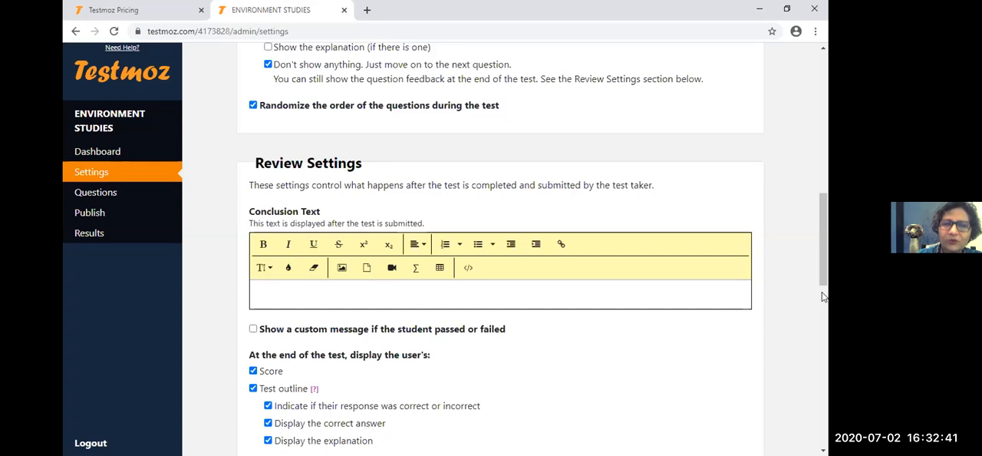
- Enable a custom message for students who passed or failed and set the passing score to 50%
scroll(583, 253, down, 2)
click(254, 225)
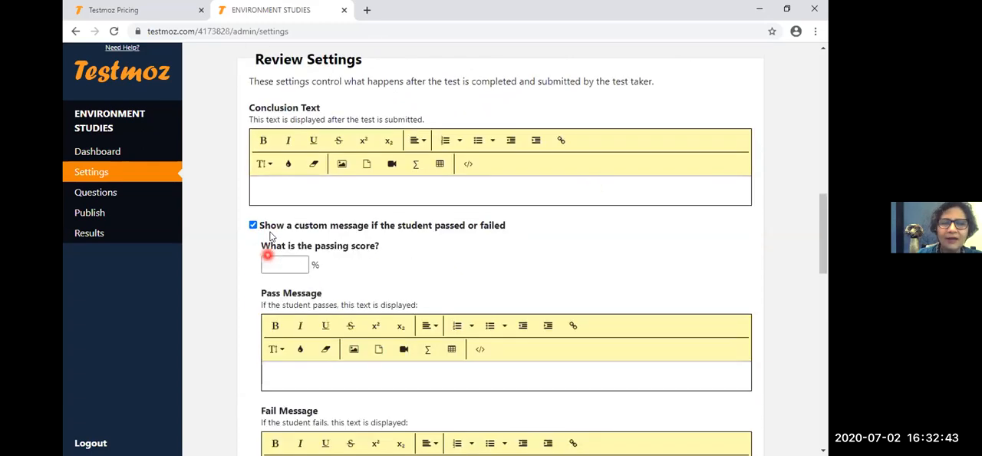
scroll(478, 266, down, 1)
click(303, 219)
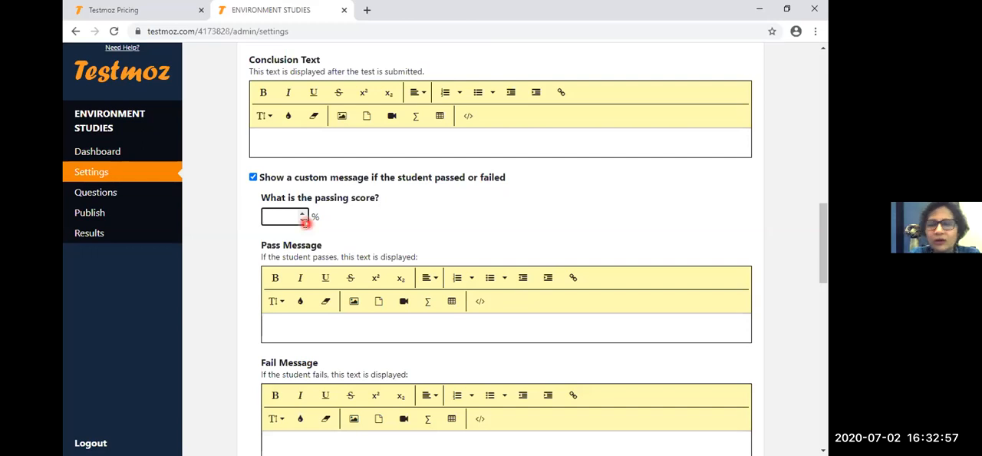
text(50)
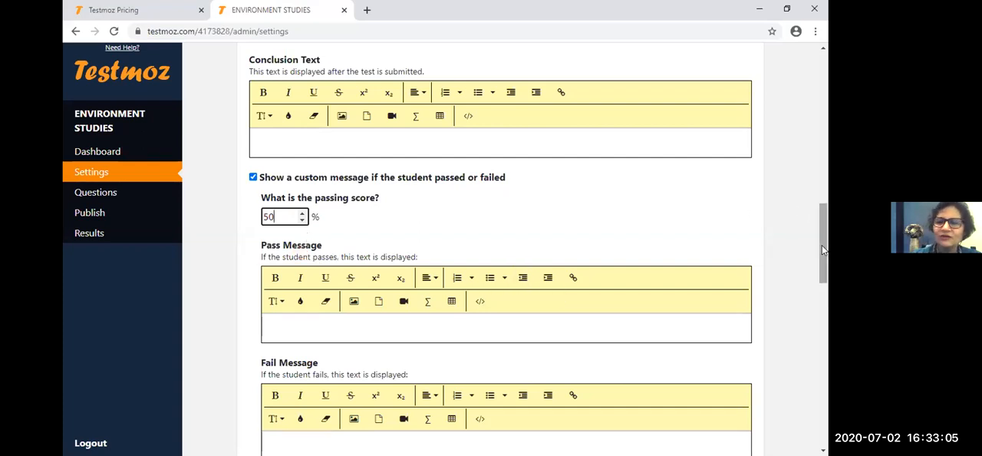
drag(822, 245, 822, 249)
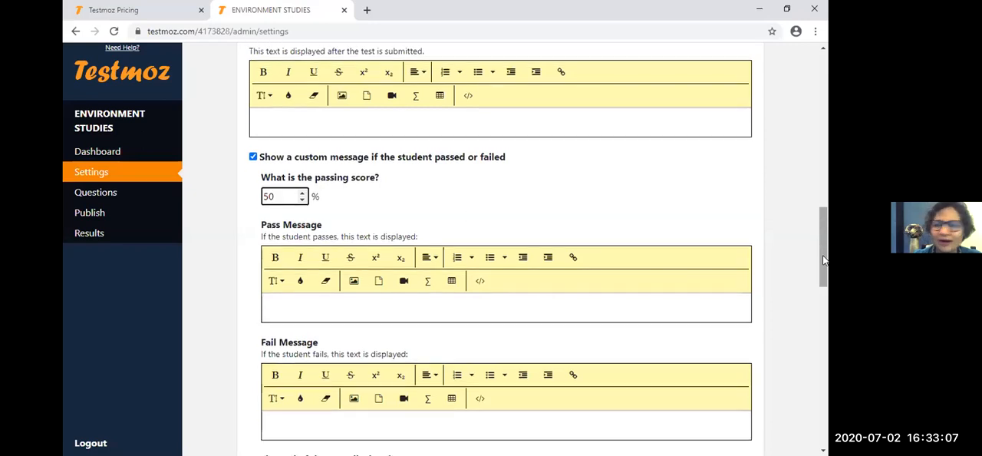
scroll(823, 268, down, 1)
click(289, 199)
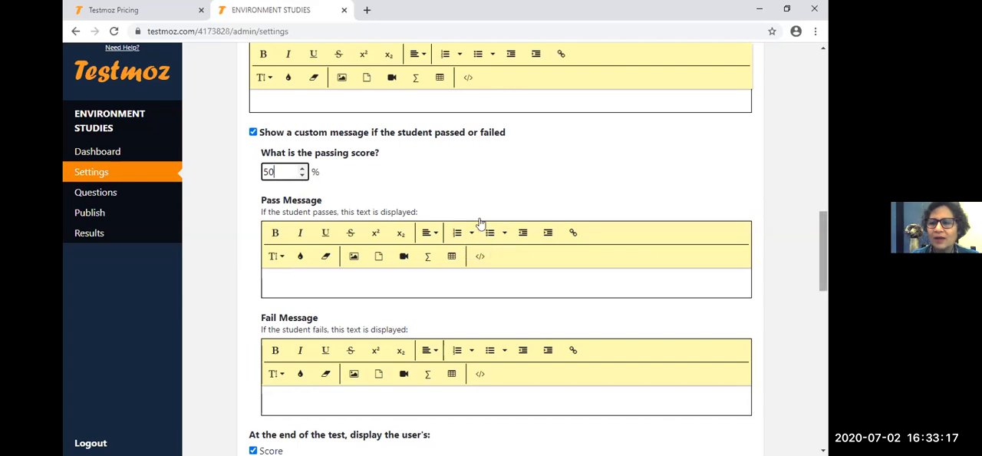
- Enter "CONGRATULATIONS! KEEP IT UP." as the pass message in the review settings
drag(827, 274, 823, 294)
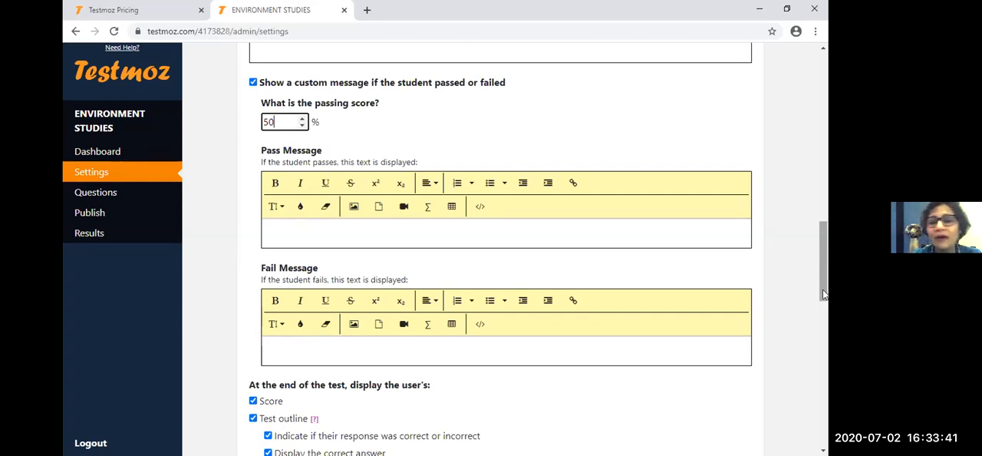
drag(823, 295, 824, 303)
scroll(825, 303, down, 1)
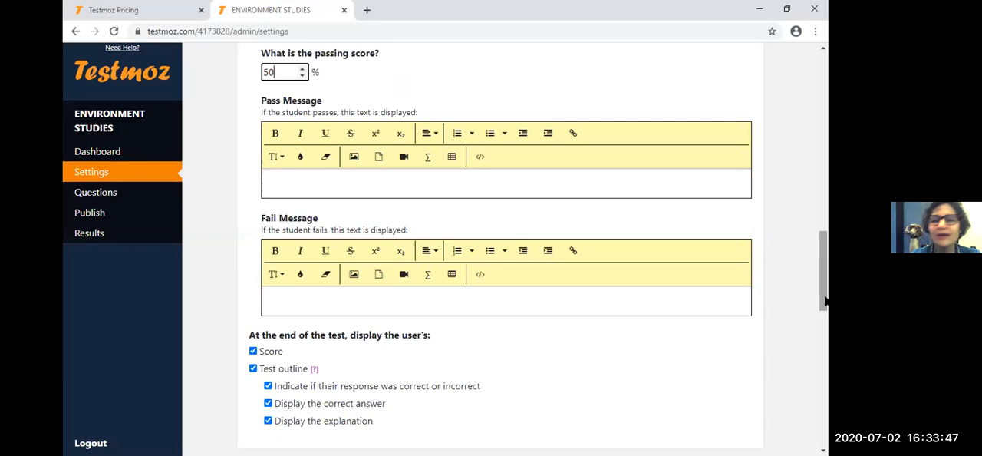
scroll(823, 305, down, 1)
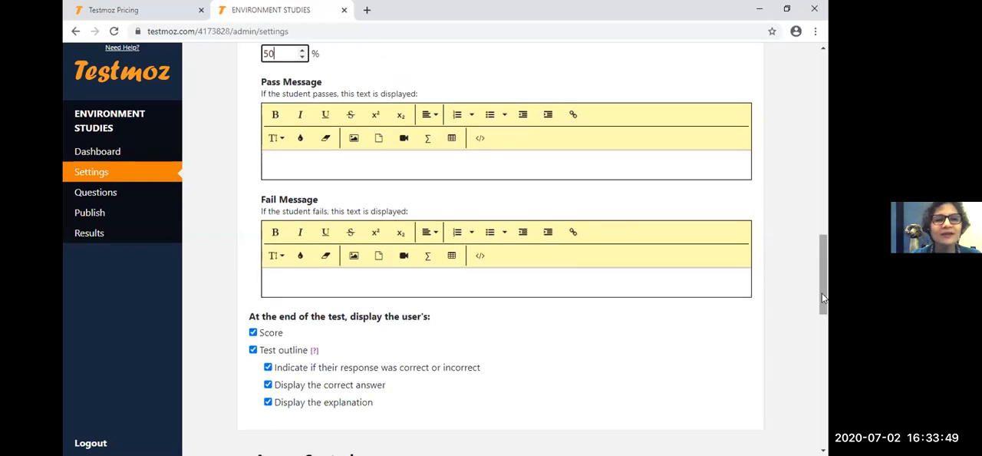
scroll(823, 304, down, 1)
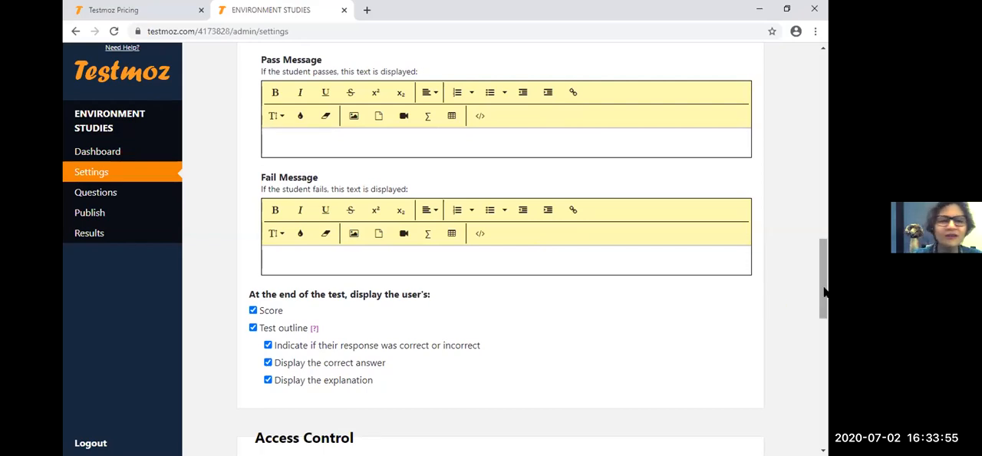
drag(824, 288, 824, 289)
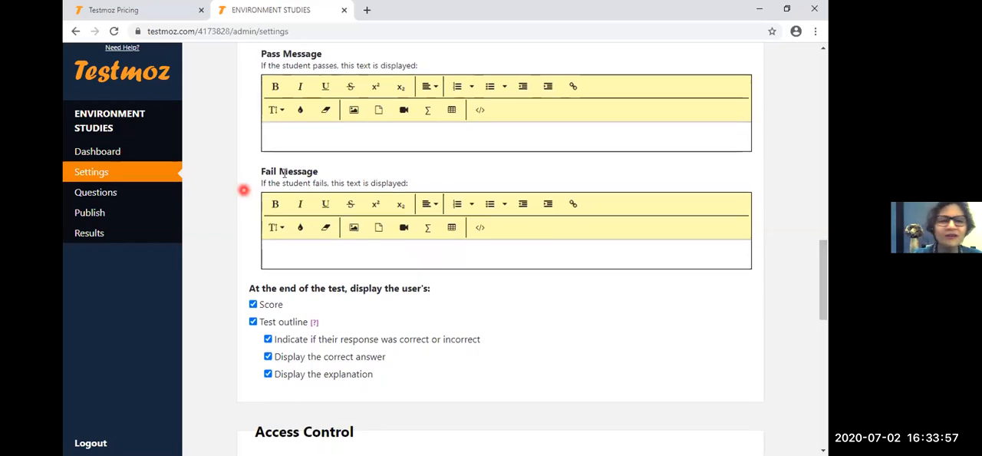
click(304, 136)
text(CONGRATULATION)
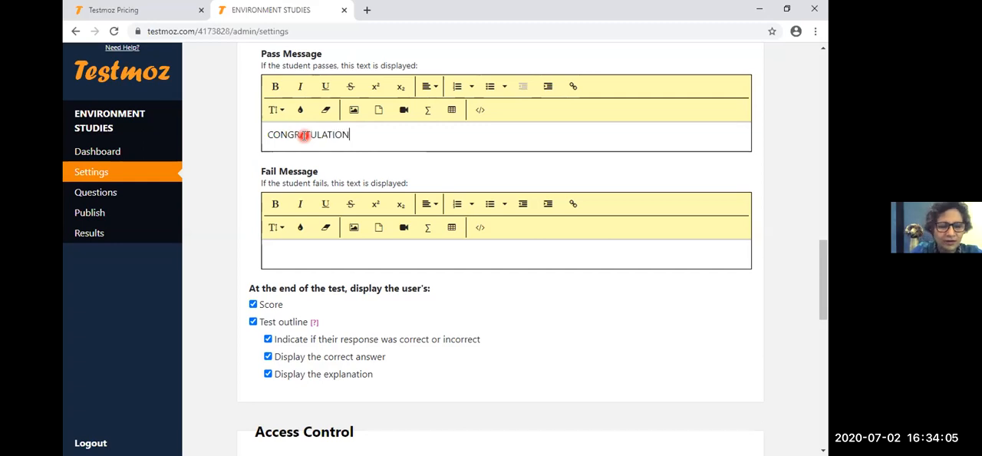
text(S!)
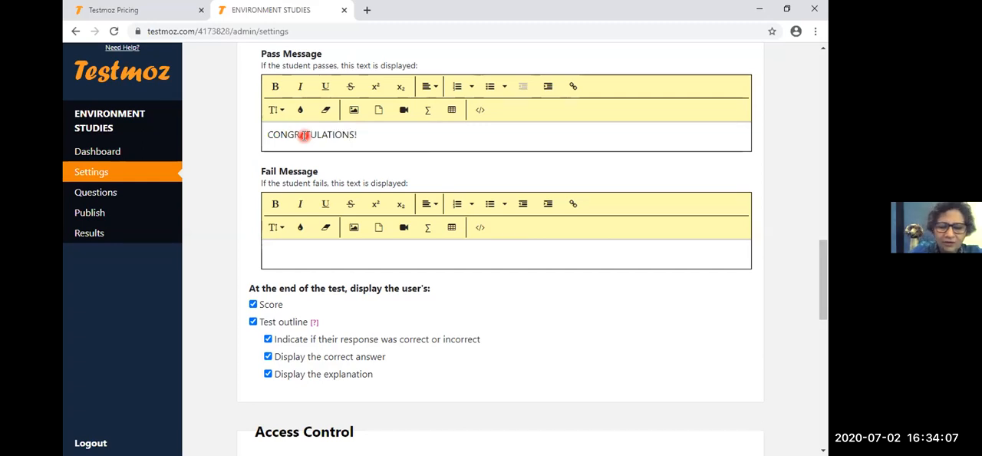
text( KEEP IT WEL)
key(BackSpace)
key(BackSpace)
key(BackSpace)
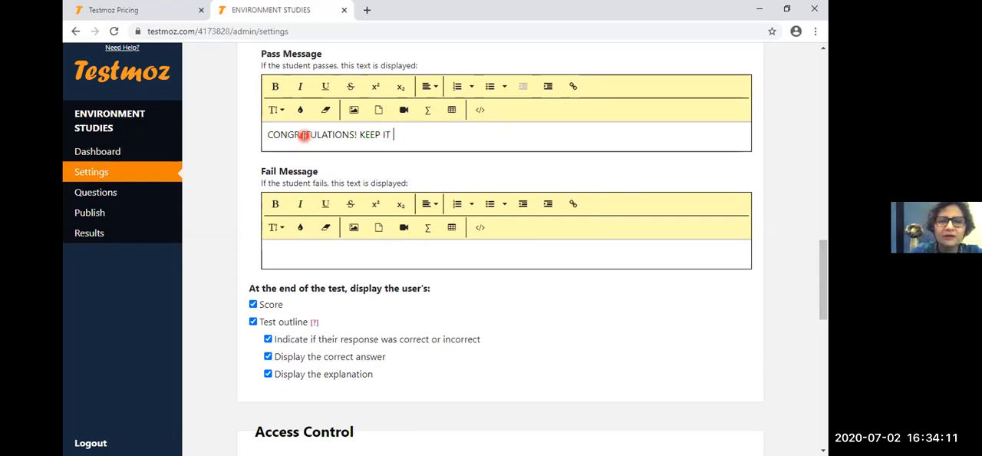
text(UP.)
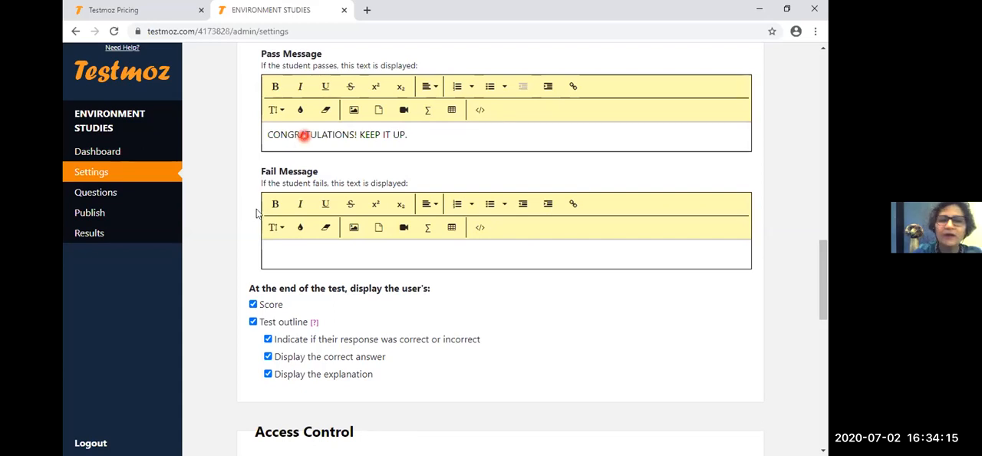
- Enter "BETTE LUCK NEXT TIME. GEAR UP !" as the fail message
click(293, 252)
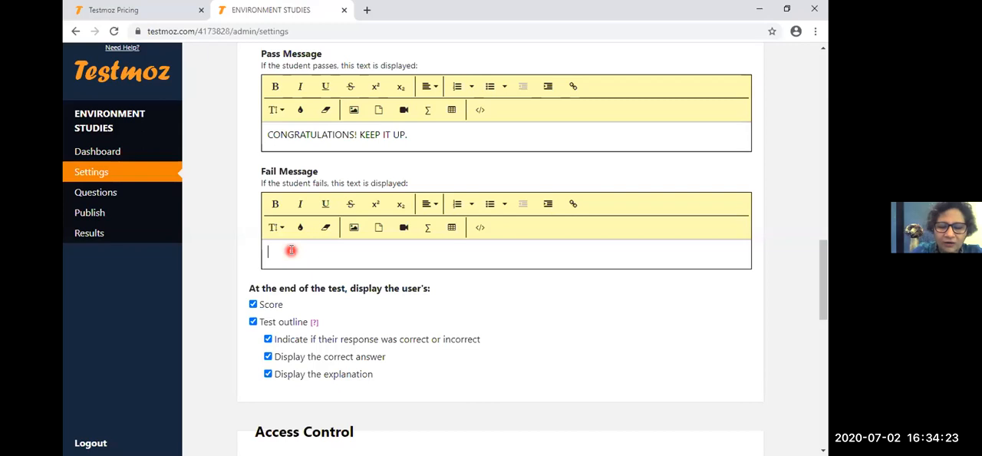
text(BE)
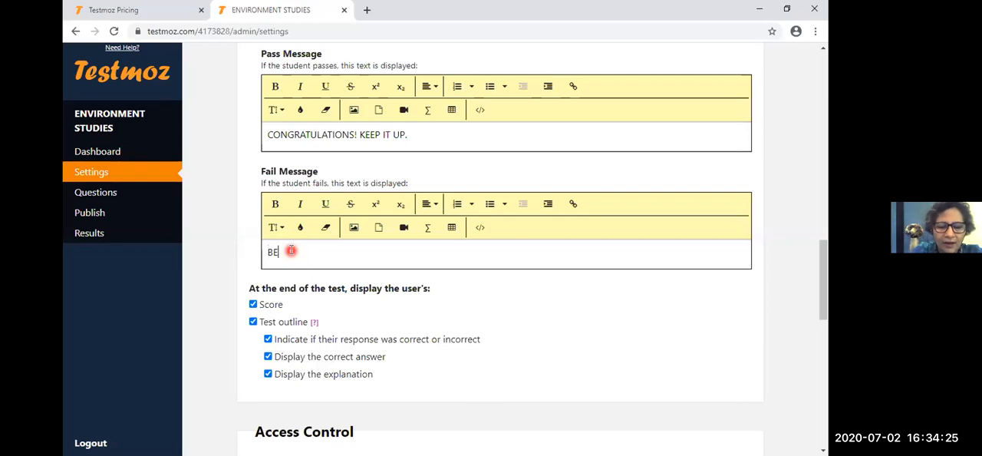
text(TTER LUCK NE)
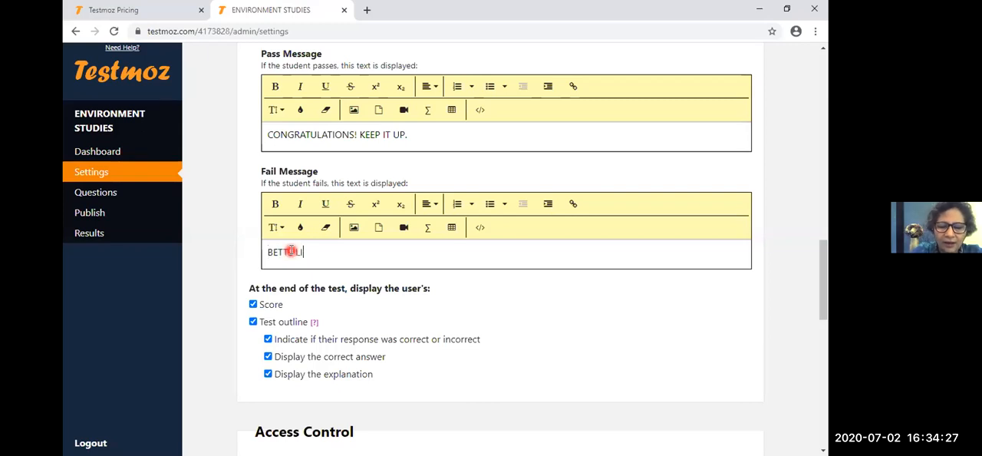
text(XT TIME.)
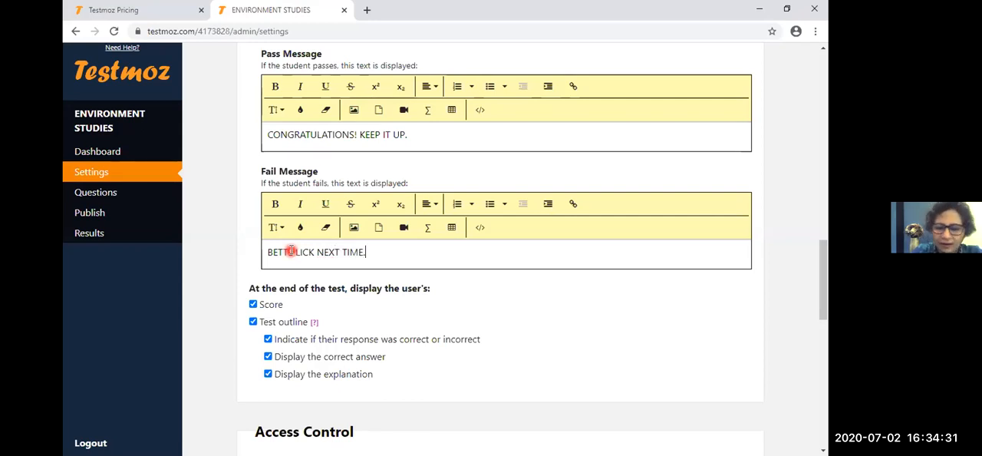
text( GEAR UP )
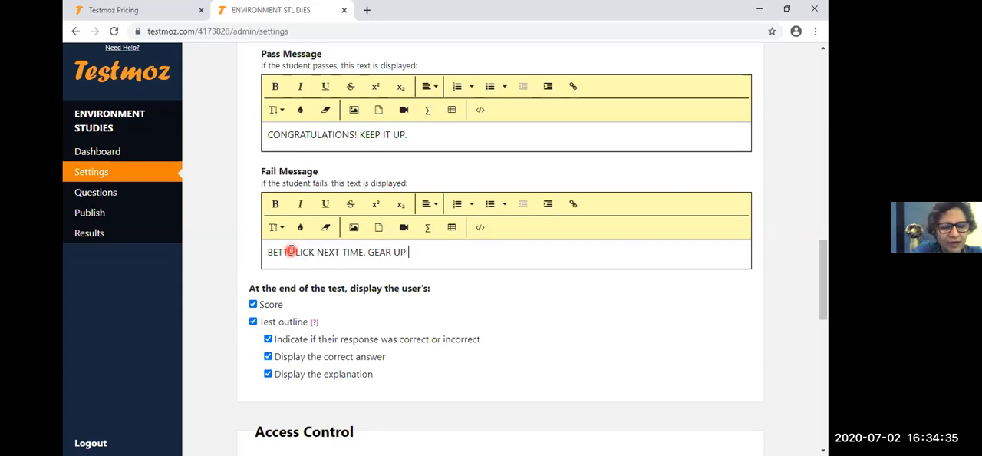
text(!)
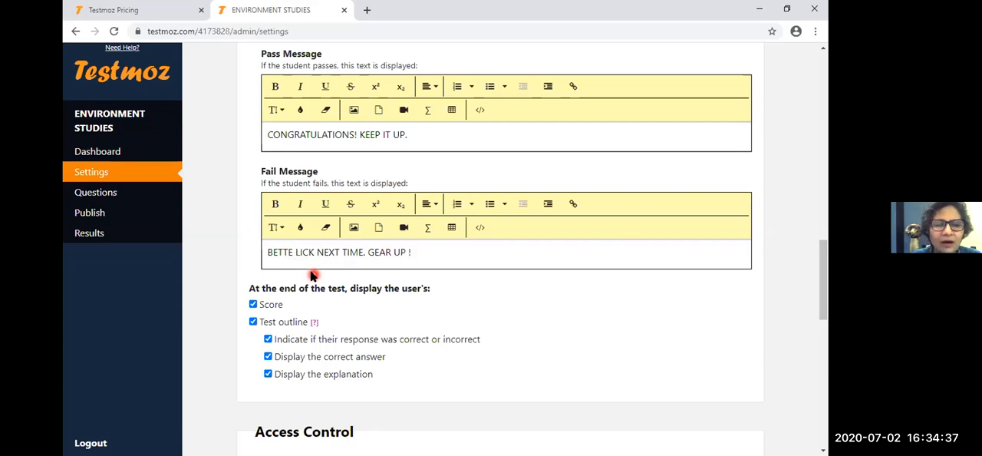
click(305, 252)
key(BackSpace)
text(U)
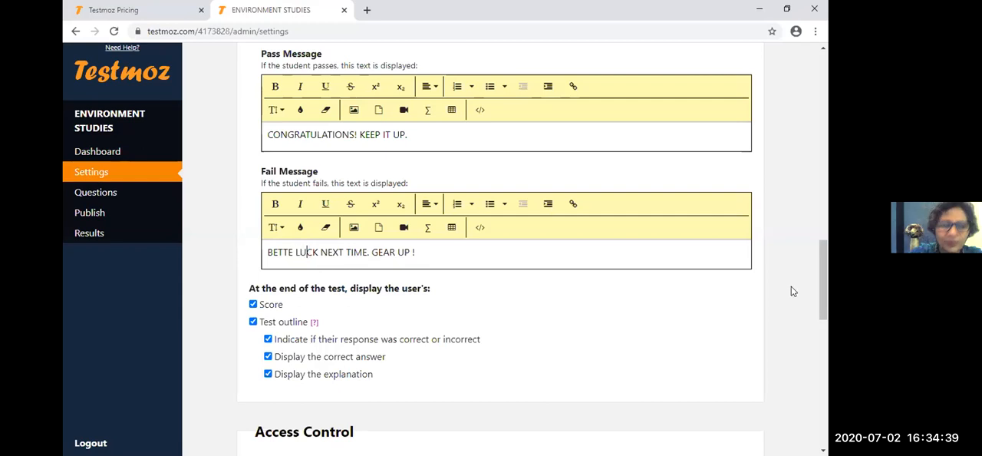
- Turn off the end-of-test display of the score, response correctness, correct answer and explanation, keeping the test outline
drag(820, 283, 824, 306)
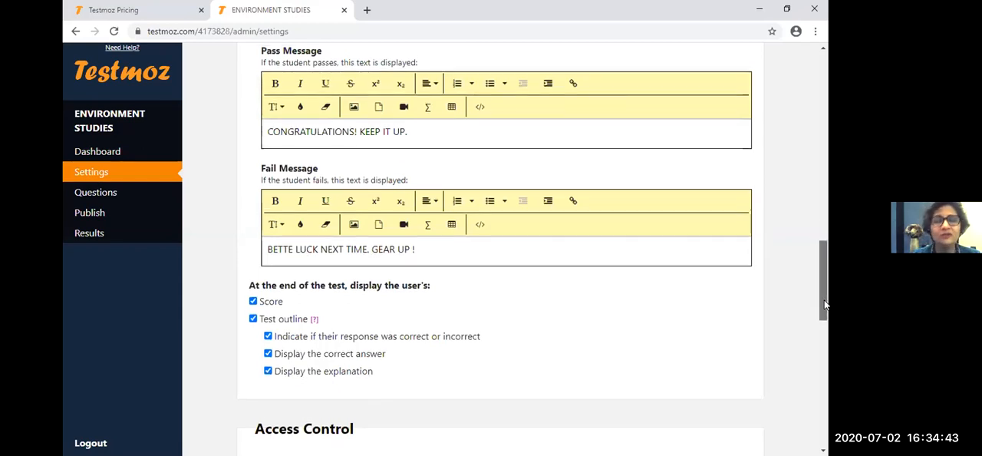
scroll(825, 305, down, 2)
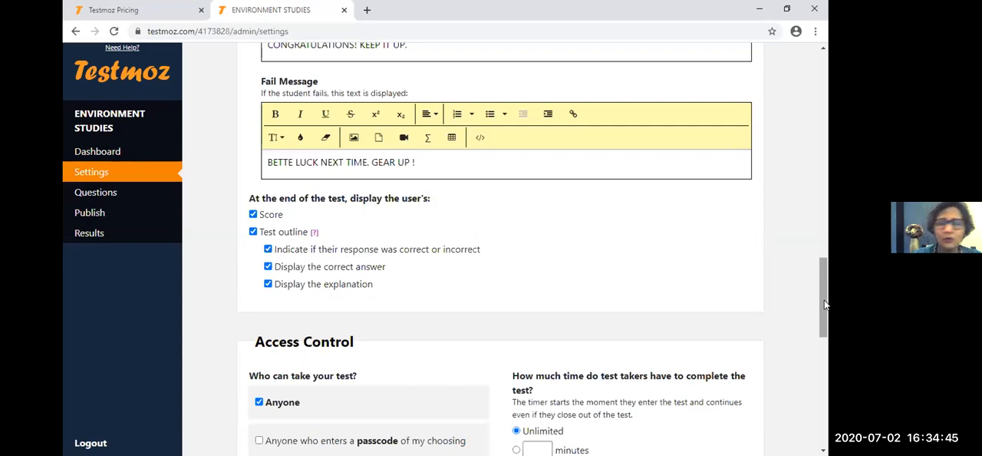
scroll(825, 305, down, 1)
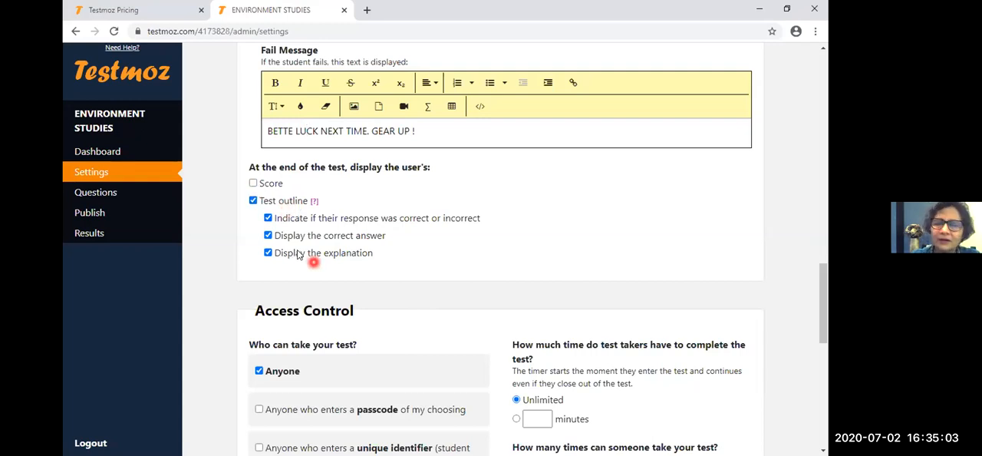
click(267, 218)
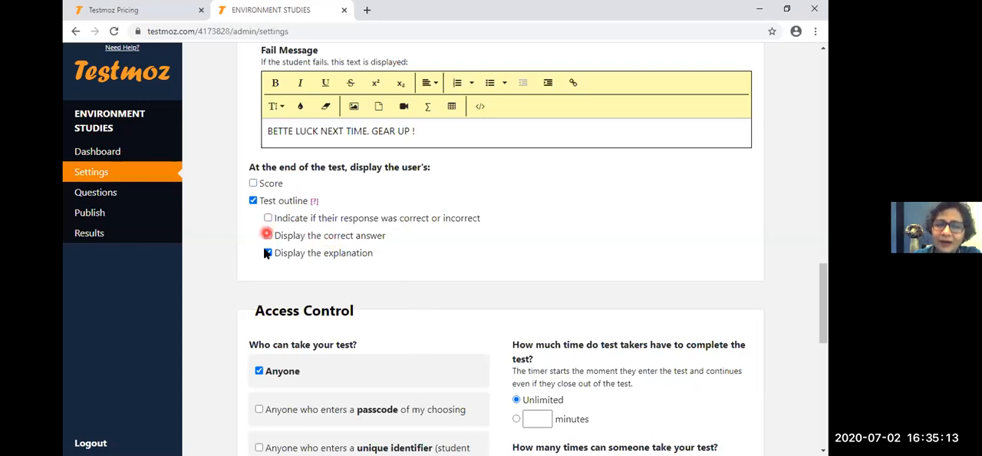
click(267, 254)
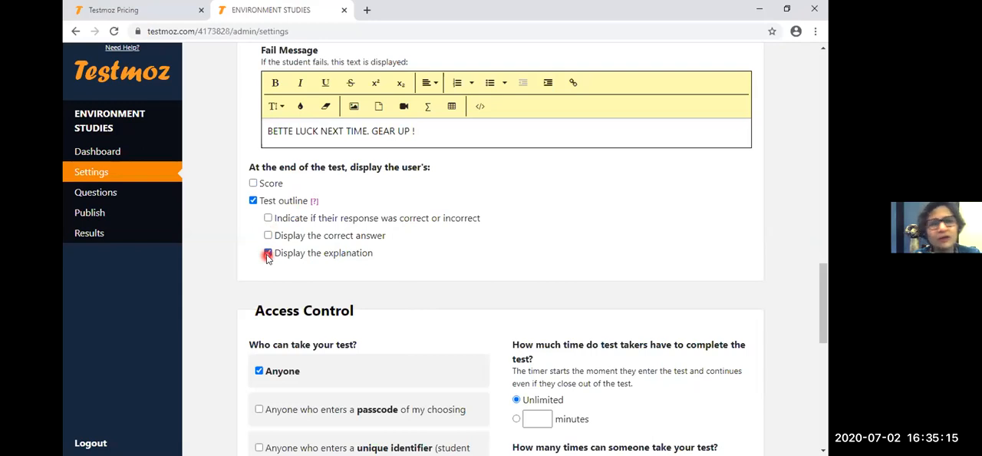
- Turn the end-of-test display of the score, the correct answer and the correct-or-incorrect indication back on
click(246, 205)
click(253, 183)
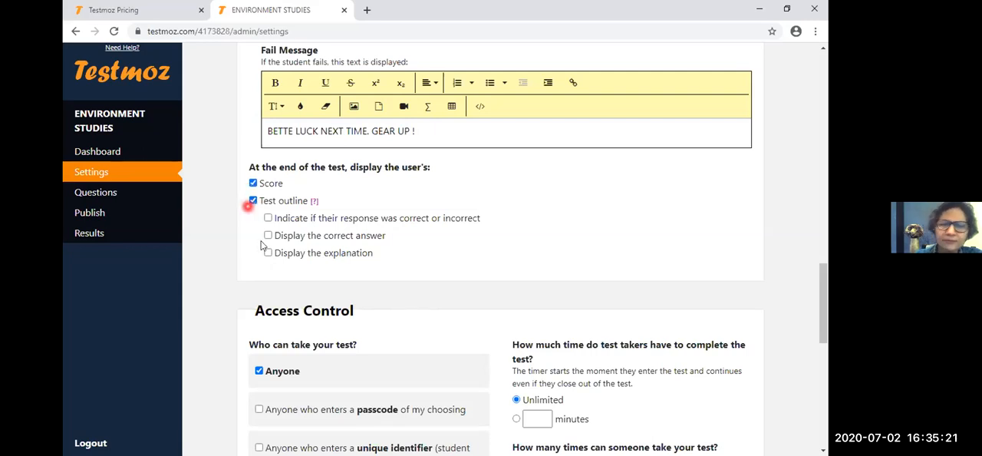
click(268, 235)
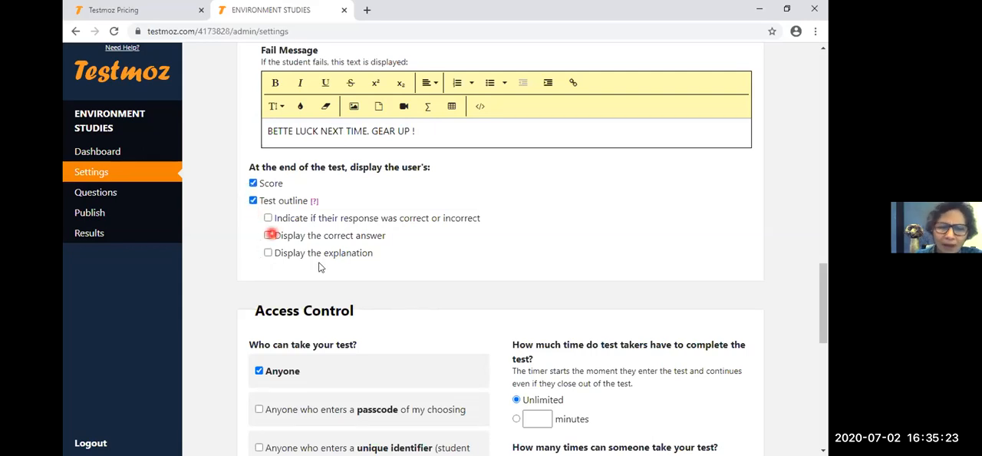
click(268, 218)
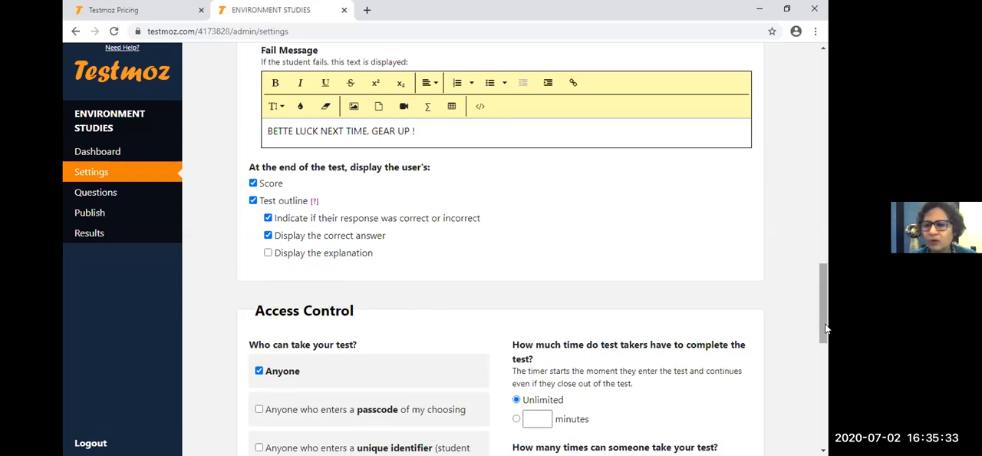
- Examine the access control settings, including who can take the test, the time limit, the number of attempts and the identification text
scroll(824, 335, down, 2)
scroll(823, 336, down, 1)
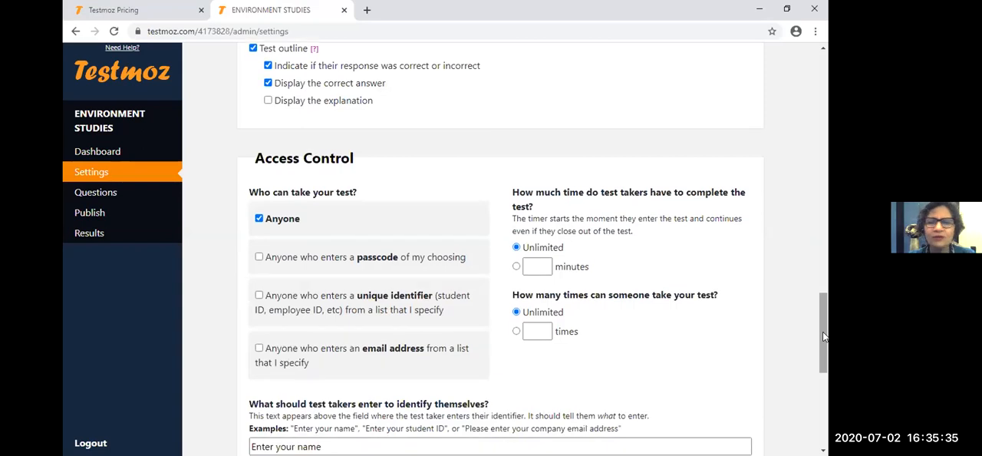
scroll(824, 337, down, 2)
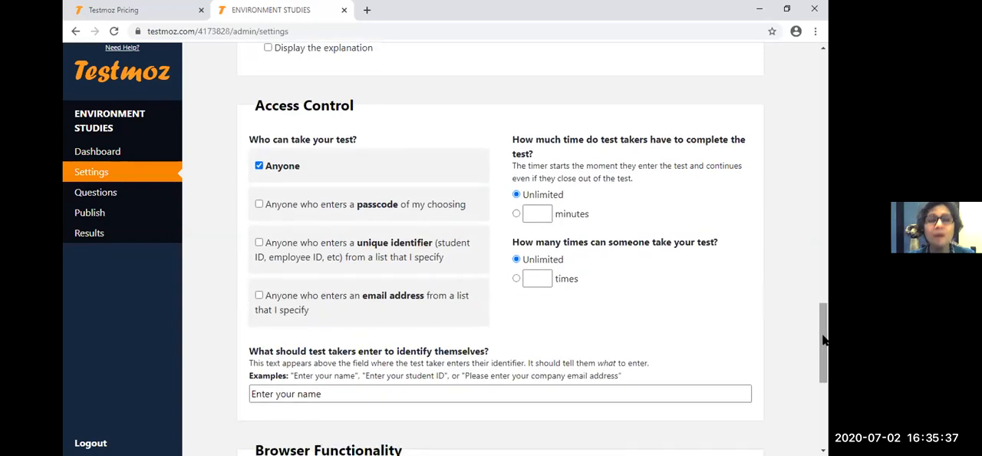
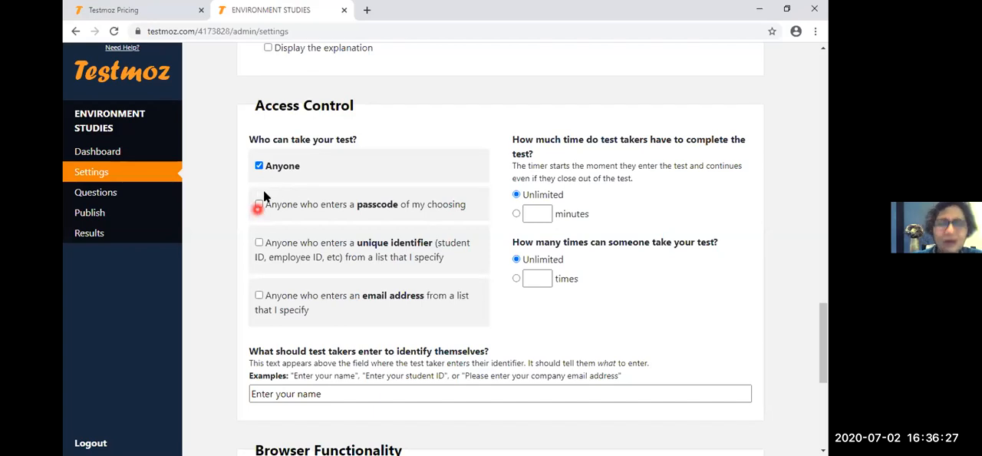
- Restrict the test to anyone who enters a passcode instead of anyone, and enter the test passcode
click(258, 165)
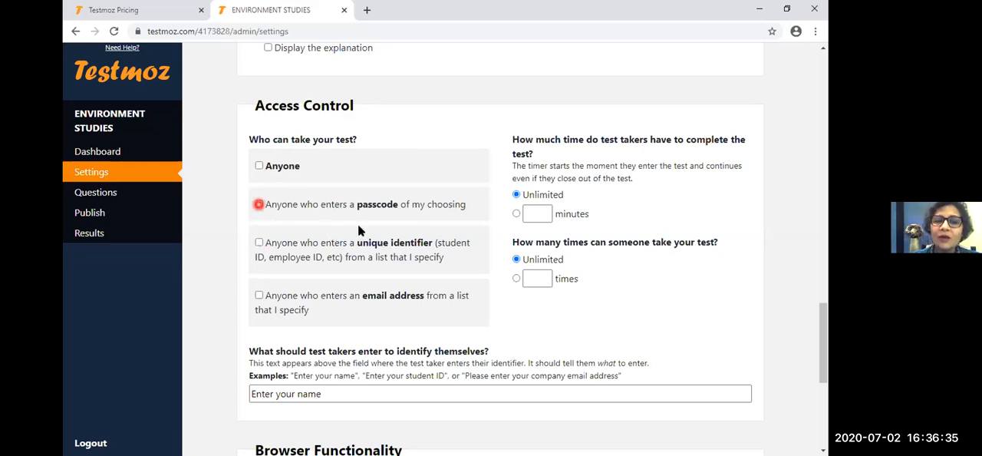
click(259, 204)
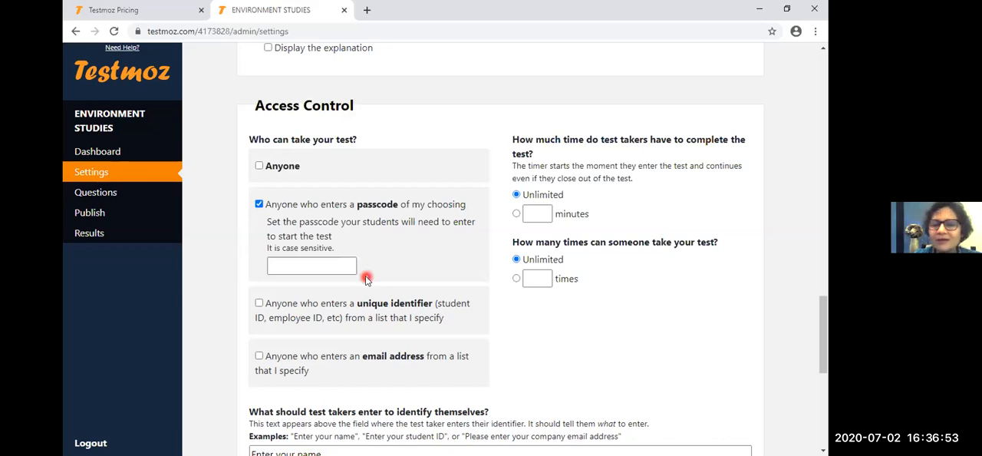
click(310, 268)
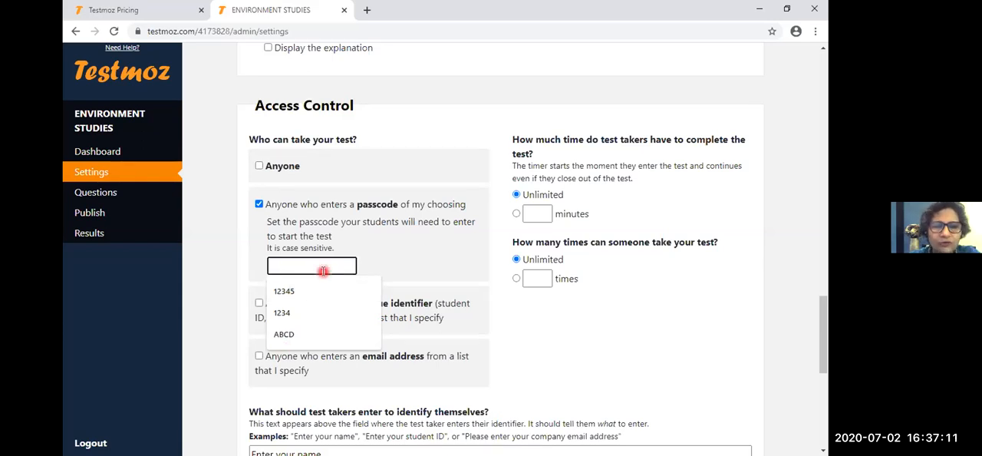
text(AB)
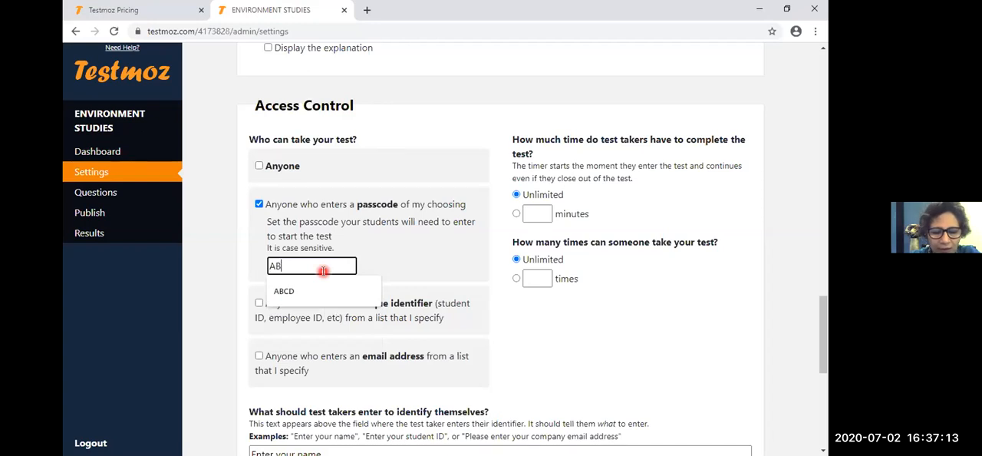
text(CD)
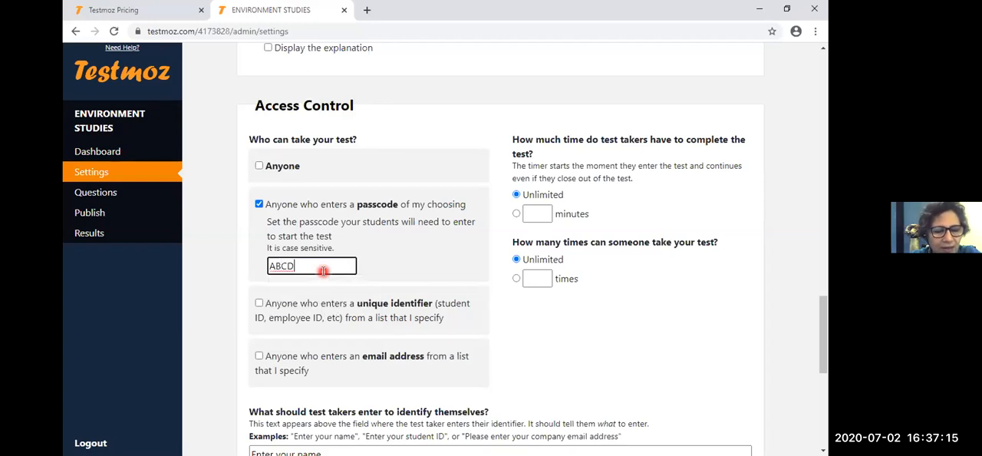
text(E)
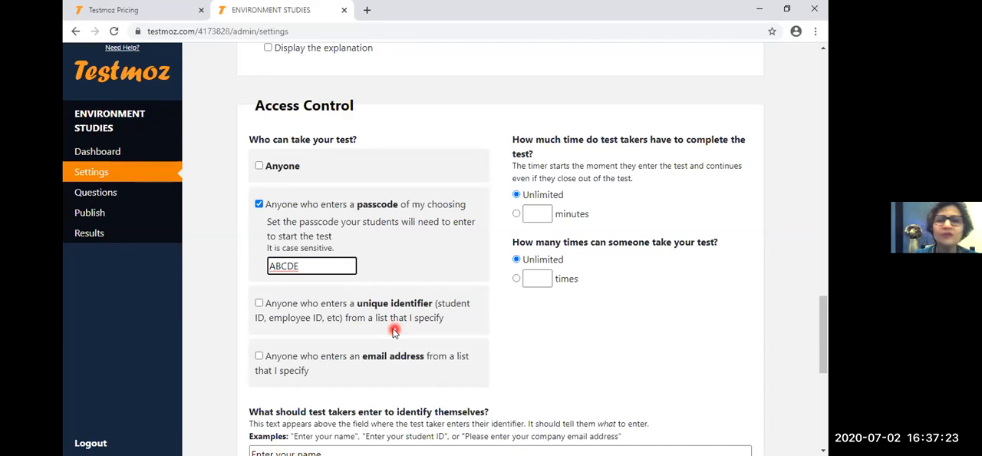
- Try a passcode that mixes a symbol, digits and letters, and re-enter the original letters-only passcode
key(BackSpace)
key(BackSpace)
key(BackSpace)
key(BackSpace)
key(BackSpace)
text(#123)
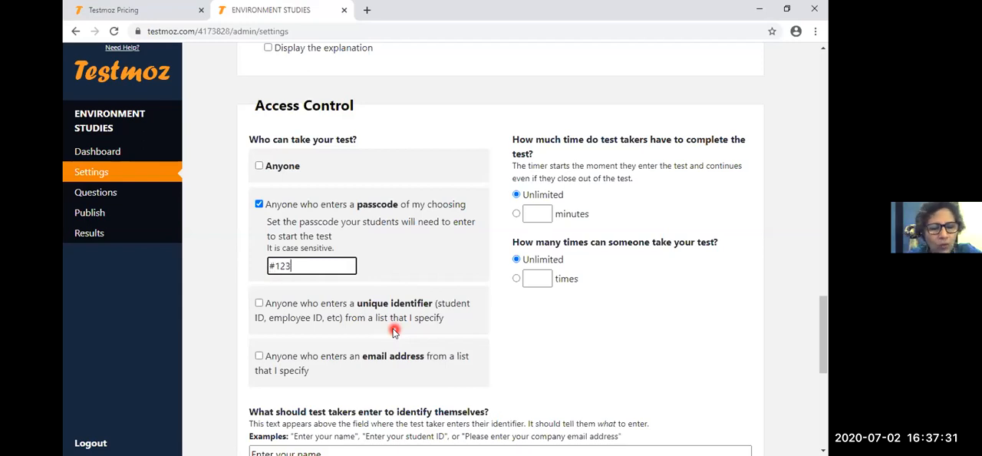
text(AB)
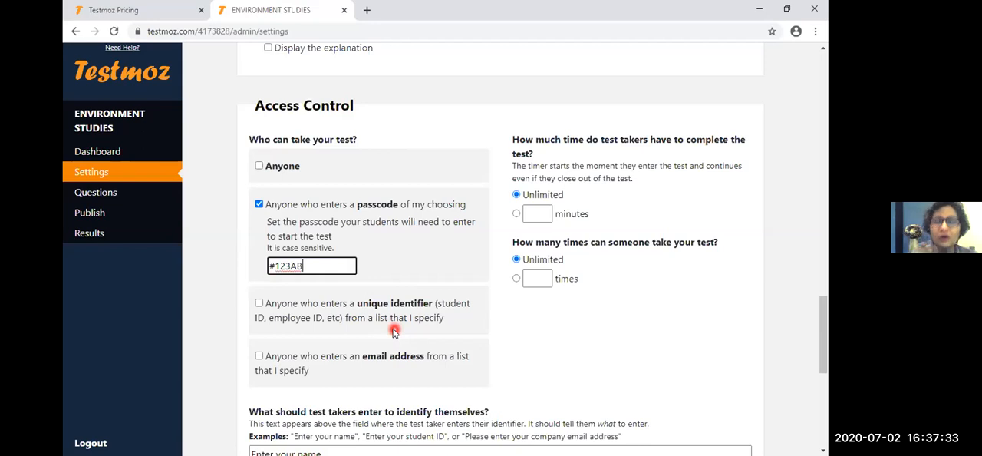
key(BackSpace)
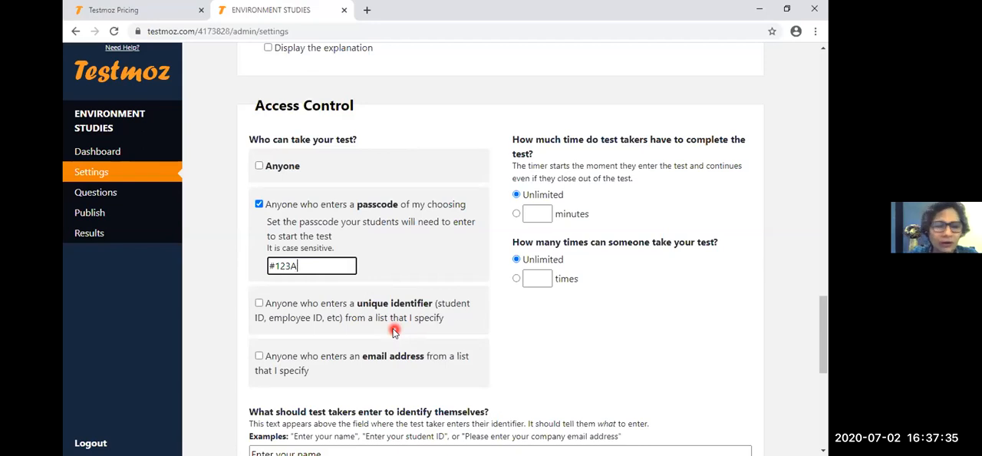
key(BackSpace)
key(BackSpace)
key(BackSpace)
key(BackSpace)
key(BackSpace)
text(AB)
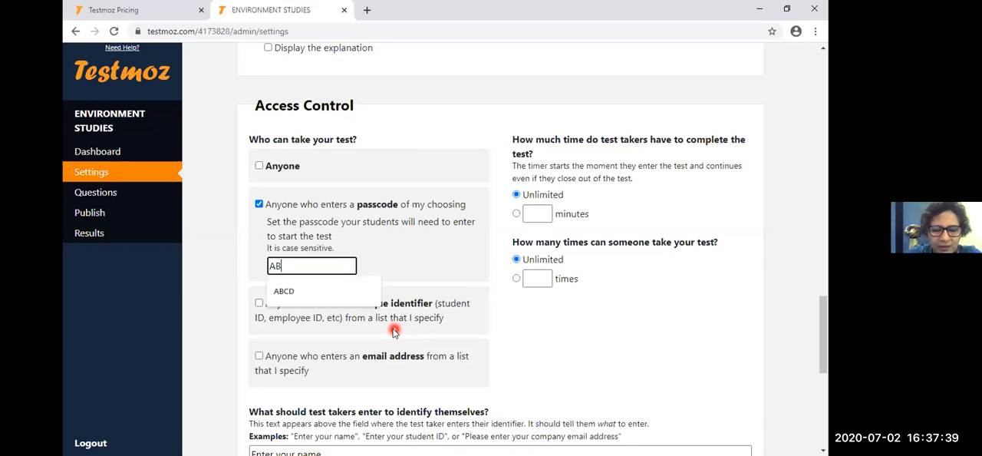
text(CDE)
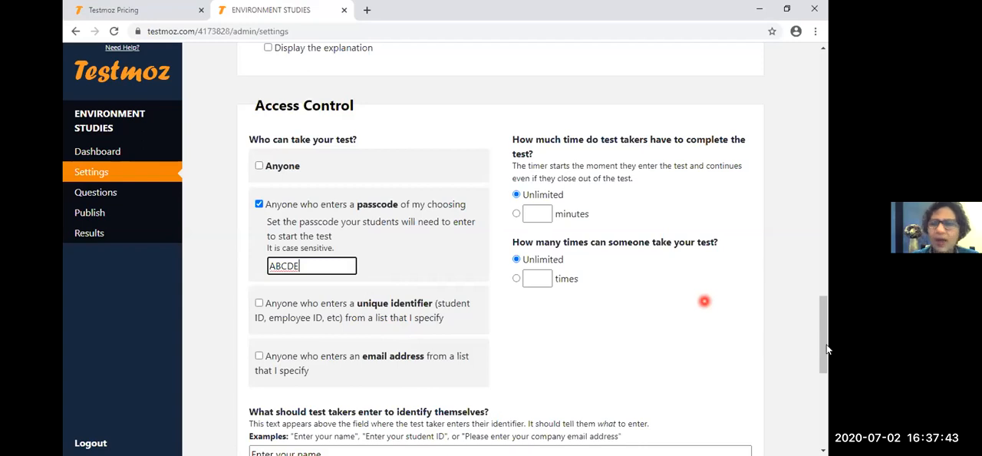
- Try to restrict access to a list of unique identifiers, dismissing the membership offer and reselecting passcode access
drag(825, 353, 826, 355)
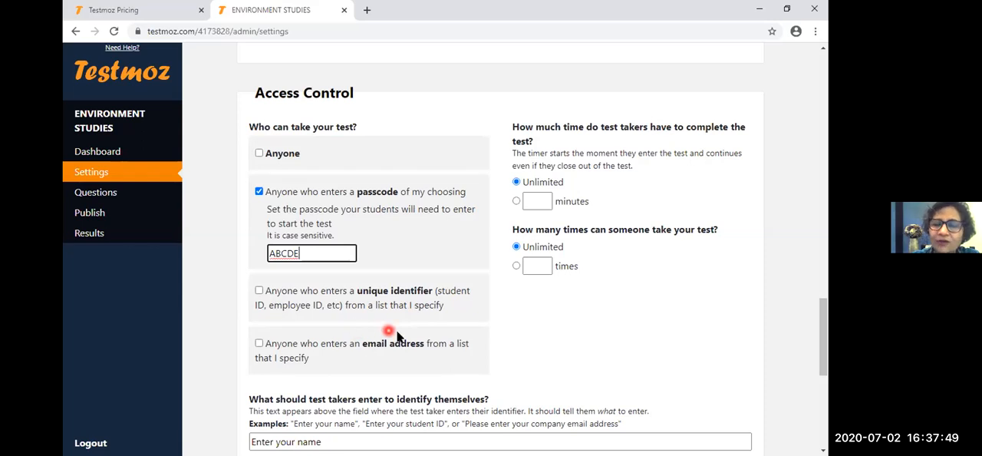
click(257, 291)
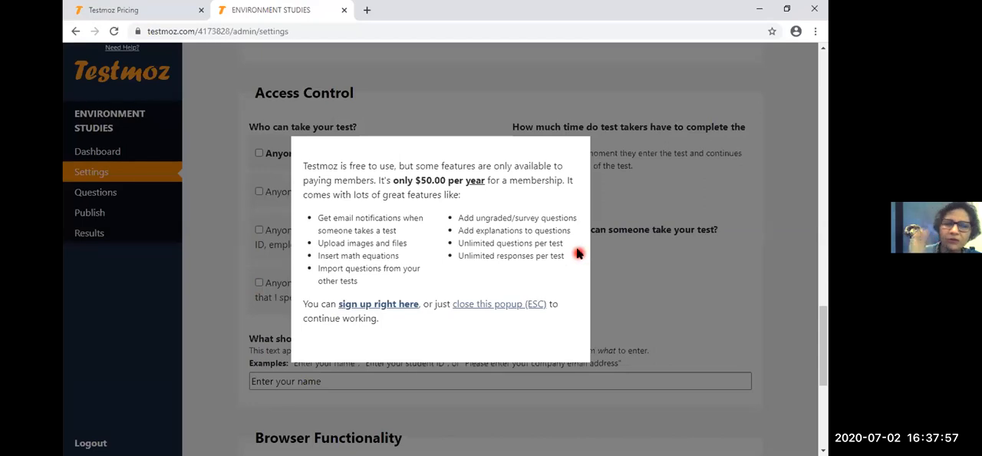
click(666, 267)
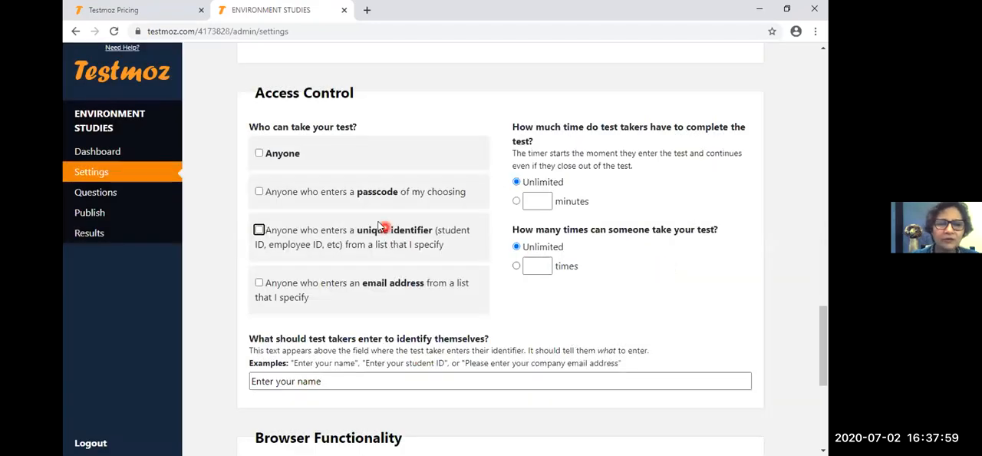
click(259, 192)
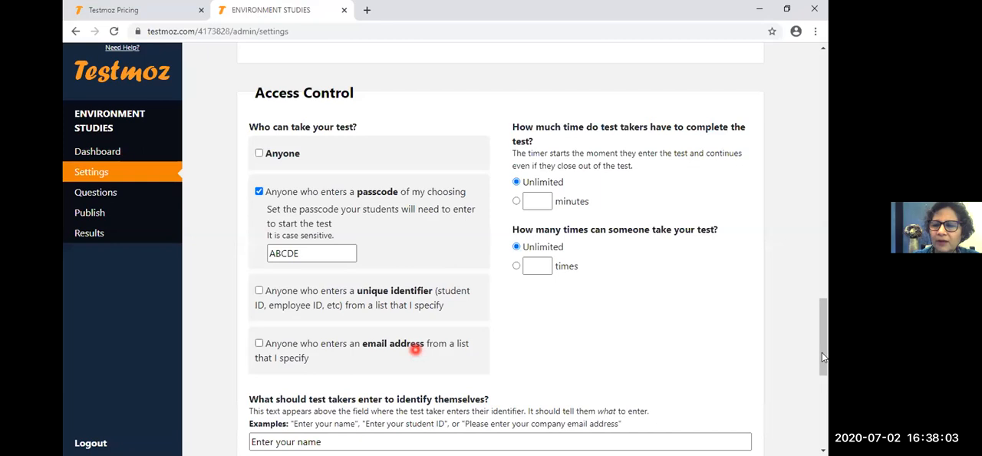
scroll(483, 295, down, 2)
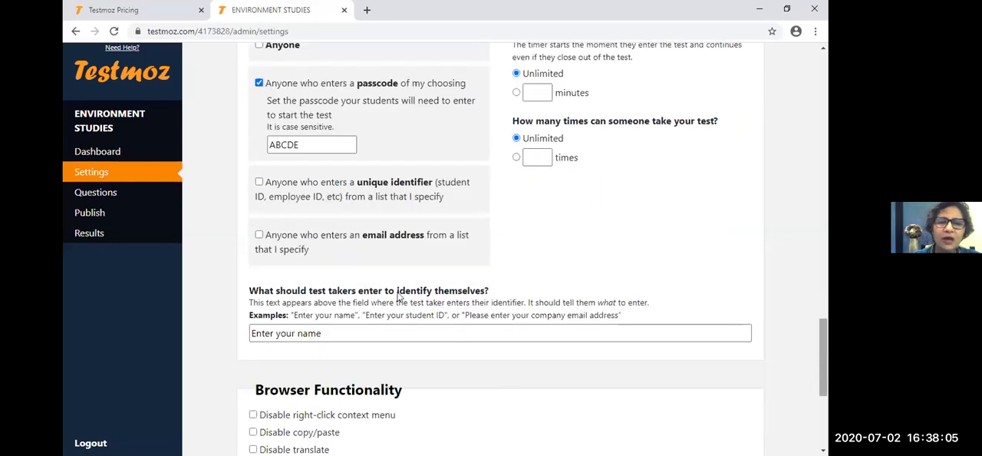
scroll(326, 312, up, 1)
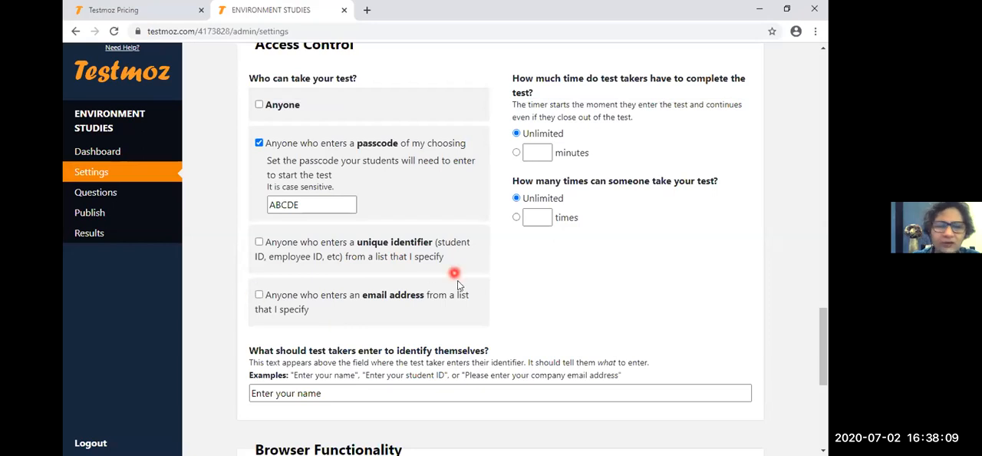
scroll(823, 324, up, 3)
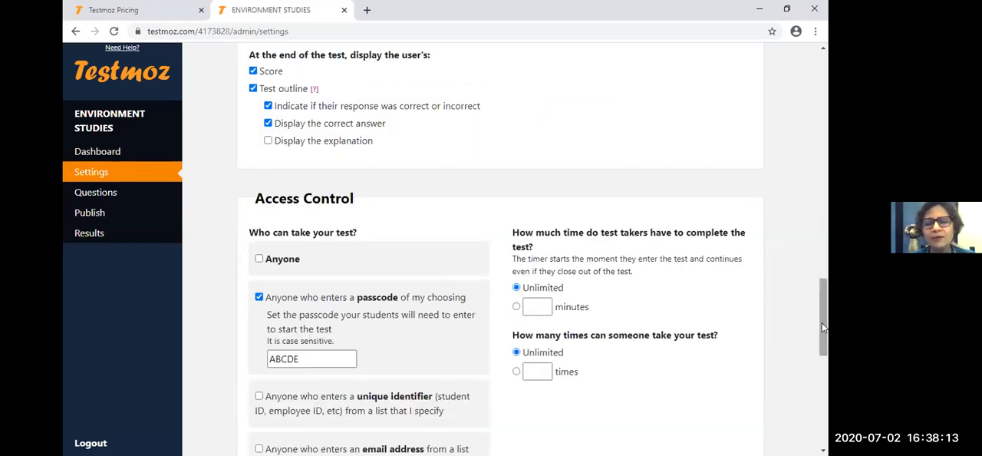
drag(822, 322, 822, 323)
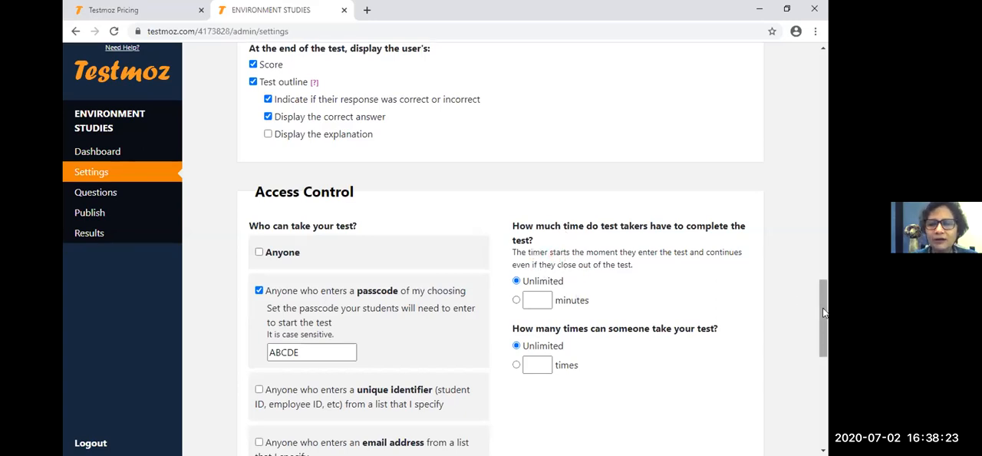
- Limit the time test takers have to complete the test to 10 minutes
scroll(825, 311, down, 1)
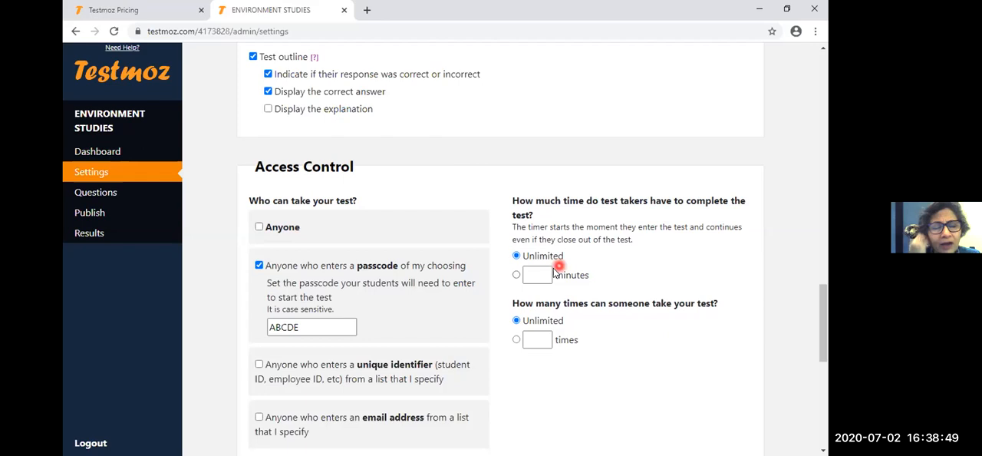
click(537, 280)
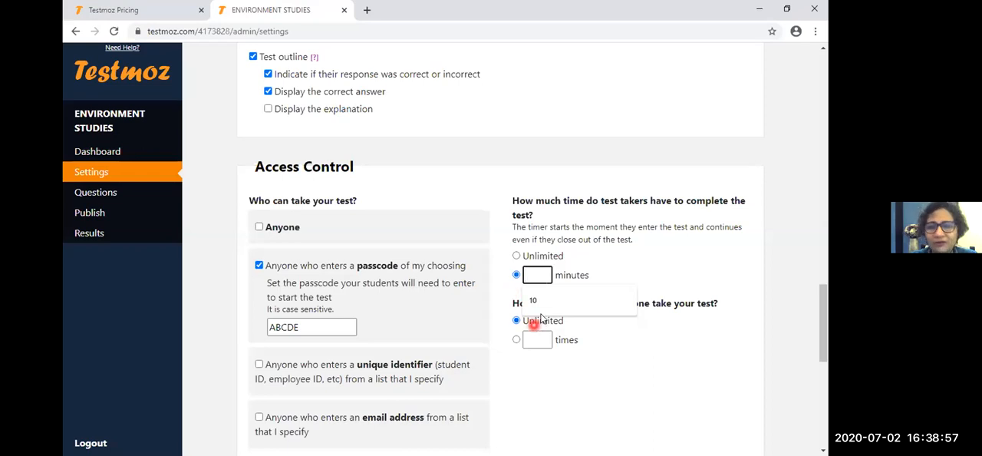
click(546, 289)
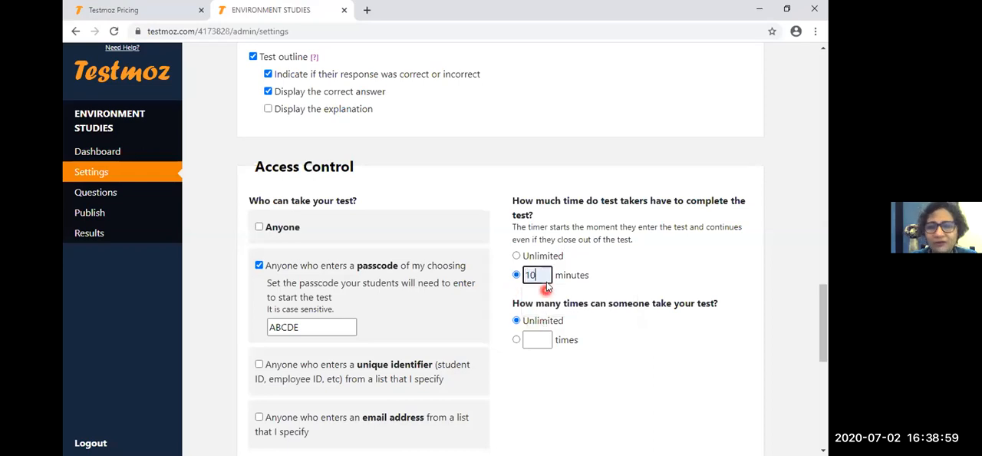
text(1)
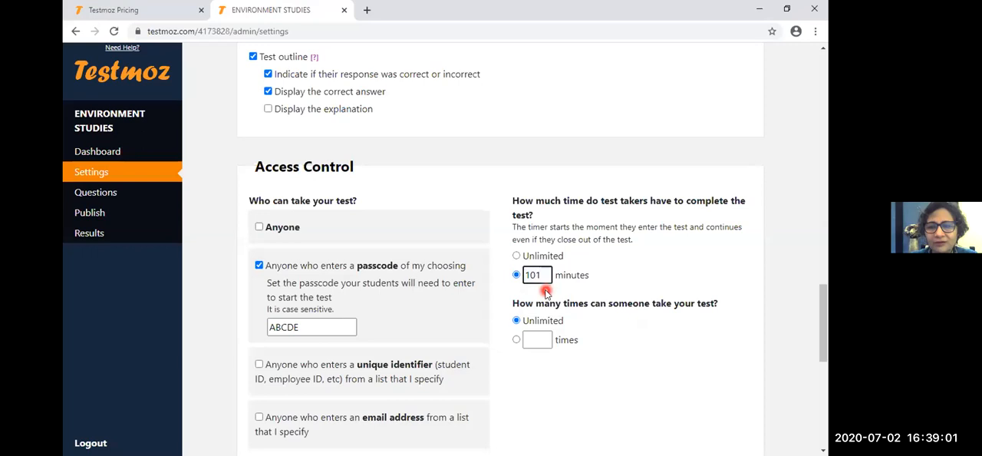
key(BackSpace)
key(BackSpace)
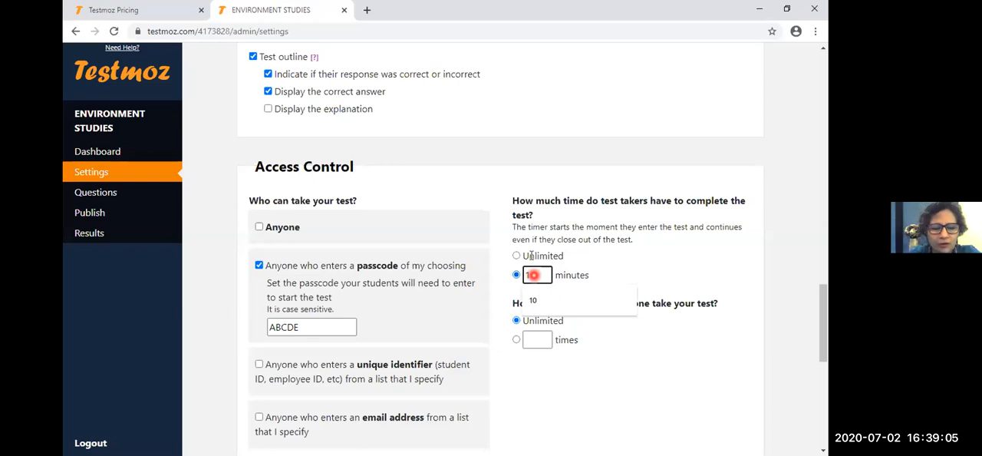
key(BackSpace)
text(20)
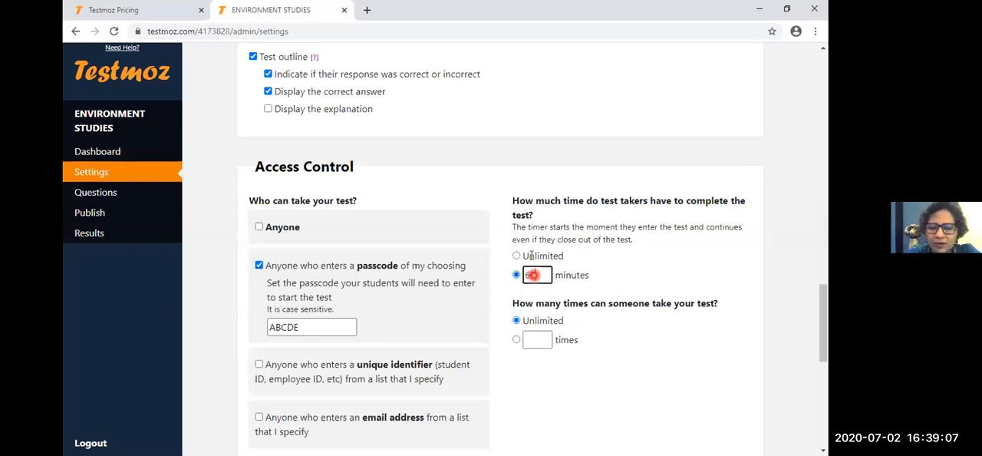
key(BackSpace)
key(BackSpace)
text(10)
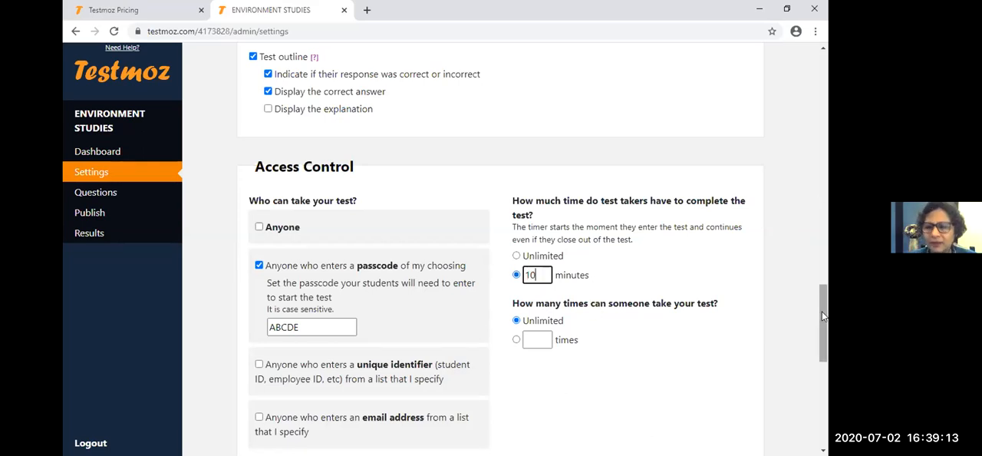
- Limit the number of times someone can take the test to 1
drag(822, 313, 823, 324)
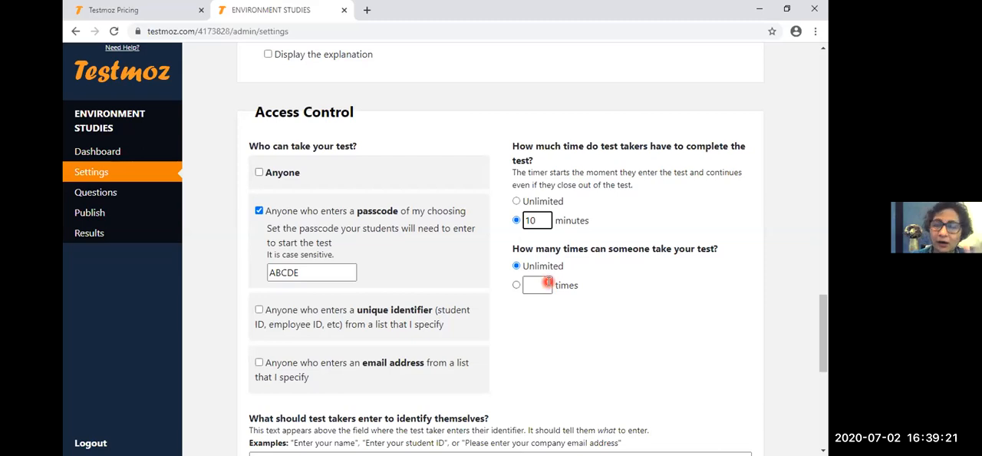
click(516, 285)
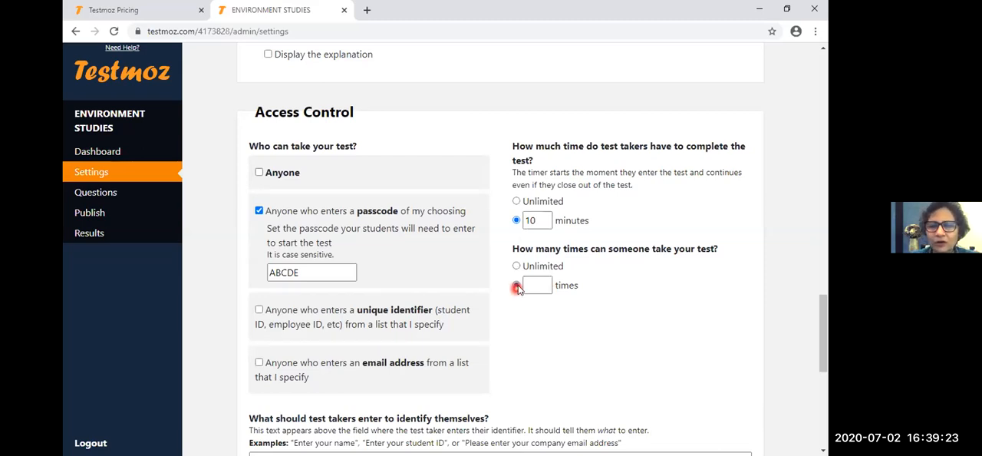
click(534, 285)
text(1)
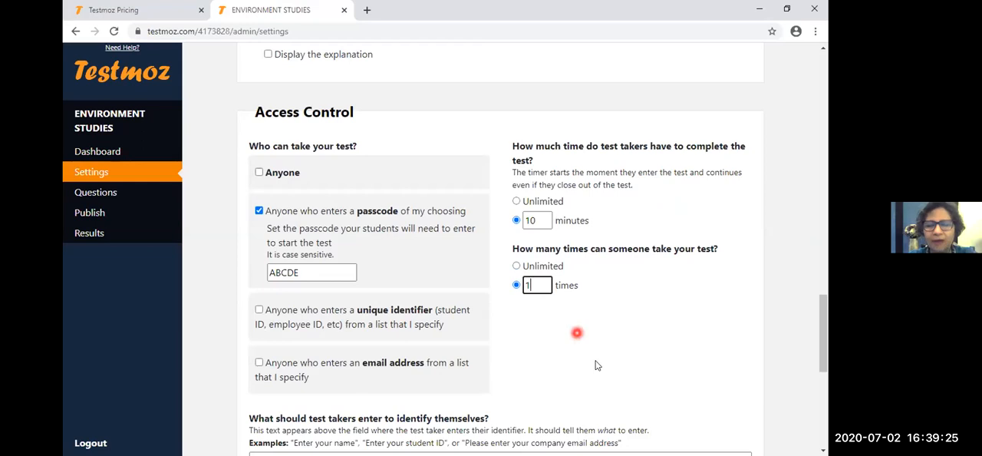
click(634, 339)
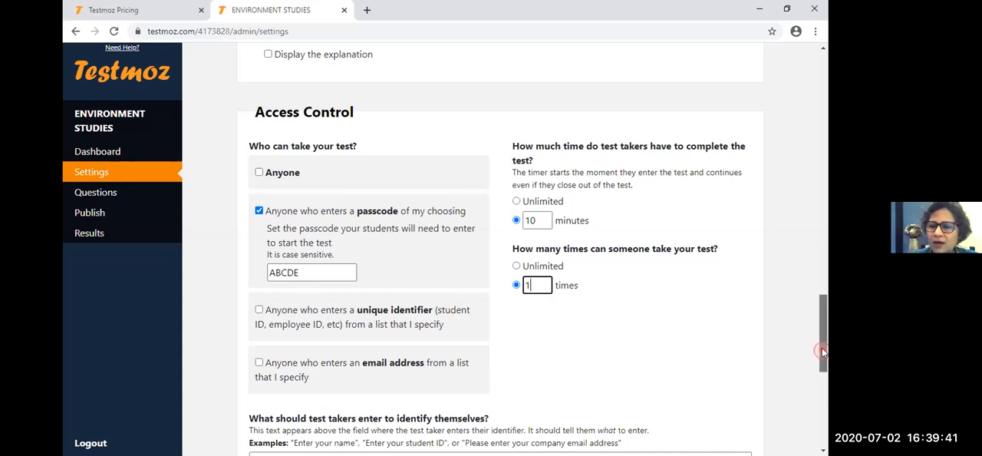
- Save the test settings, leaving the browser functionality restrictions off and the email notifications set to No
click(824, 394)
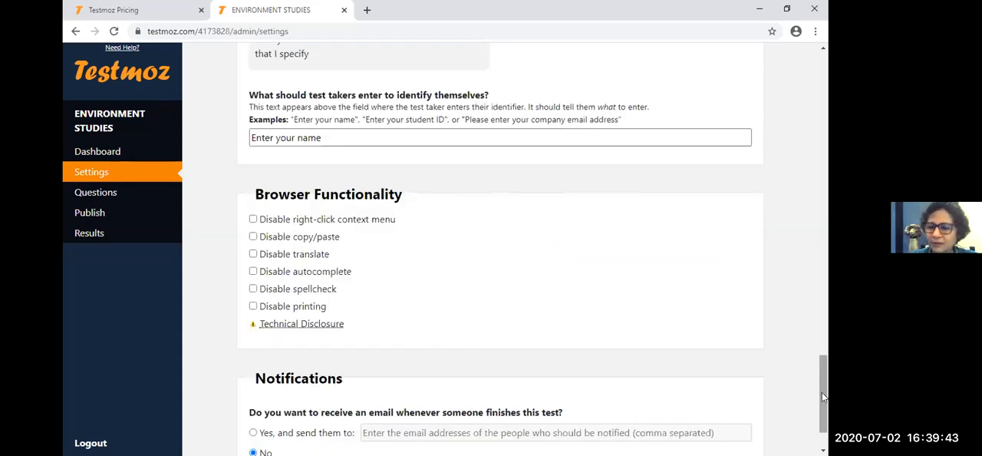
scroll(824, 360, up, 2)
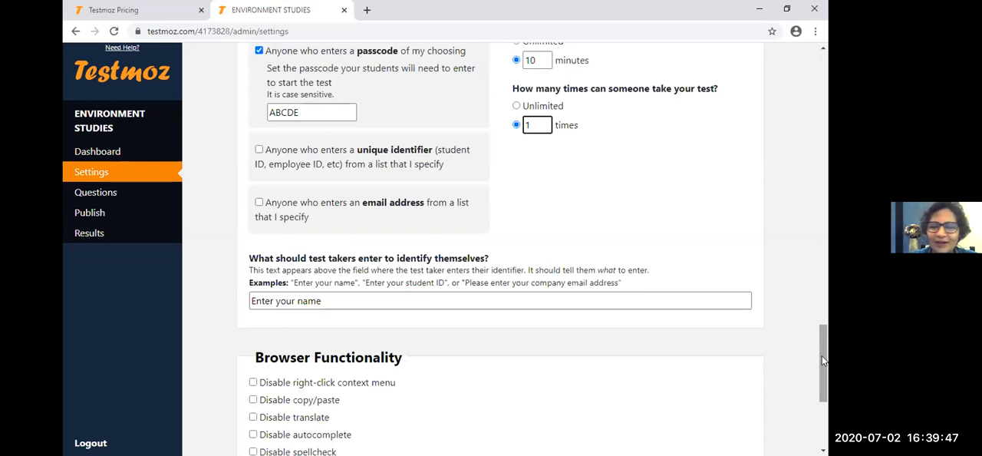
scroll(821, 356, down, 1)
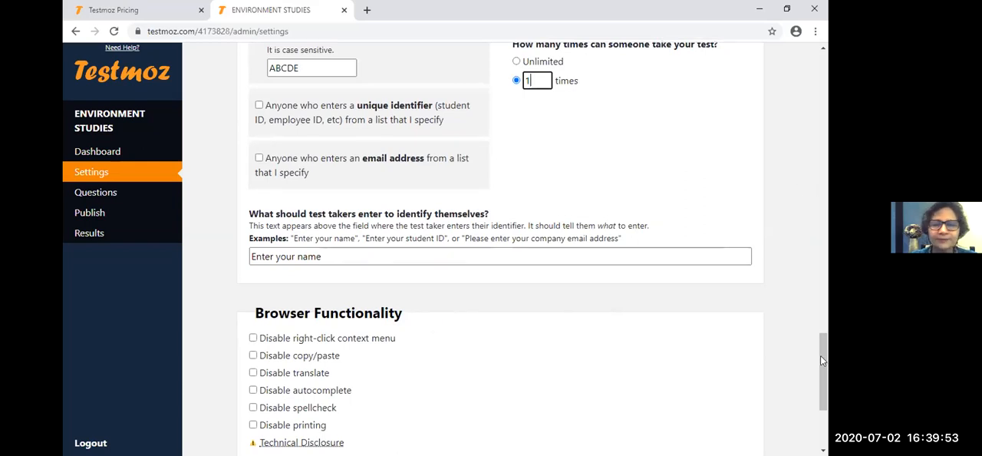
scroll(823, 367, down, 5)
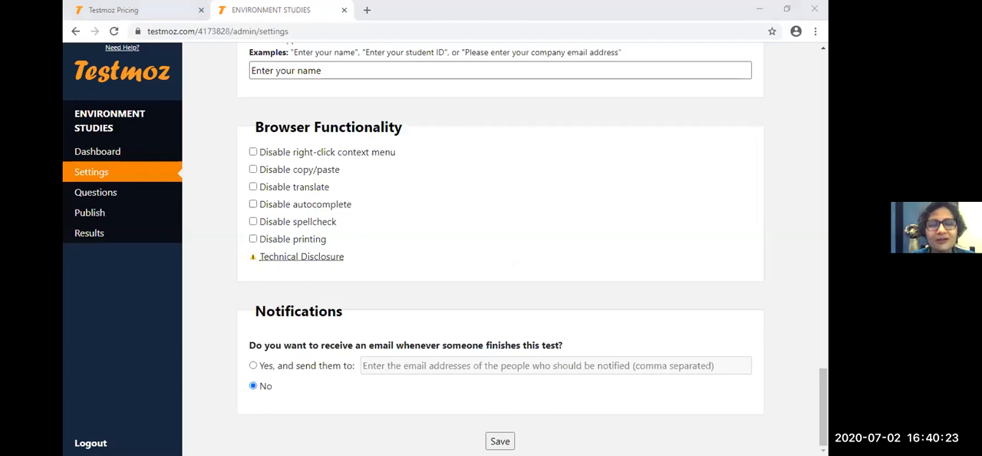
click(499, 441)
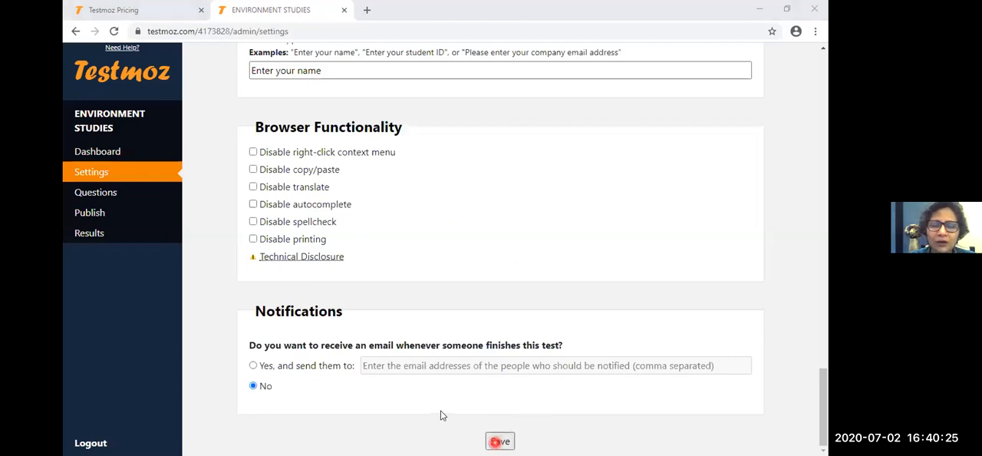
click(442, 414)
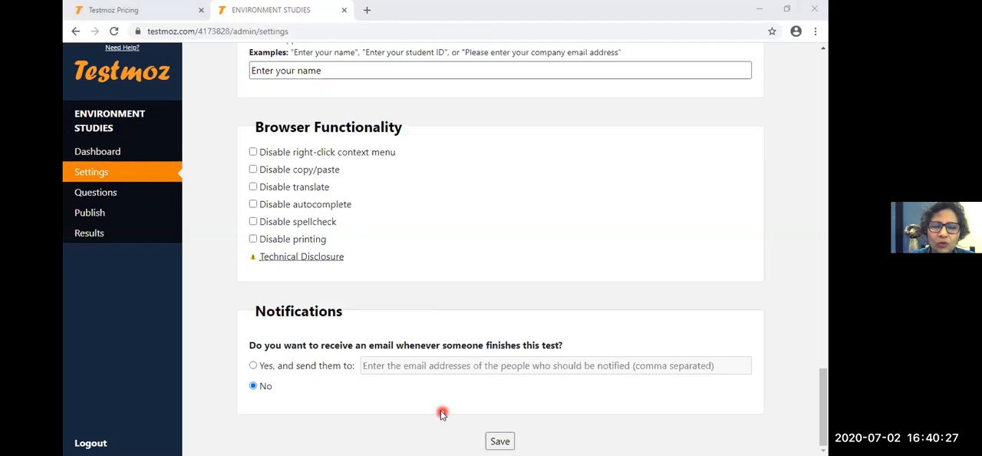
click(438, 396)
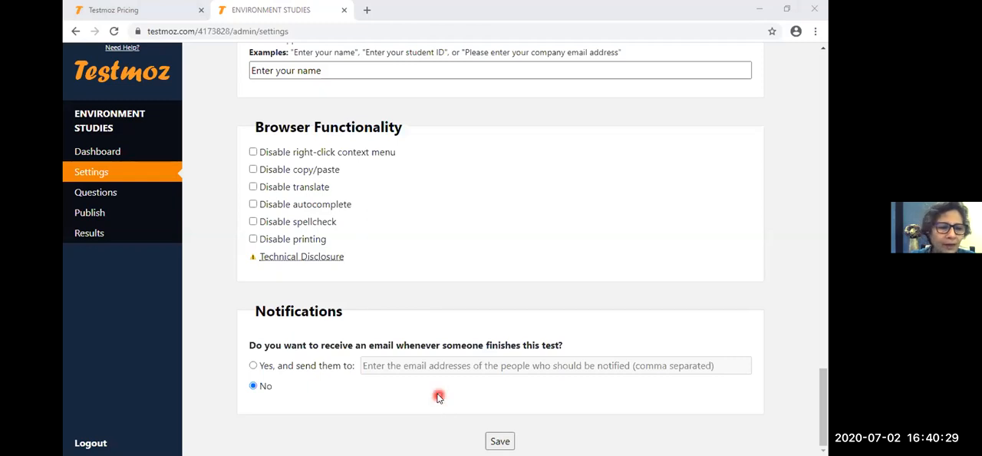
click(405, 358)
click(506, 350)
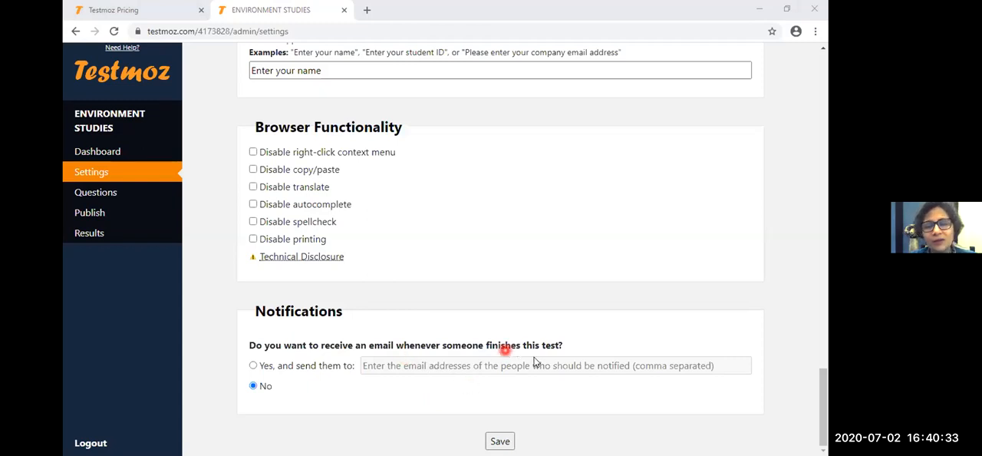
- Try to turn on email notifications for whenever someone finishes the test, dismissing the membership offer
click(252, 365)
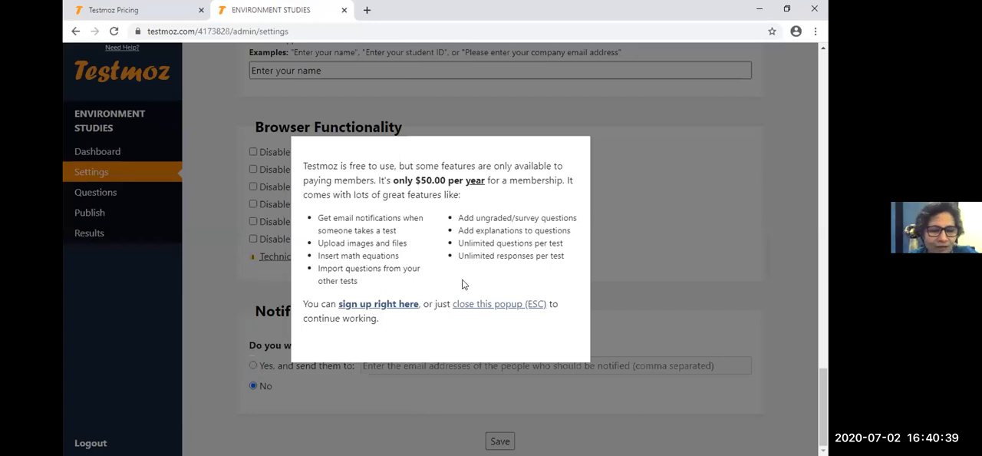
key(Escape)
click(663, 276)
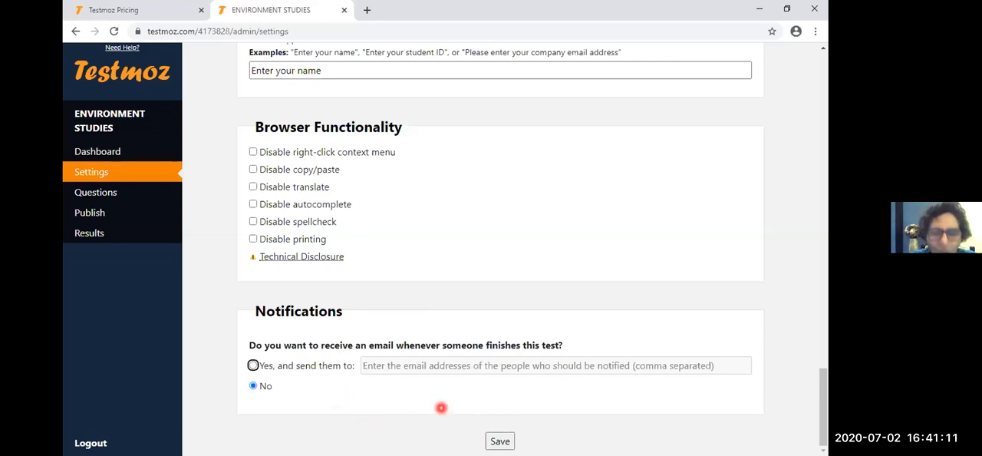
- Save the test settings and look through the question types that can be inserted on the Questions page
click(500, 439)
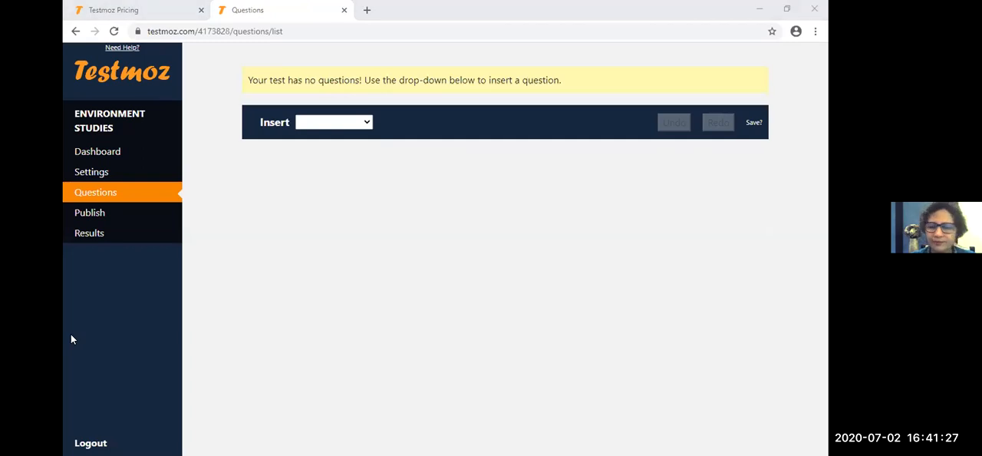
click(236, 211)
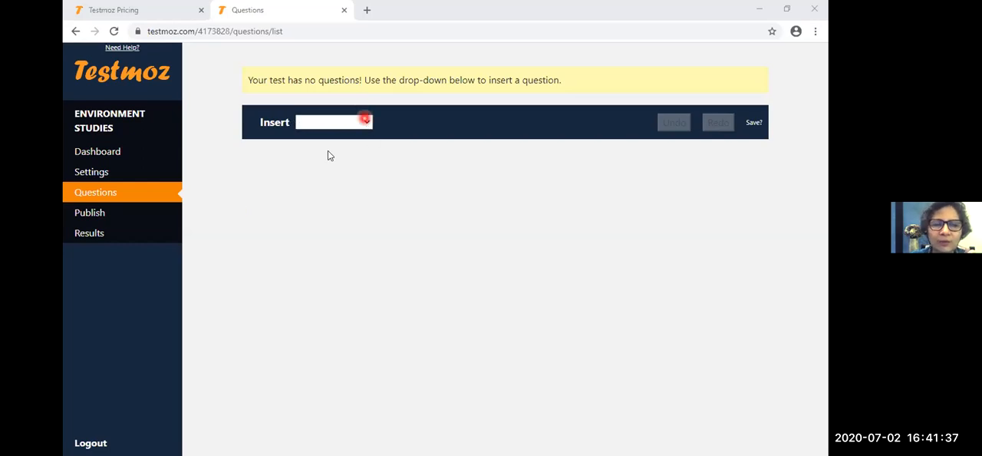
click(366, 121)
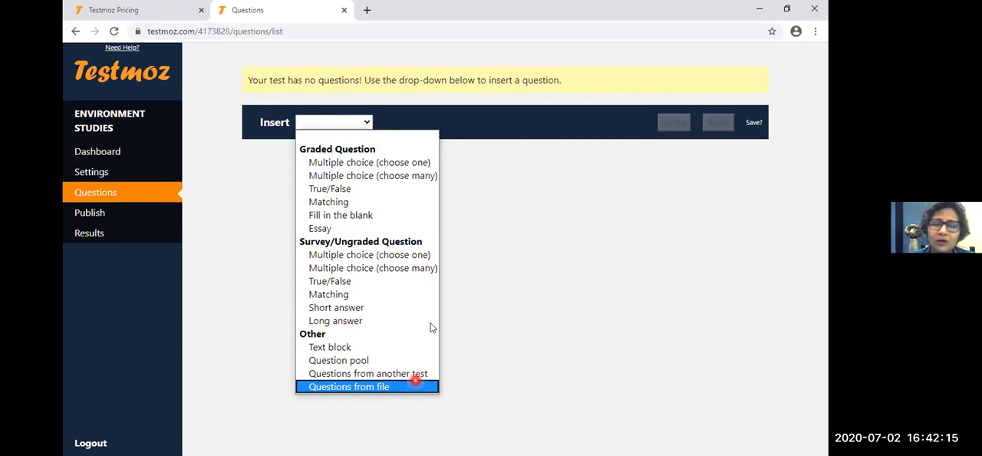
click(527, 355)
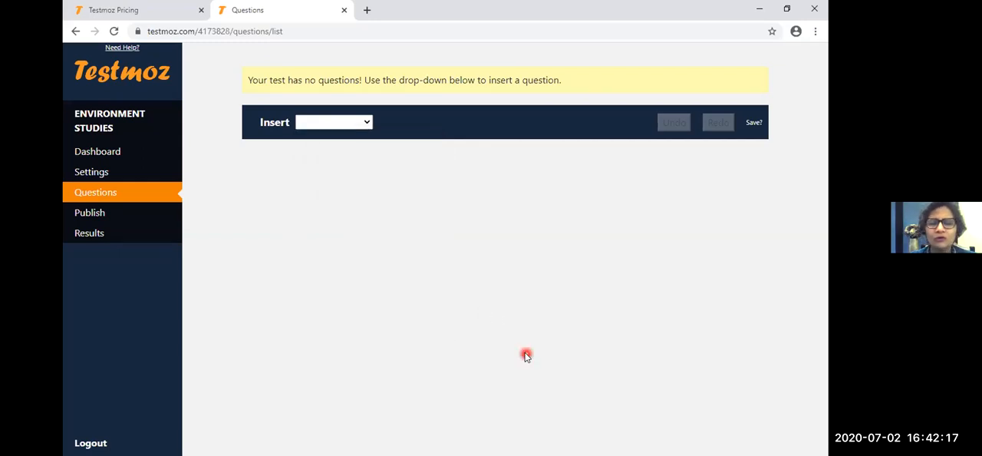
- Insert a graded Multiple choice (choose one) question into the test
click(365, 122)
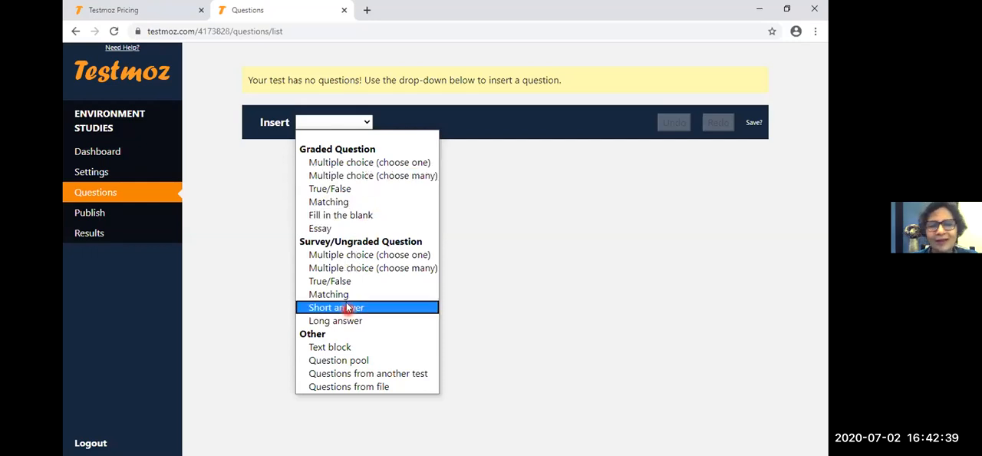
click(358, 162)
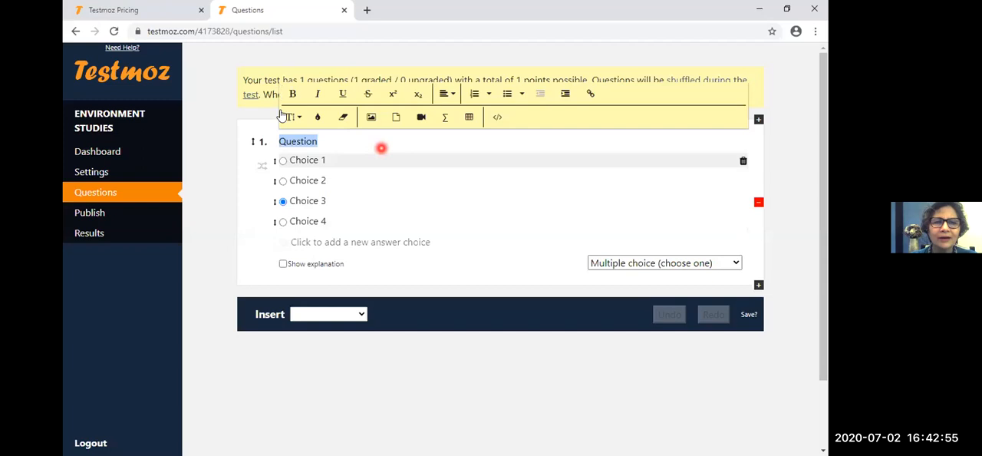
click(236, 117)
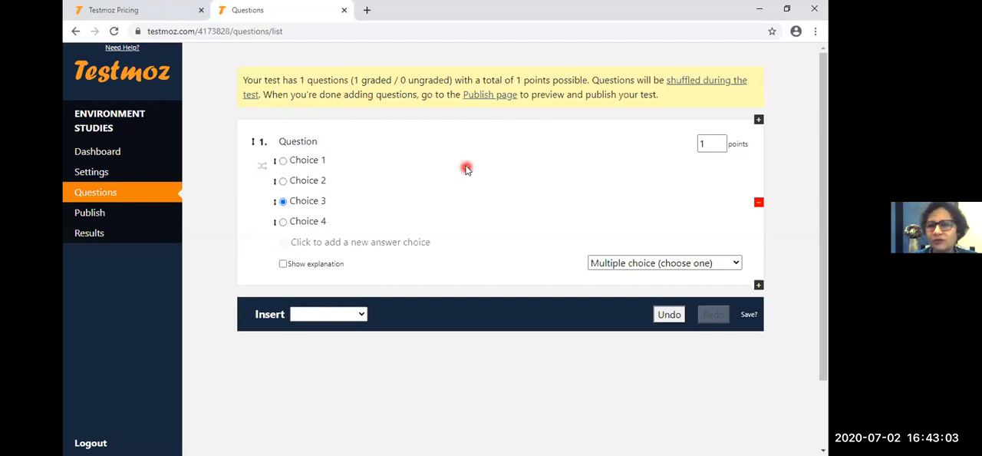
- Replace the placeholder question text with "World environmnet Day is celebrated on"
double_click(315, 139)
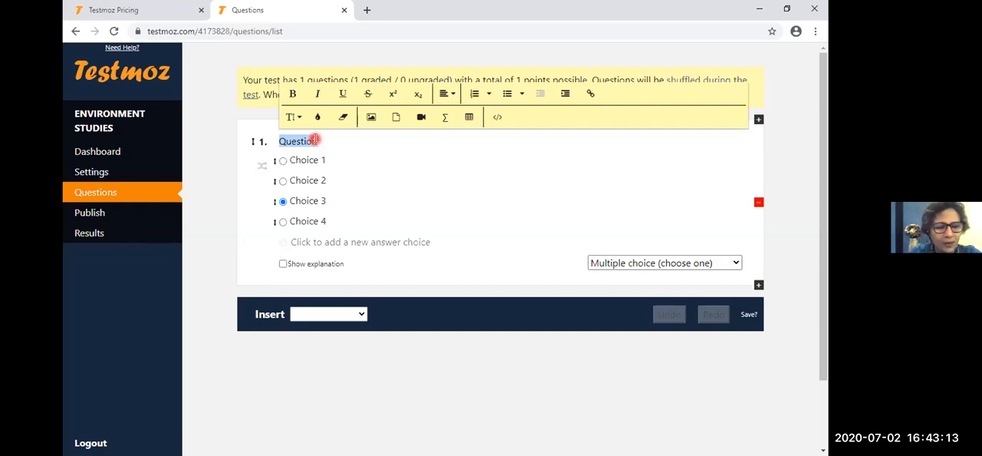
text(WORL)
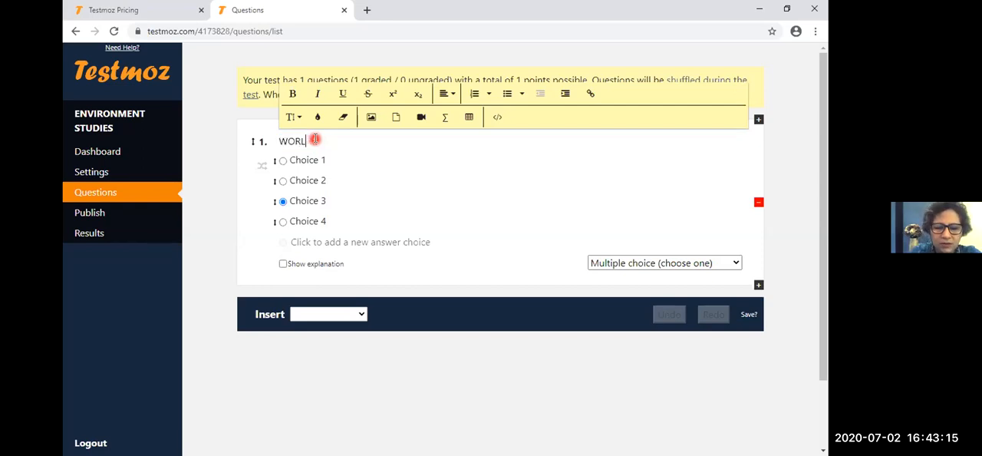
text(D)
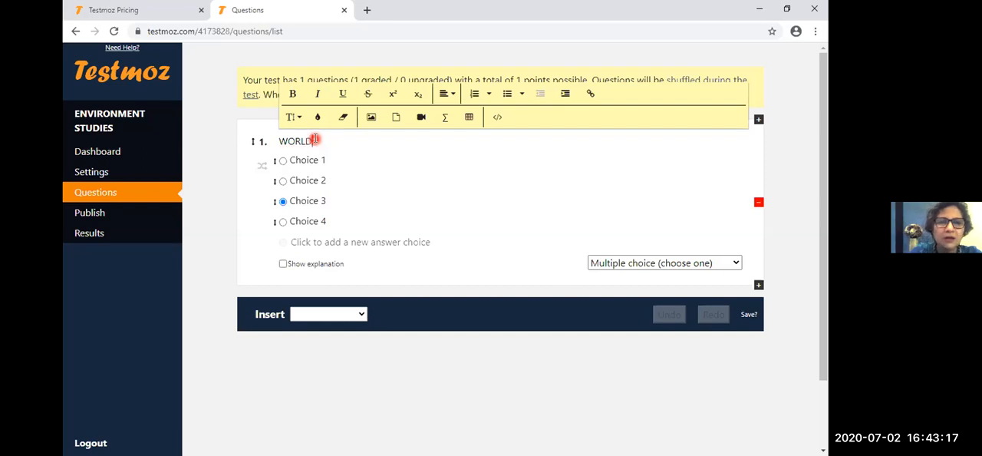
key(BackSpace)
key(BackSpace)
key(BackSpace)
key(BackSpace)
text(orld envi)
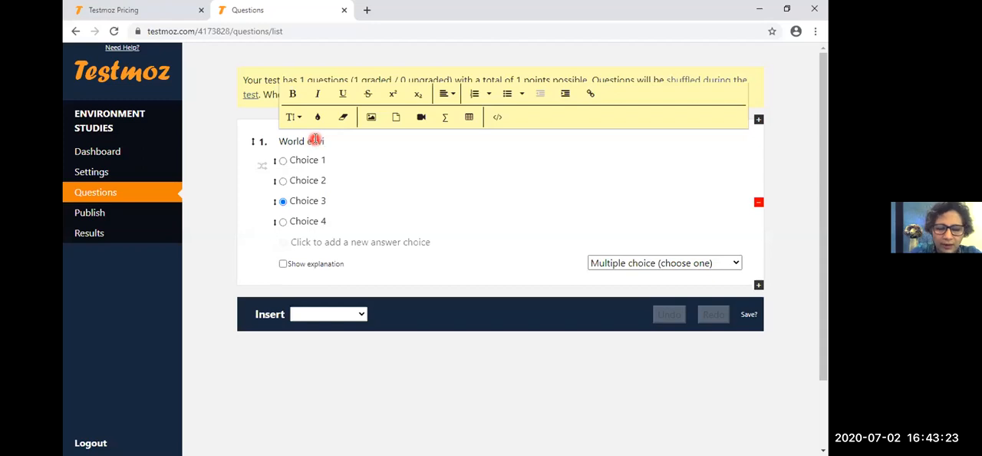
text(ronmnet )
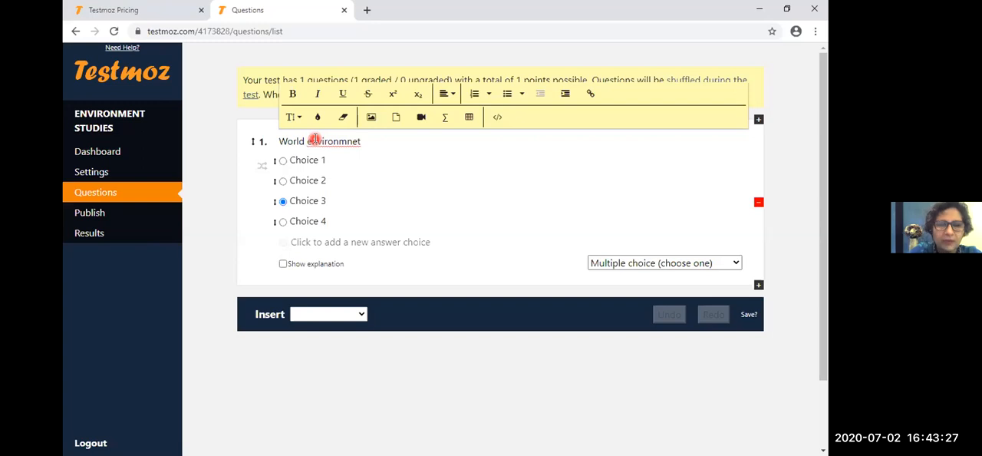
text(Day is celebrated on)
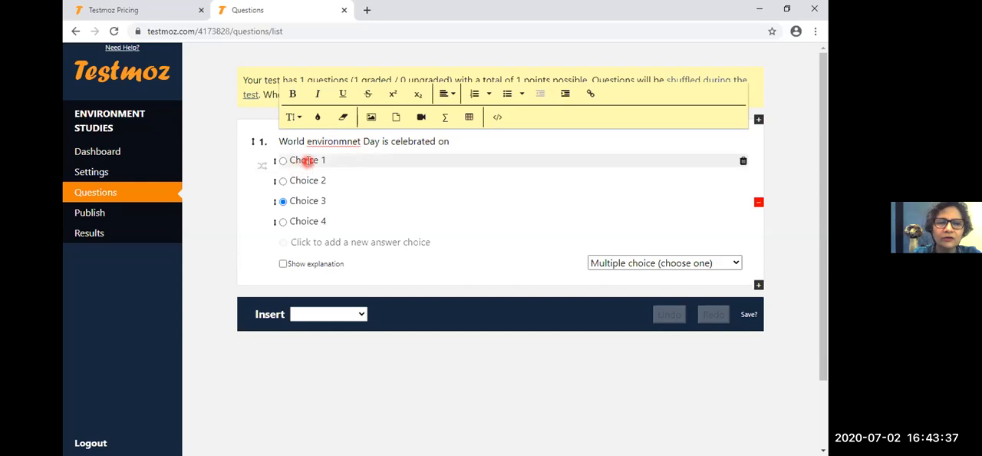
- Set the question's first answer choice to "25thJanuary" and its second to "2nd Feb"
click(307, 161)
text(25th)
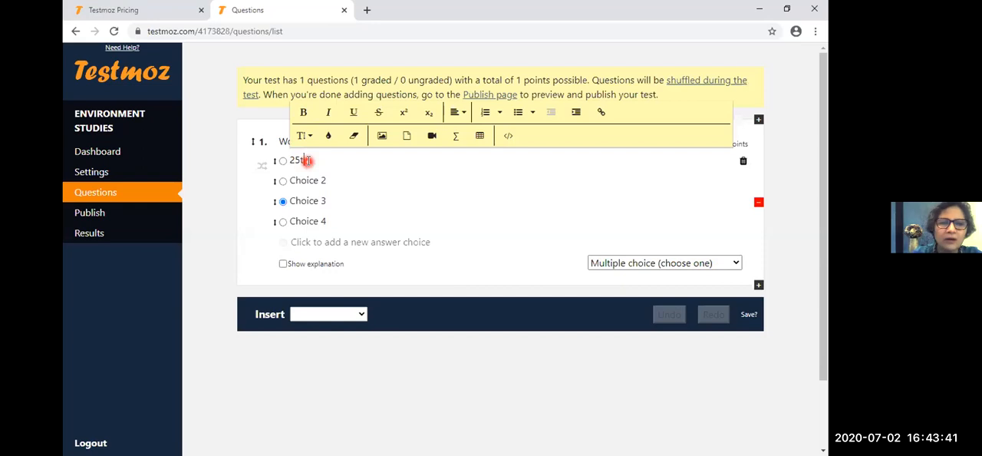
text(Januar)
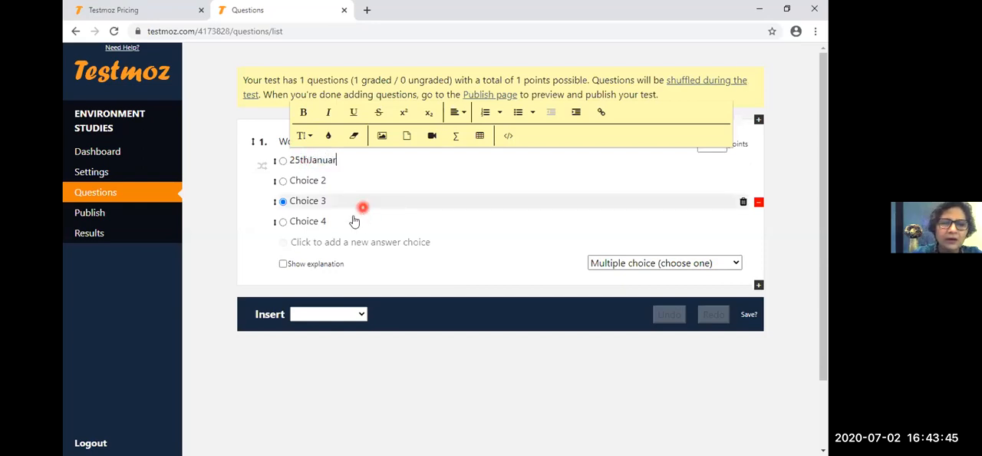
click(343, 181)
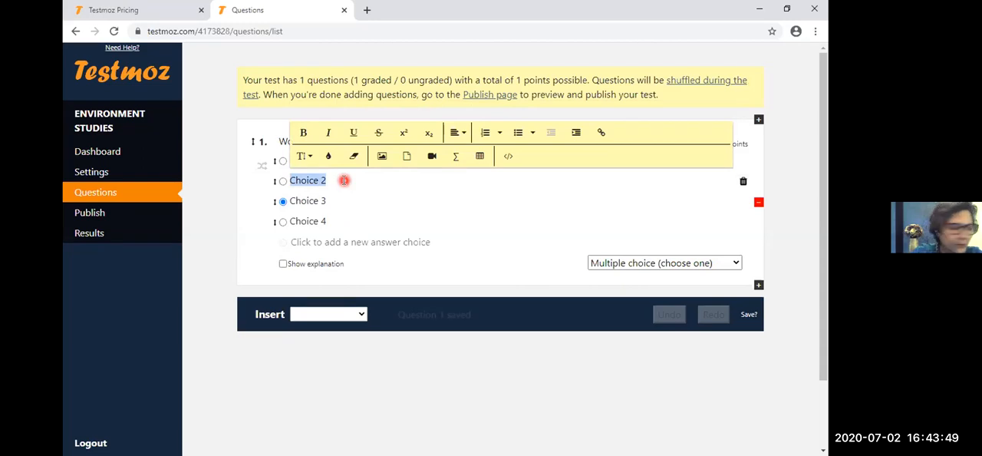
text(2nf)
key(BackSpace)
text(d Feb)
click(318, 211)
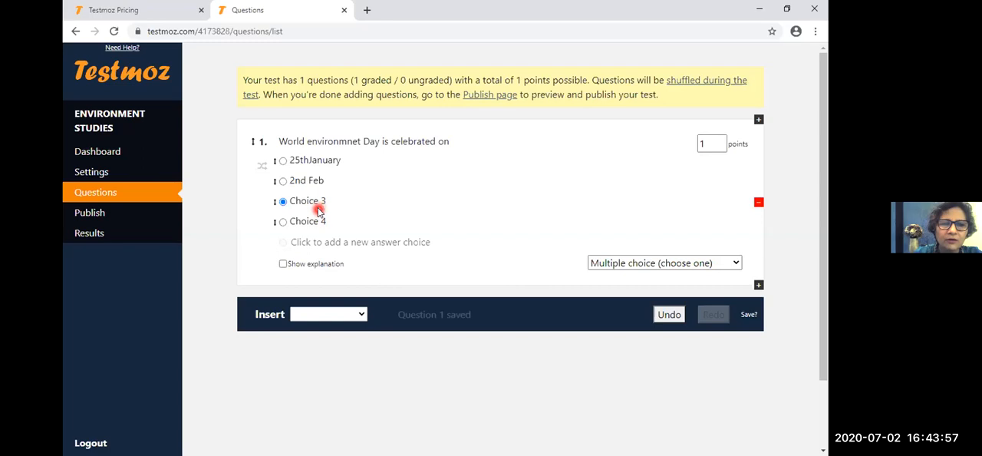
- Set the question's third answer choice to "27th Feb" and its fourth to "3rd March"
click(319, 206)
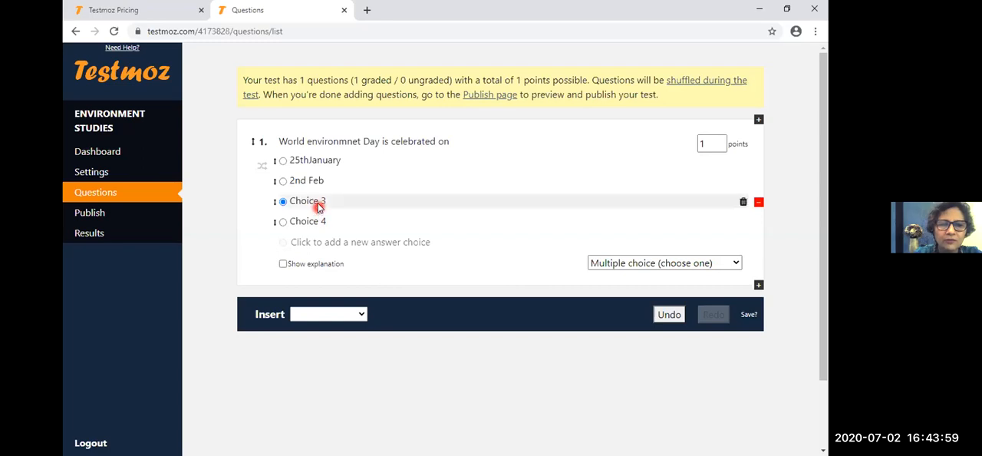
text(27th F)
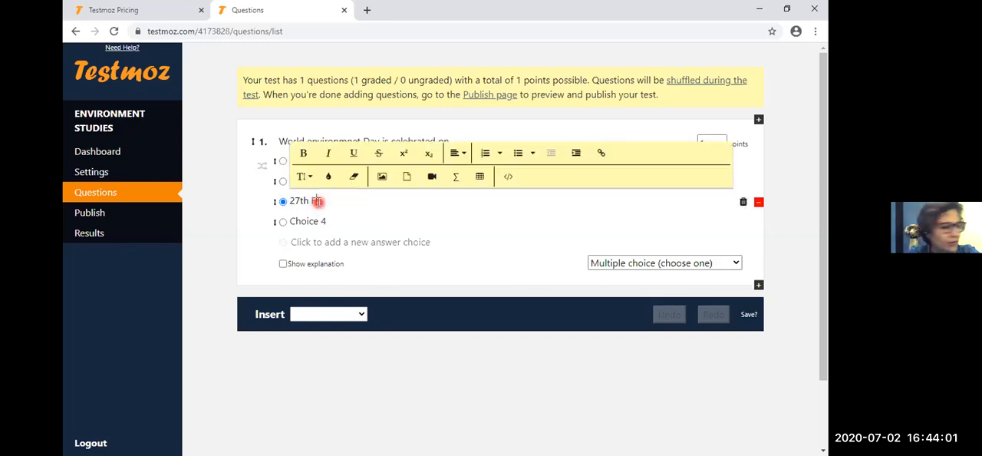
text(eb)
click(316, 221)
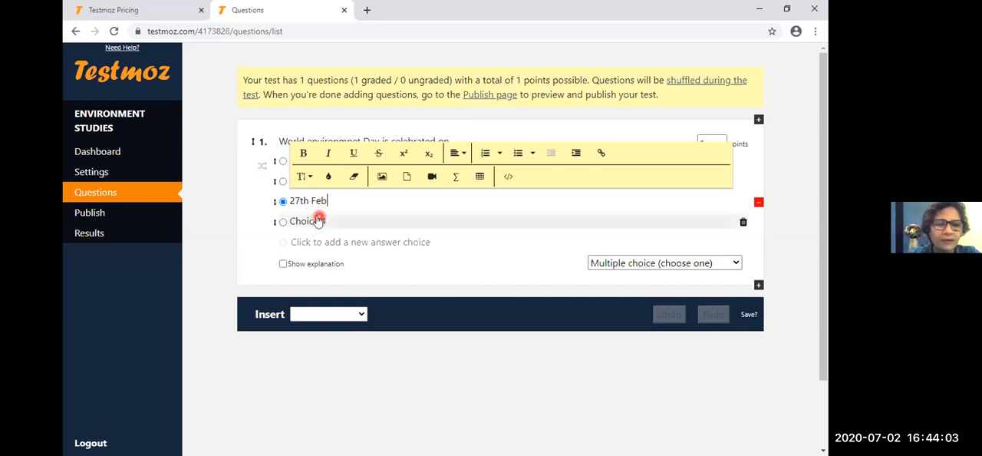
text(3)
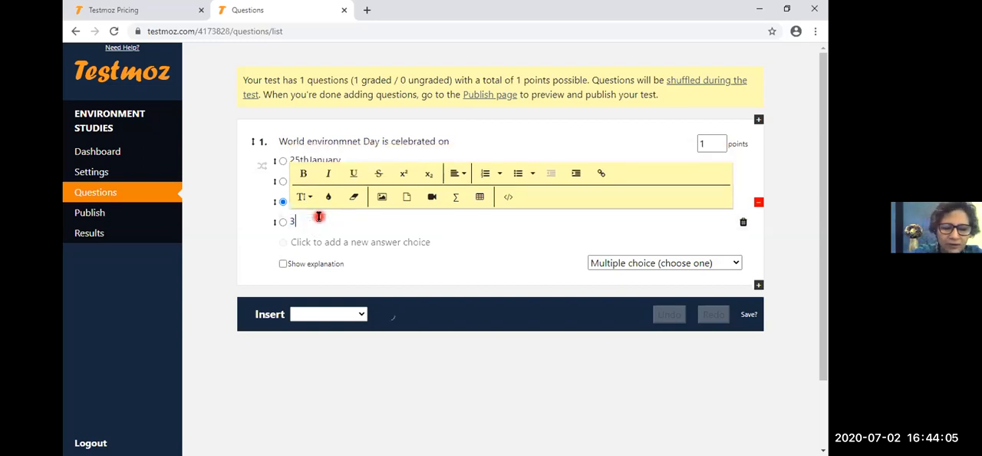
text(rd )
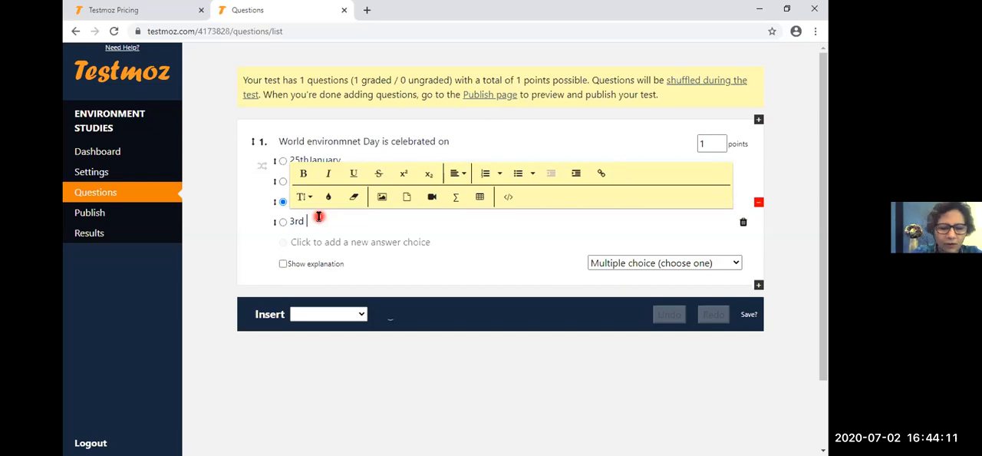
text(Marh)
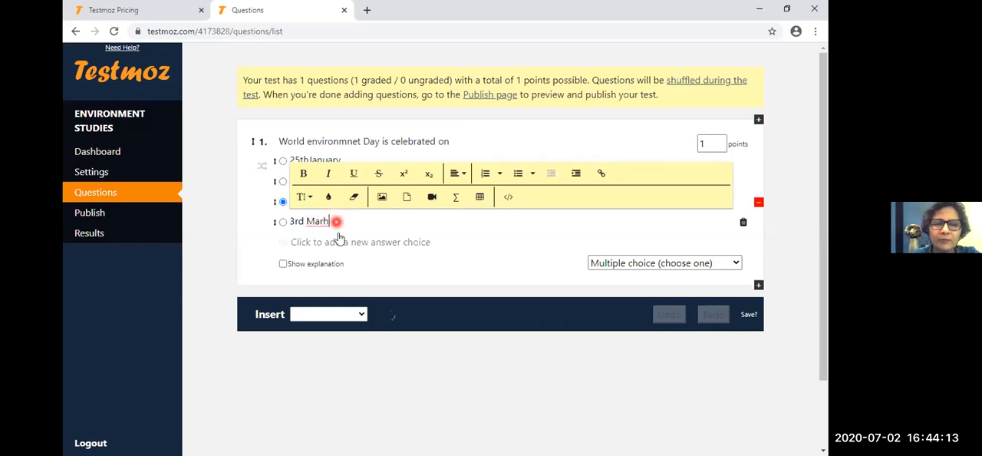
key(BackSpace)
text(ch)
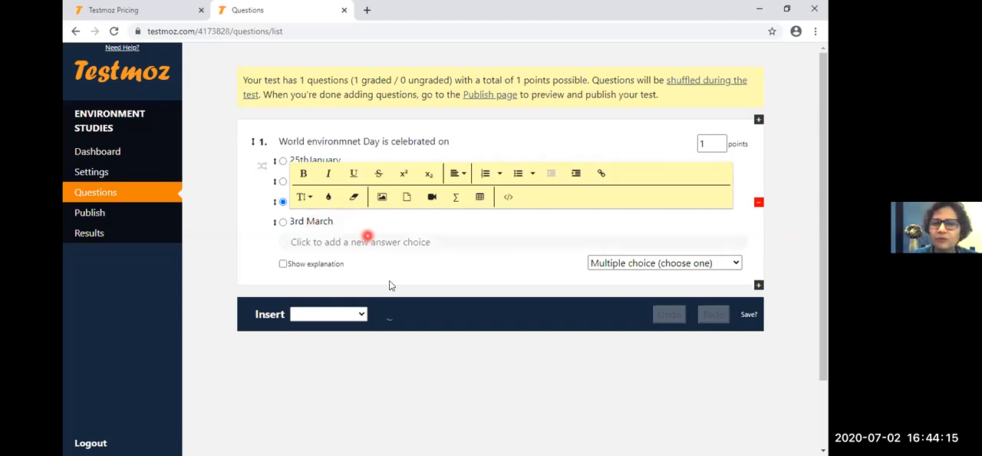
click(303, 182)
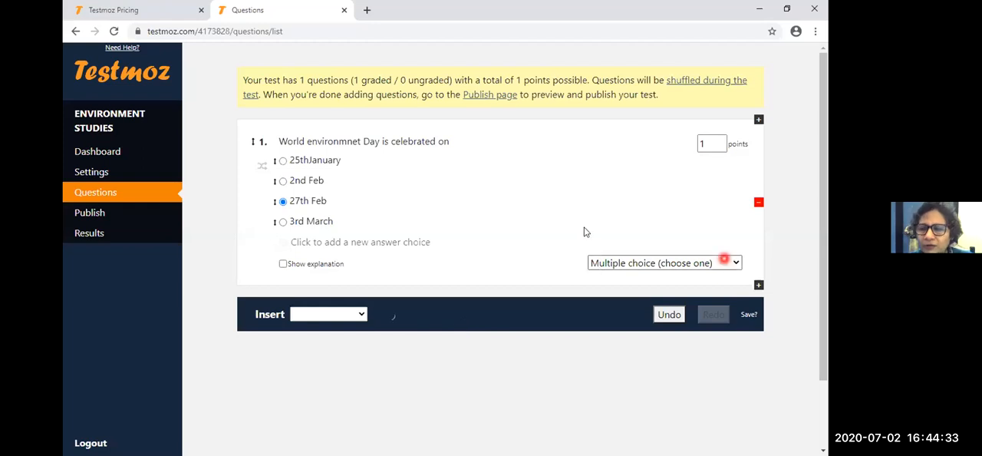
- Keep the Multiple choice (choose one) question worth 2 points and mark 25thJanuary as its correct answer
click(734, 265)
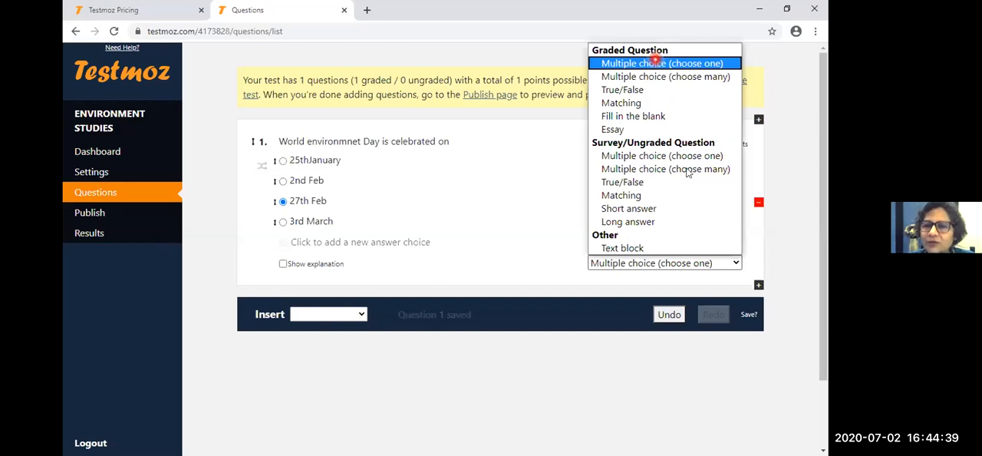
click(655, 63)
click(719, 139)
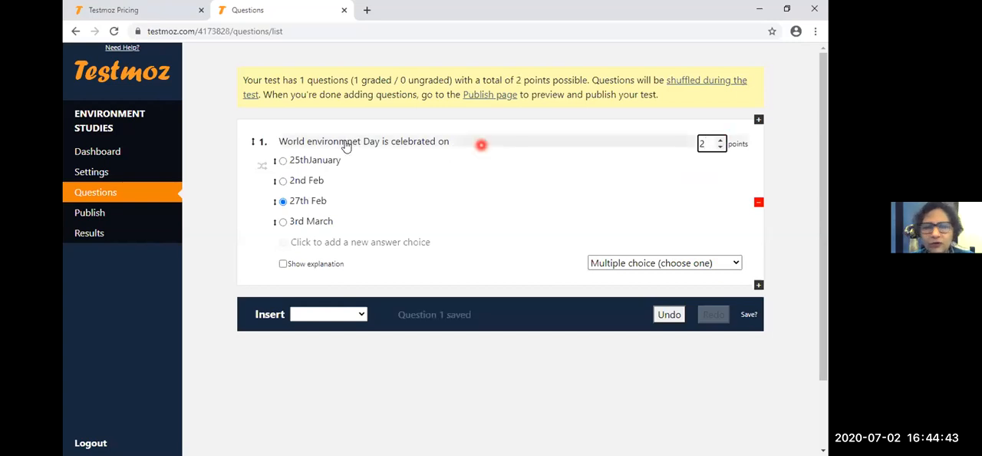
click(283, 161)
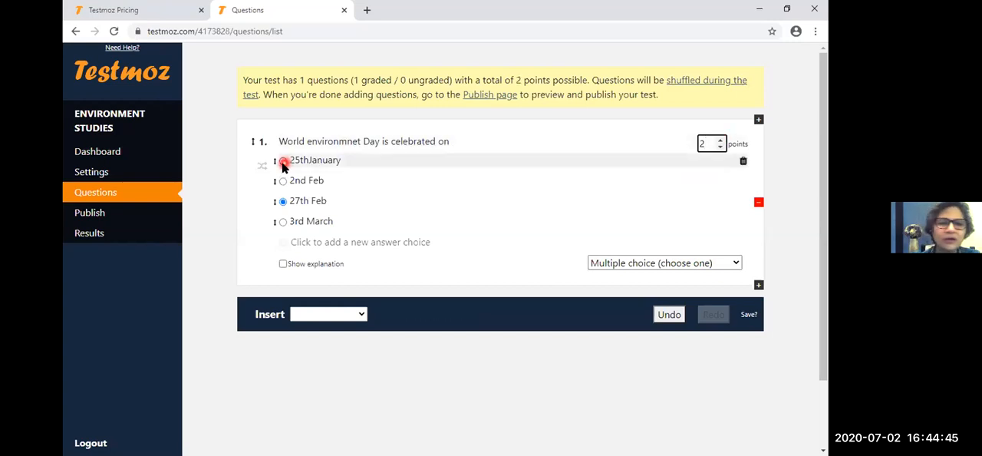
click(376, 331)
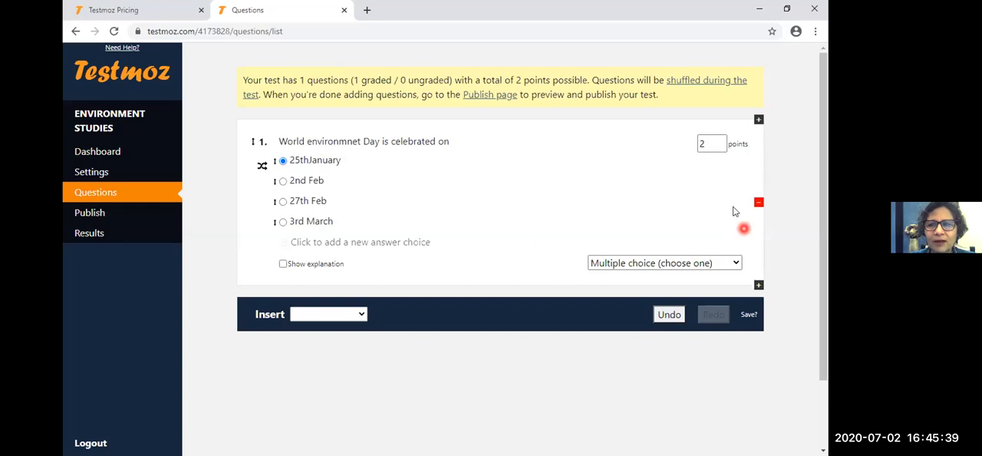
- Add a duplicate of the World environmnet Day question to the test
click(758, 119)
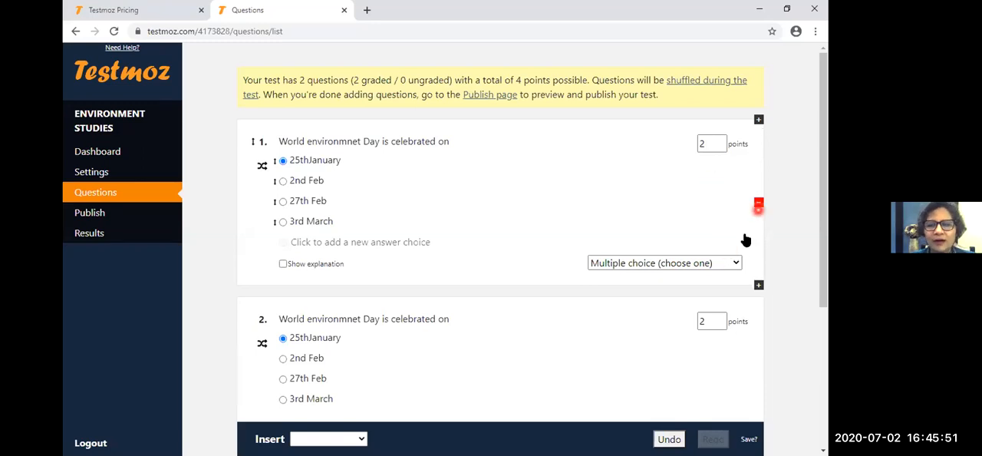
- Delete one of the two World environmnet Day questions and add a duplicate of the remaining one
click(758, 204)
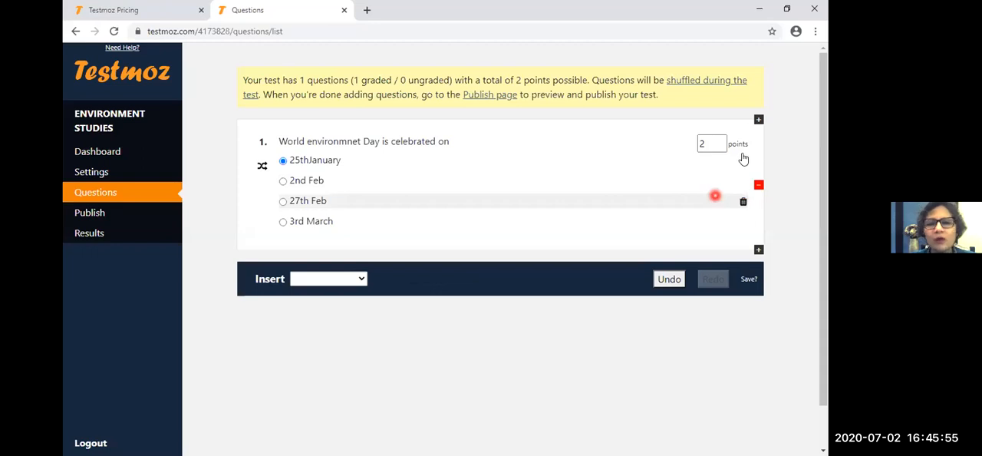
click(758, 120)
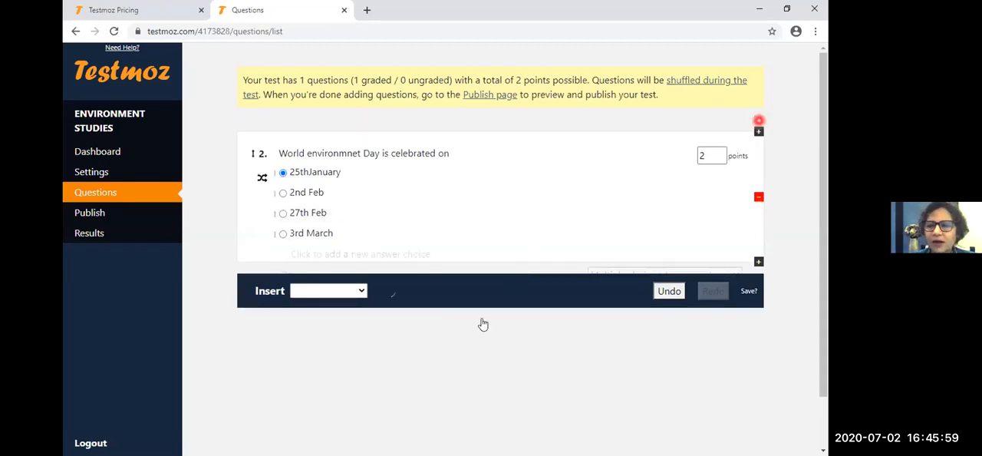
scroll(825, 328, down, 2)
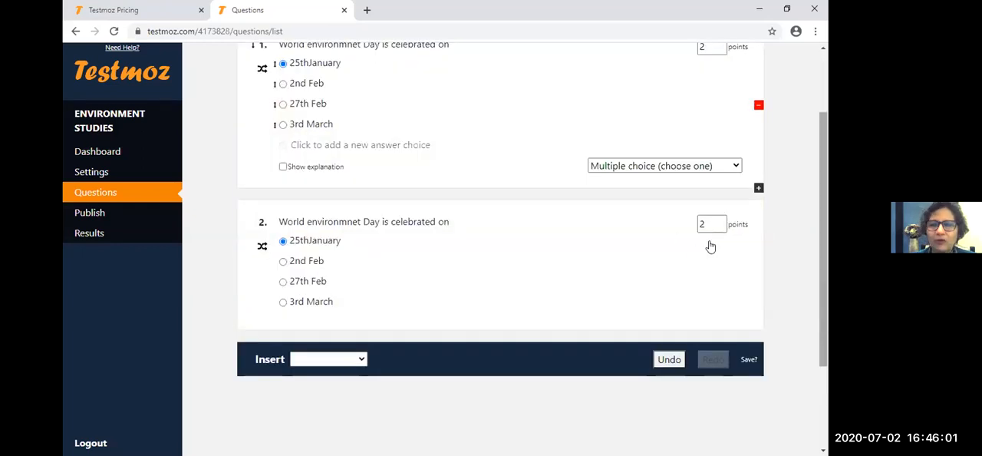
- Clear the question text of question 2, keeping its four date answer choices
click(340, 222)
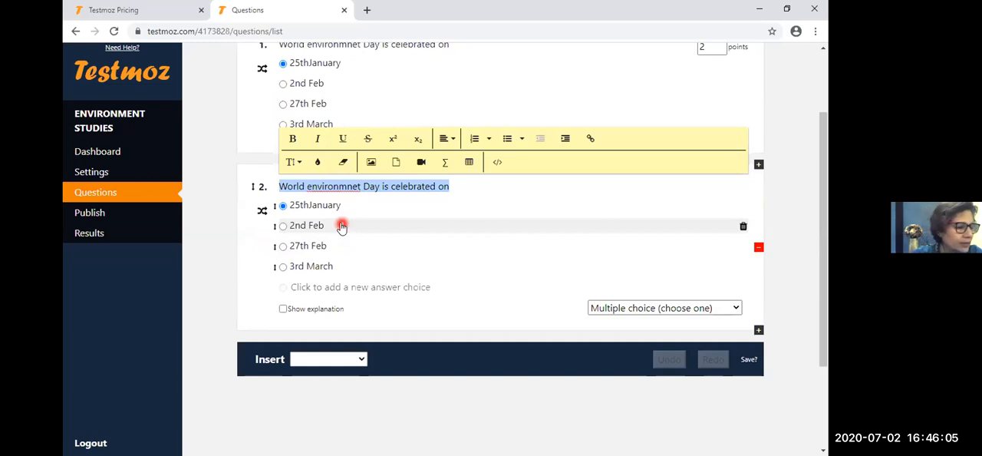
key(BackSpace)
key(Tab)
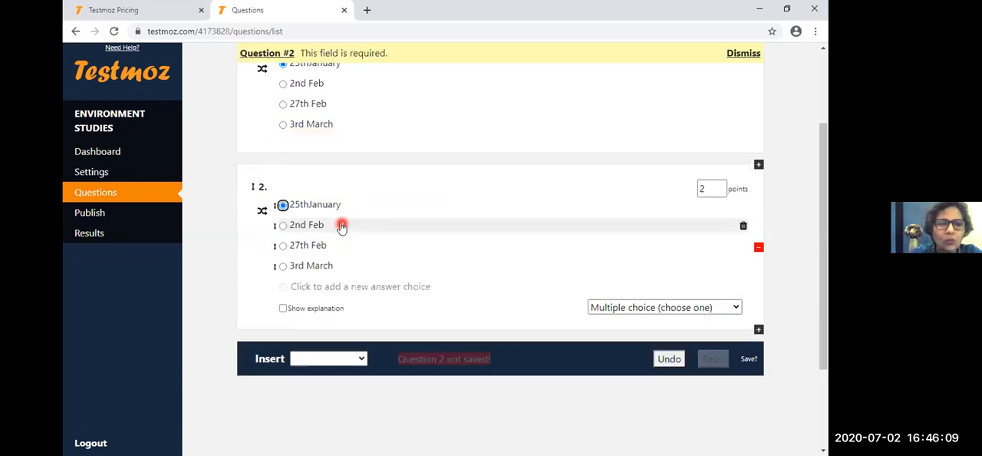
- Duplicate the question with the blank text and delete the World environmnet Day question above it
scroll(339, 225, up, 3)
click(298, 293)
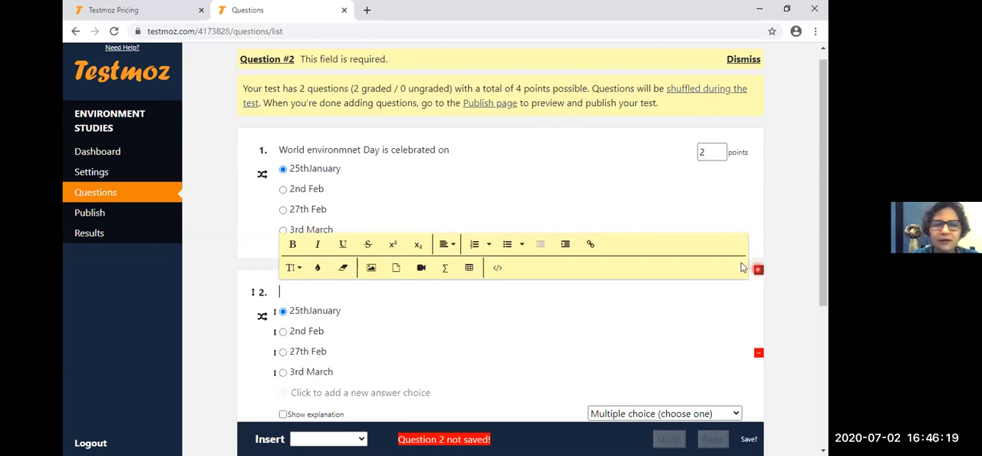
click(759, 201)
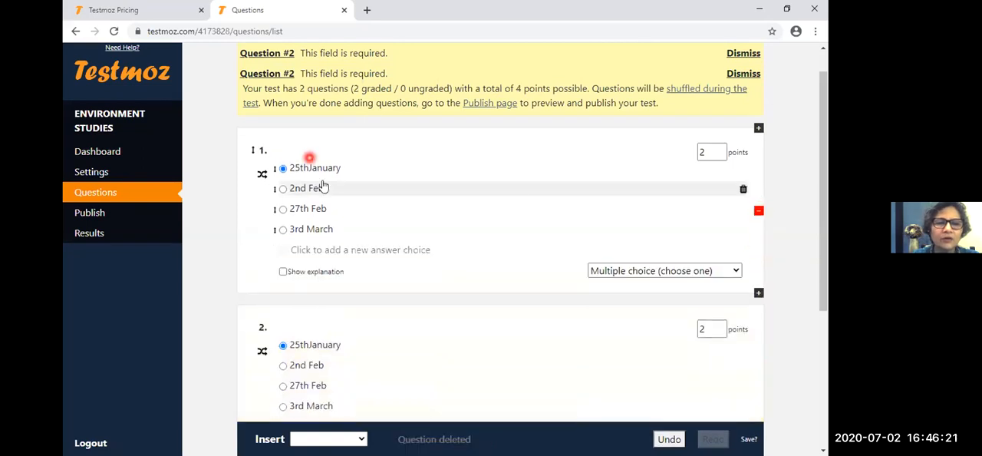
click(290, 125)
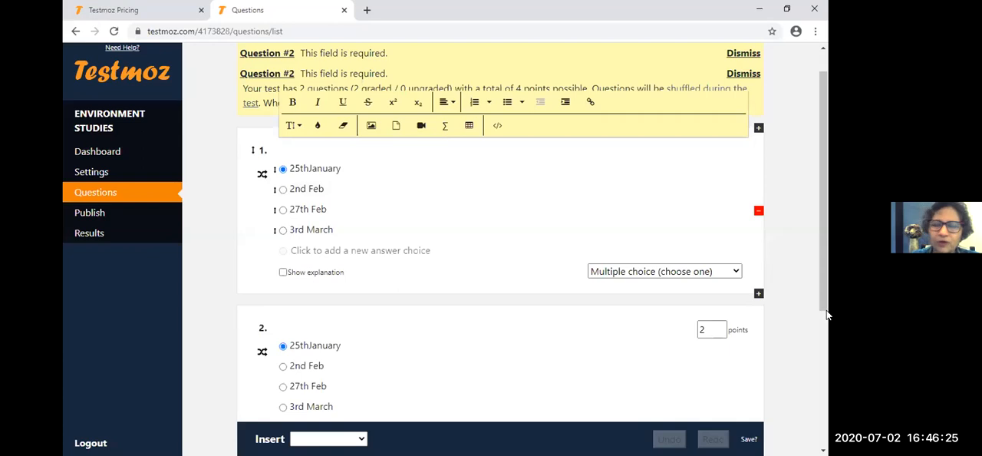
scroll(824, 293, up, 1)
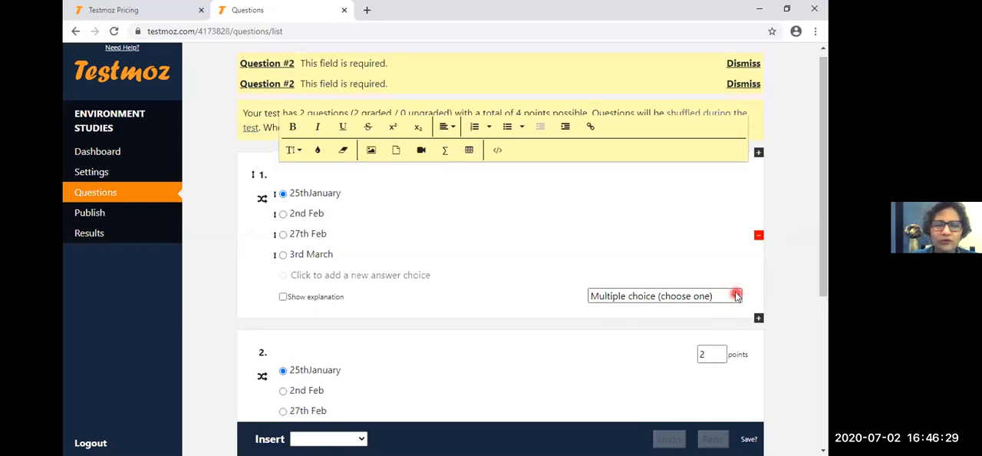
scroll(823, 288, down, 2)
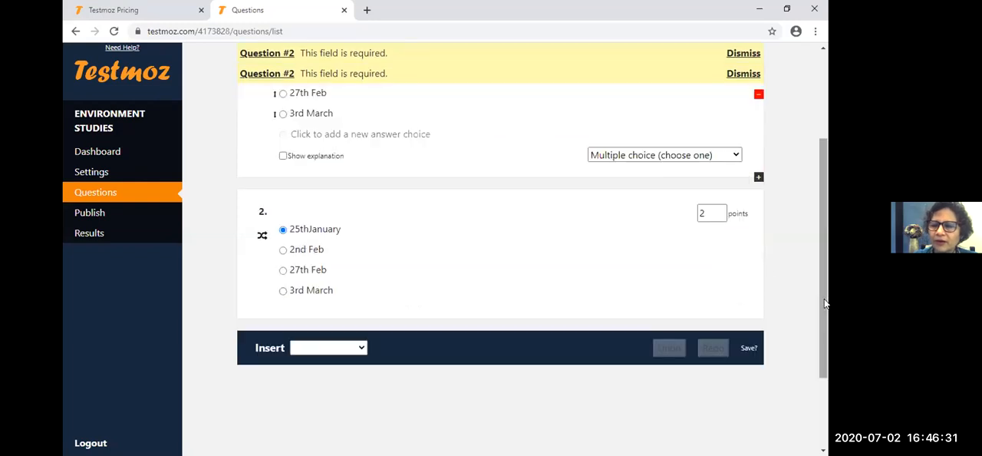
- Enter "Which is largest producwer of exporter of RUBBER in the world" as the text of question 2
click(343, 221)
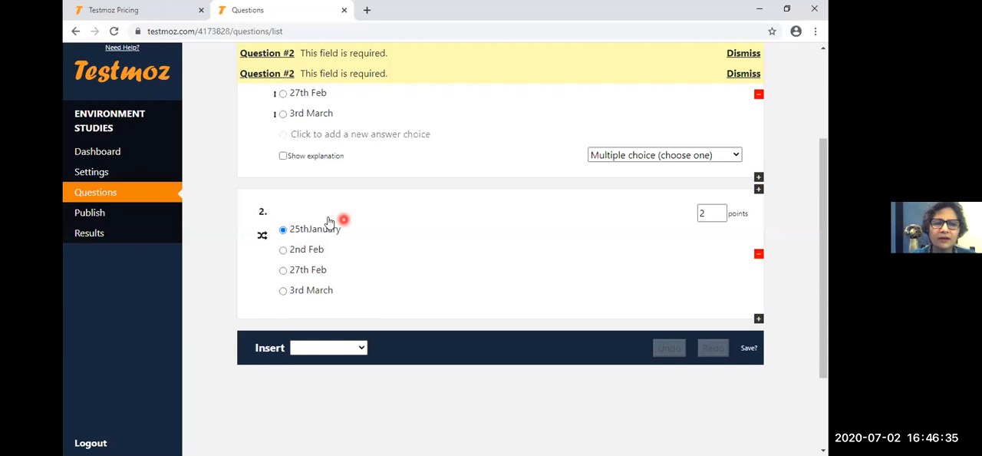
click(307, 174)
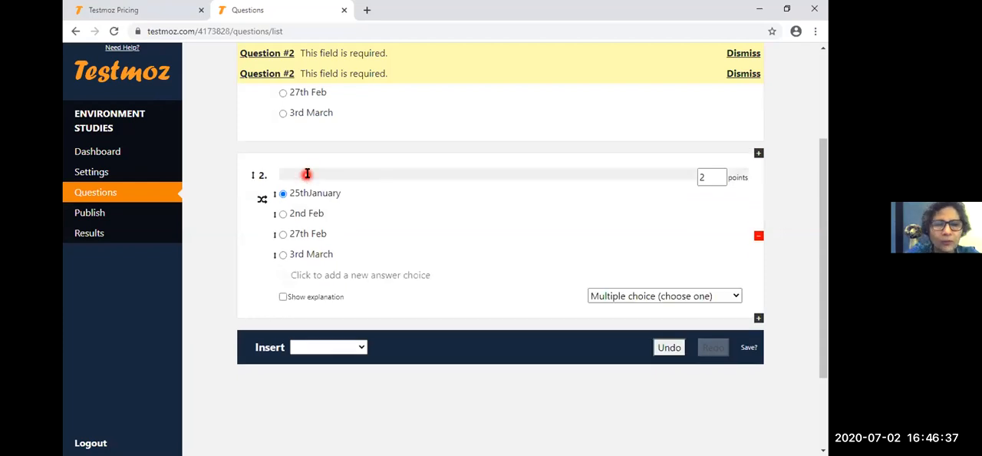
text(Wh)
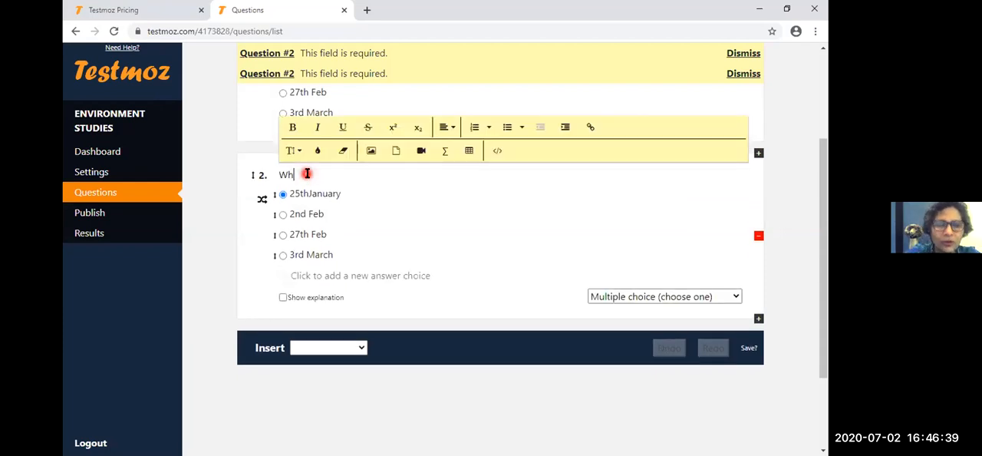
text(ich is larh)
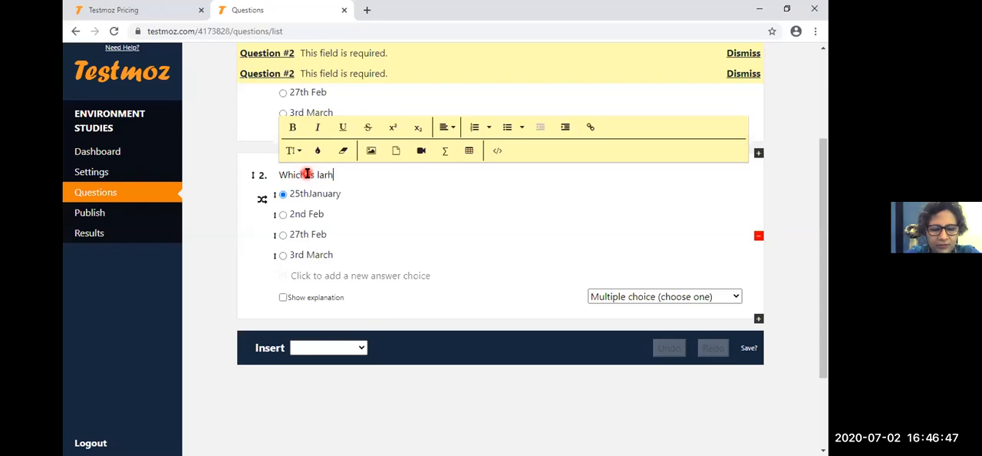
key(BackSpace)
text(gestnpr)
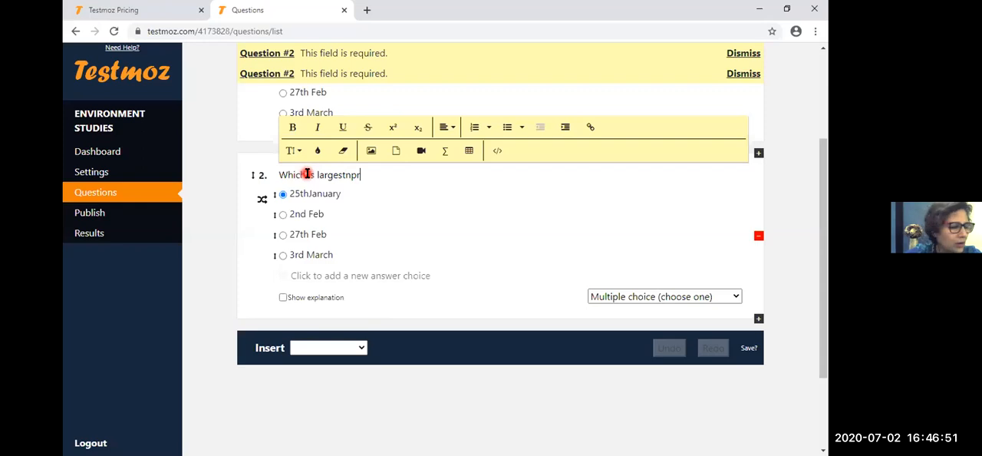
text(oducwer of exporter of RU)
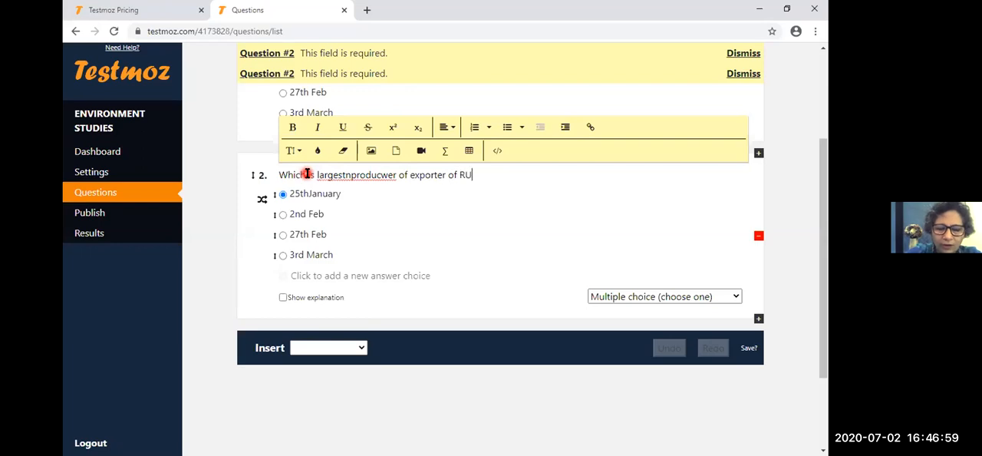
text(BBER in the worl)
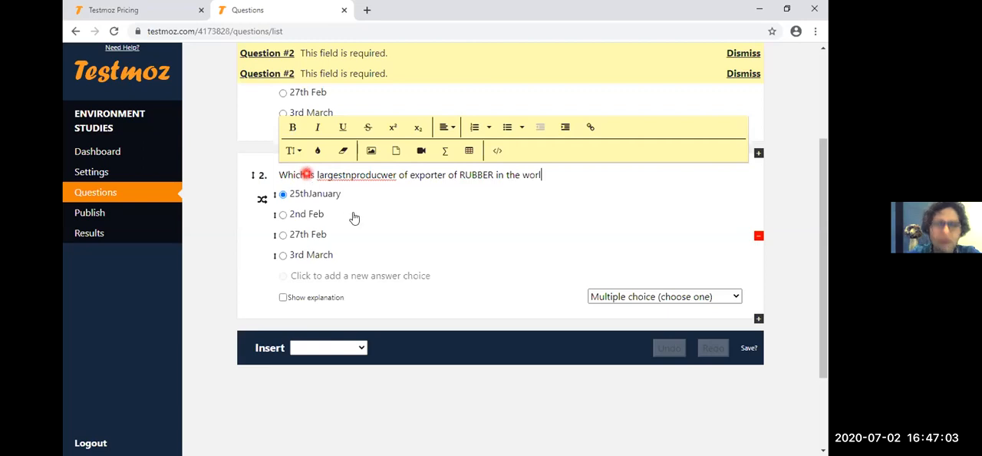
text(d)
click(347, 175)
key(BackSpace)
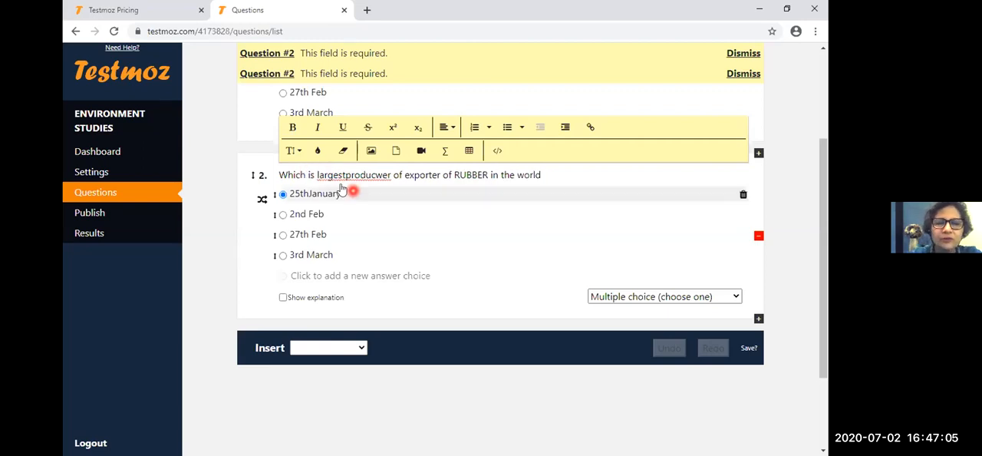
click(453, 203)
- Replace question 2's first answer choice with "Thailand" and its second with "India"
double_click(339, 199)
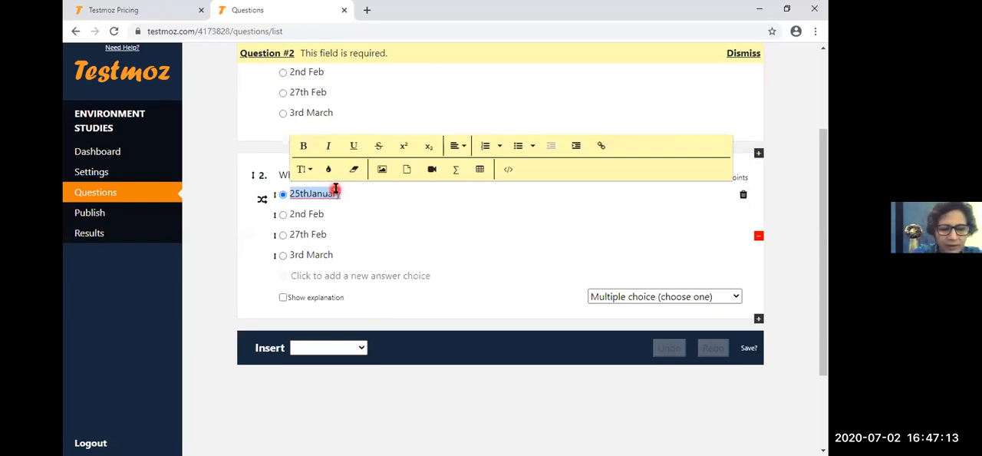
text(Thailand)
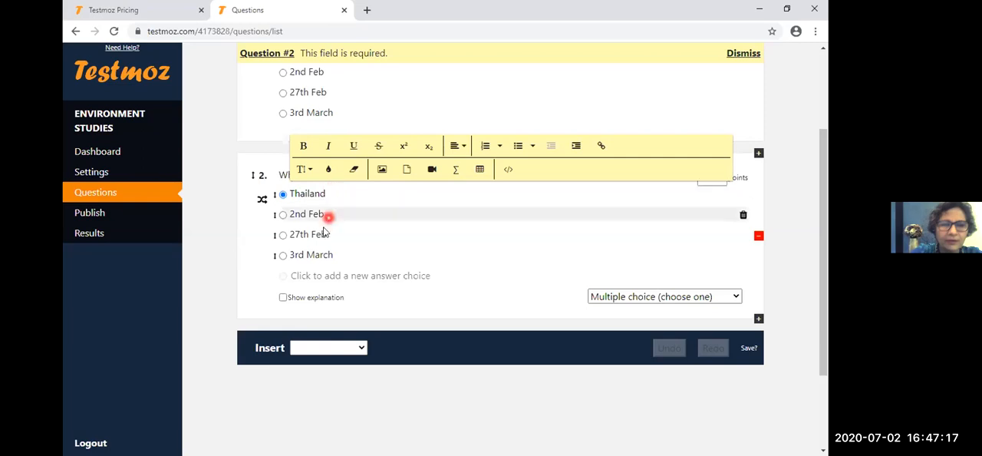
click(325, 216)
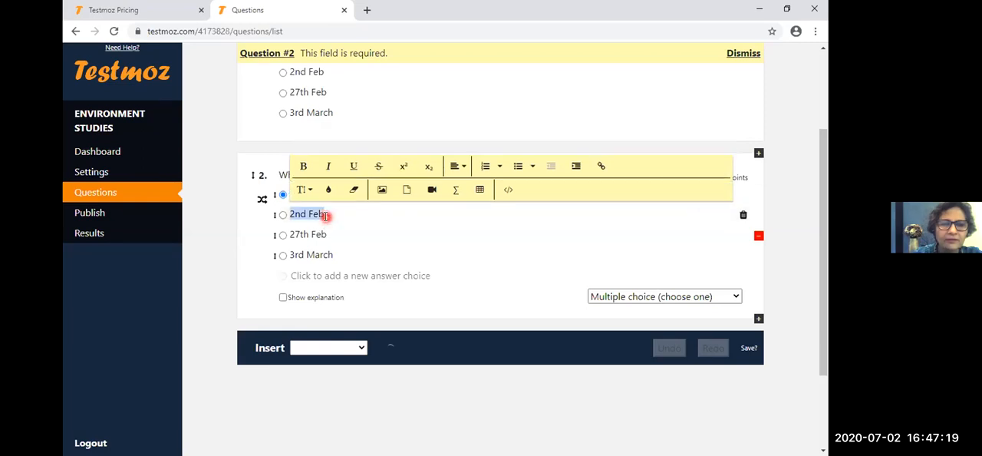
text(in)
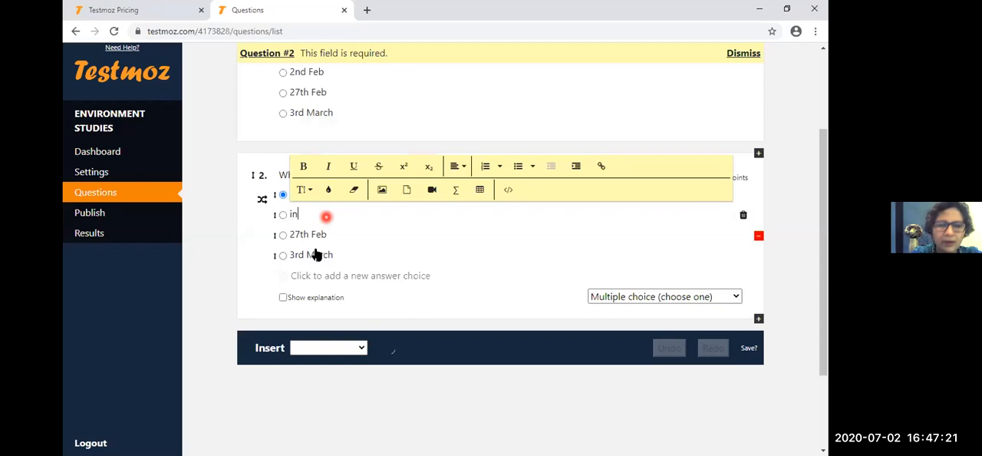
text(dia)
double_click(297, 215)
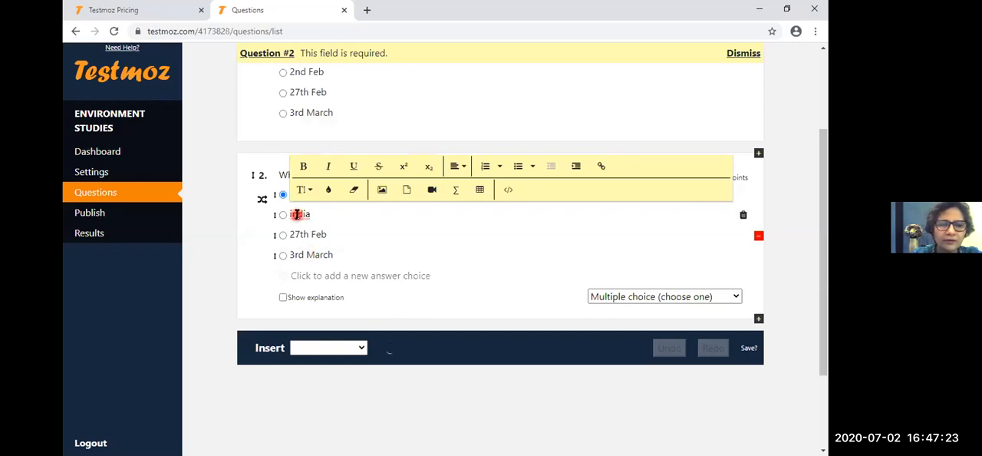
key(BackSpace)
text(Ma)
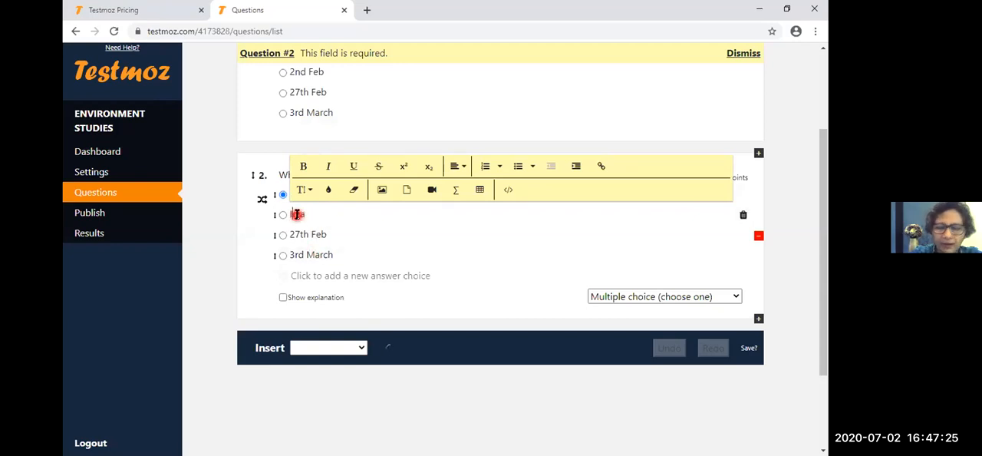
text(dia)
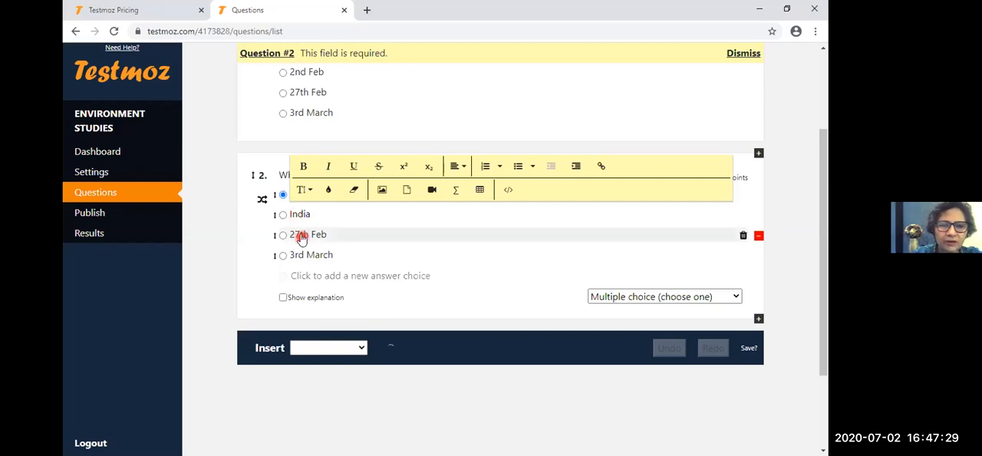
- Replace question 2's third answer choice with "Brazil" and its fourth with "Indonesia"
triple_click(326, 232)
text(B)
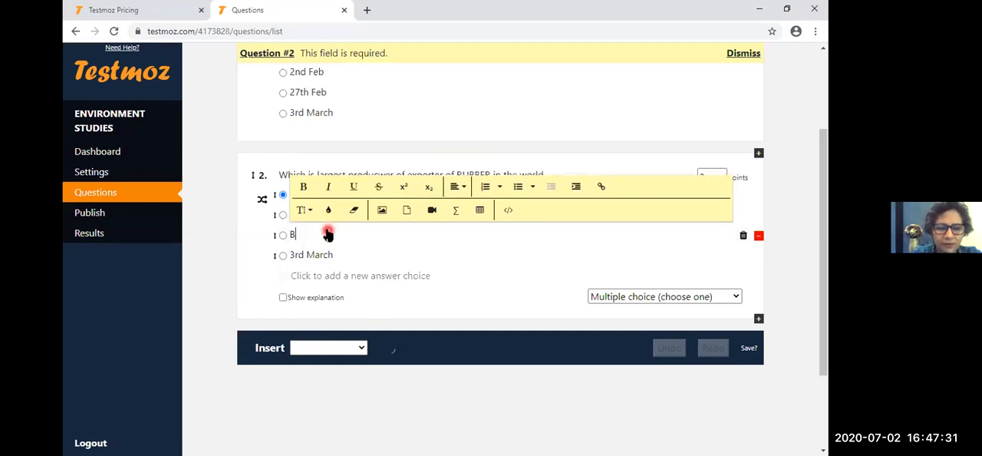
text(razil)
triple_click(327, 257)
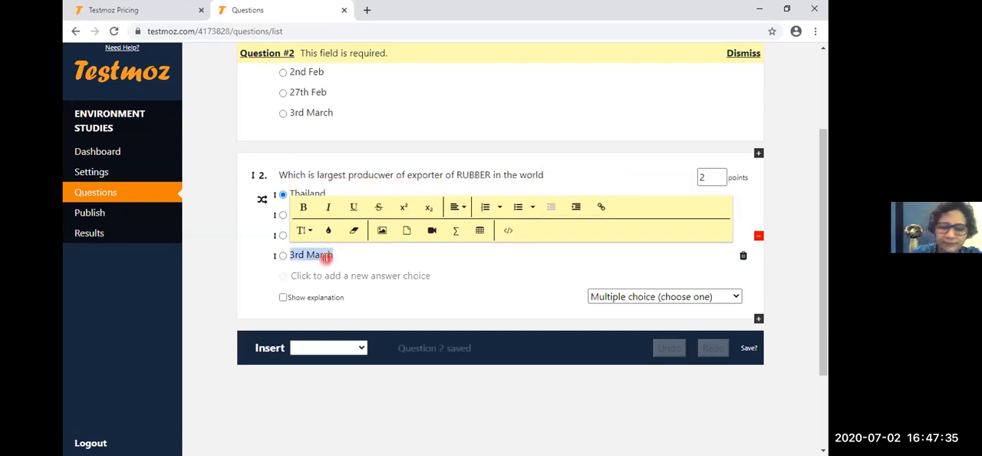
text(Indi)
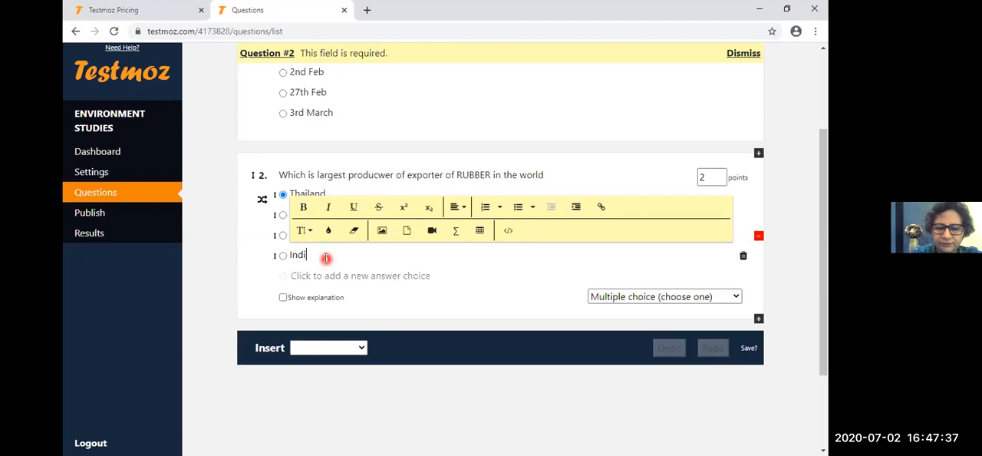
key(BackSpace)
text(ones)
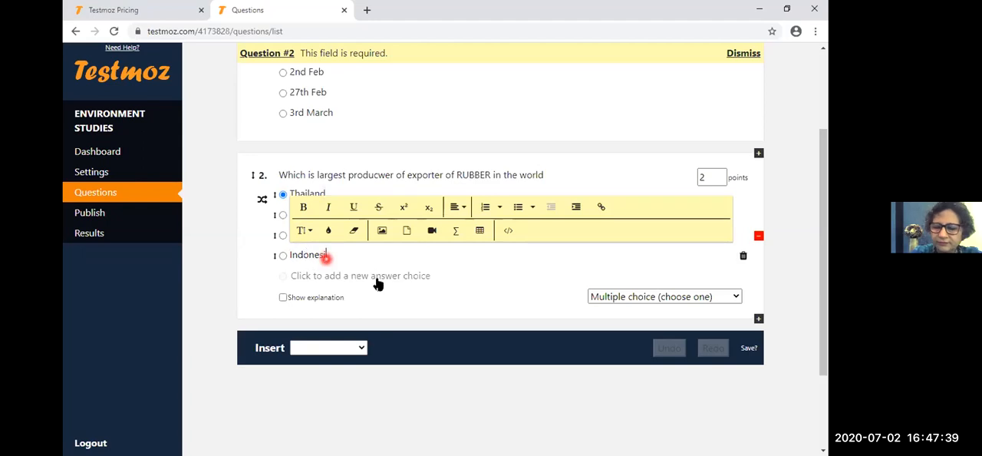
text(ia)
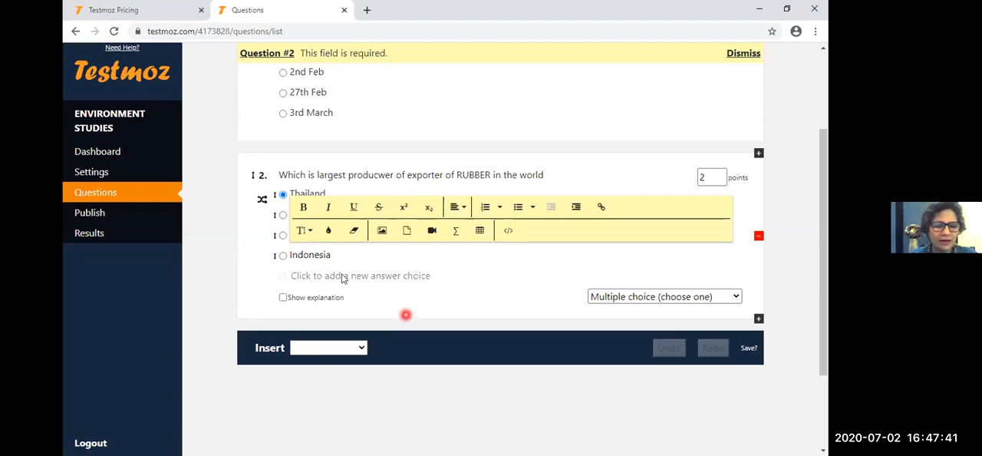
click(273, 185)
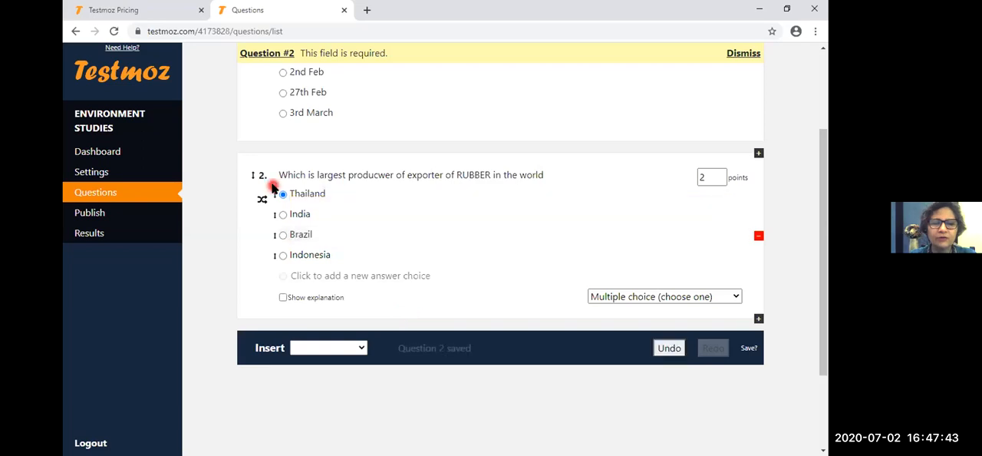
- Add a duplicate of the RUBBER question directly below it as question 3
scroll(516, 245, down, 1)
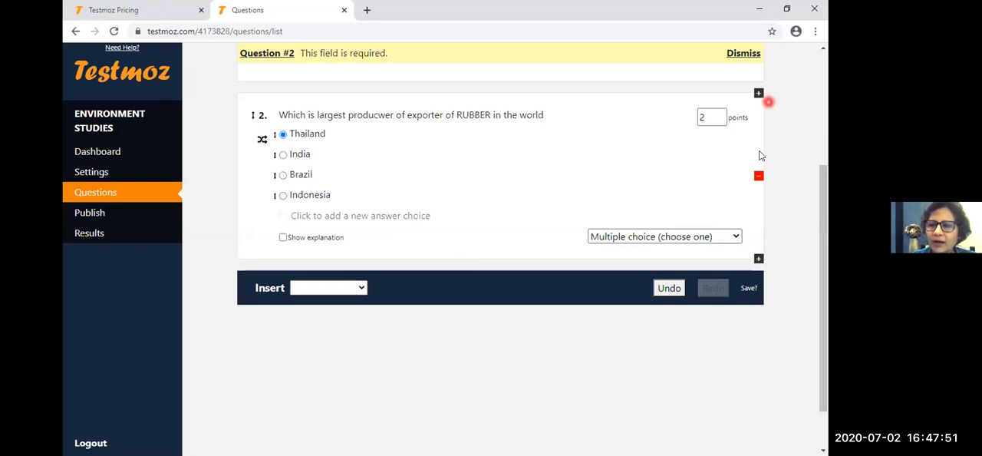
drag(825, 303, 825, 306)
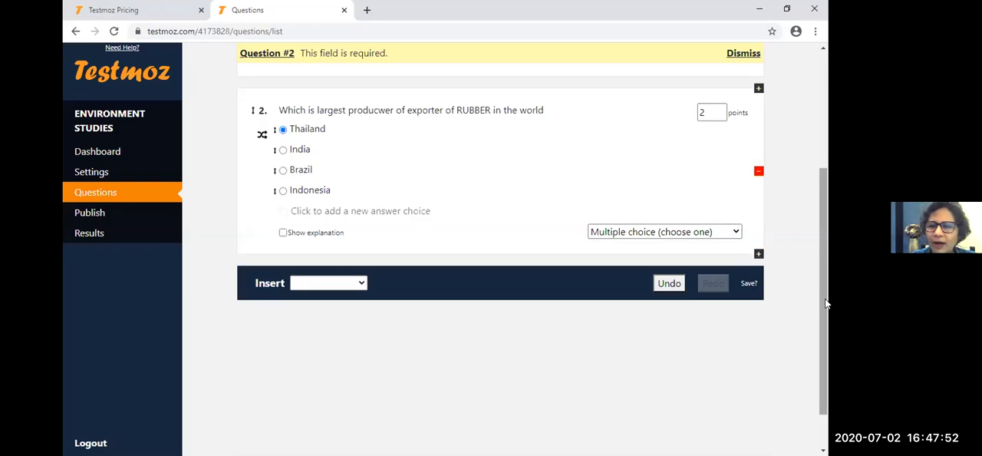
click(757, 256)
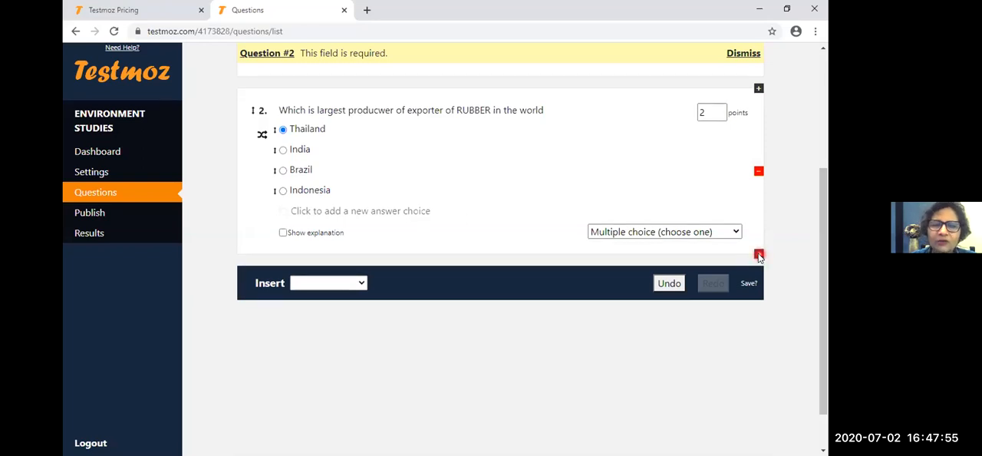
scroll(713, 234, up, 1)
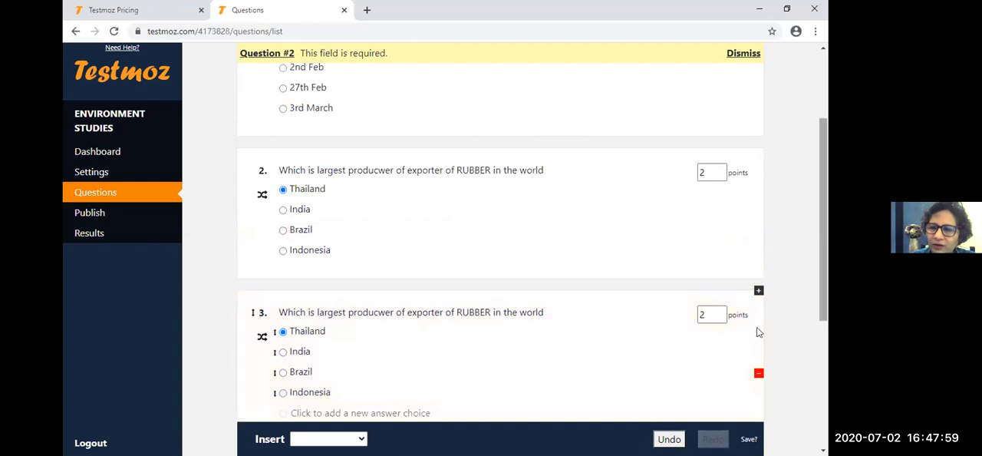
- Add another duplicate of the RUBBER question directly below question 3 as question 4
drag(827, 298, 827, 312)
scroll(822, 218, up, 2)
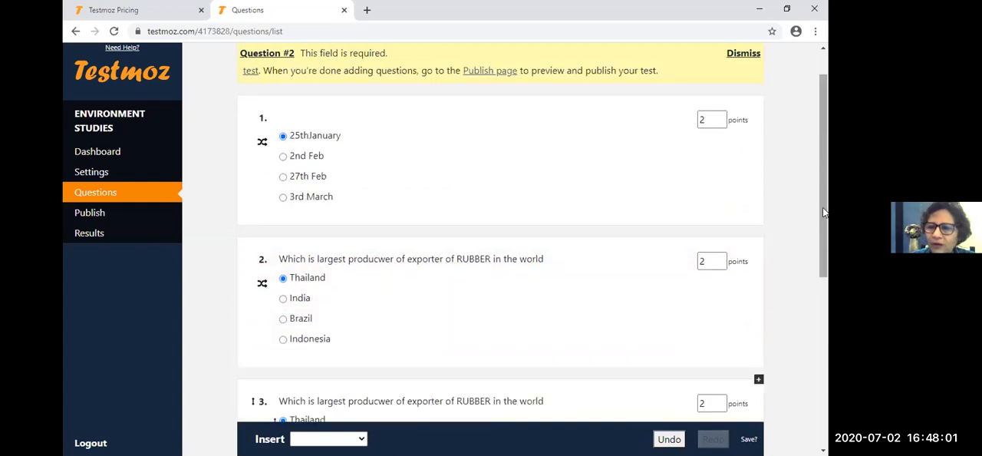
scroll(823, 262, down, 2)
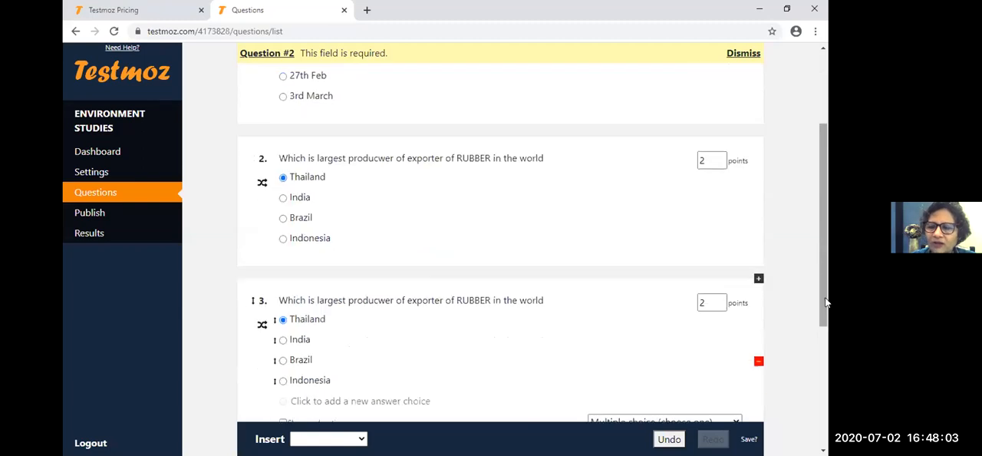
scroll(826, 302, down, 3)
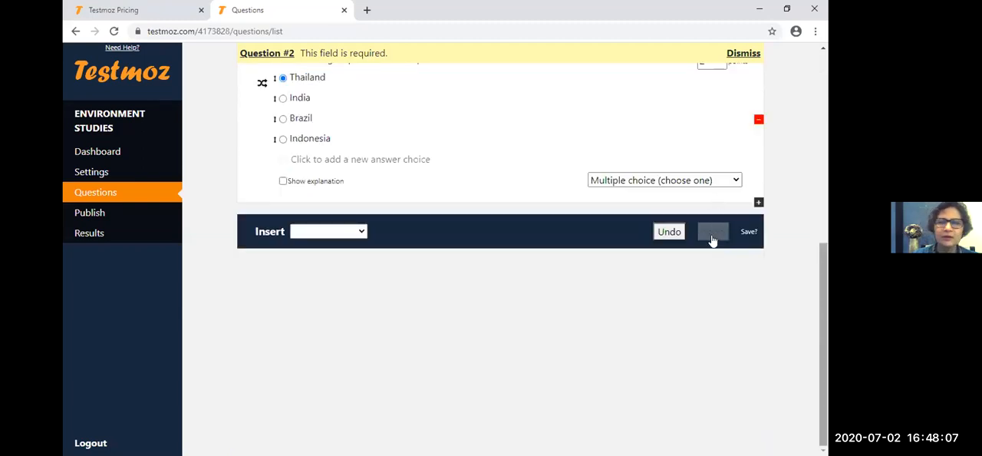
scroll(706, 259, up, 2)
click(820, 292)
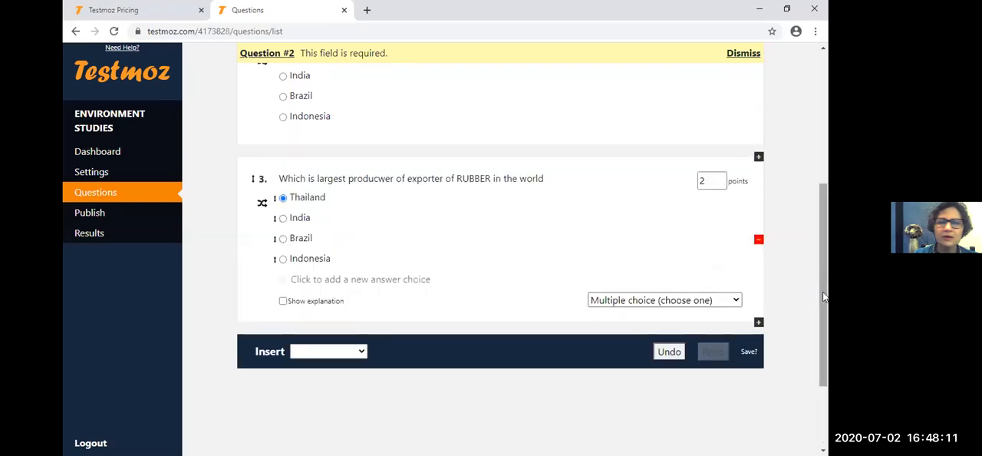
scroll(675, 329, down, 1)
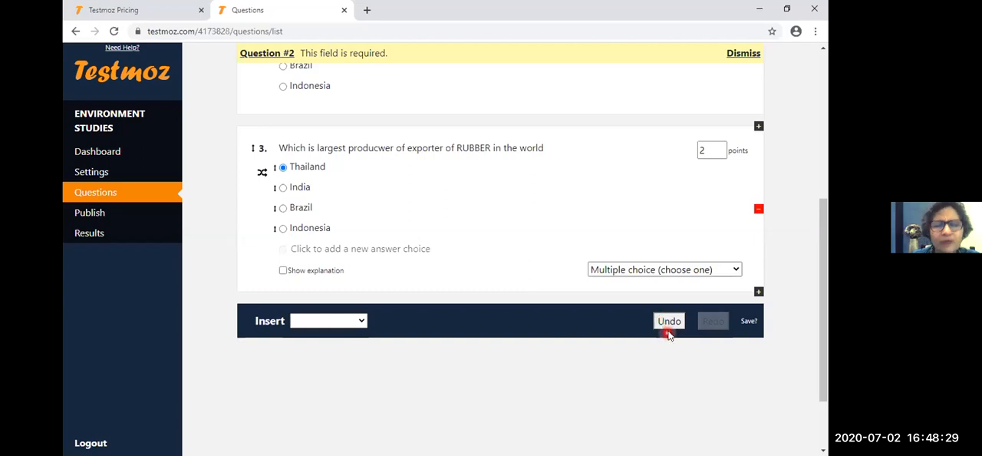
click(759, 292)
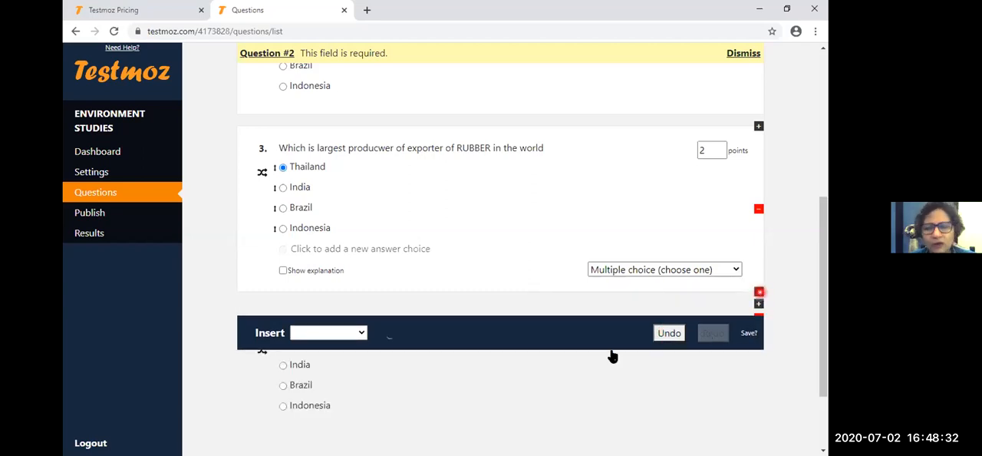
click(483, 292)
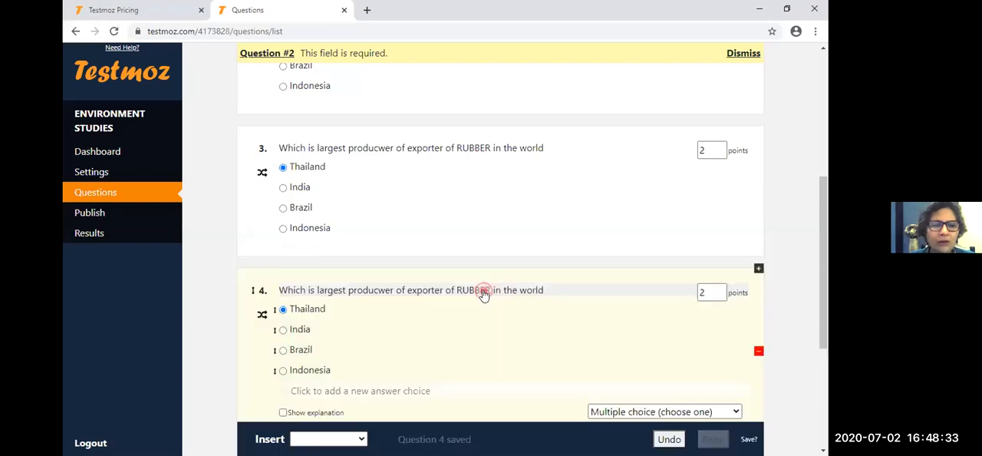
- Replace question 3's text with "The Concentration of which gas is highest in our environment"
click(475, 148)
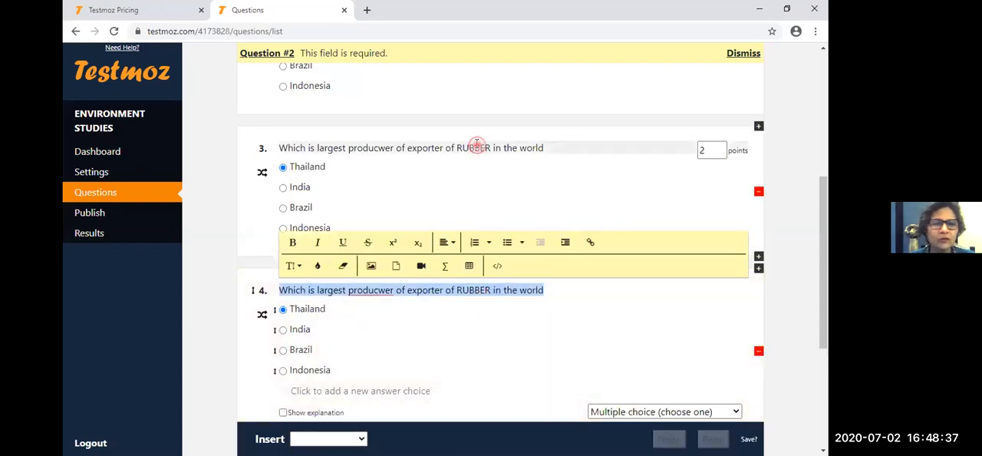
click(476, 146)
key(BackSpace)
text(The Concen)
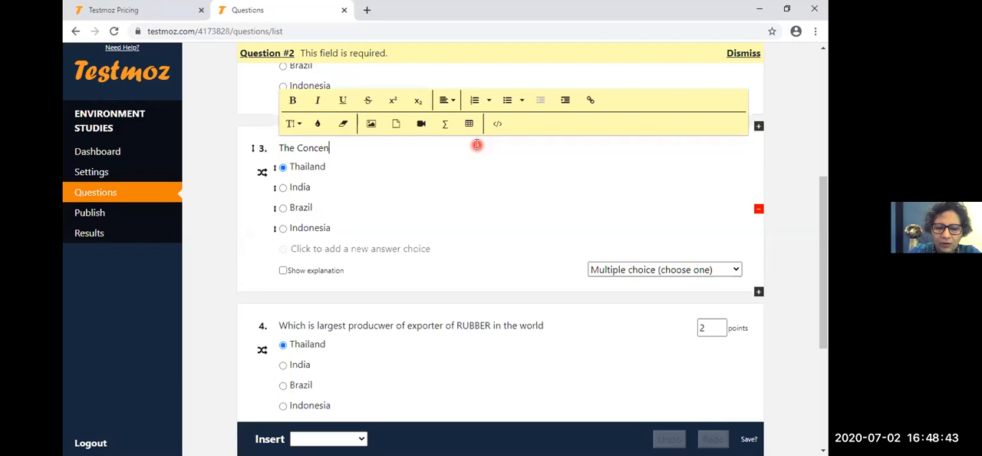
text(t)
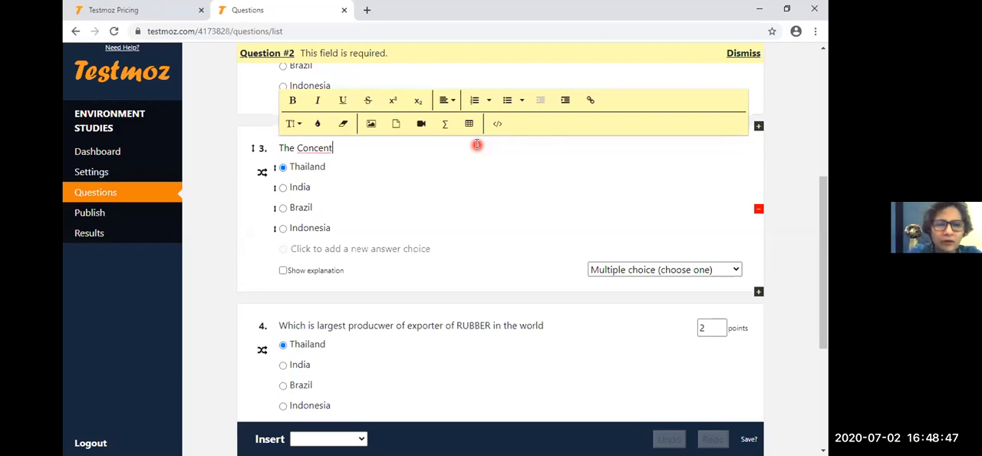
text(ration)
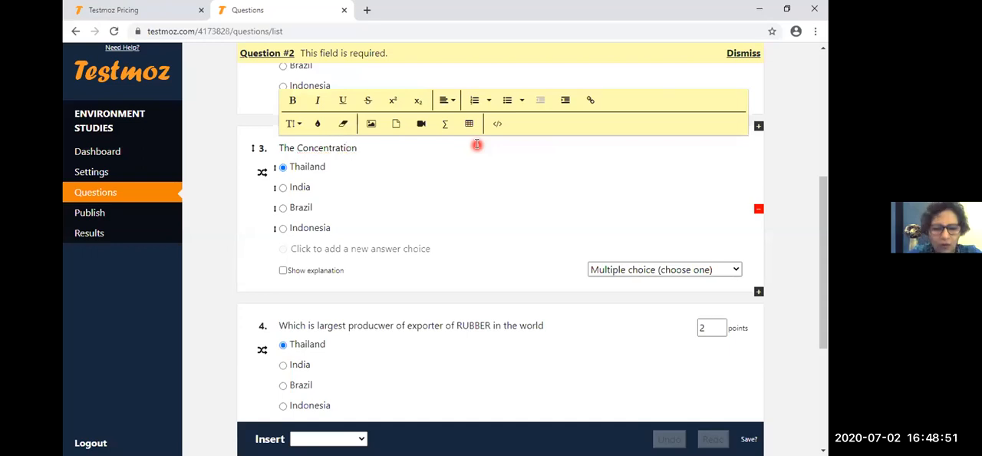
text( of which gas )
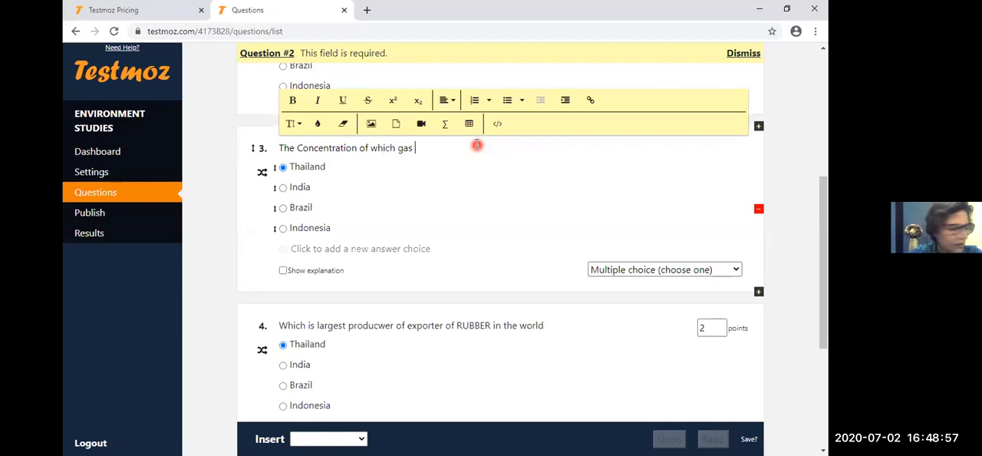
text(is highest)
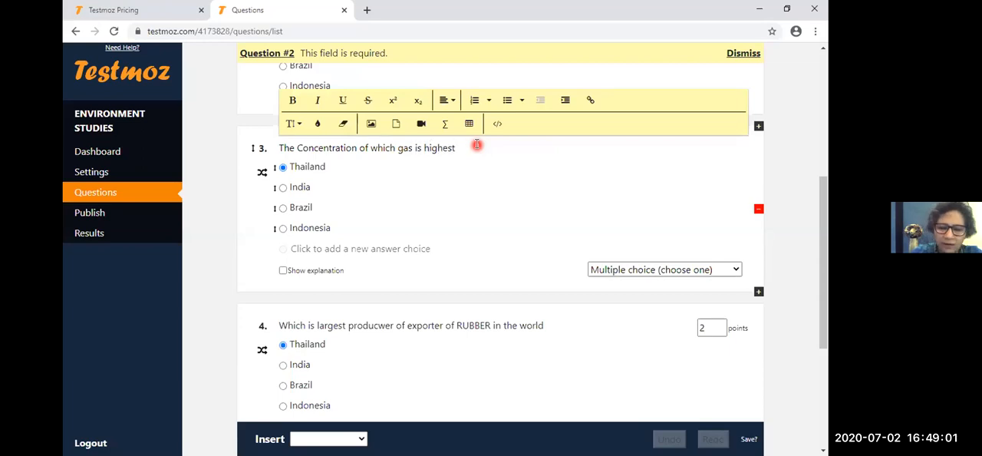
text( in our environment)
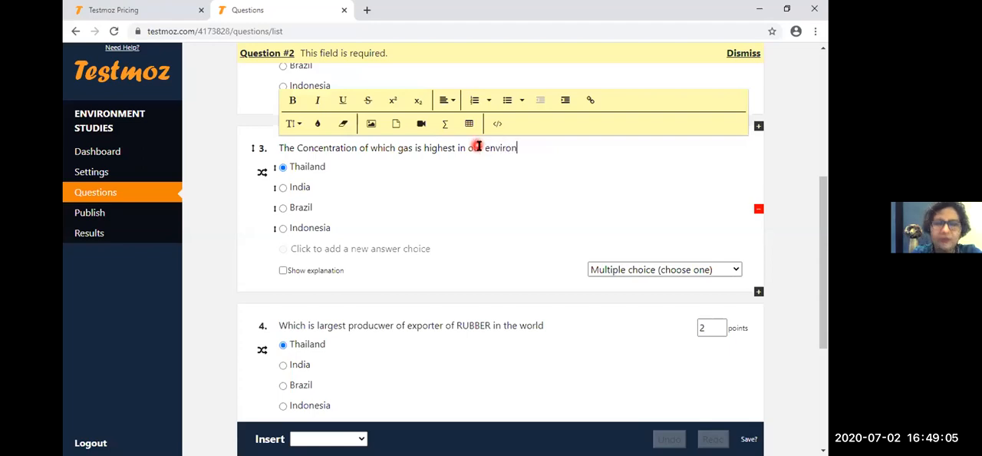
- Replace question 3's first answer choice with "oxygen" and its second with "n"
click(312, 172)
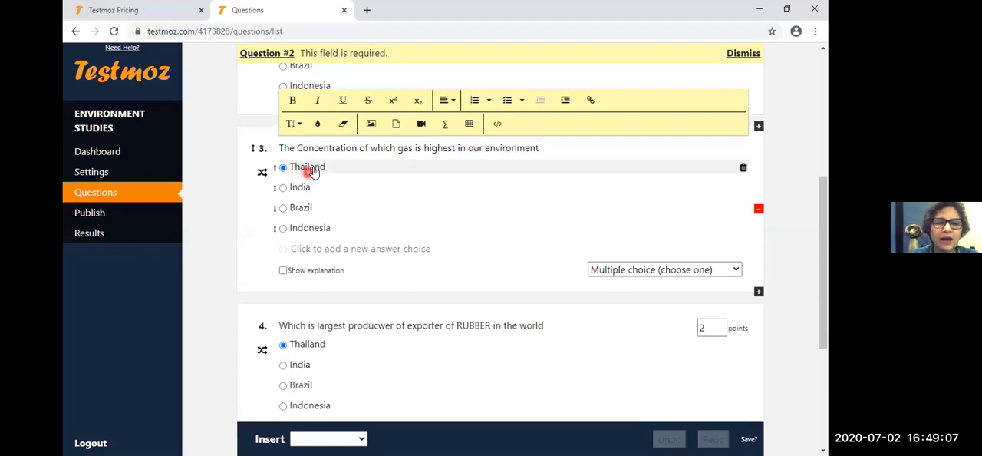
double_click(313, 168)
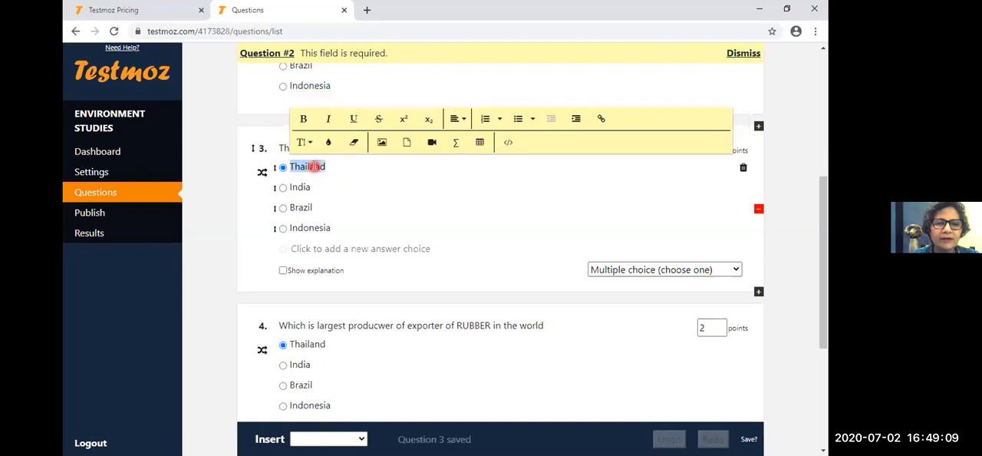
text(o)
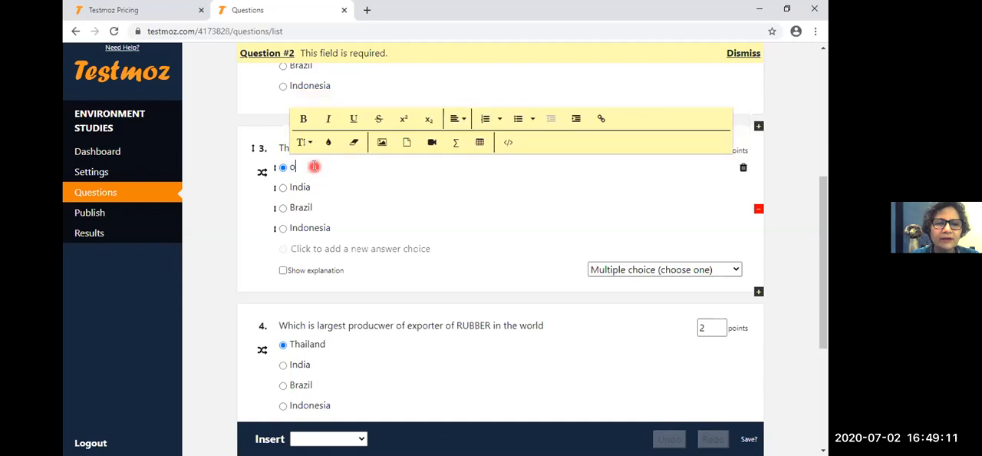
text(xygen)
double_click(301, 187)
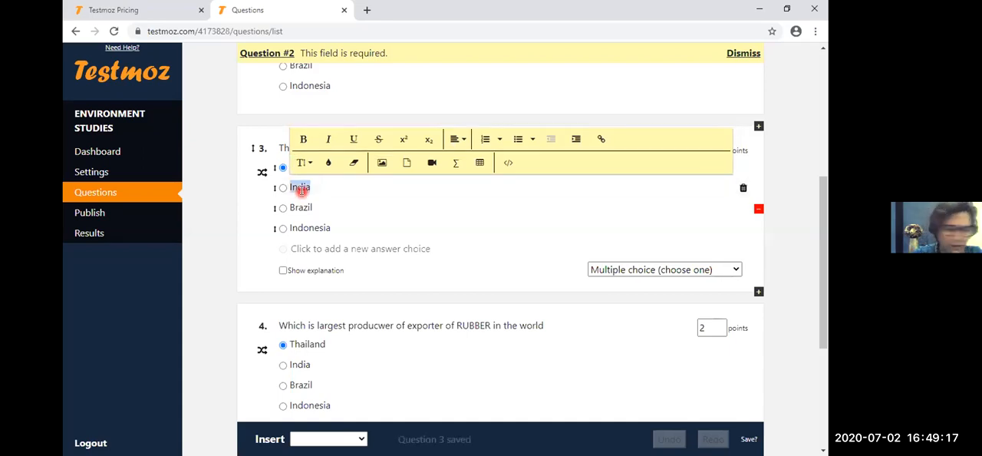
text(n)
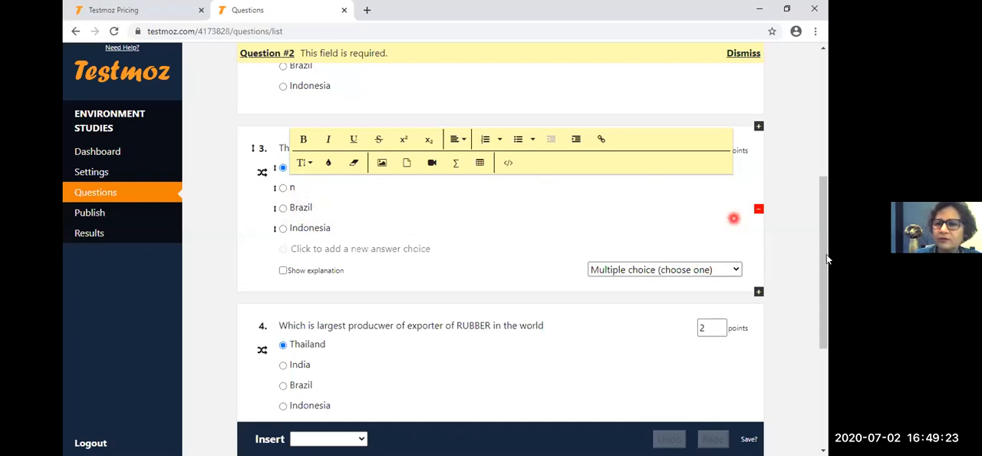
- Change question 3 to a graded True/False question and clear its second answer choice
drag(825, 269, 824, 267)
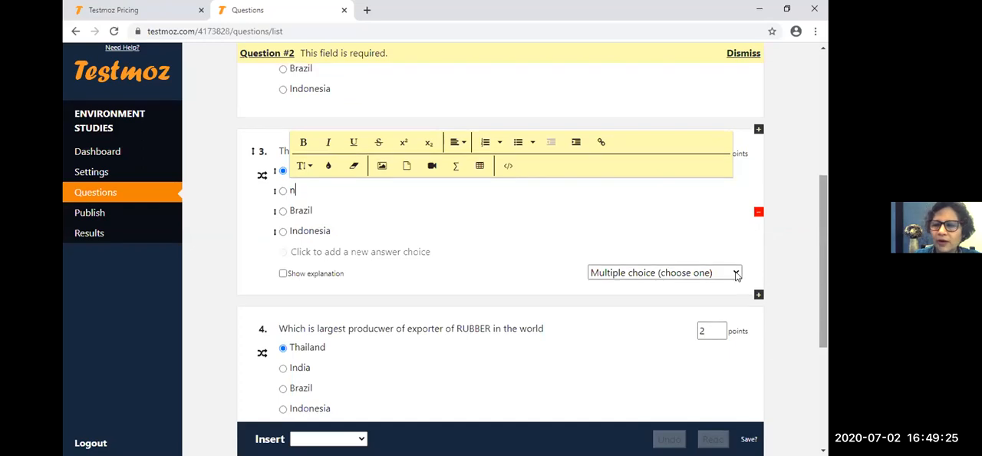
click(735, 274)
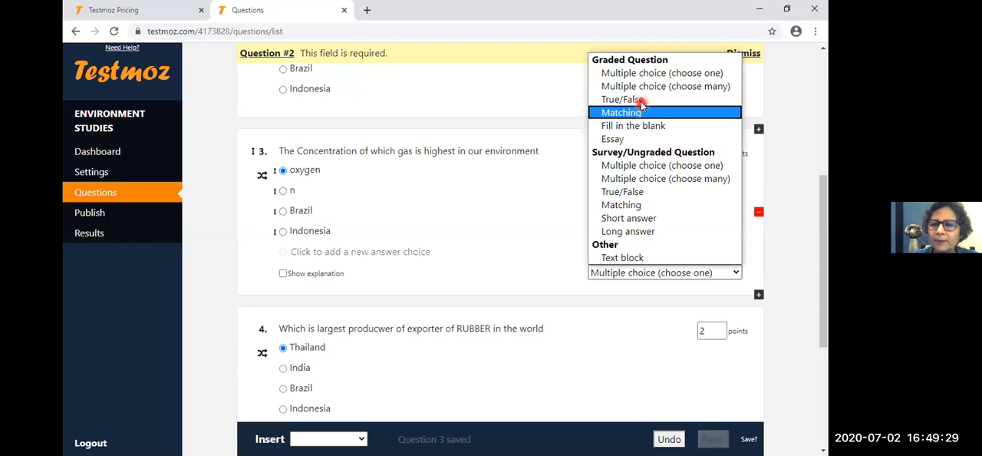
click(641, 100)
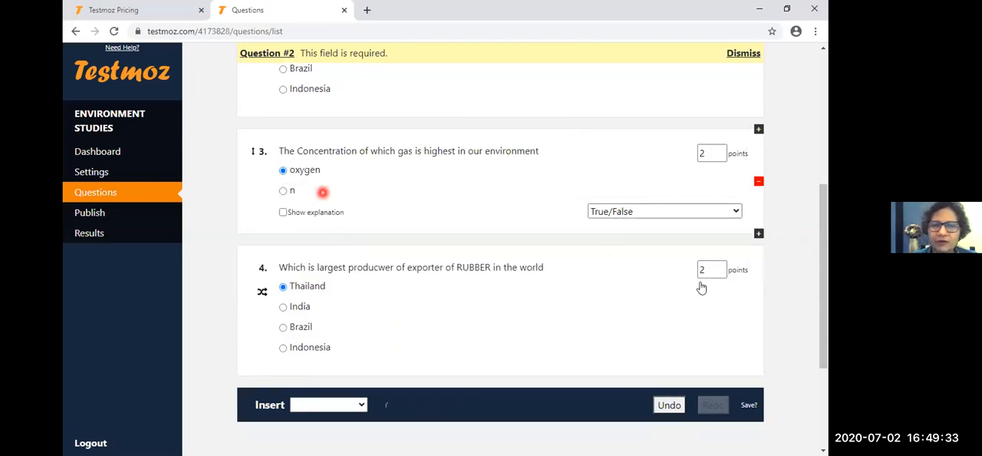
click(511, 272)
click(492, 218)
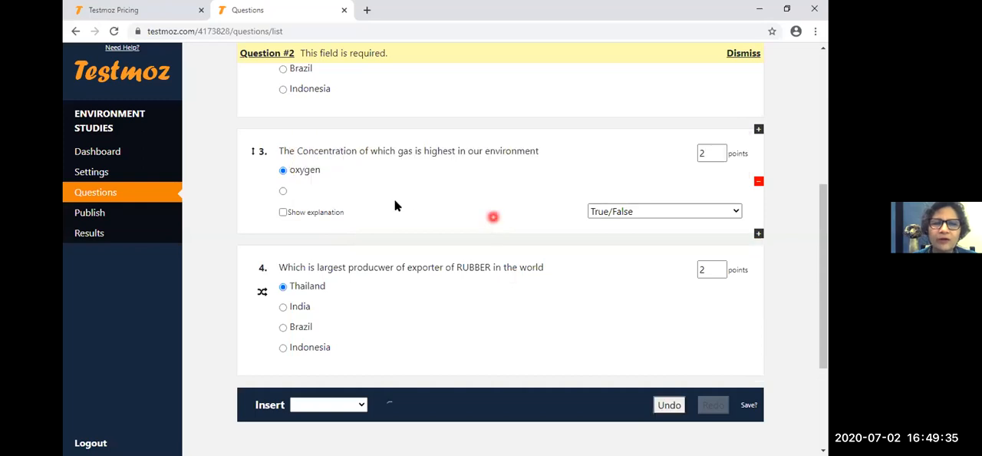
click(375, 181)
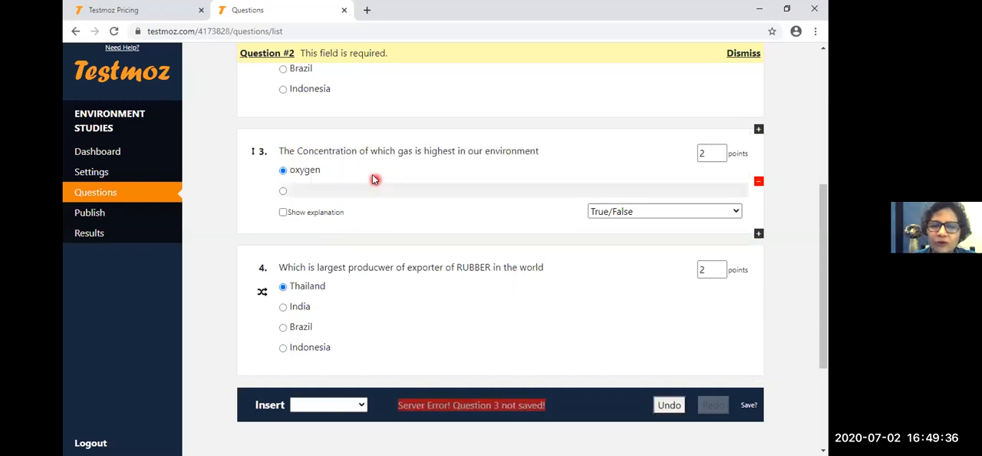
click(452, 290)
click(291, 194)
click(646, 221)
click(737, 211)
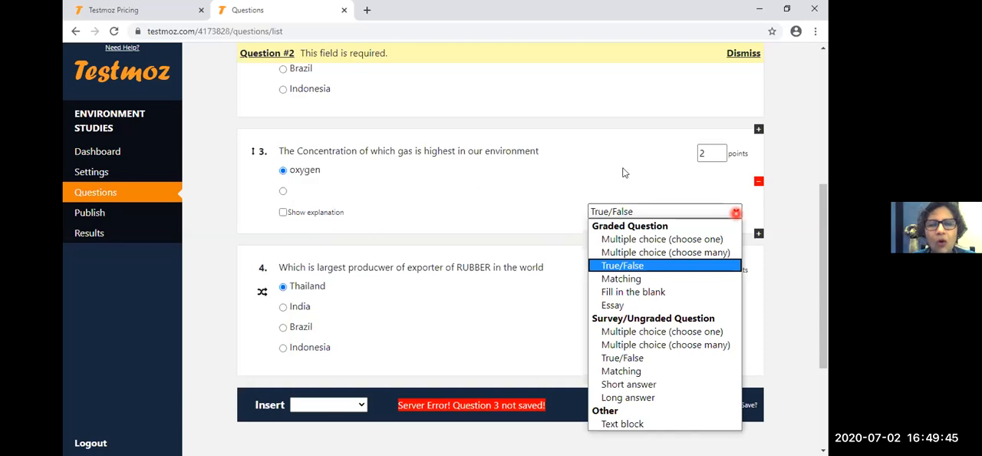
click(506, 191)
click(714, 164)
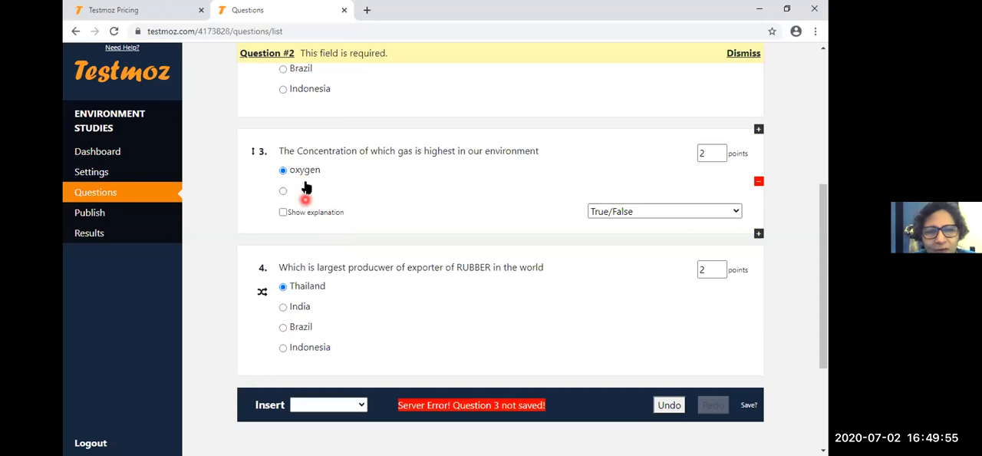
click(533, 299)
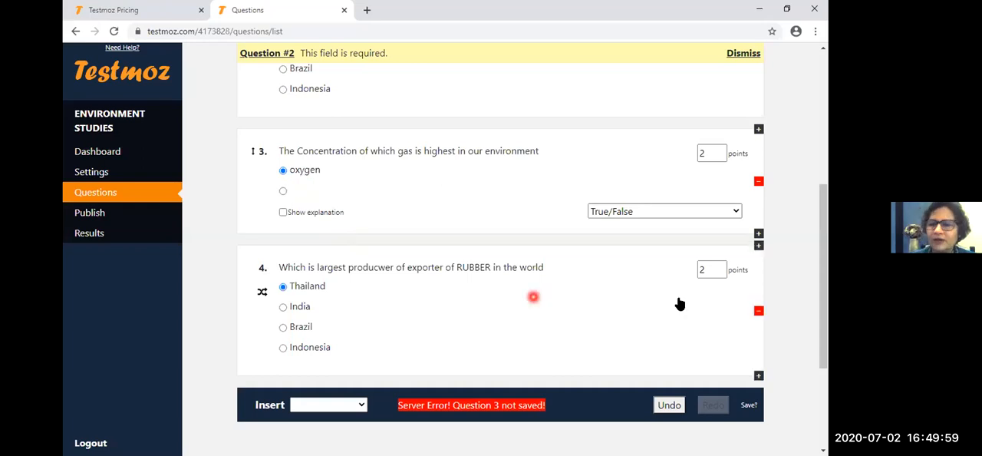
- Replace the word "which" with "this" in question 3's text about the gas concentration
scroll(398, 151, down, 1)
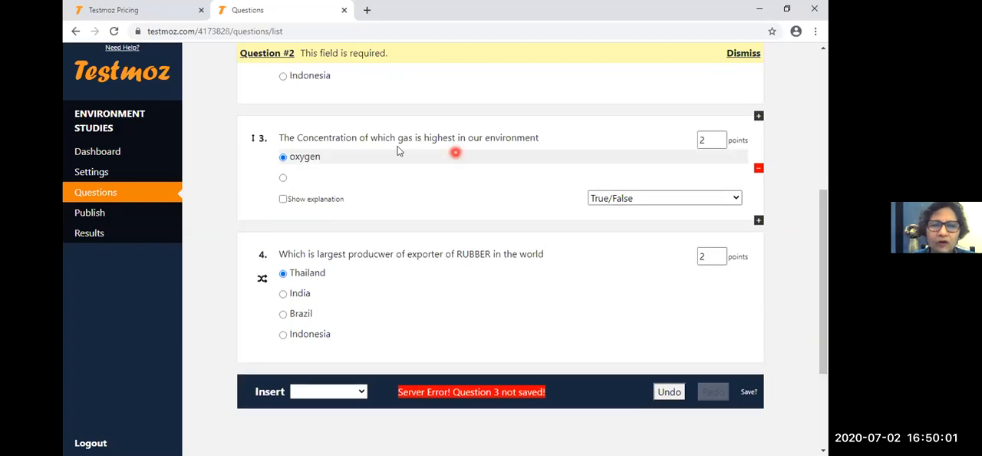
click(396, 138)
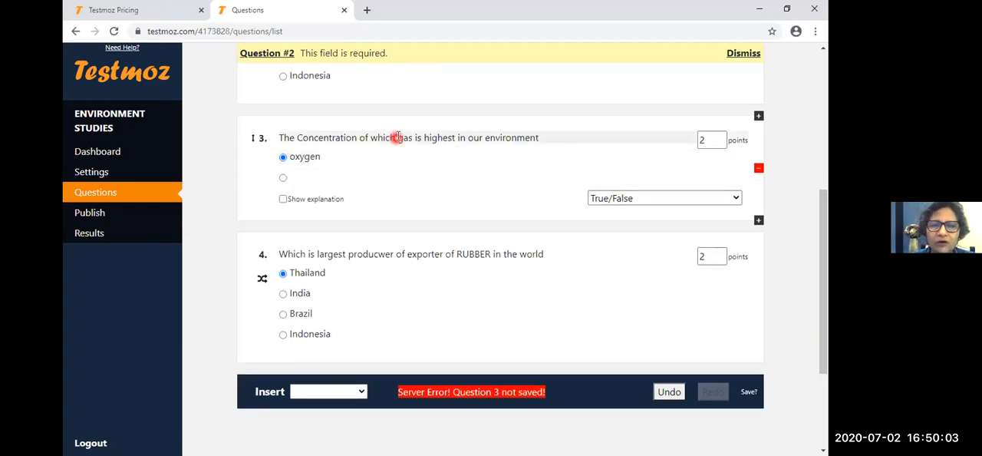
click(395, 136)
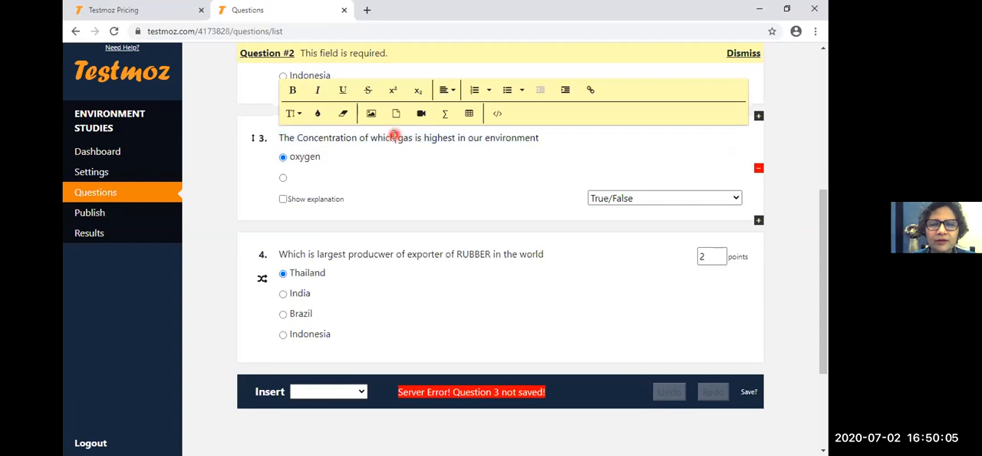
key(BackSpace)
key(BackSpace)
key(BackSpace)
key(BackSpace)
key(BackSpace)
text(t)
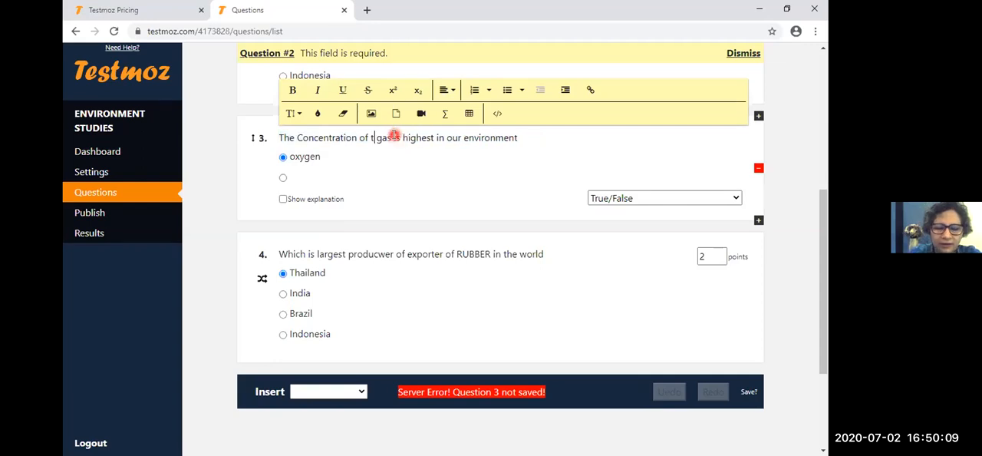
text(his)
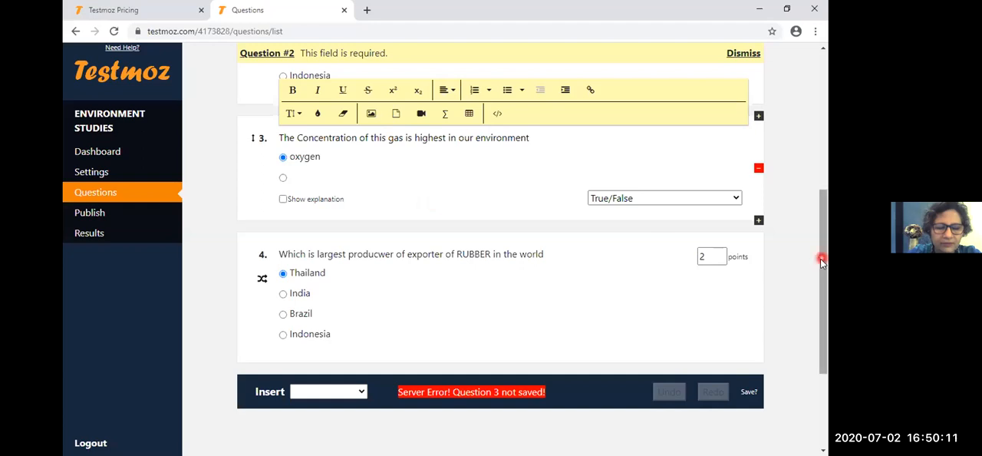
- Add a duplicate of the True/False gas question directly below it as question 4
drag(821, 259, 821, 267)
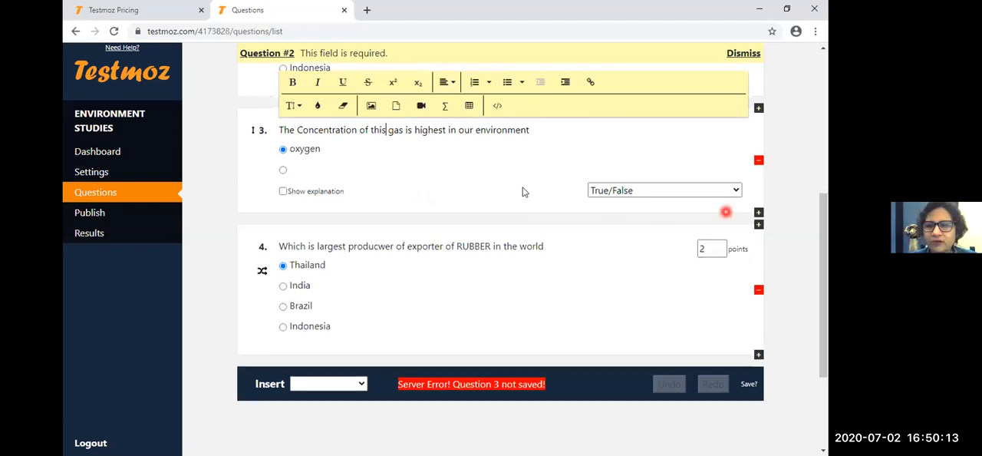
click(778, 223)
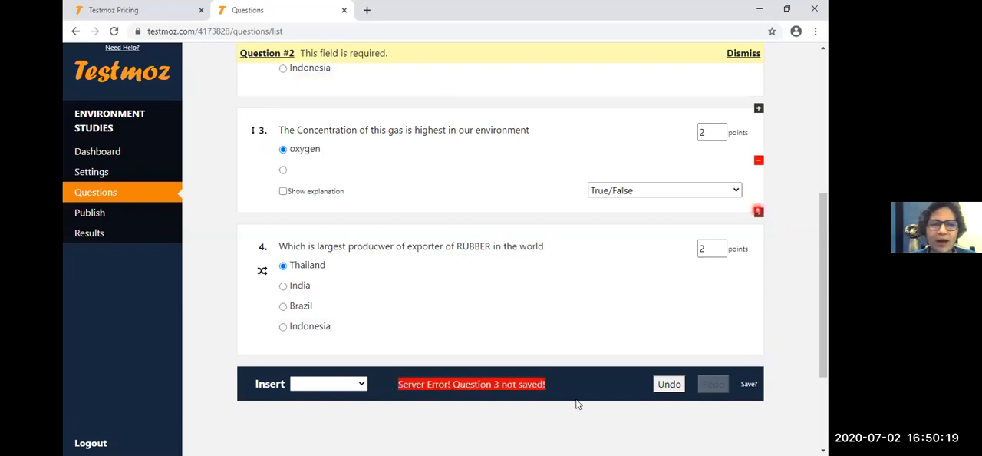
click(464, 231)
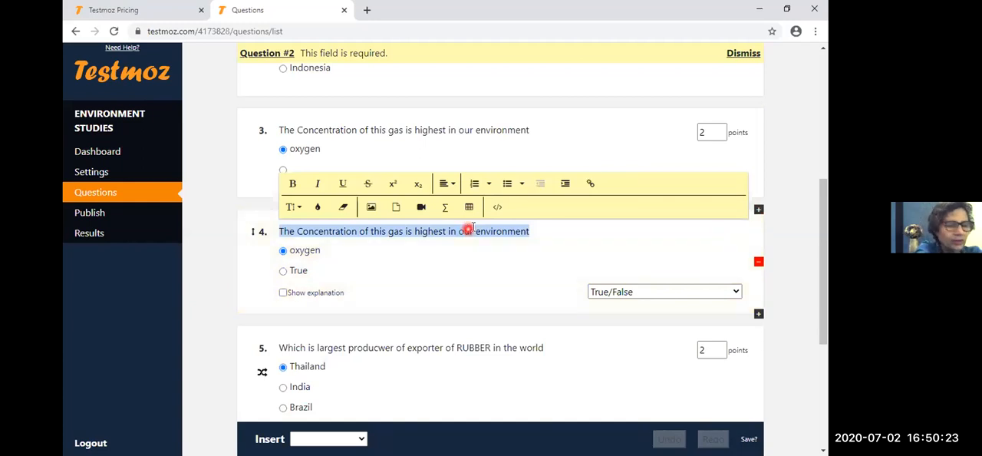
- Change question 4 to a graded Matching question and replace its text with "Match the following"
click(727, 291)
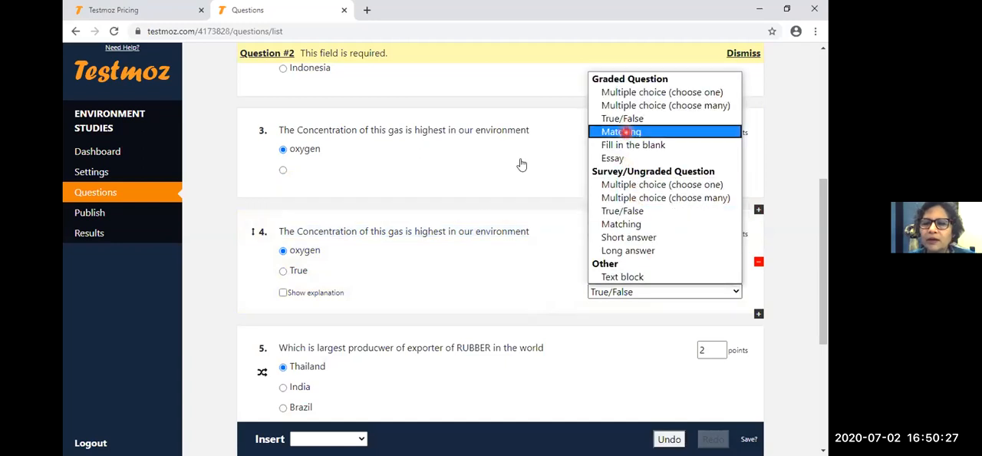
click(625, 131)
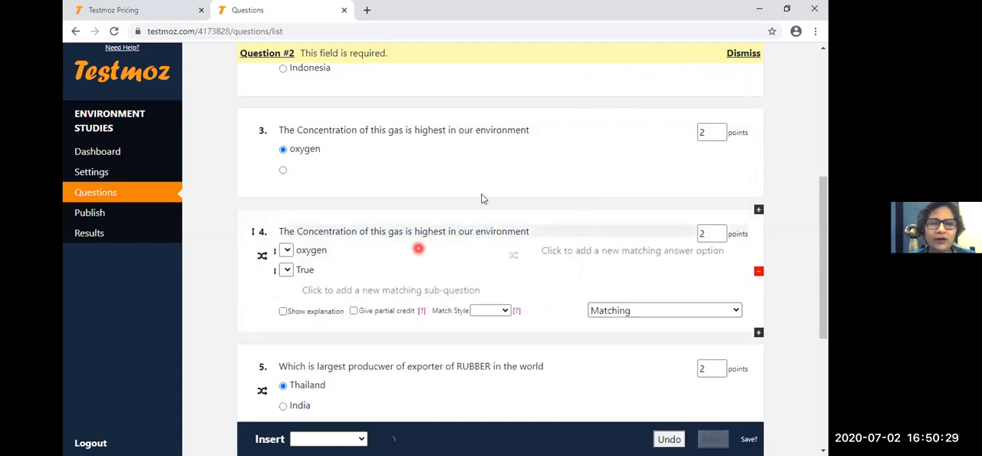
triple_click(424, 231)
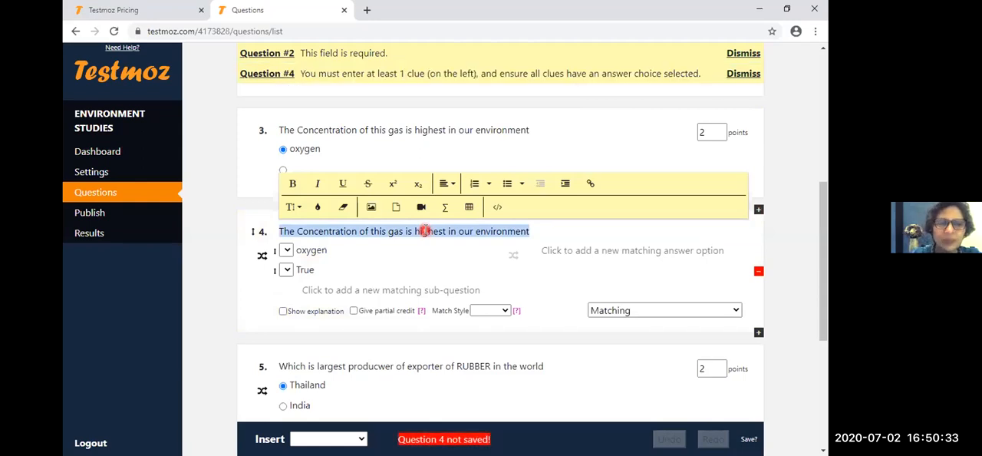
text(m)
text(atch the f)
text(ollo)
text(wing)
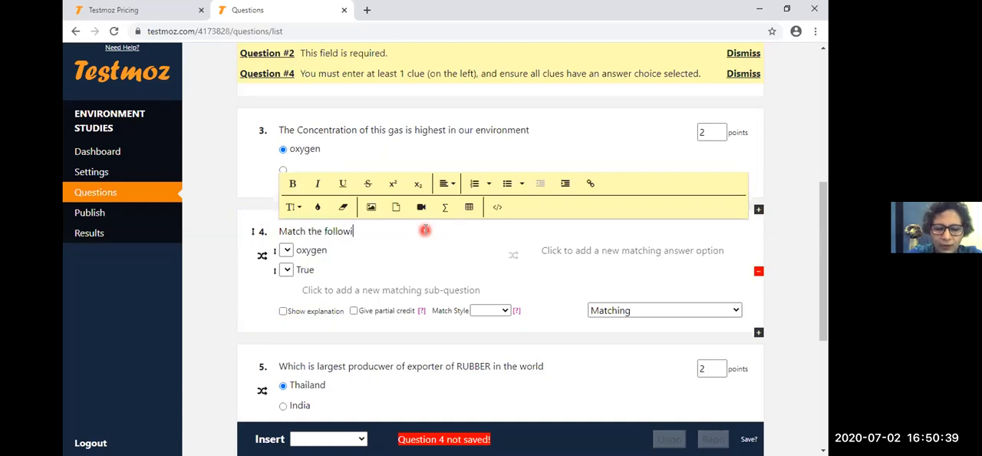
- Replace question 4's matching sub-questions with "oasis" and "oil", and add "gangri" on a new line below "oil"
double_click(319, 258)
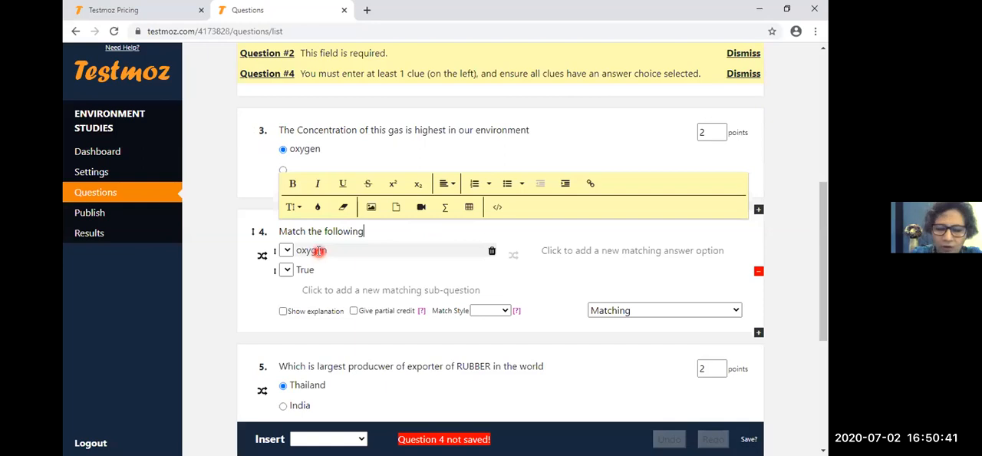
text(oasis)
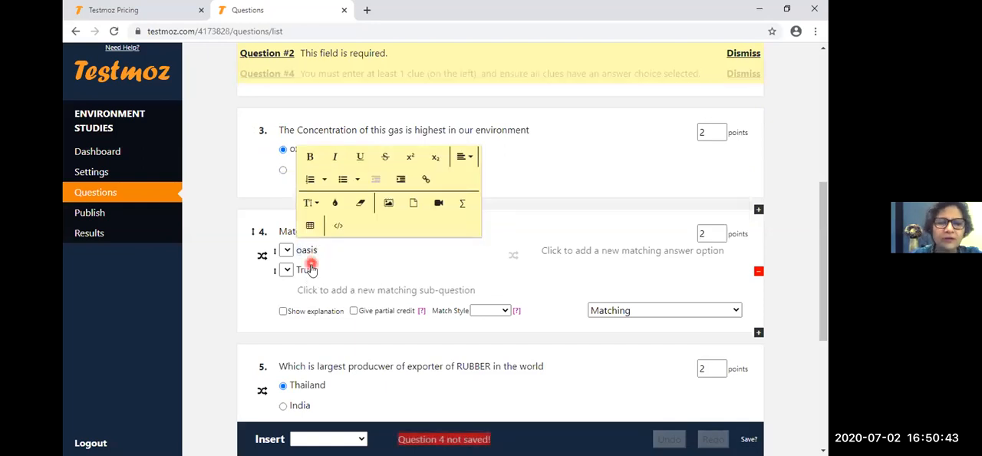
double_click(312, 266)
text(i)
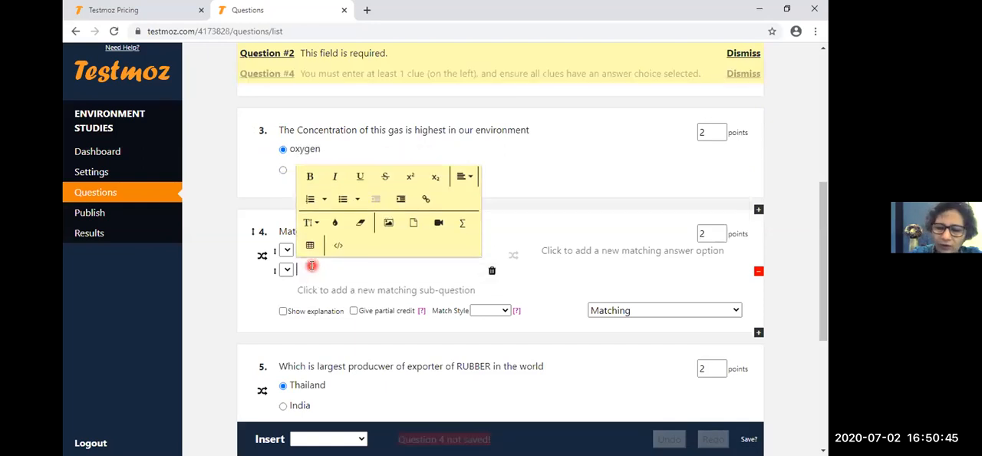
text(il)
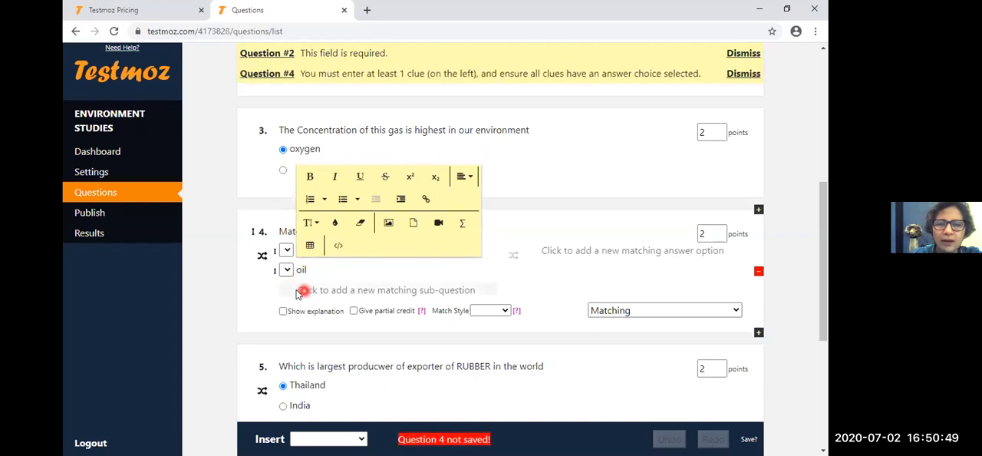
key(Return)
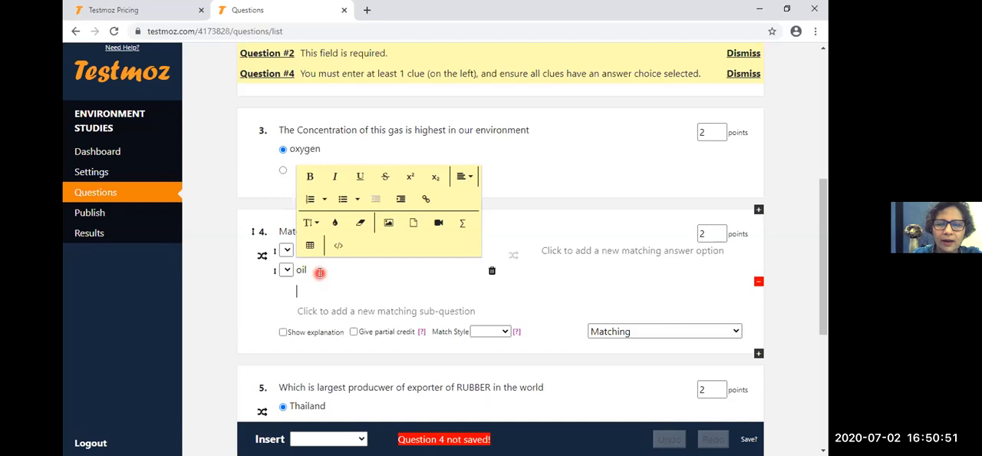
text(gab)
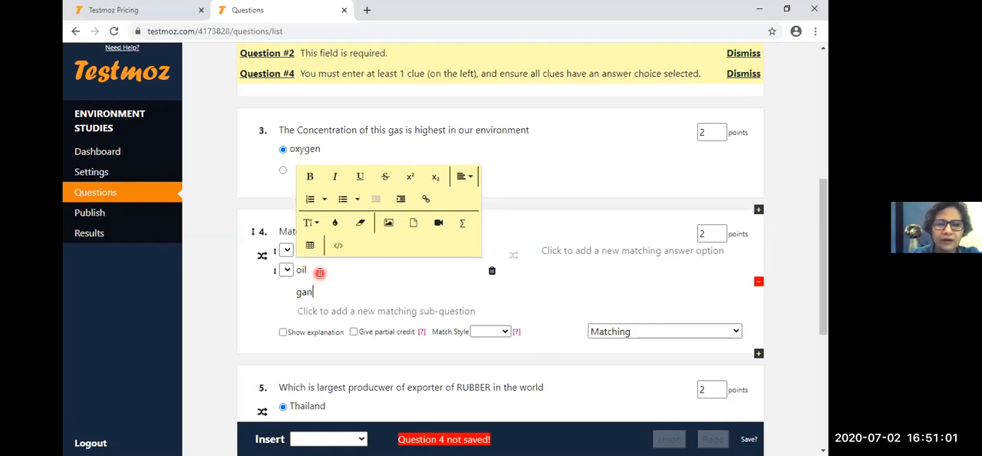
text(gri)
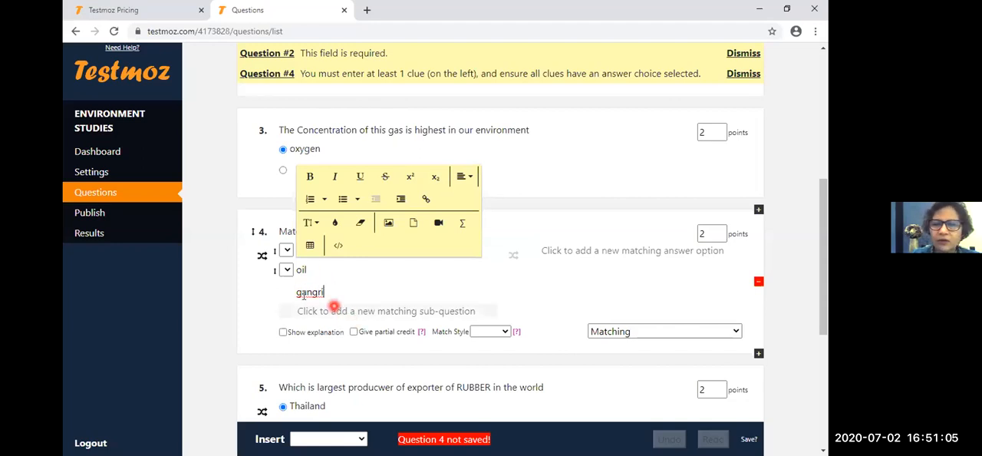
- Add "depressions with wayer" and "libya" as question 4's first two matching answer options
click(562, 221)
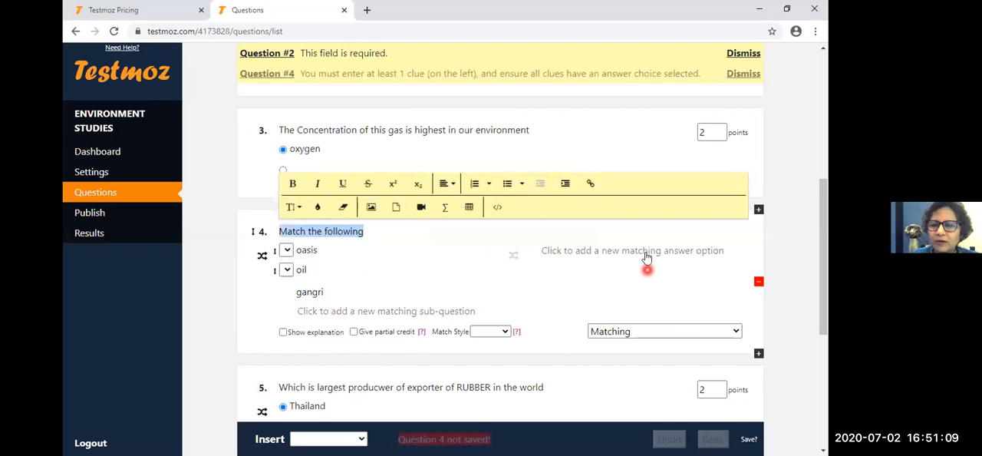
click(617, 250)
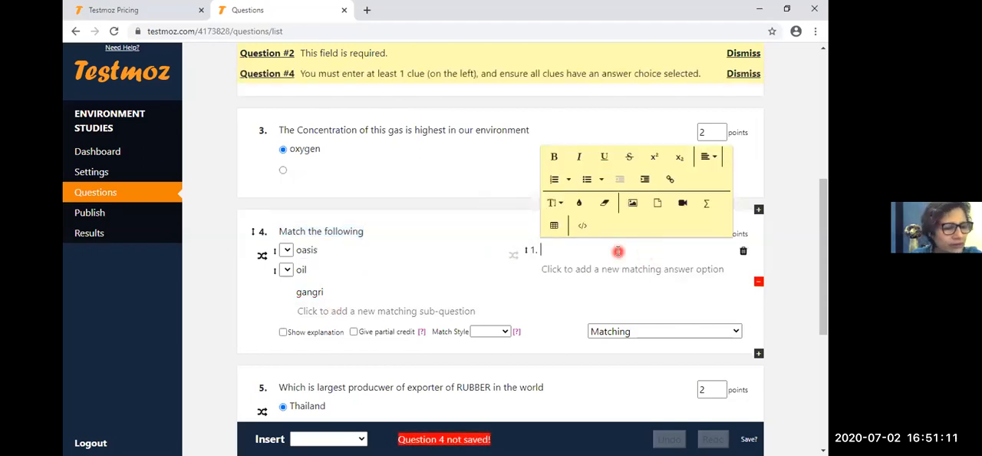
text(depressio)
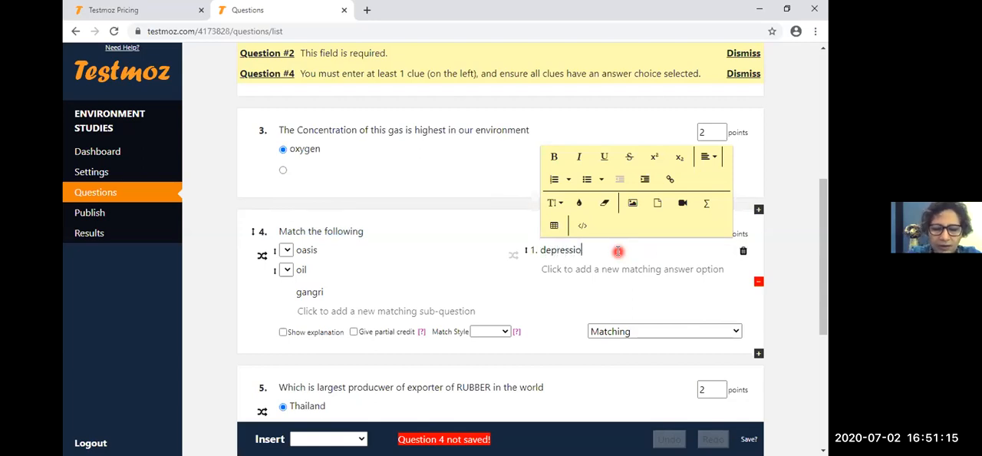
text(ns with layer)
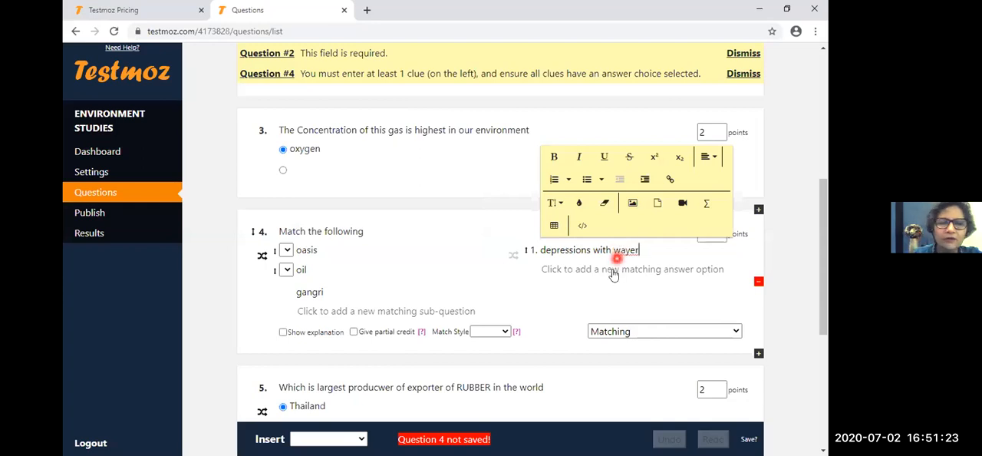
click(615, 271)
text(libya)
- Add "glacier" as a third matching answer option in question 4
click(614, 295)
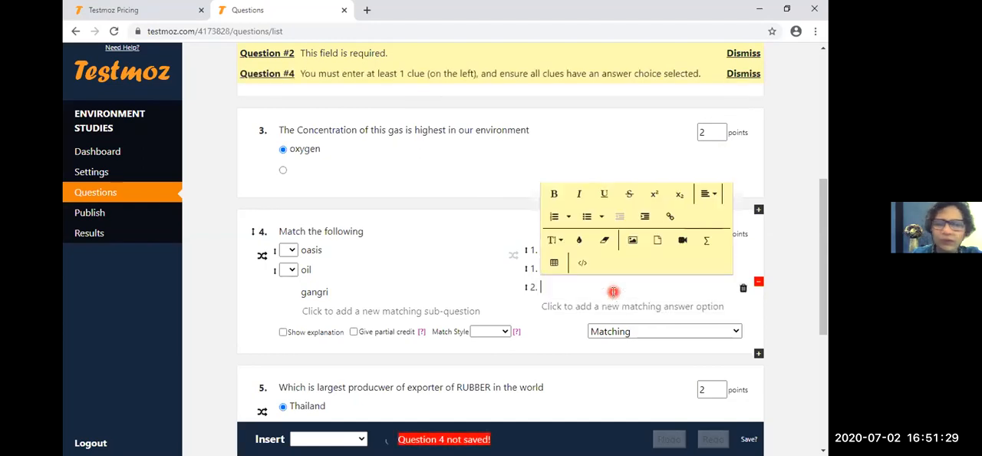
text(gklacier)
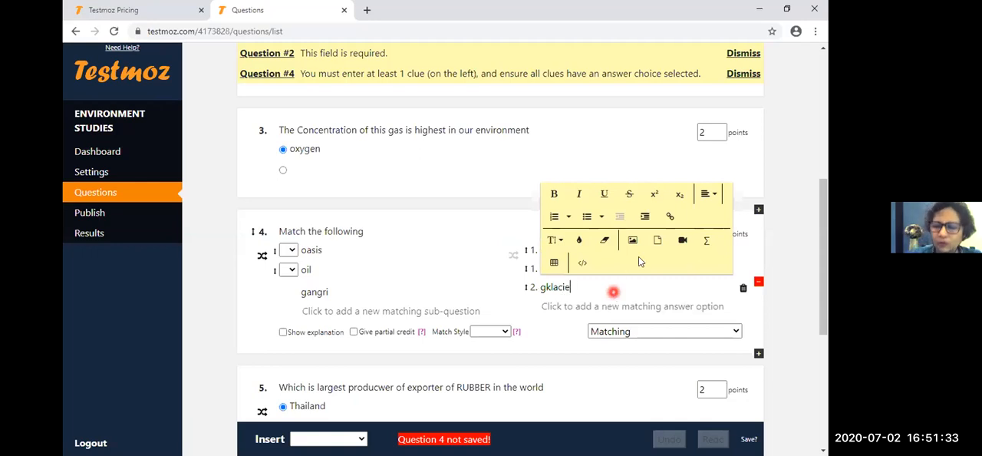
key(BackSpace)
key(BackSpace)
key(BackSpace)
key(BackSpace)
key(BackSpace)
key(BackSpace)
key(BackSpace)
text(lacier)
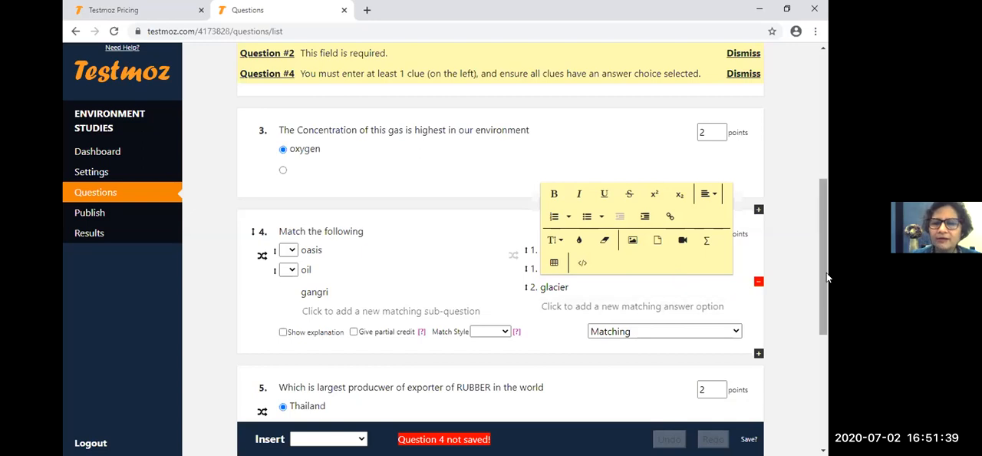
- Match "oasis" to answer 1 and "oil" to answer 2 in question 4
drag(824, 297, 825, 299)
click(427, 280)
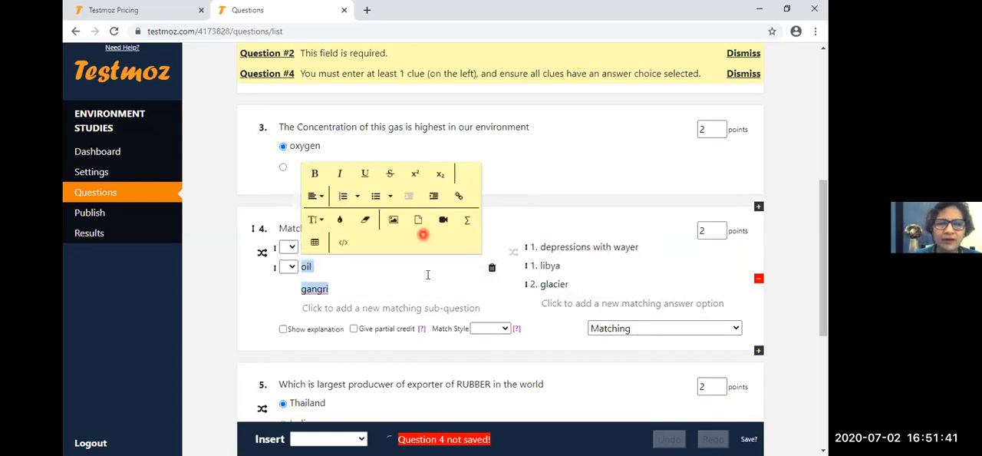
click(289, 247)
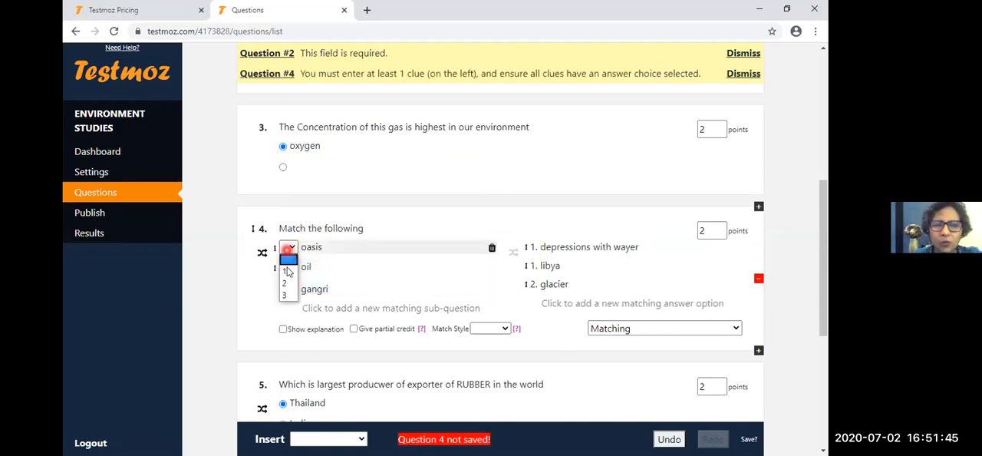
click(289, 269)
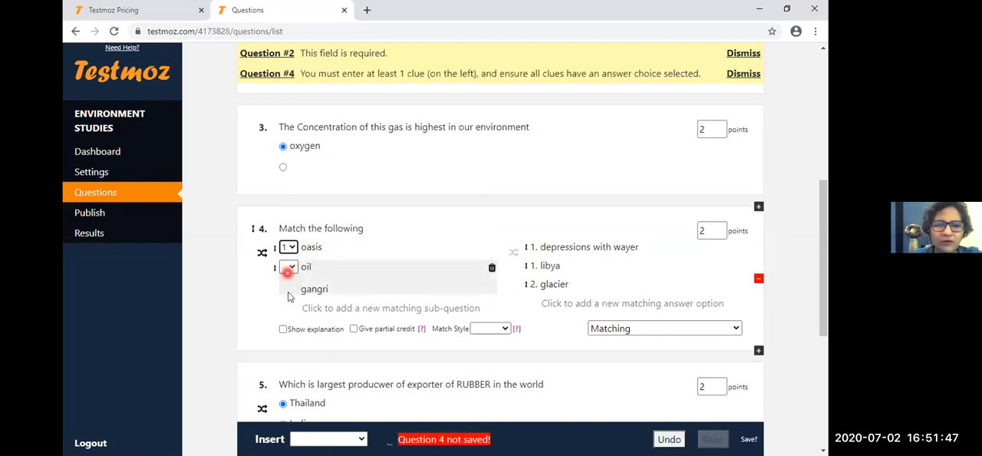
click(289, 266)
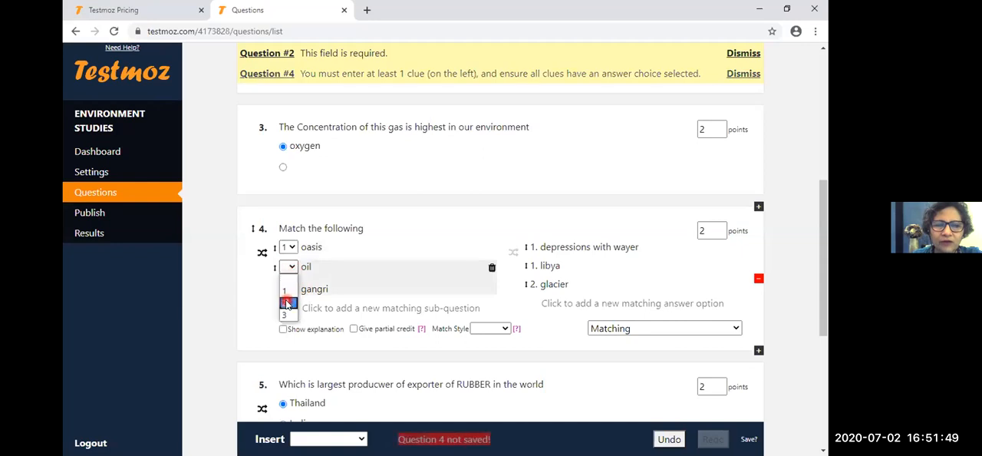
click(287, 303)
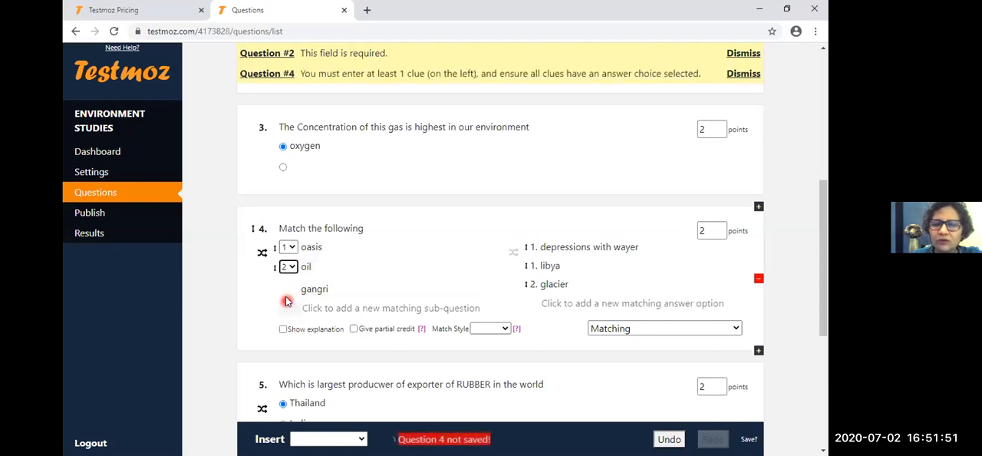
- Delete the "glacier" answer option and the "gangri" text from question 4
click(534, 286)
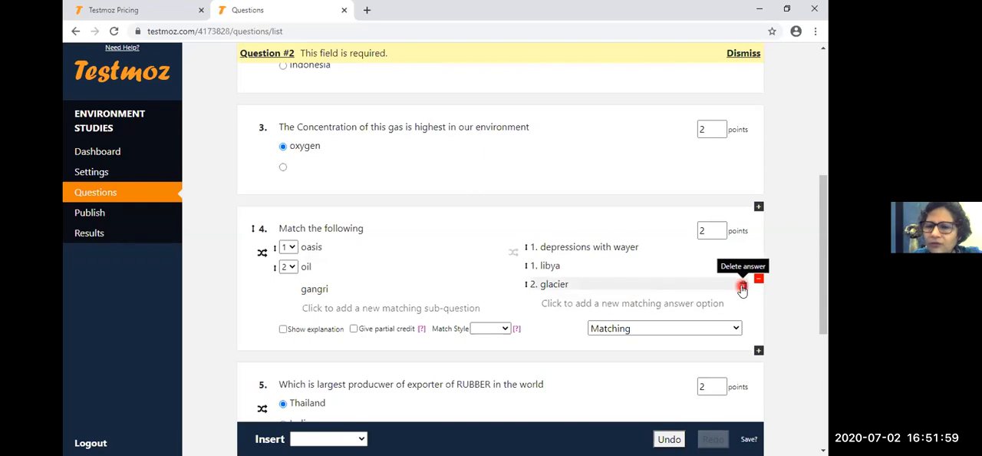
click(741, 287)
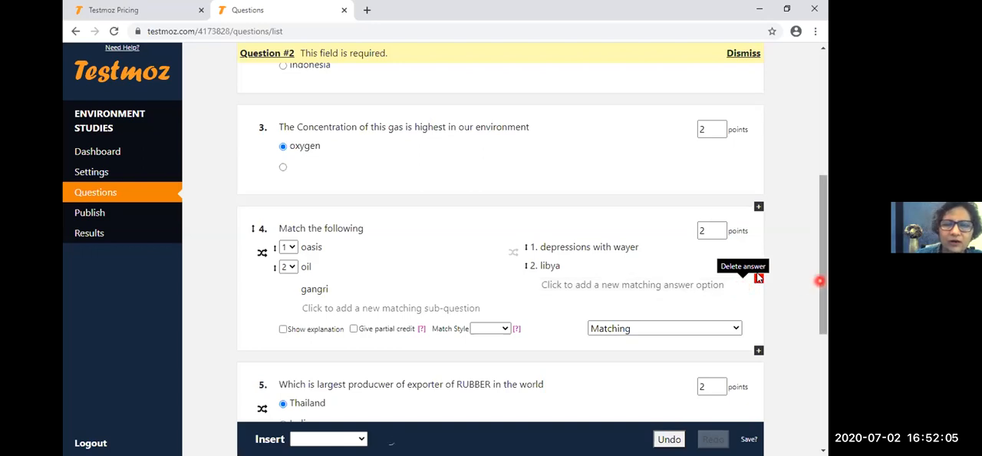
drag(820, 278, 824, 287)
click(330, 271)
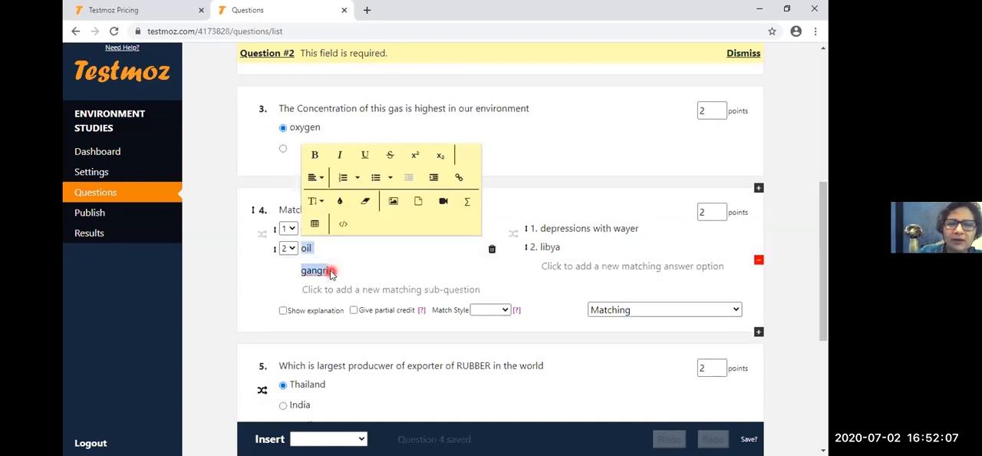
key(BackSpace)
click(259, 248)
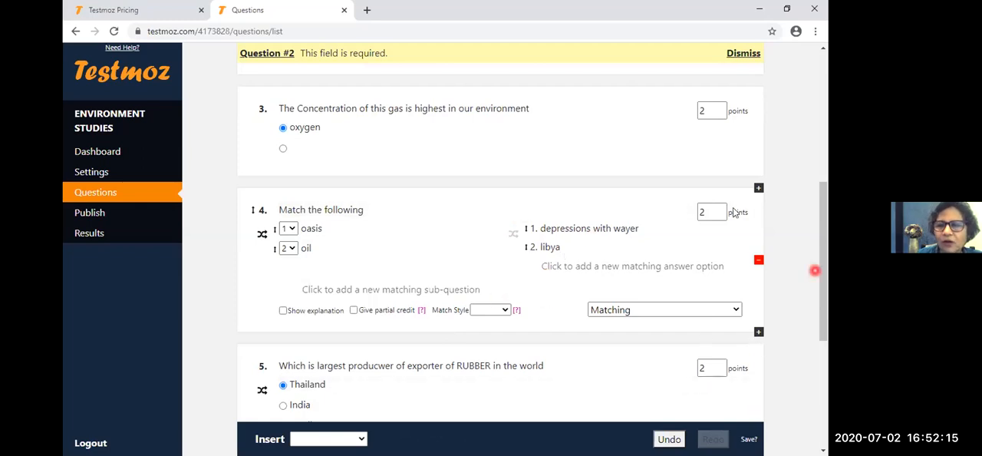
drag(824, 322, 825, 333)
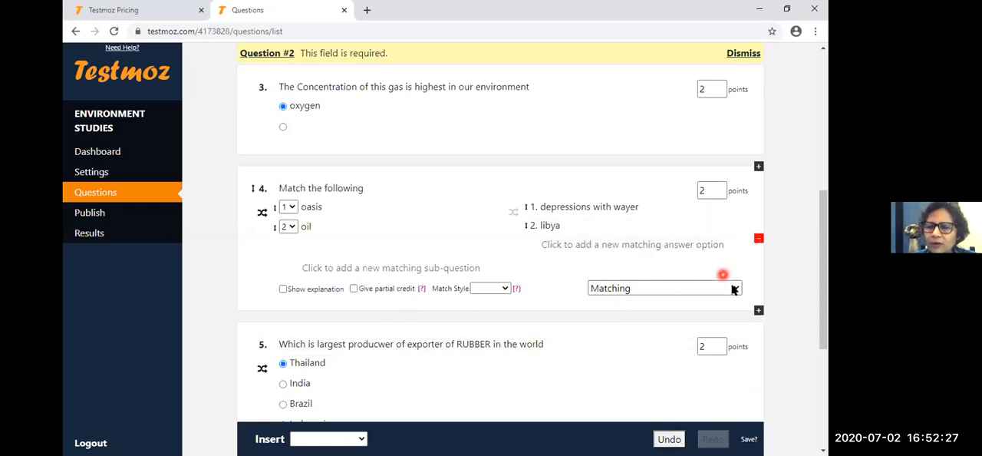
click(706, 285)
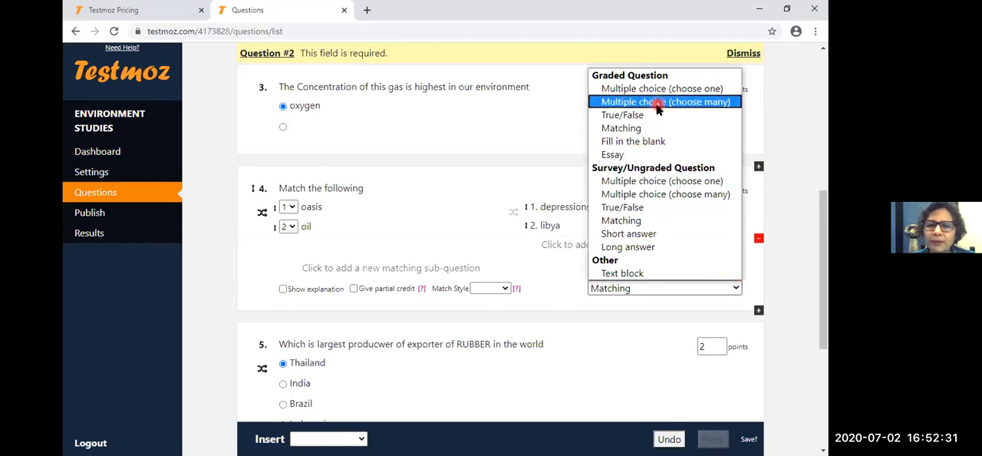
click(646, 129)
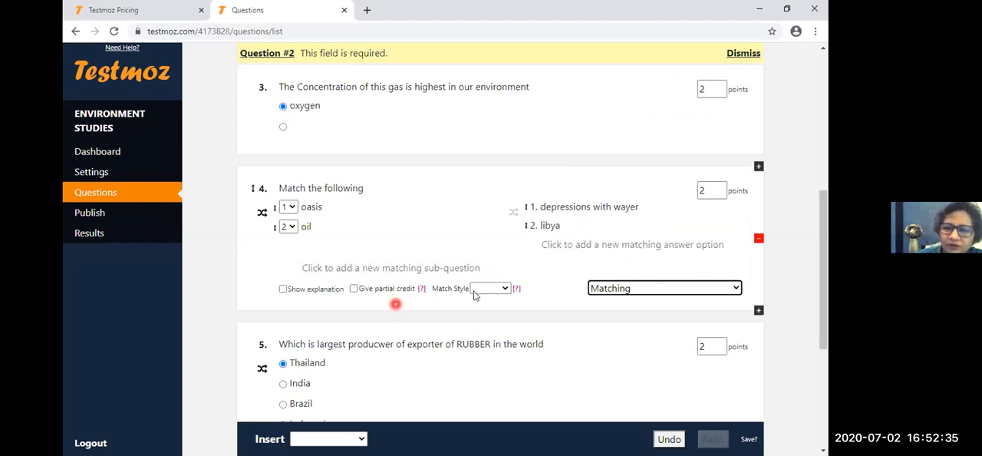
- Set question 4's match style to Numeric and enable partial credit
click(504, 288)
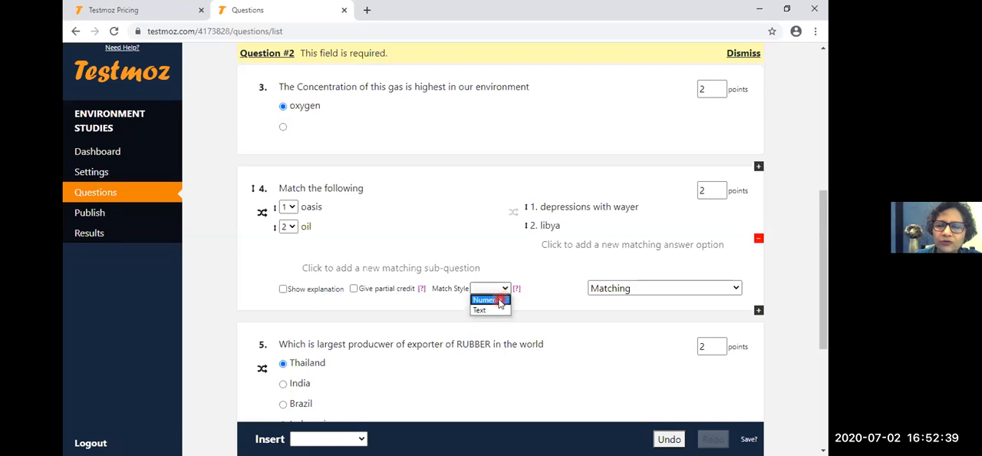
click(498, 300)
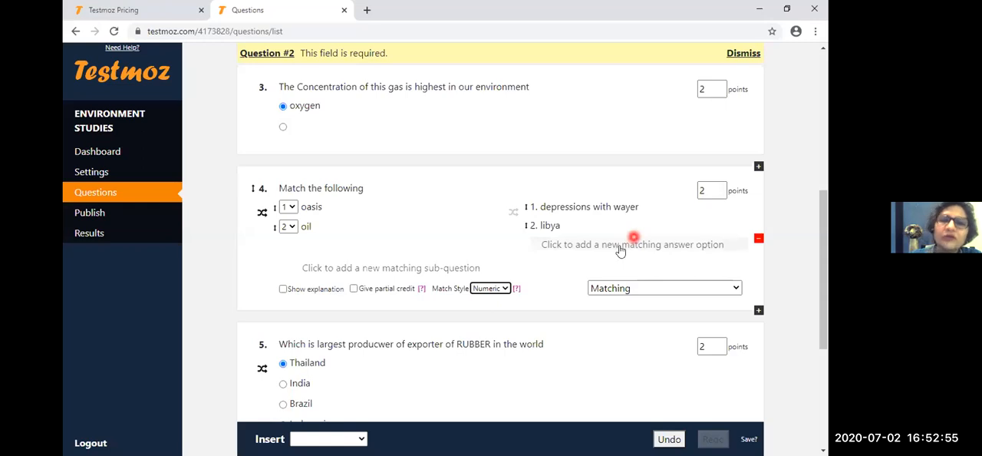
click(354, 287)
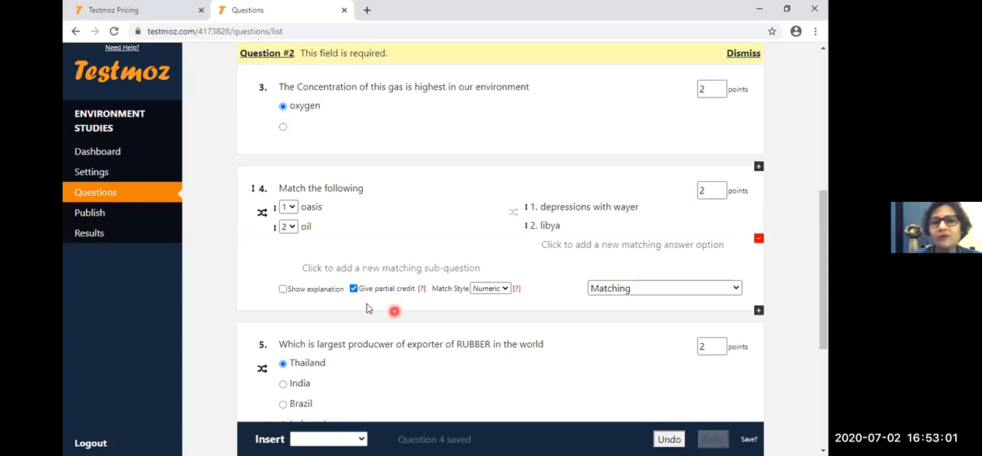
- Set the points for the "Match the following" question to 4
double_click(718, 191)
text(1)
double_click(719, 189)
text(4)
click(720, 187)
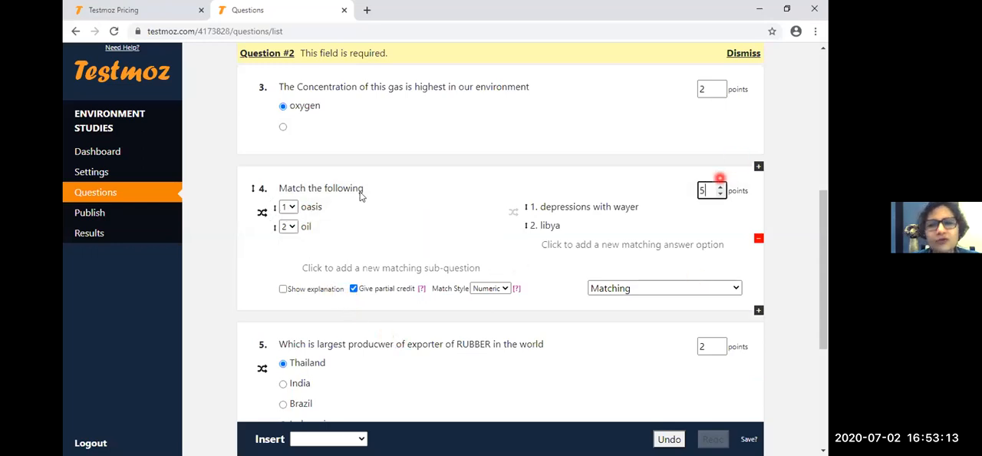
click(720, 194)
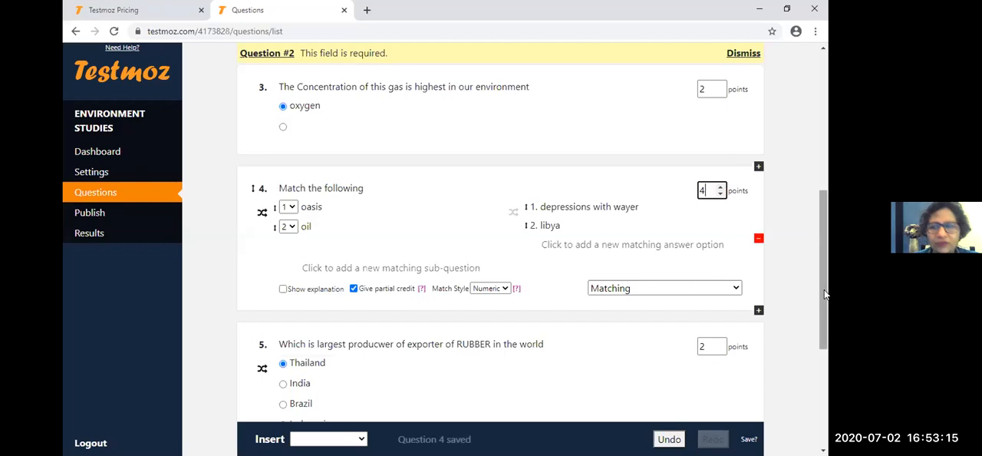
- Insert a new question below the "Match the following" question and change its type to graded Essay
scroll(827, 337, down, 1)
scroll(826, 338, down, 1)
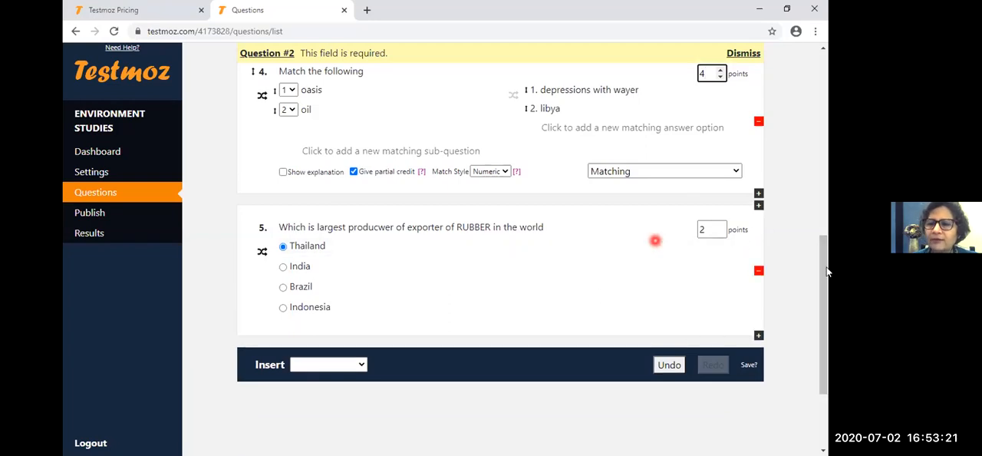
scroll(827, 271, down, 1)
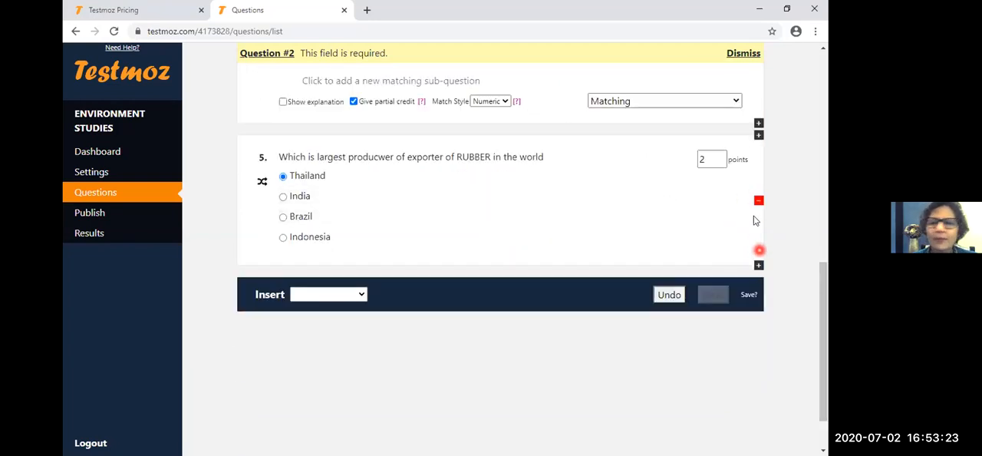
click(758, 134)
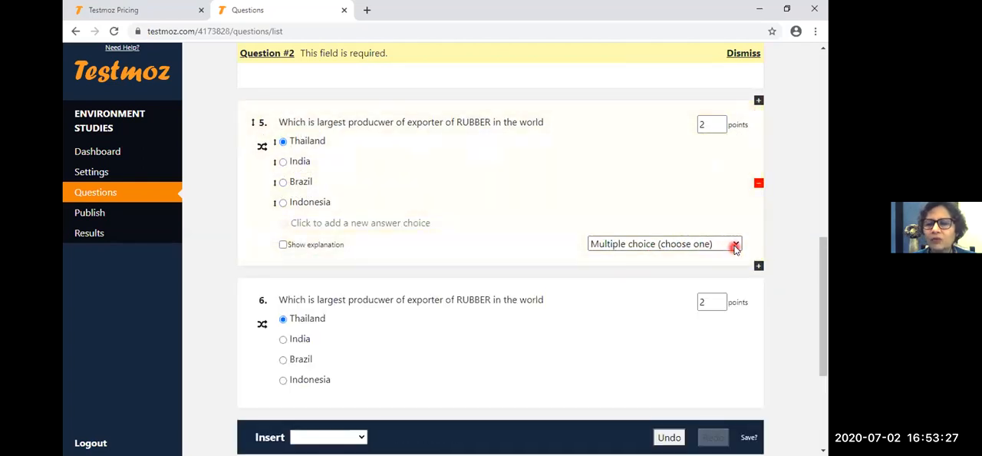
click(735, 244)
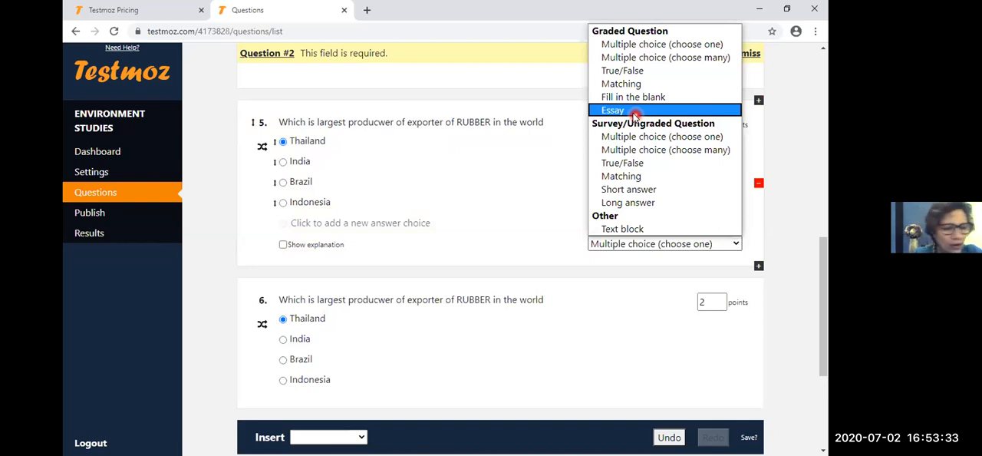
click(633, 112)
- Replace the essay question's text with "Expalin an eco system"
triple_click(445, 123)
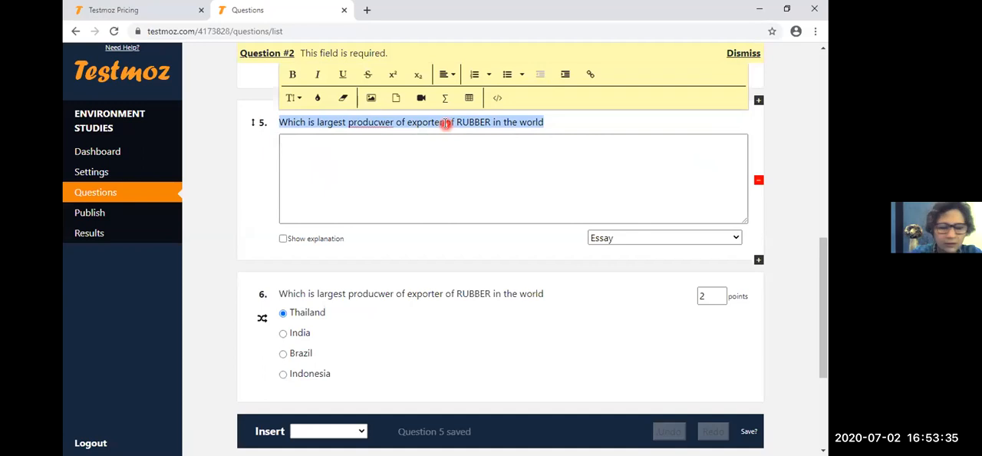
key(BackSpace)
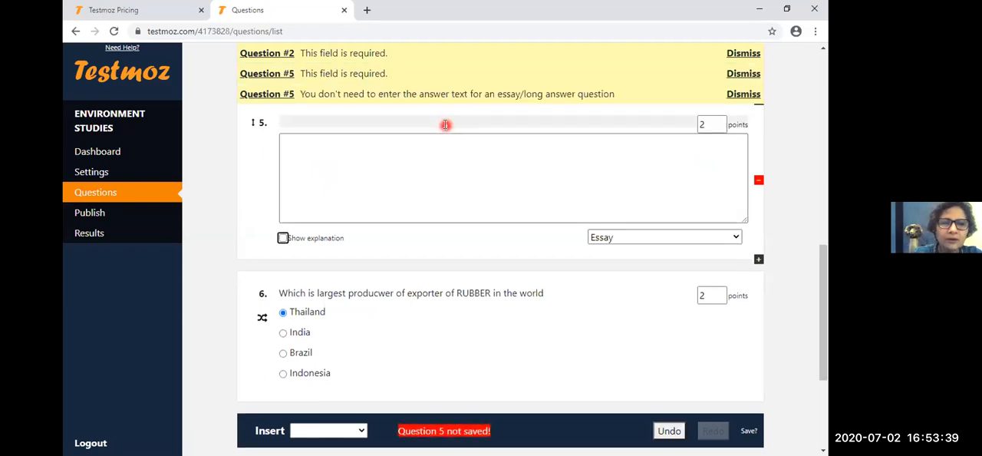
click(445, 124)
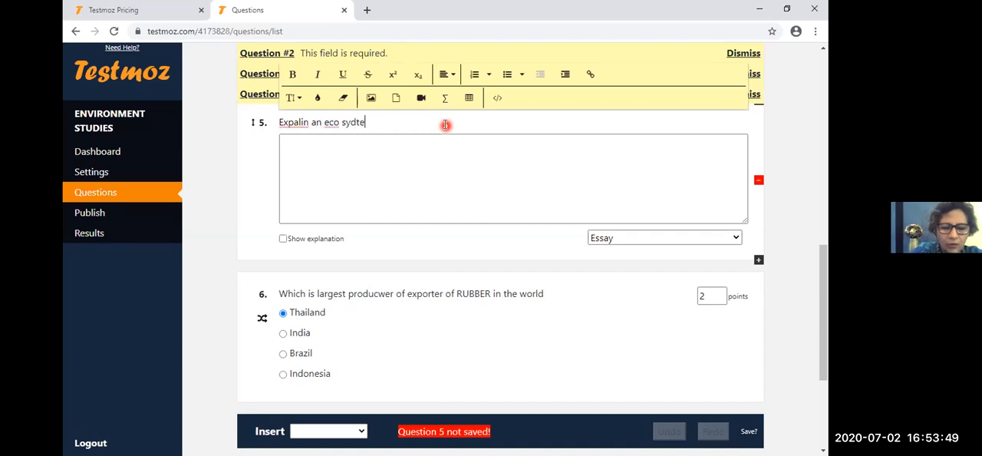
text(m)
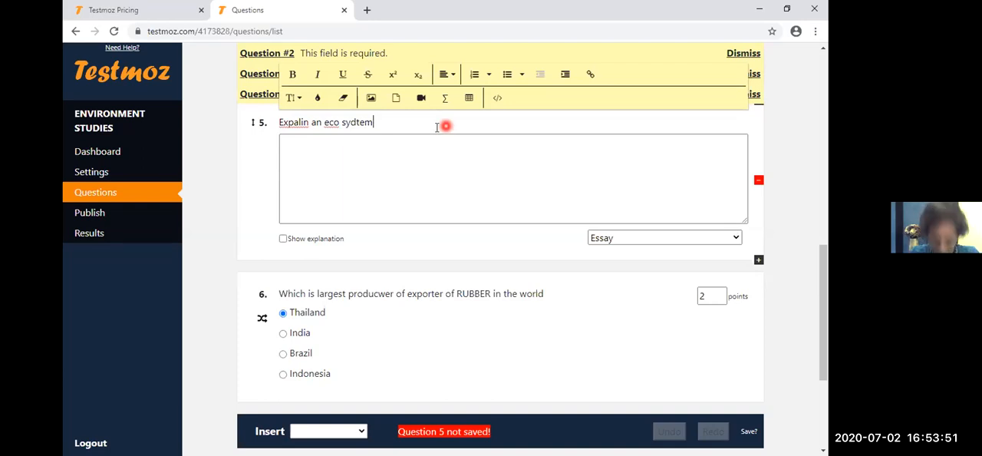
key(BackSpace)
key(BackSpace)
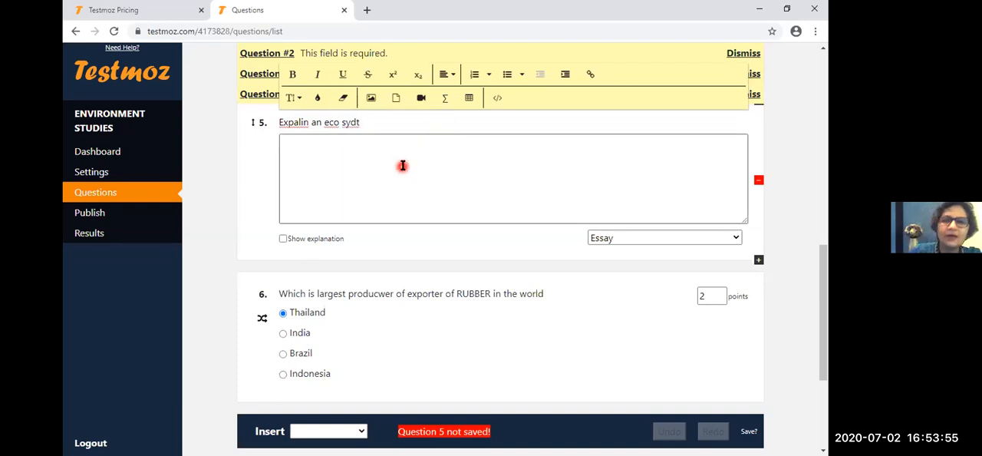
key(BackSpace)
key(BackSpace)
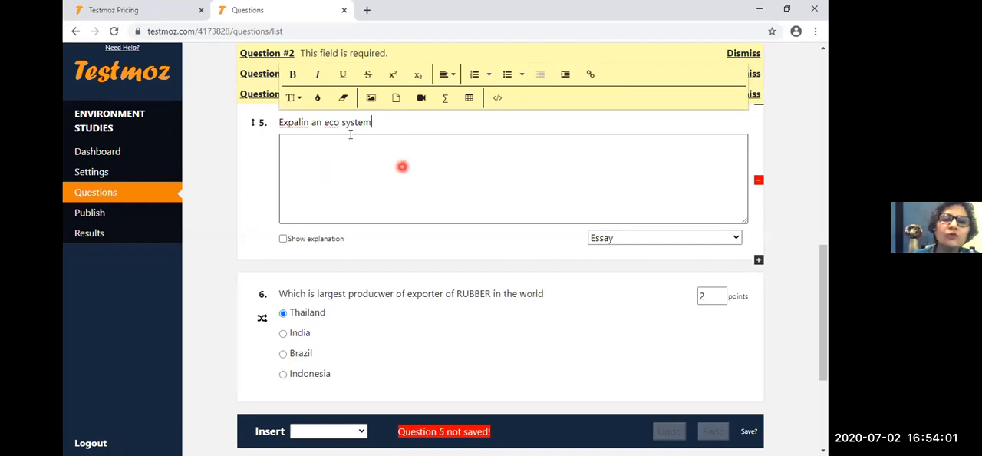
- Correct the first word of the essay question to "Explain" and delete that question
click(311, 124)
key(BackSpace)
key(BackSpace)
key(BackSpace)
key(BackSpace)
key(BackSpace)
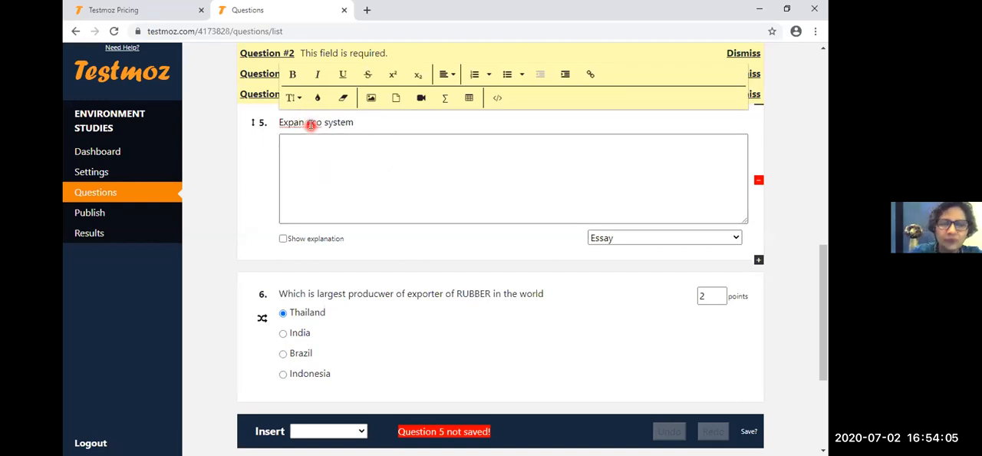
text(lain)
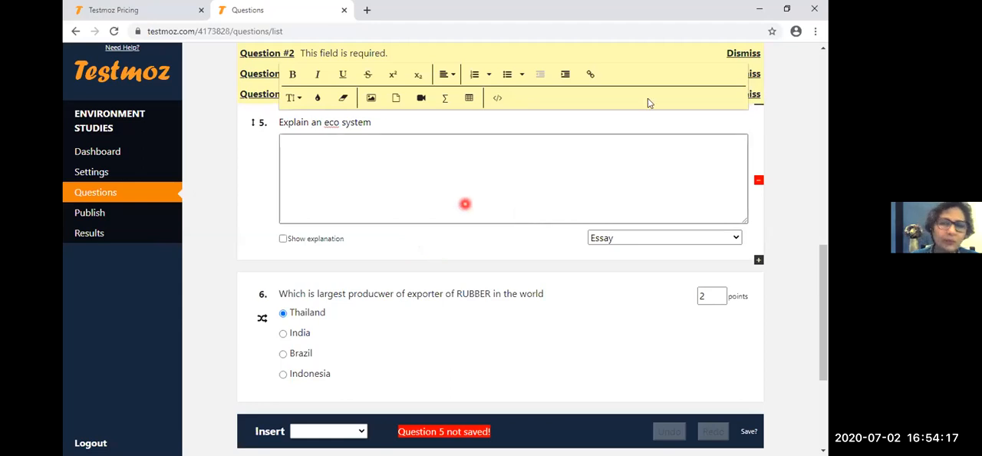
click(760, 180)
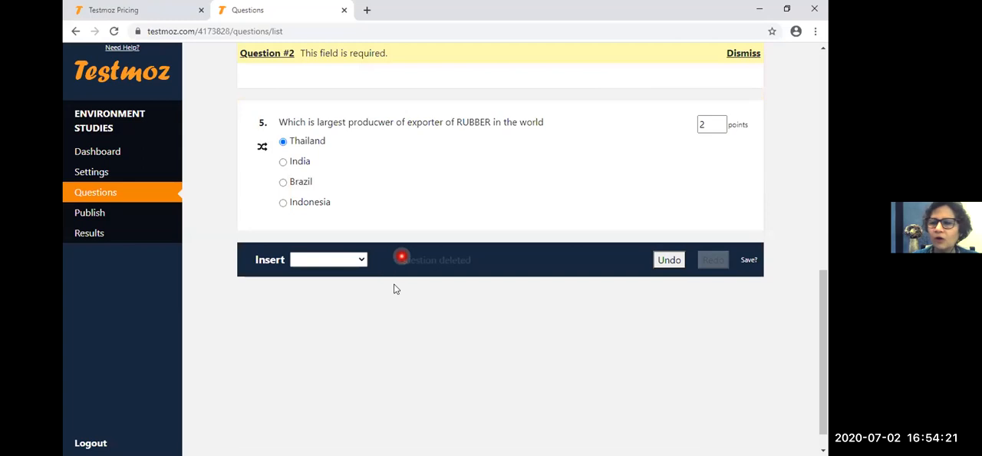
- Insert a new question below question 5 and change its type to graded Fill in the blank
click(758, 230)
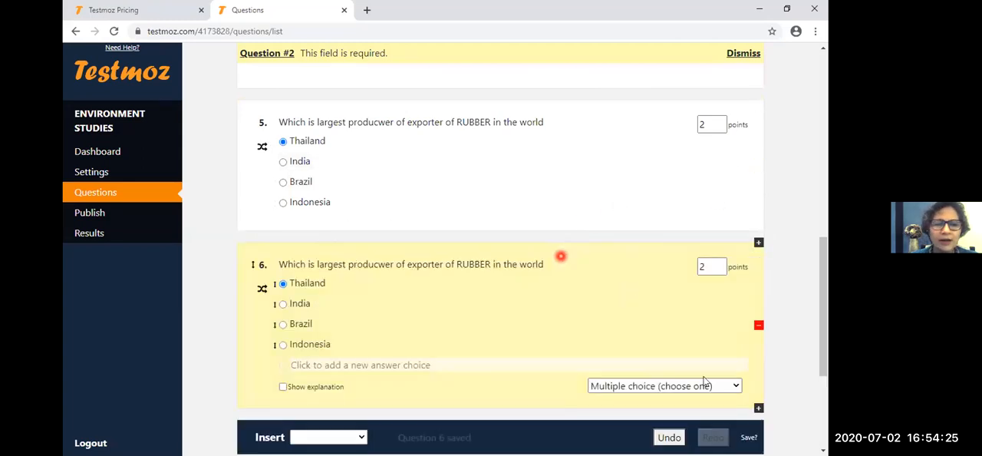
click(736, 386)
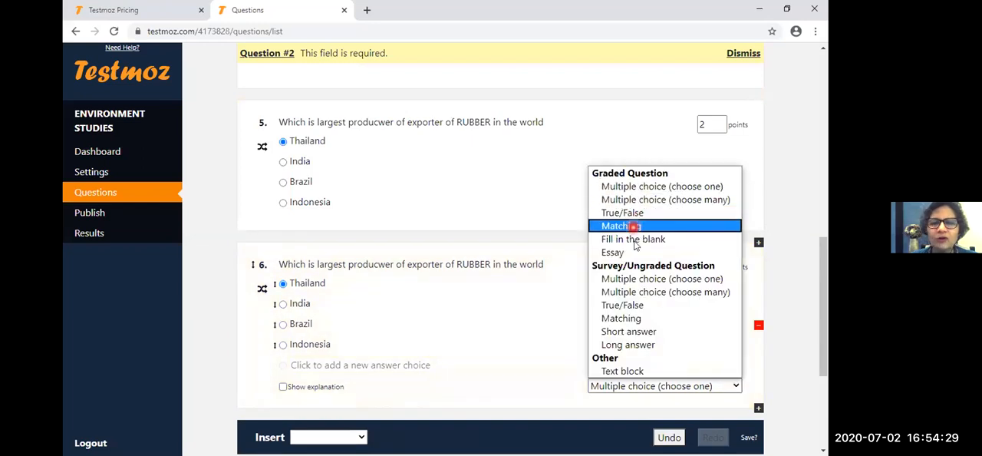
click(635, 239)
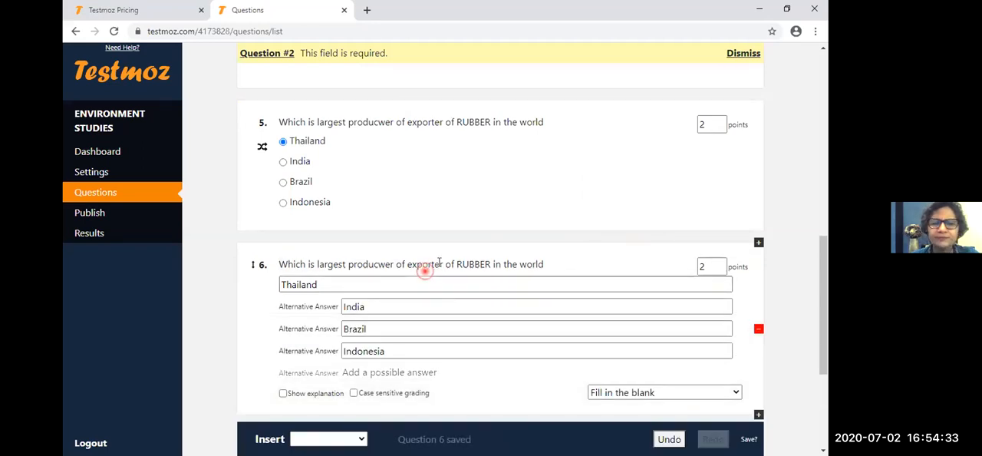
triple_click(438, 264)
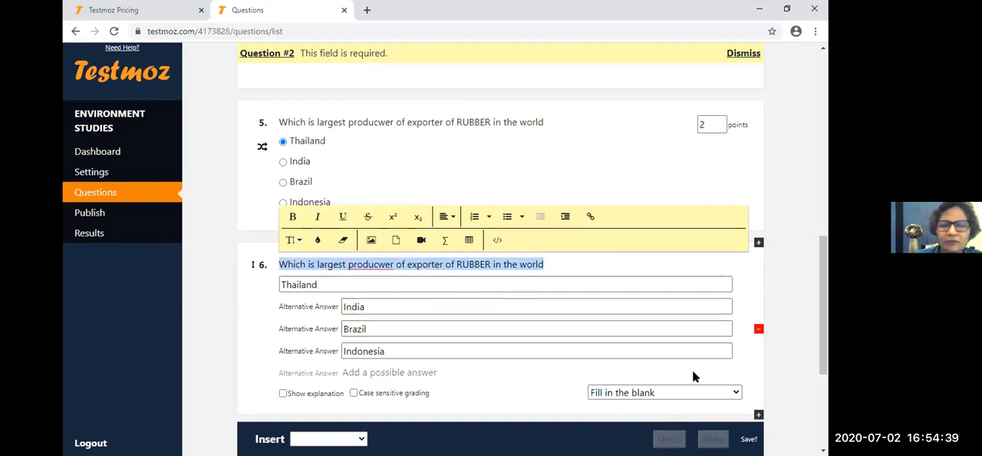
- Enable case sensitive grading for fill-in-the-blank question 6 and turn it off again
drag(824, 362, 825, 389)
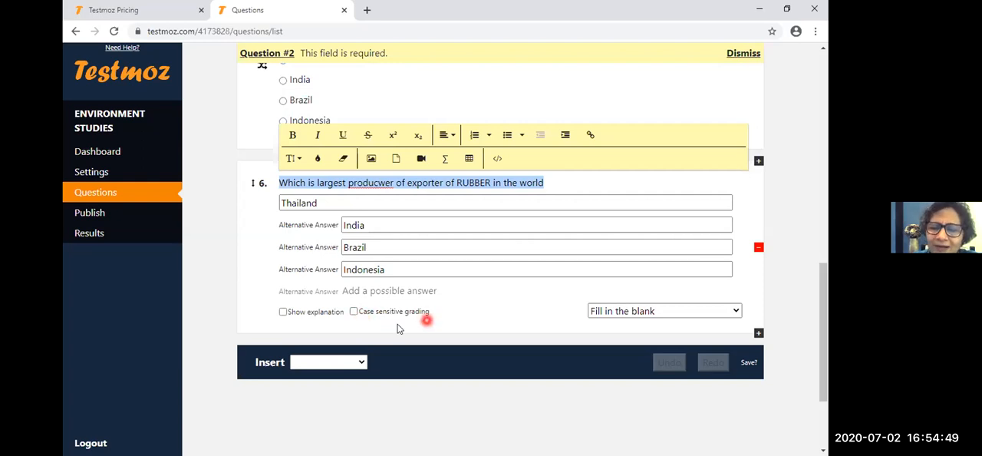
click(358, 225)
click(353, 311)
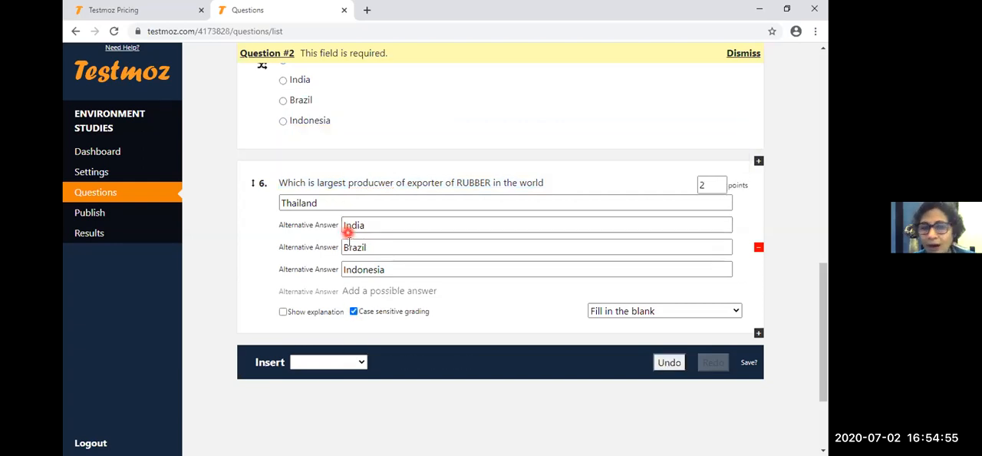
click(350, 269)
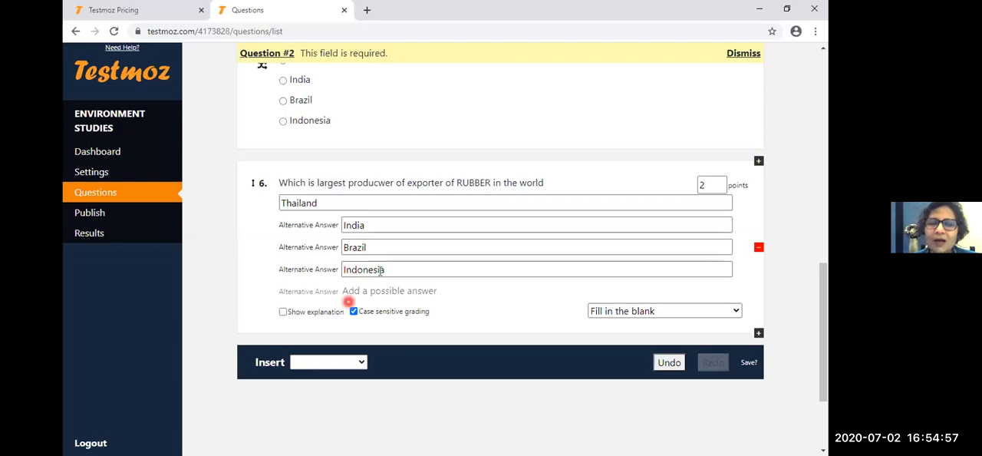
click(354, 310)
click(354, 311)
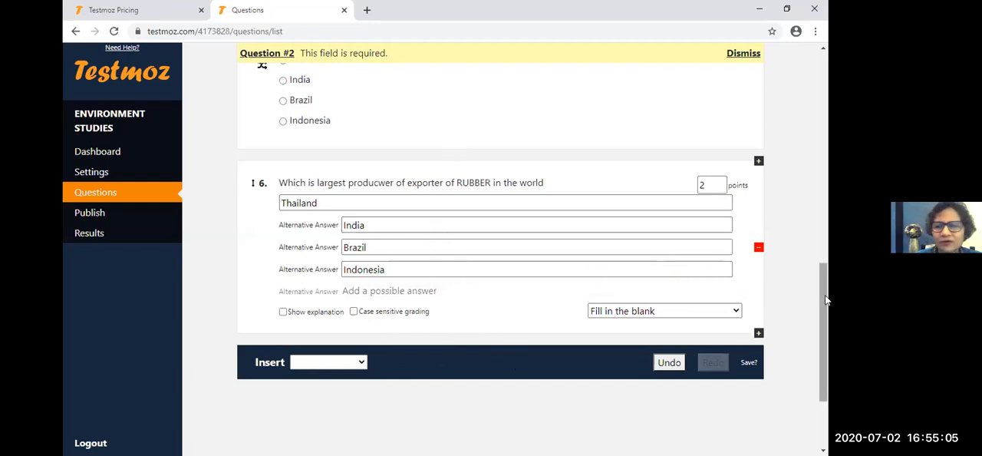
- Check how the question list is saved and dismiss the save notice
drag(824, 305, 823, 305)
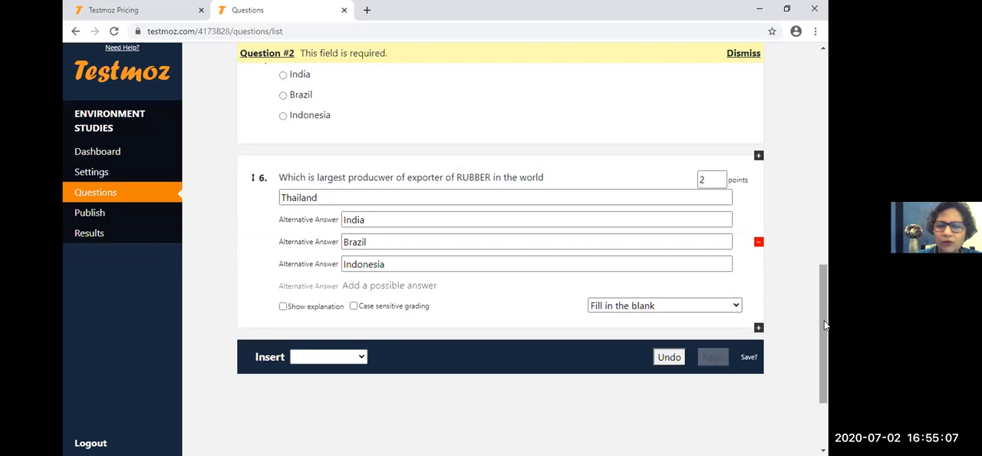
scroll(752, 344, down, 1)
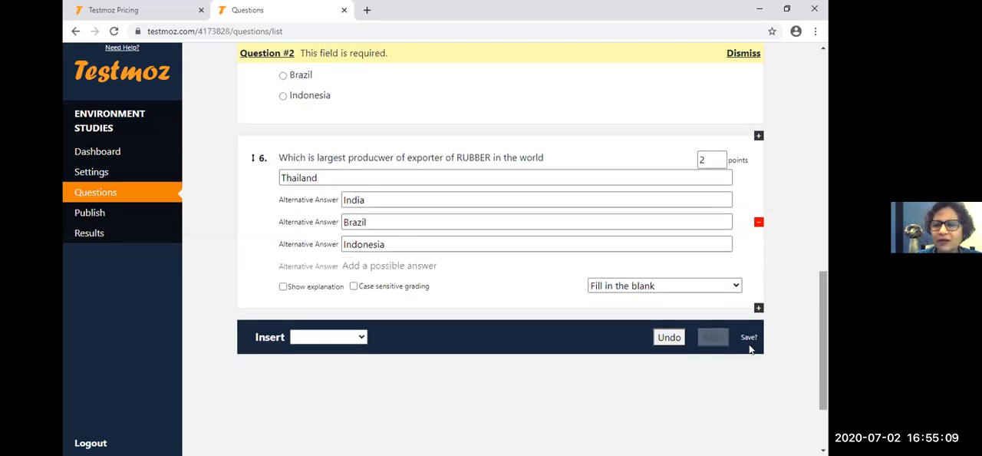
click(750, 342)
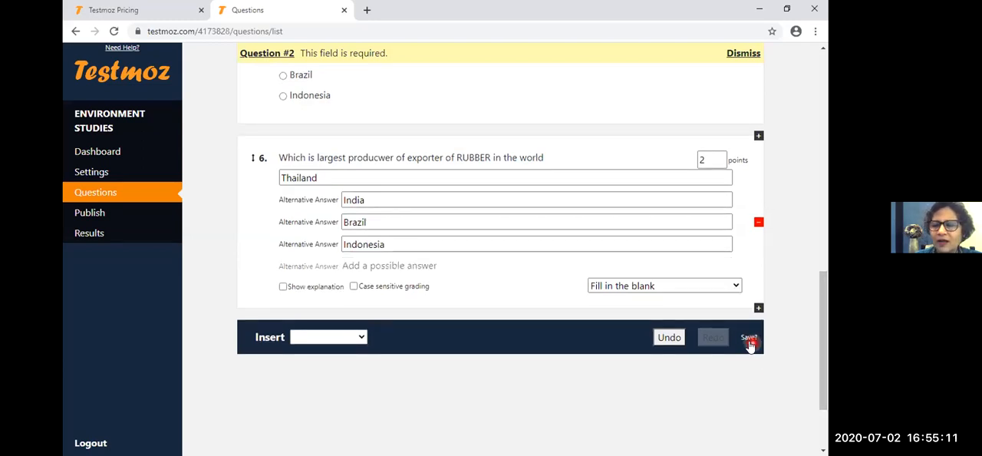
click(749, 340)
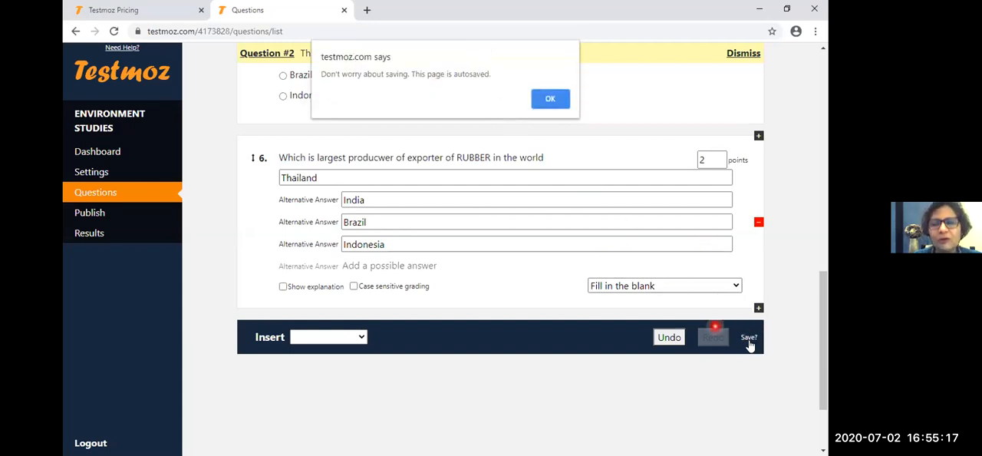
click(551, 99)
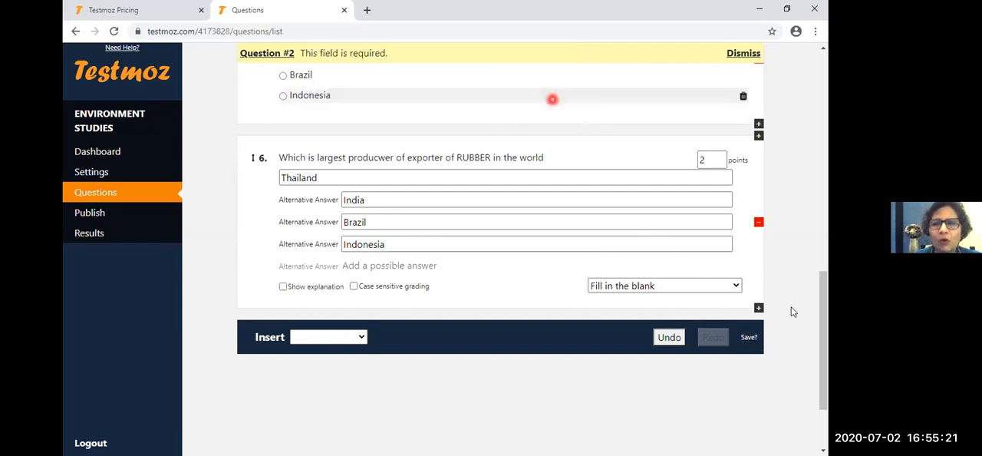
click(748, 338)
click(822, 366)
click(822, 344)
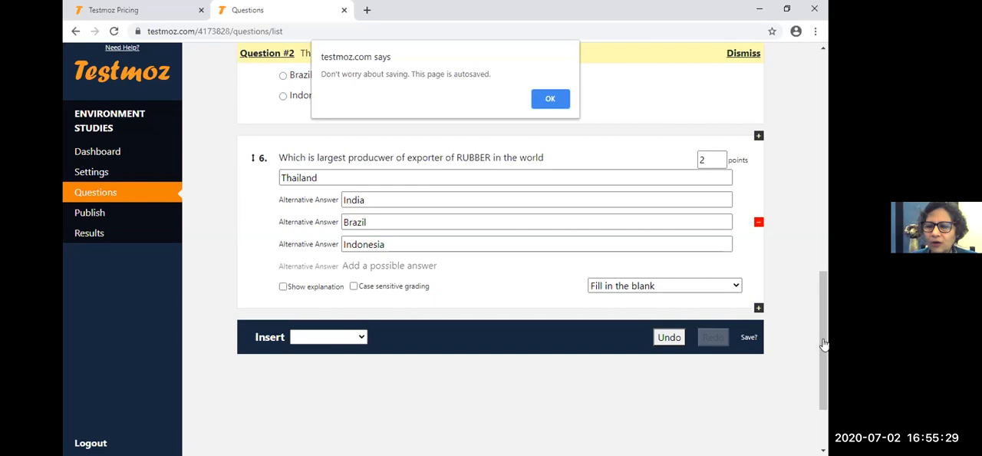
click(543, 99)
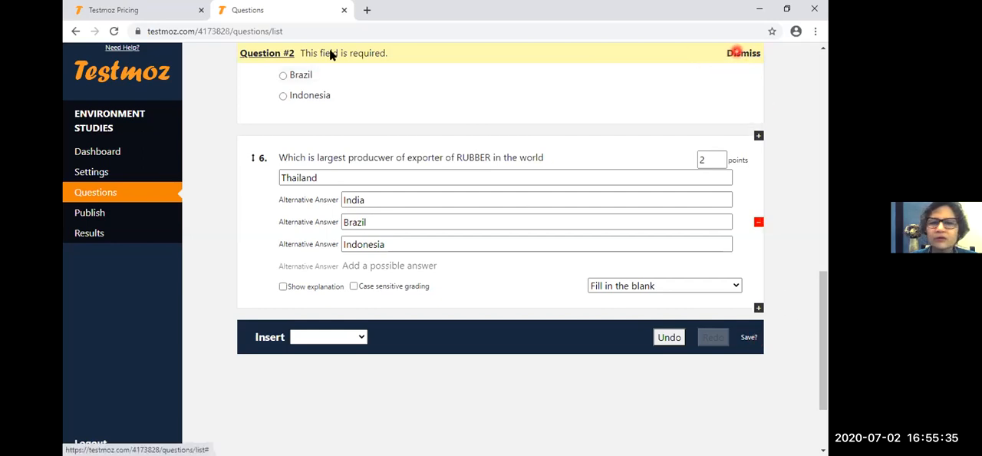
- Mark Brazil as the correct answer of question 5 and review the question list from the first to the last question
click(283, 75)
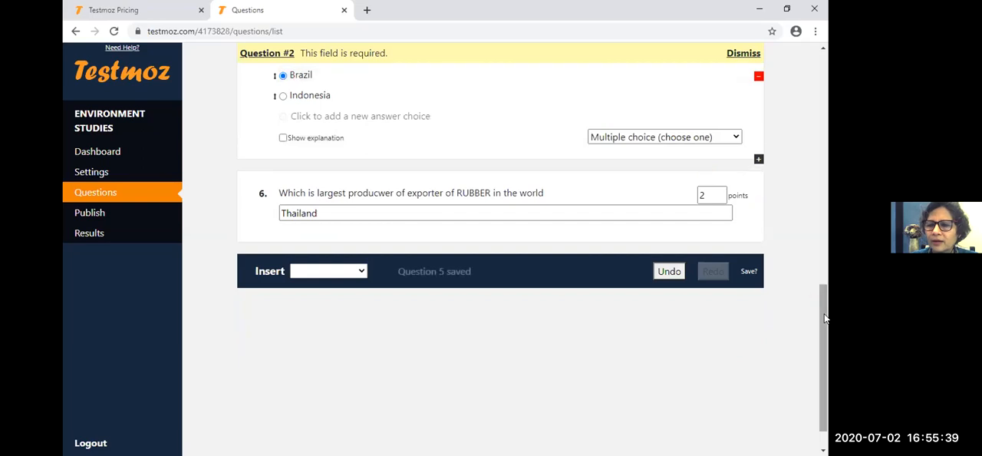
drag(825, 318, 824, 115)
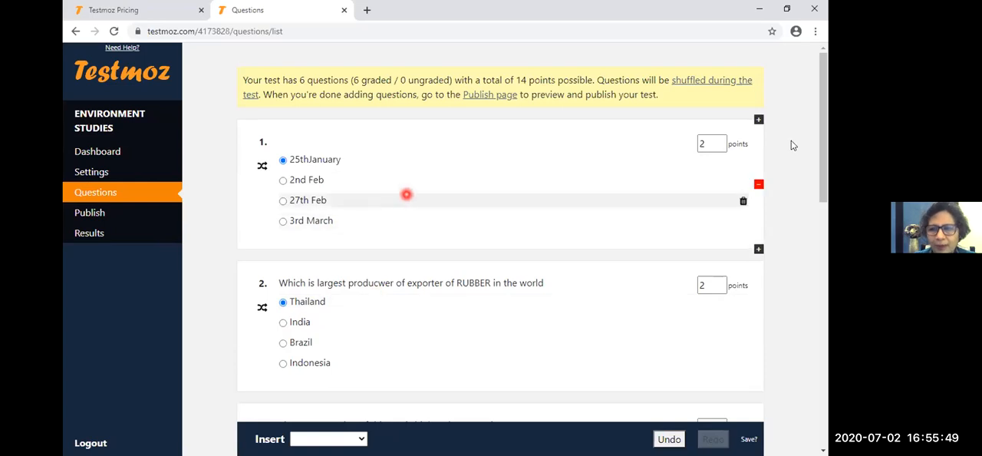
drag(822, 145, 829, 445)
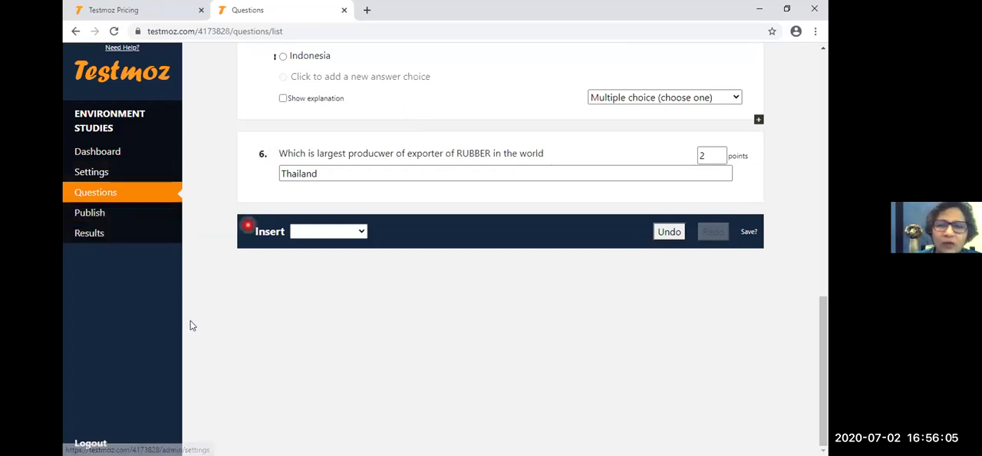
- Open the test preview from the Publish page and log in to the test's administration area
click(137, 219)
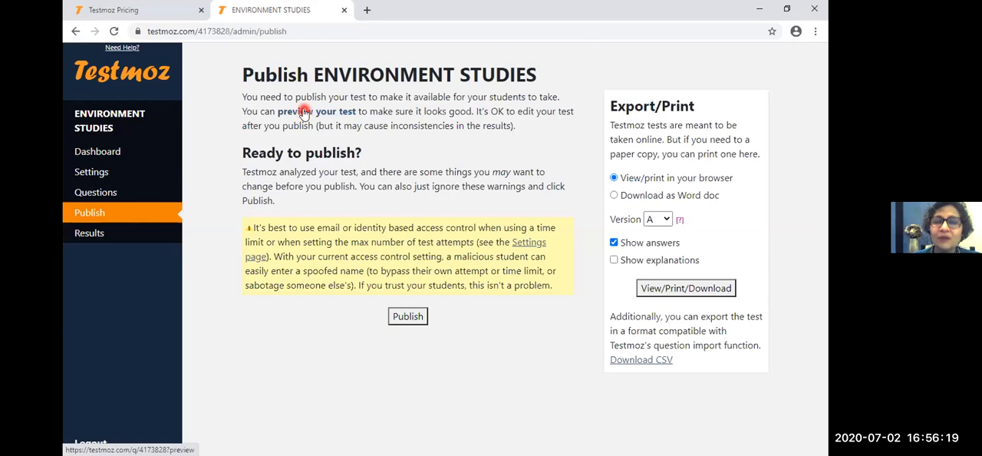
click(304, 112)
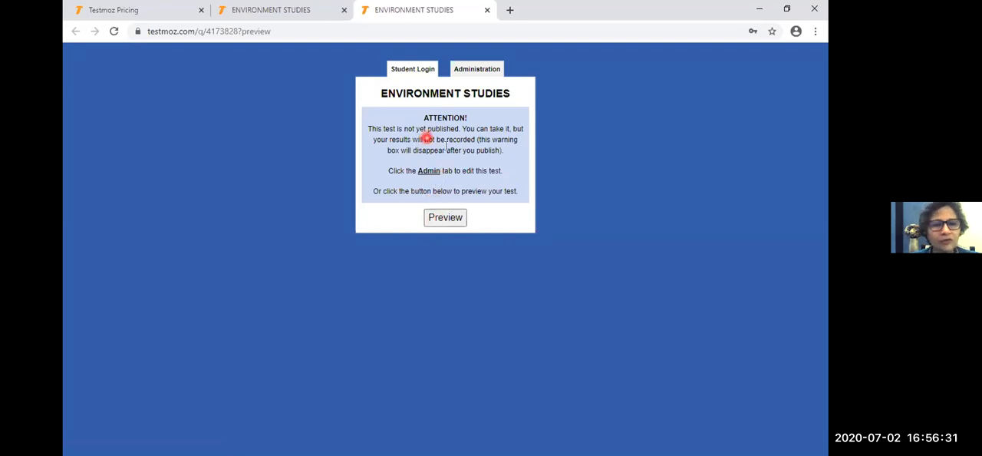
click(482, 69)
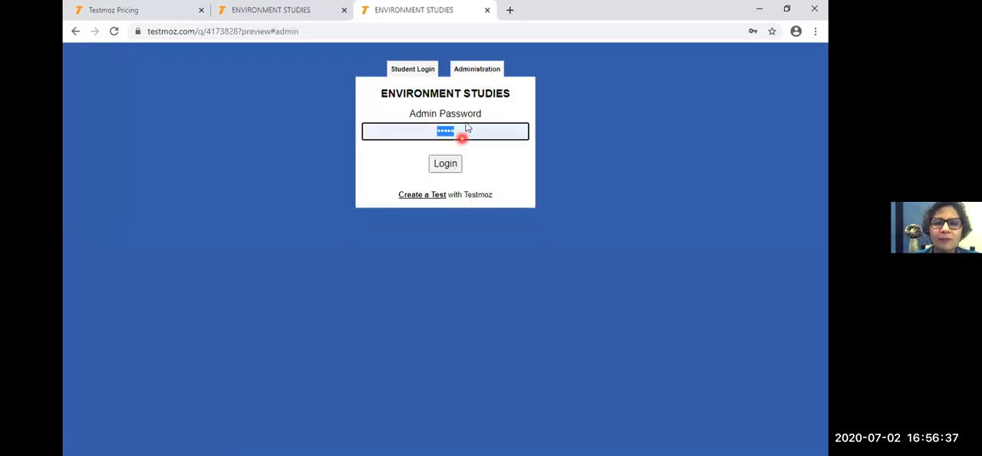
click(449, 163)
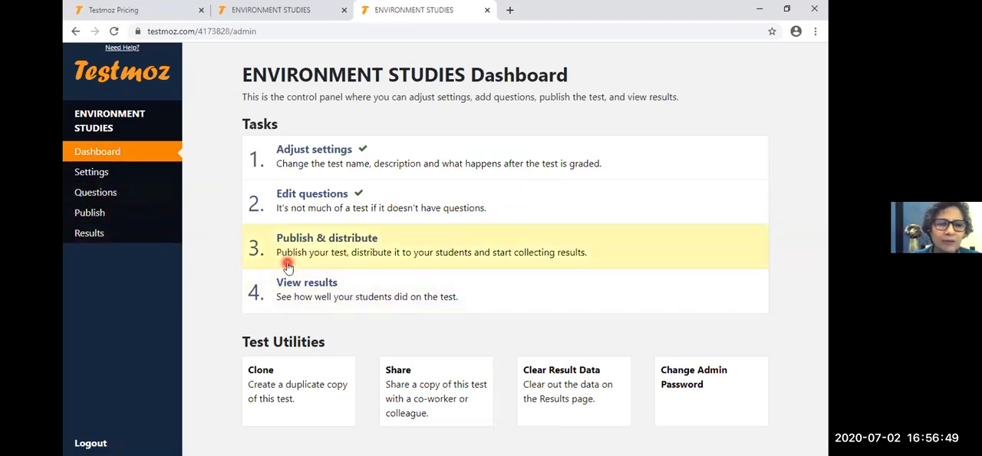
- Open the test's question list and review the questions, marked answers and points
click(329, 203)
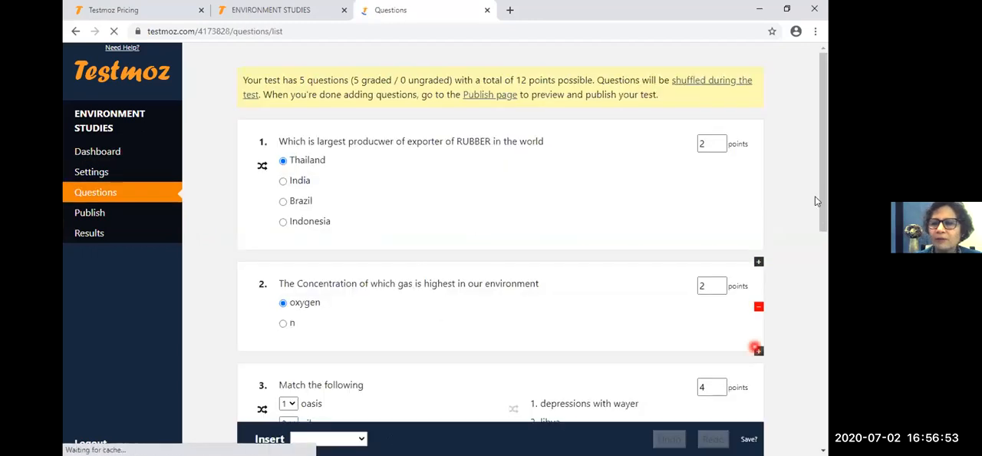
scroll(825, 330, down, 8)
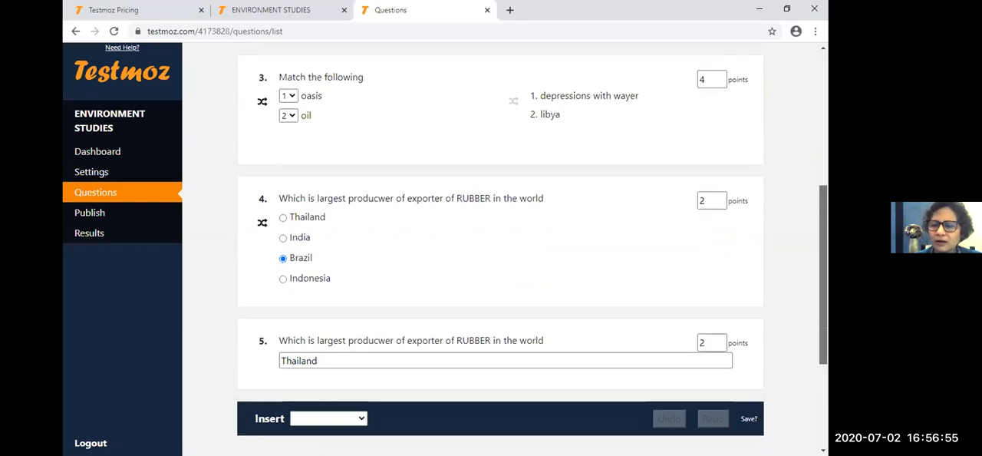
scroll(818, 254, up, 5)
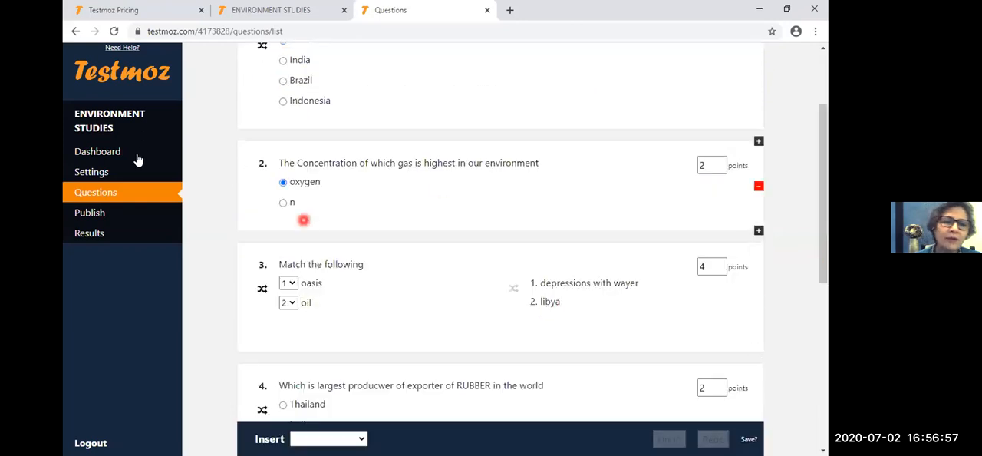
- Open the printable version A of the test with answers from the Publish page and review all its questions
click(125, 212)
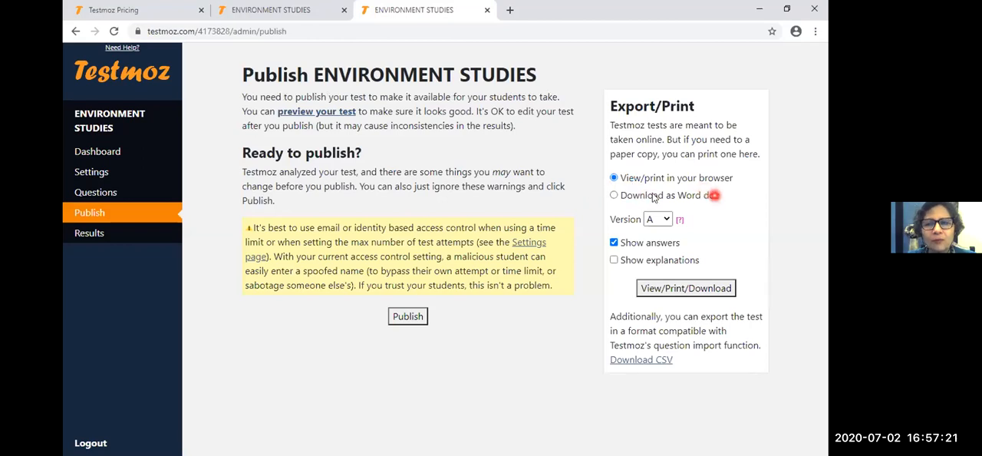
click(662, 288)
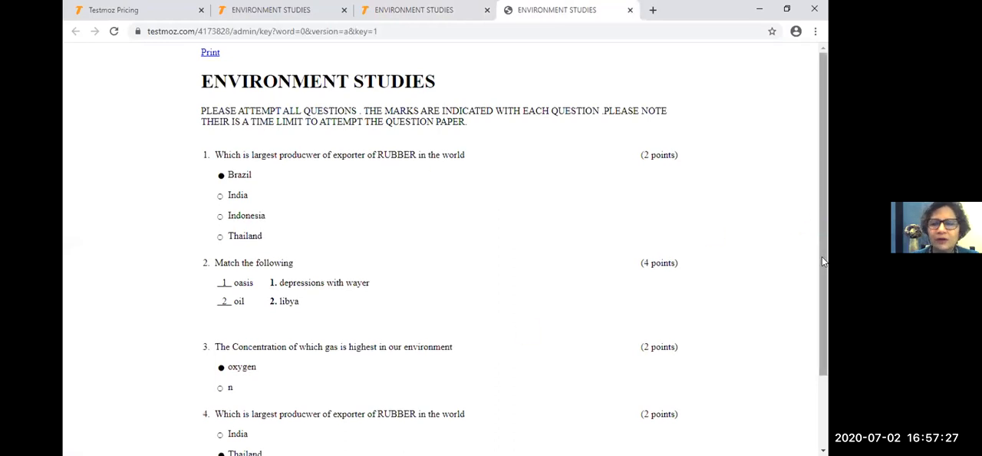
scroll(822, 287, down, 1)
scroll(826, 368, down, 2)
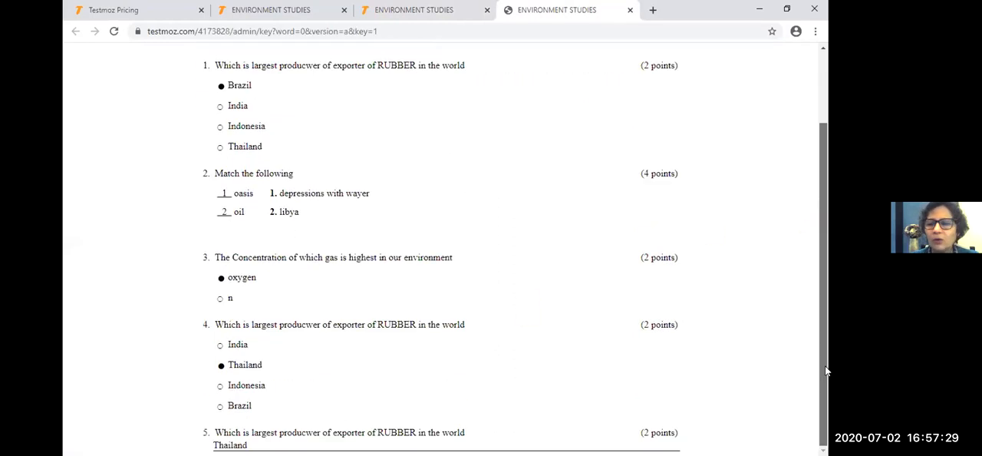
scroll(826, 370, up, 2)
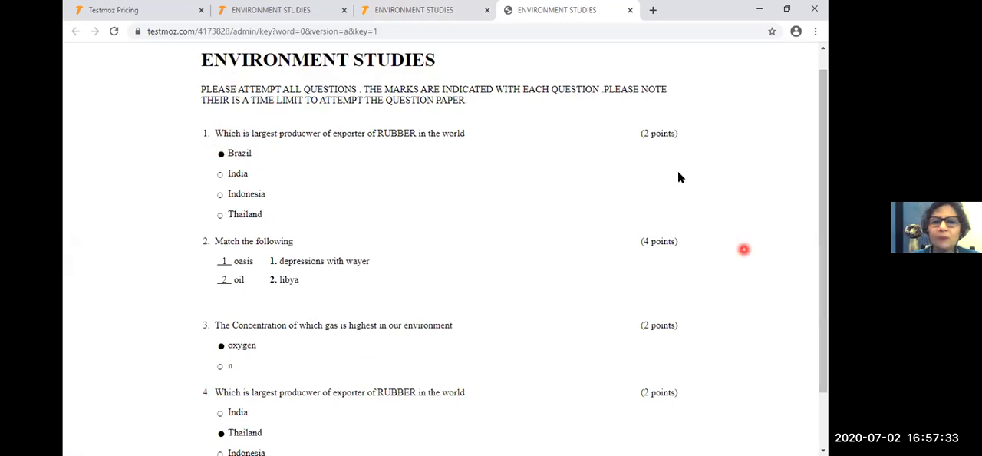
- Return to the Publish page and publish the ENVIRONMENT STUDIES test
click(420, 9)
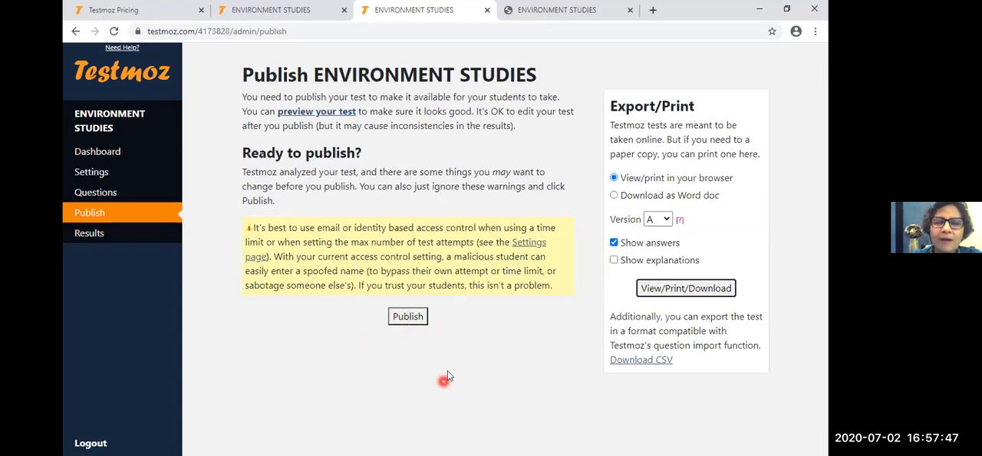
click(408, 317)
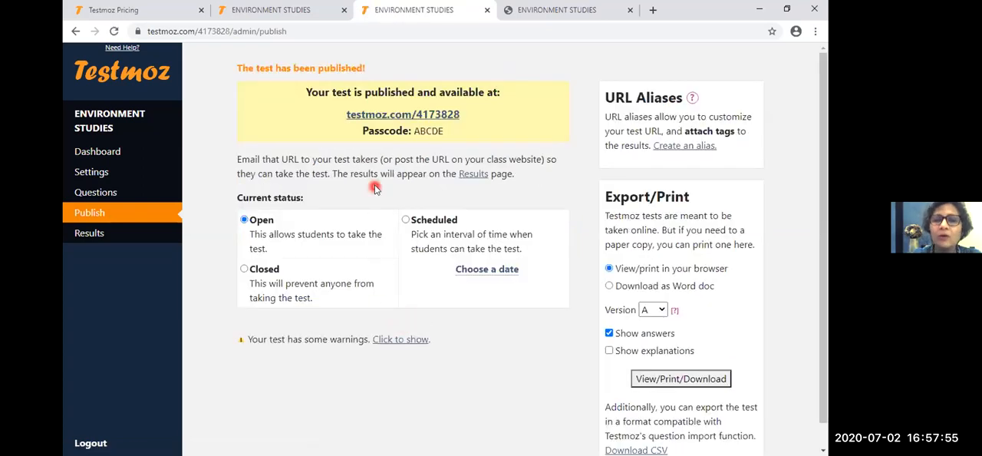
scroll(375, 187, down, 1)
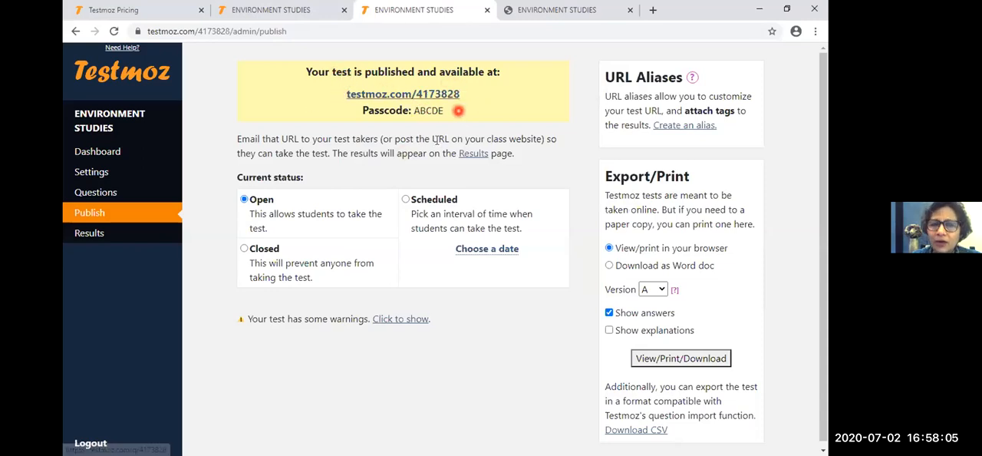
- Highlight the published test's link and passcode to point out what test takers need, and clear the selection
drag(339, 86, 453, 114)
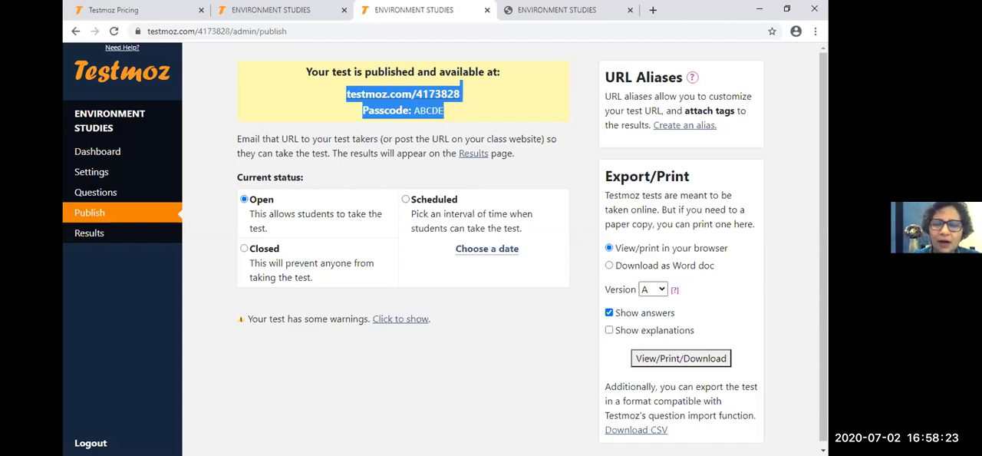
click(507, 427)
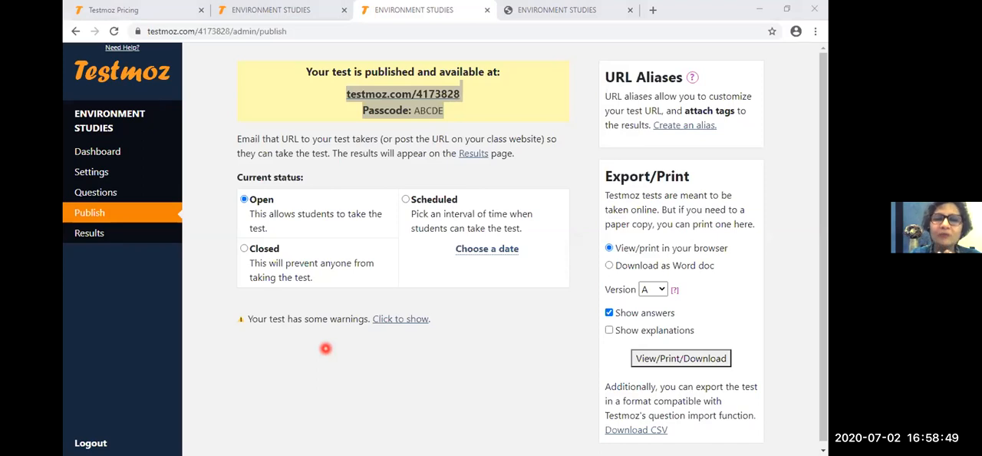
click(642, 94)
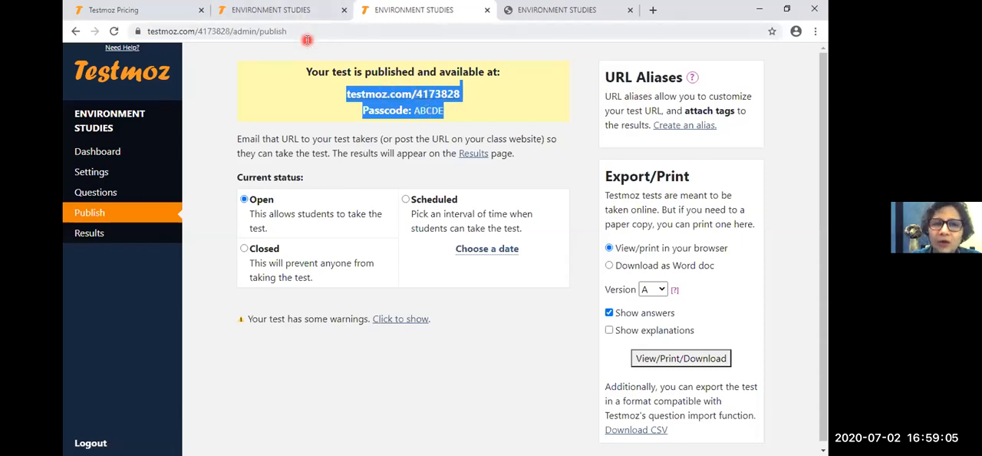
click(428, 112)
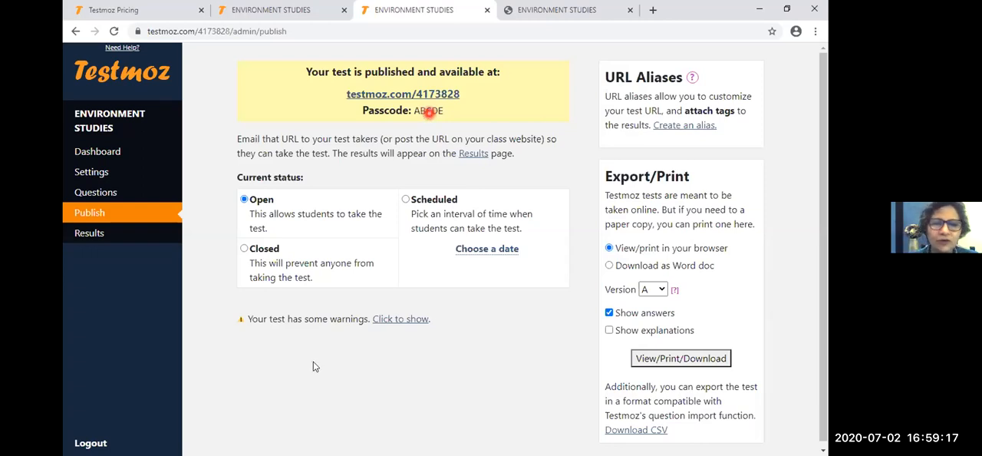
- Try to choose a date for the Scheduled status of the published test and dismiss the membership offer
click(474, 250)
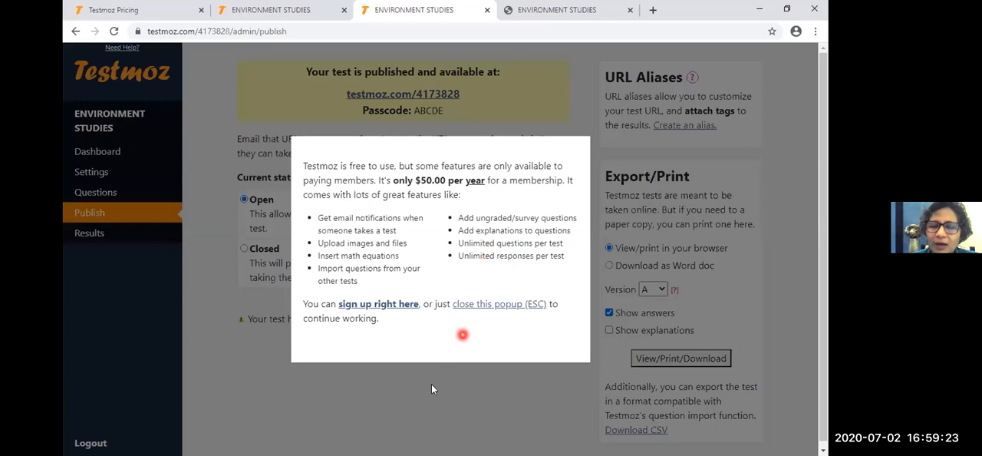
click(226, 308)
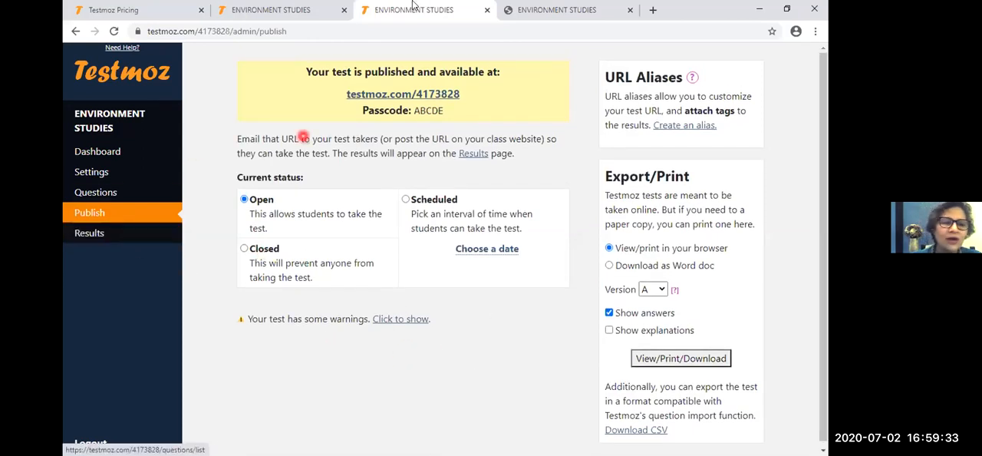
click(559, 11)
click(430, 11)
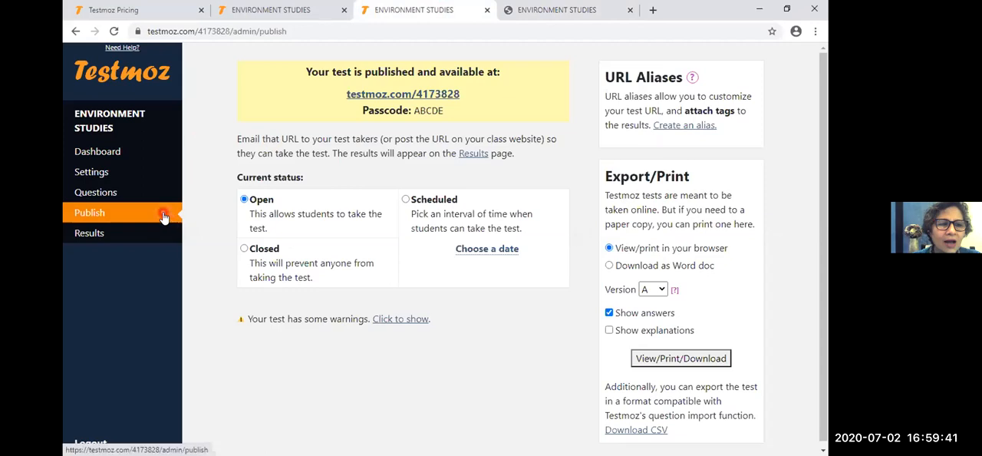
drag(343, 95, 463, 100)
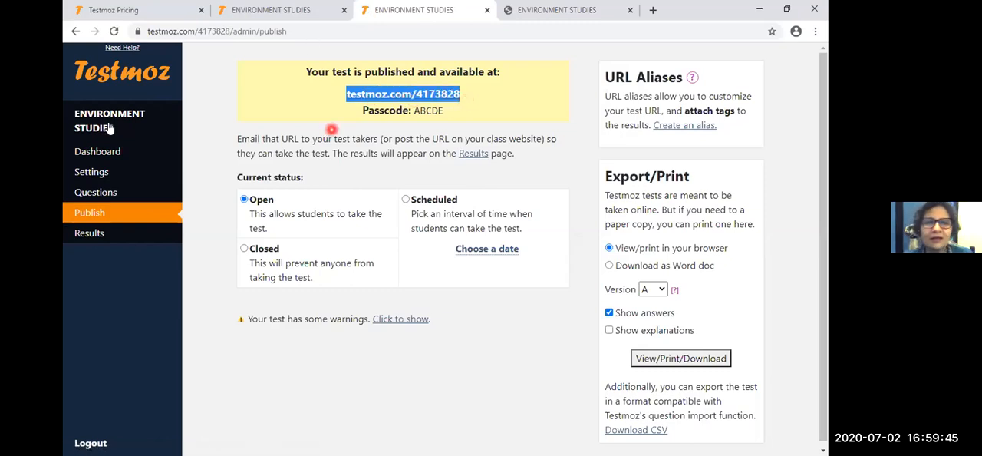
click(99, 209)
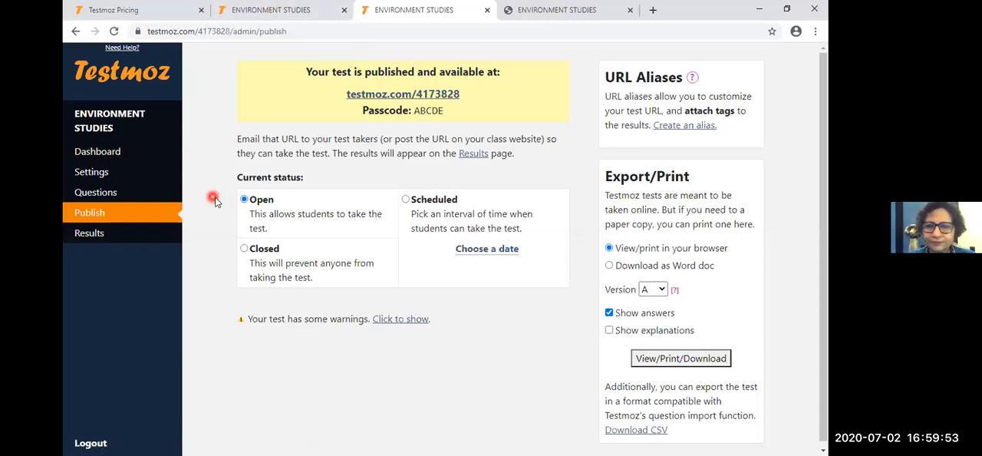
click(135, 217)
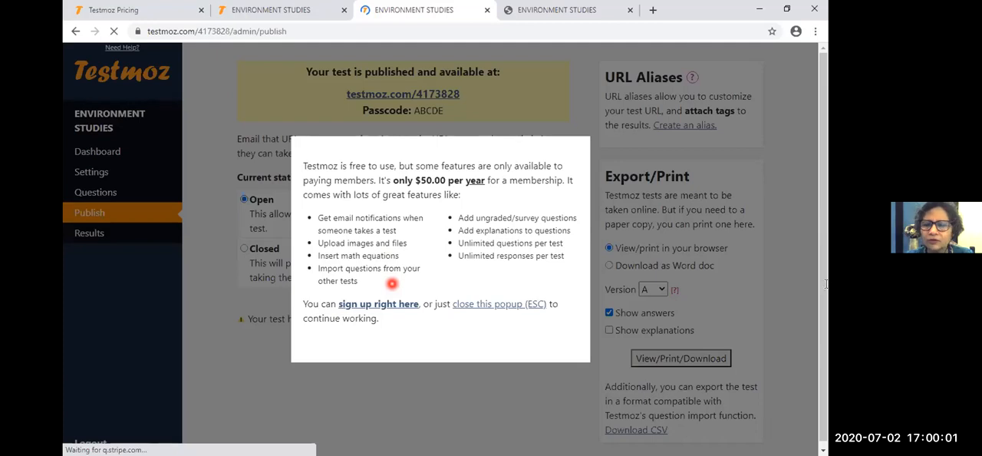
key(Escape)
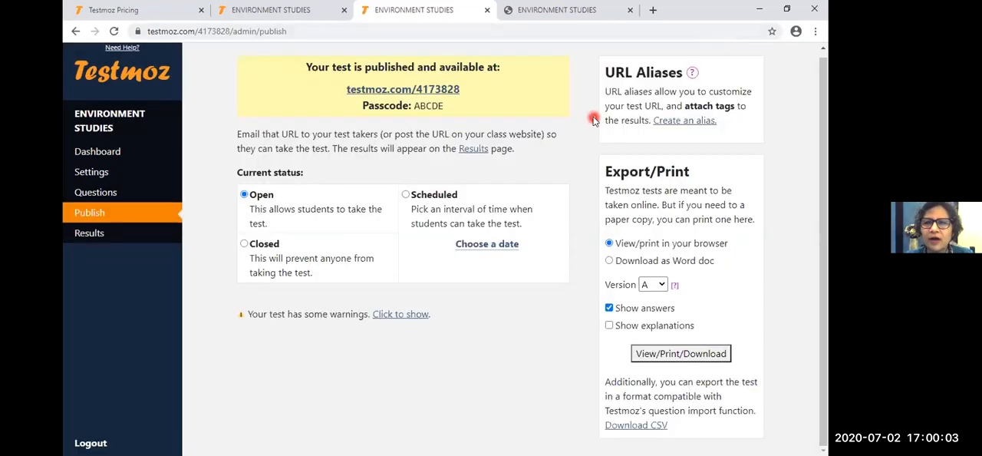
- Copy the published test's link and open it in a new browser tab
click(653, 9)
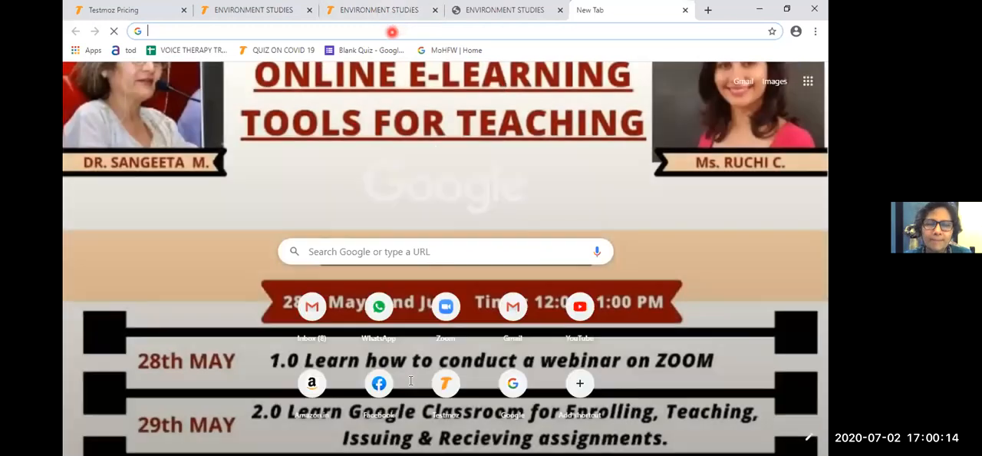
click(393, 33)
click(504, 11)
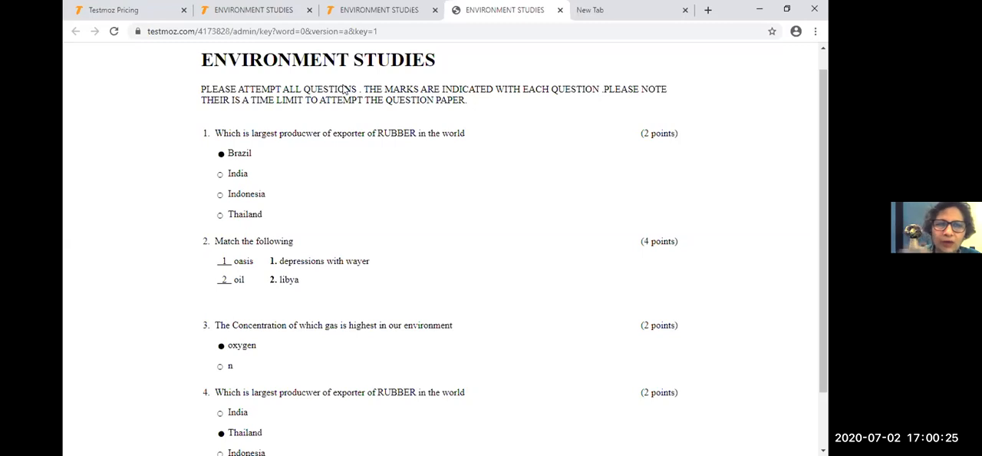
click(378, 11)
drag(345, 88, 473, 88)
key(ctrl+c)
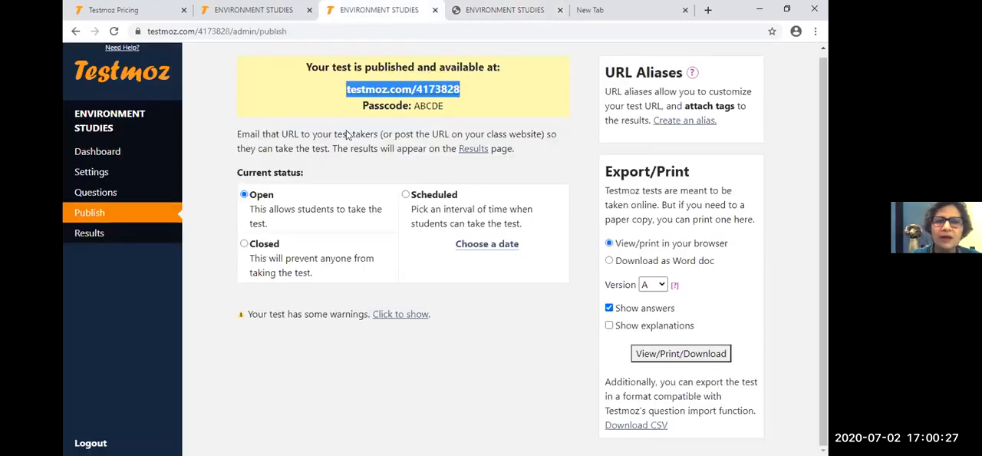
click(606, 10)
right_click(394, 31)
click(412, 111)
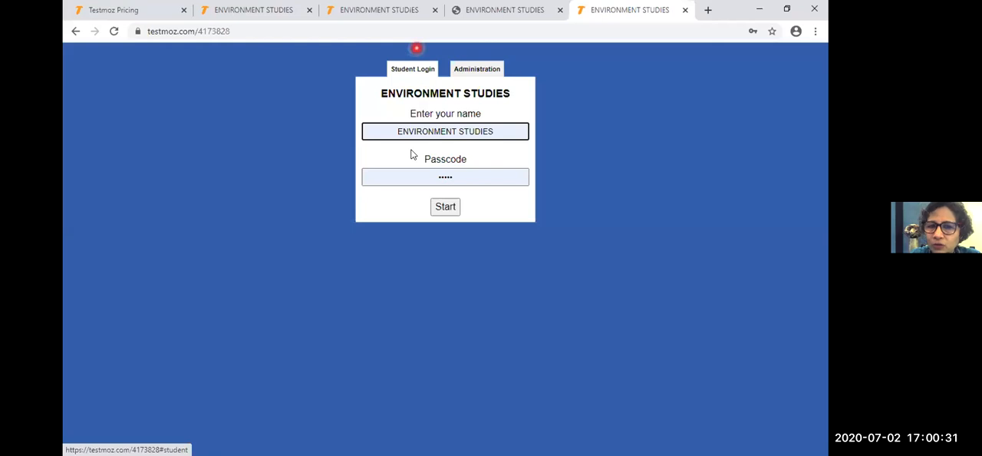
- Enter the passcode on the student login and try to start the test
click(412, 175)
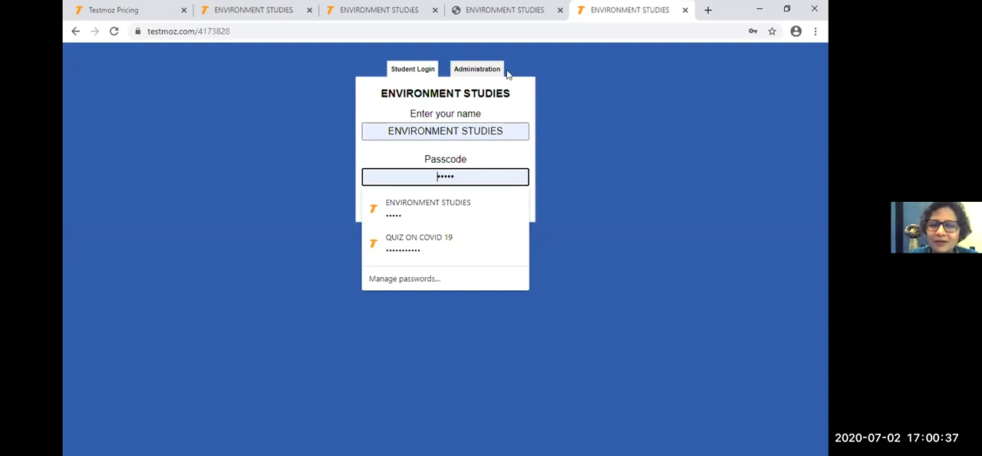
click(521, 4)
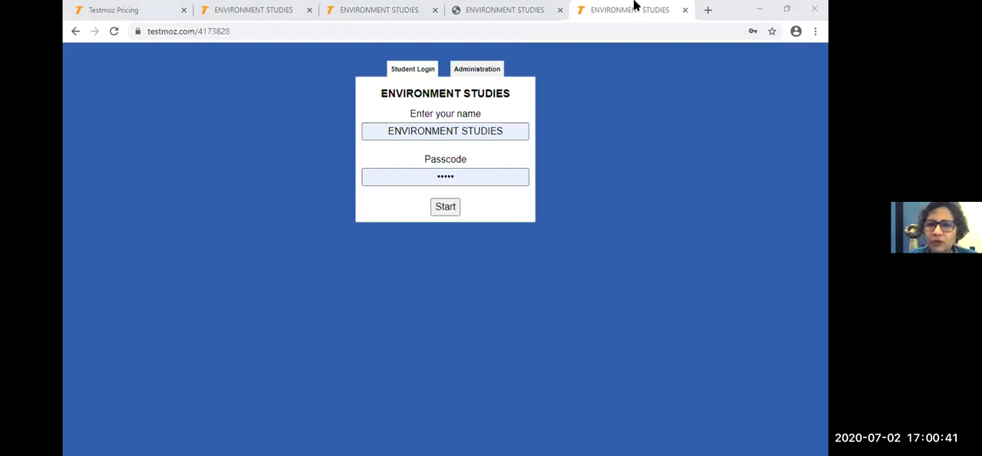
click(464, 180)
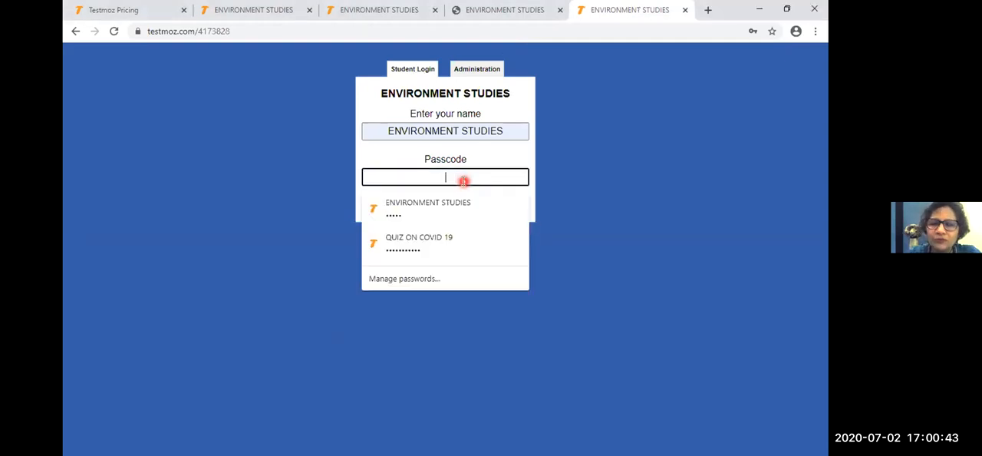
text(•)
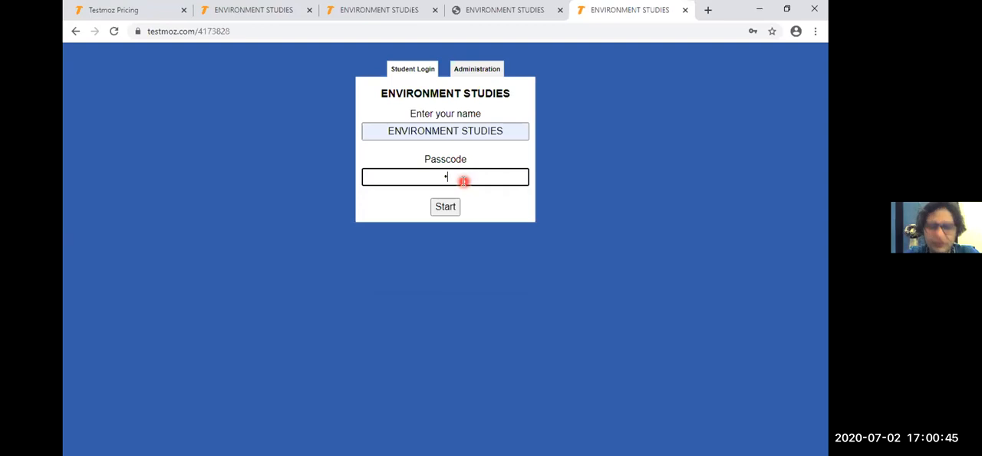
text(•)
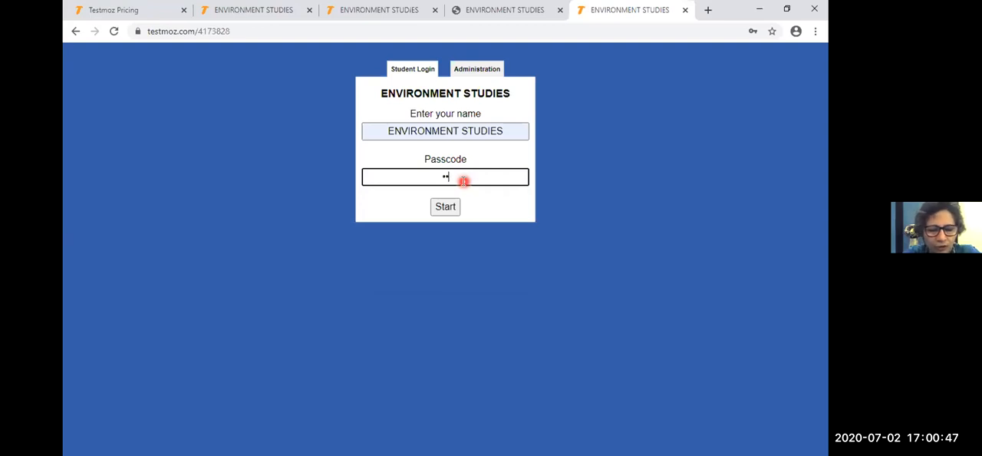
text(•••)
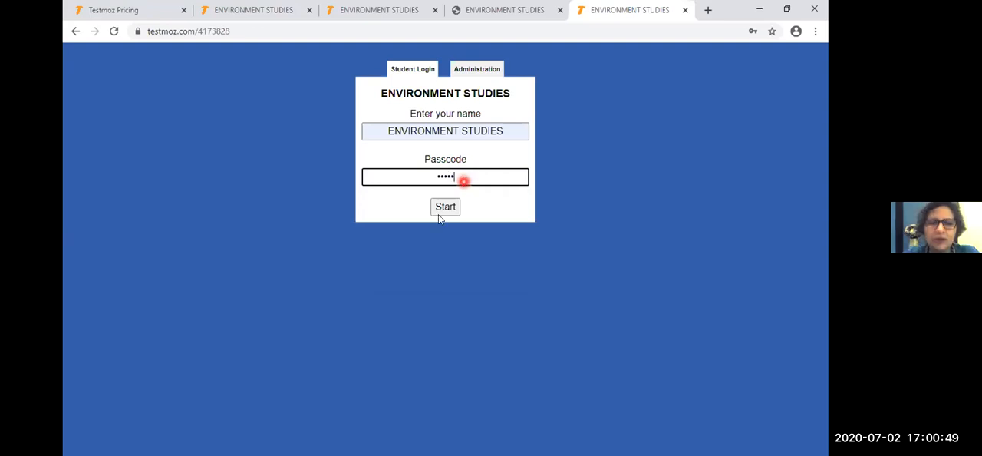
click(439, 206)
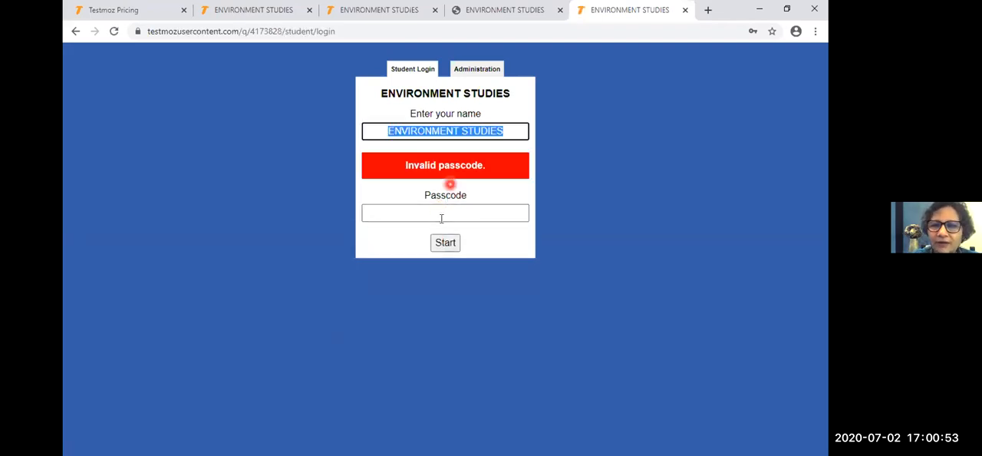
- Retype the passcode on the student login and try again to start the test
click(441, 219)
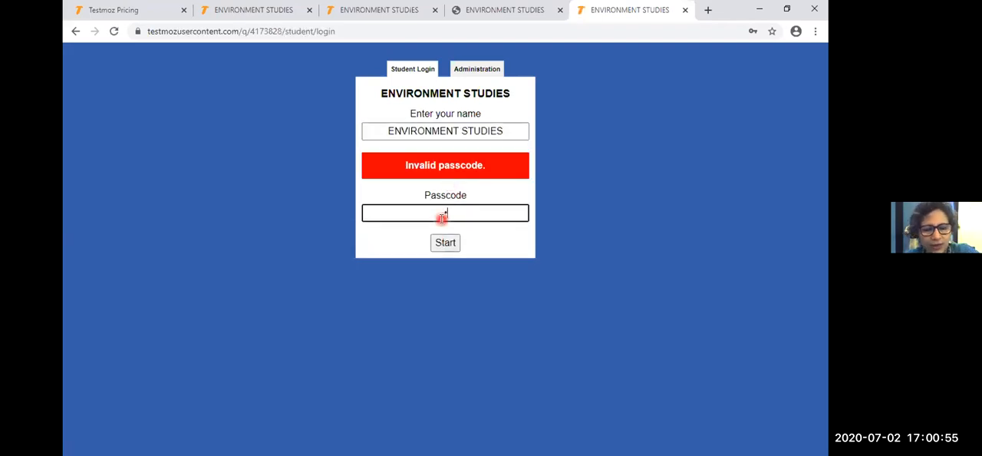
text(•••)
key(Return)
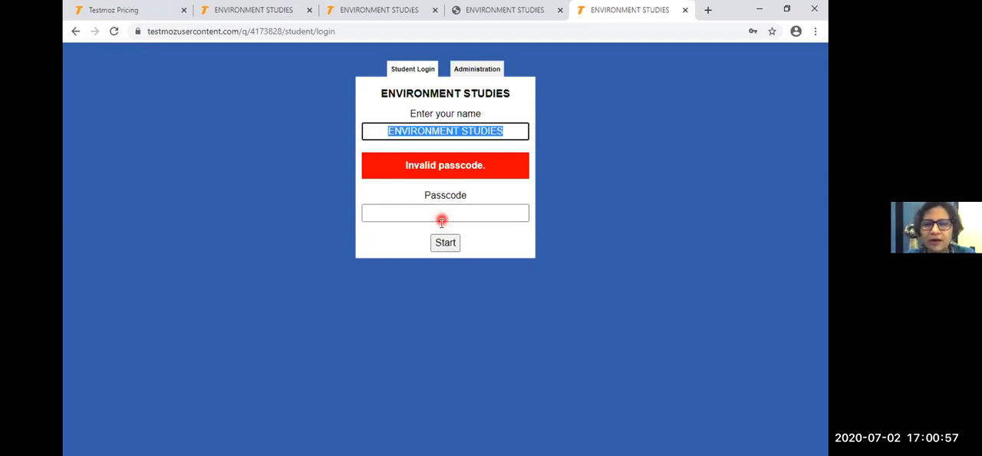
click(529, 9)
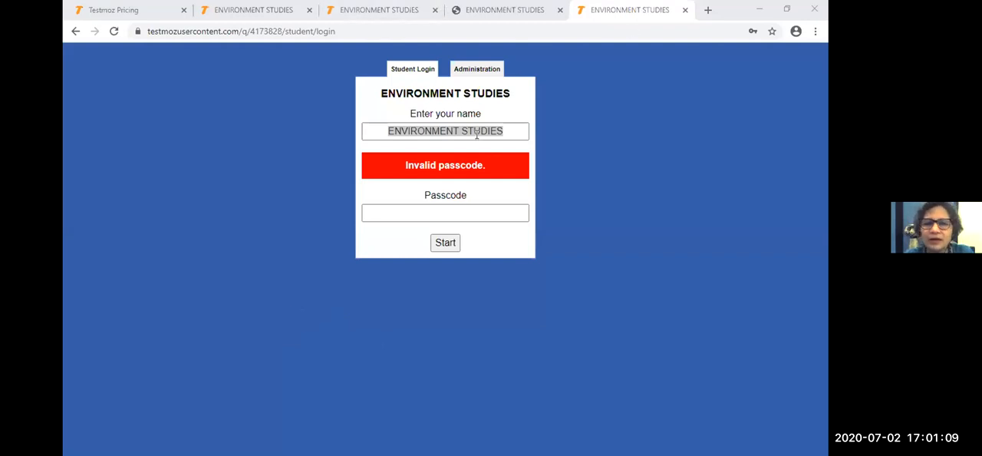
- Replace the student name with ABCDE on the login form and try again to start the test
click(468, 216)
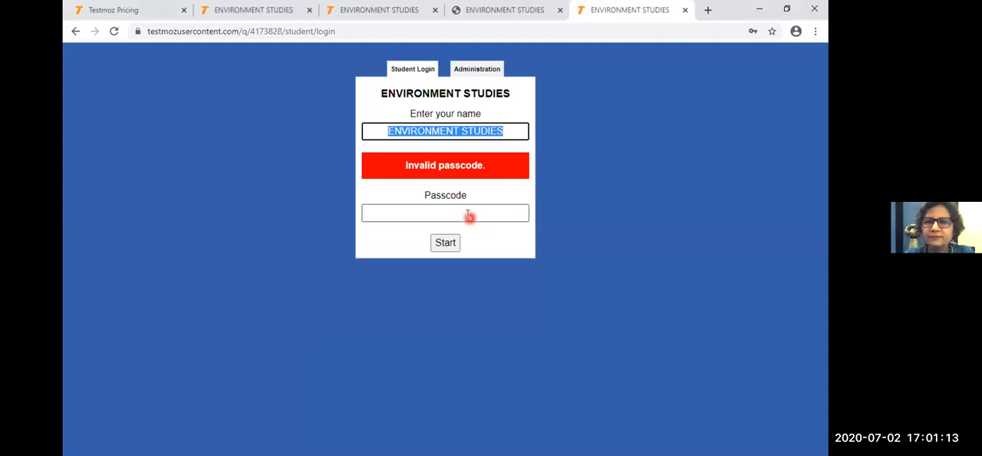
text(ABCDE)
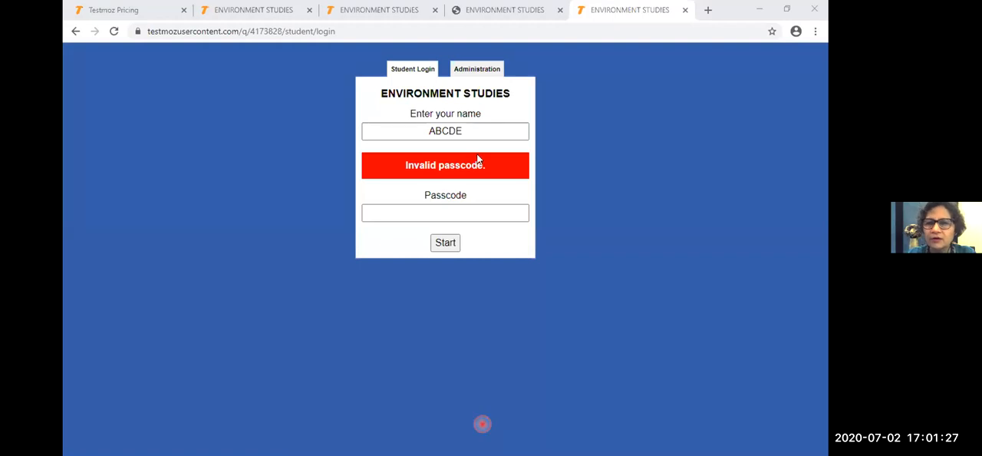
- Open the test's link in a new browser tab and try to start the test with the prefilled login details
key(ctrl+t)
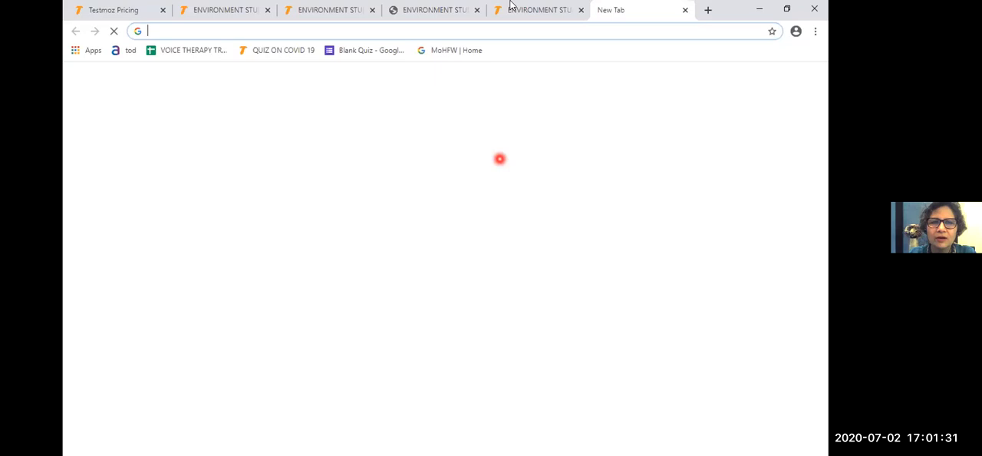
key(ctrl+v)
key(Return)
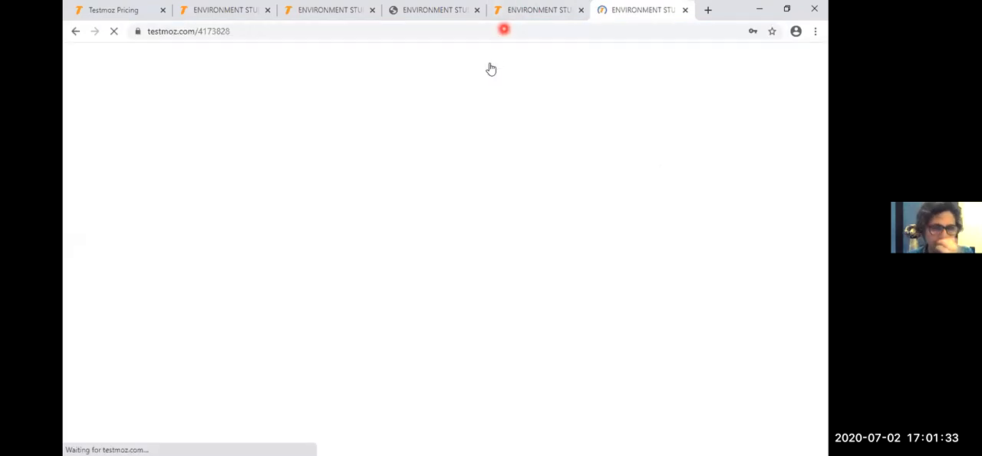
click(451, 176)
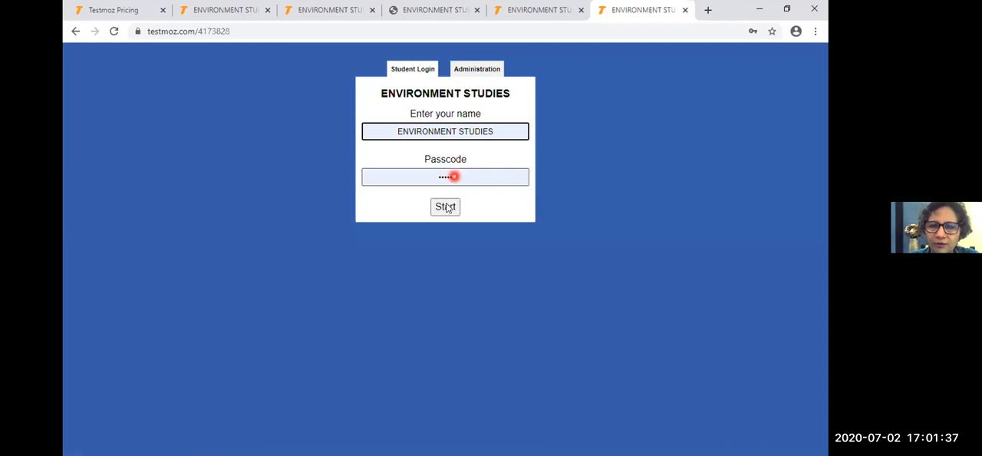
click(446, 206)
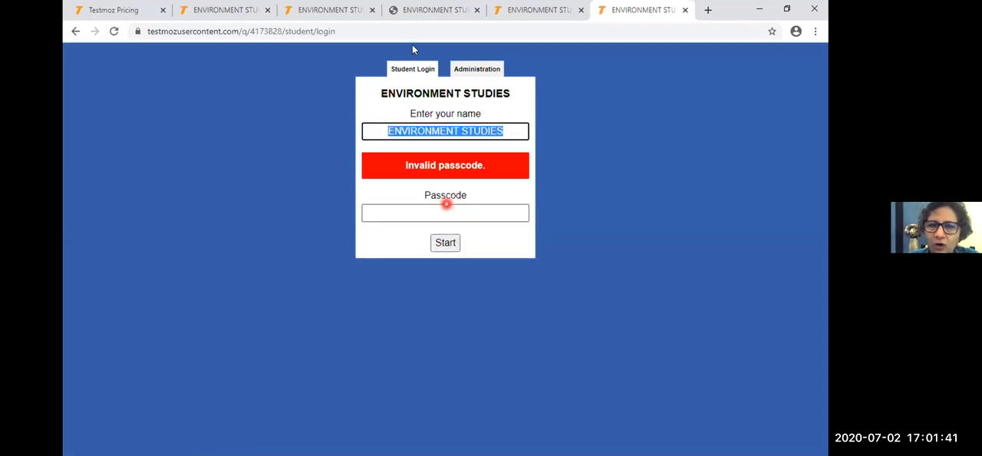
- Reload the student login form, enter the passcode to start the test, and continue past the instructions
click(413, 68)
click(430, 183)
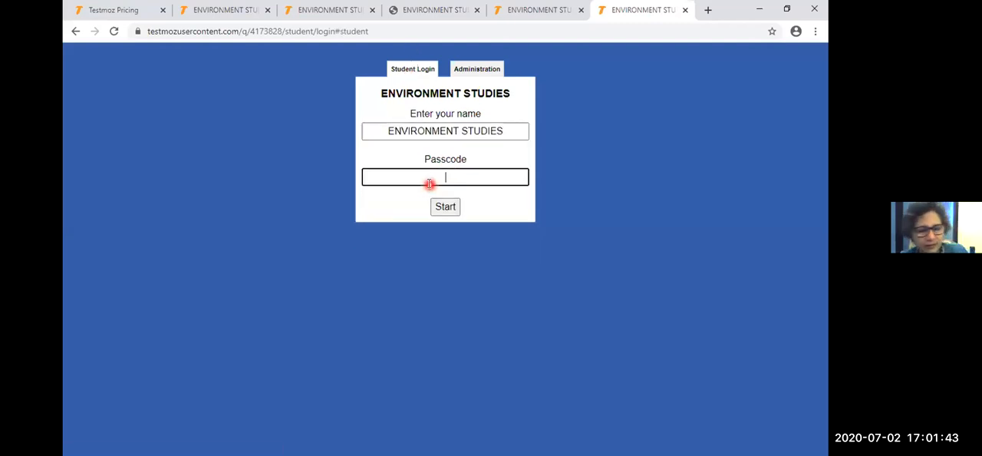
text(•)
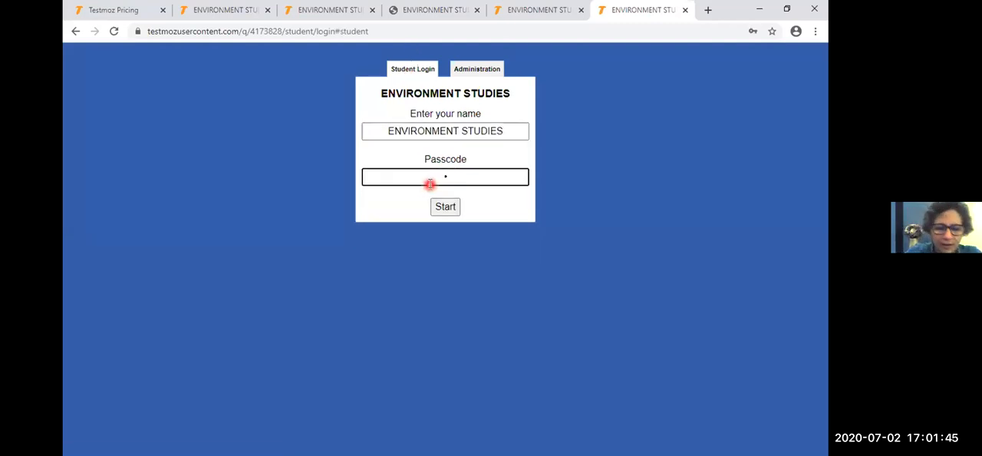
key(BackSpace)
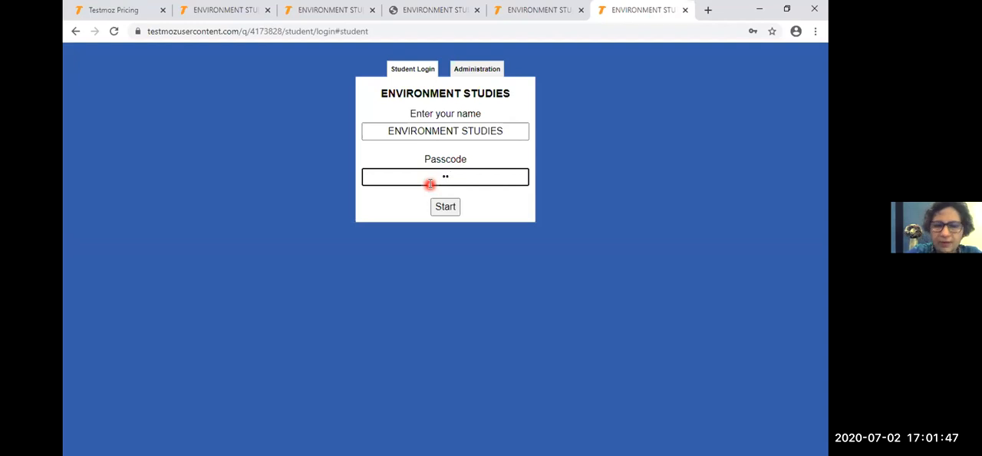
key(BackSpace)
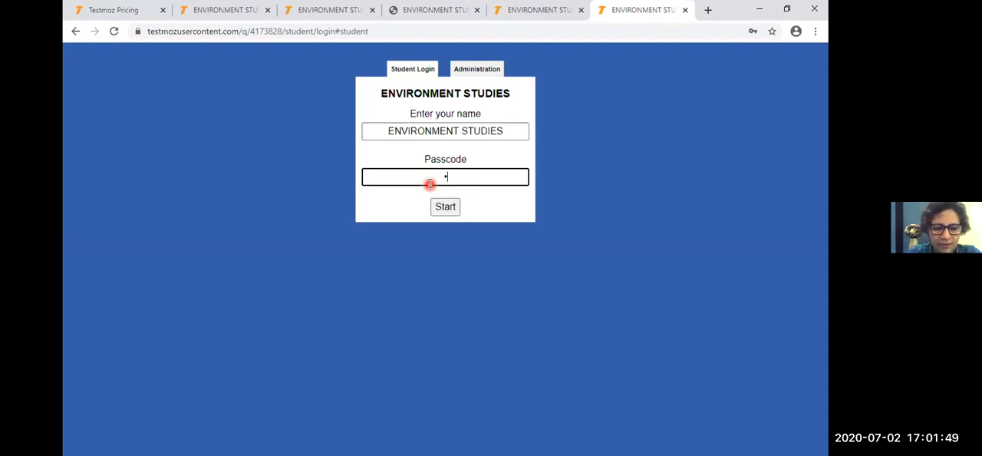
text(••)
key(Return)
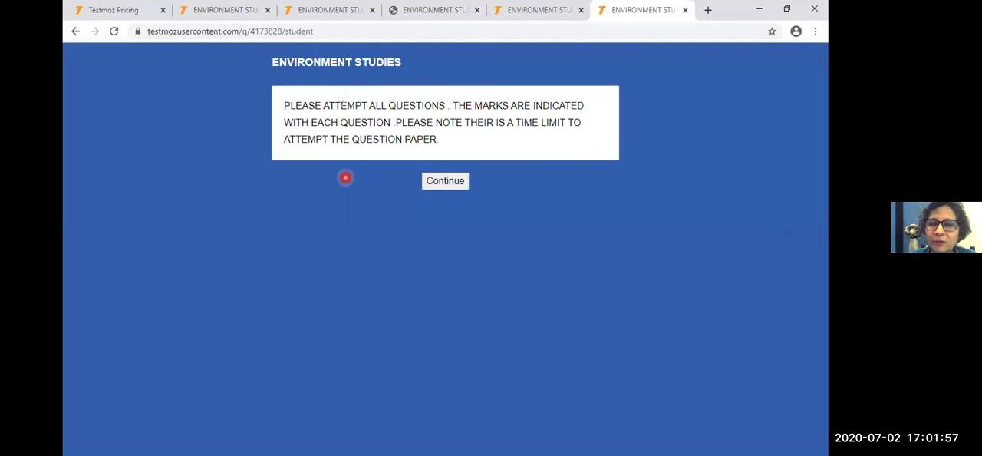
click(433, 181)
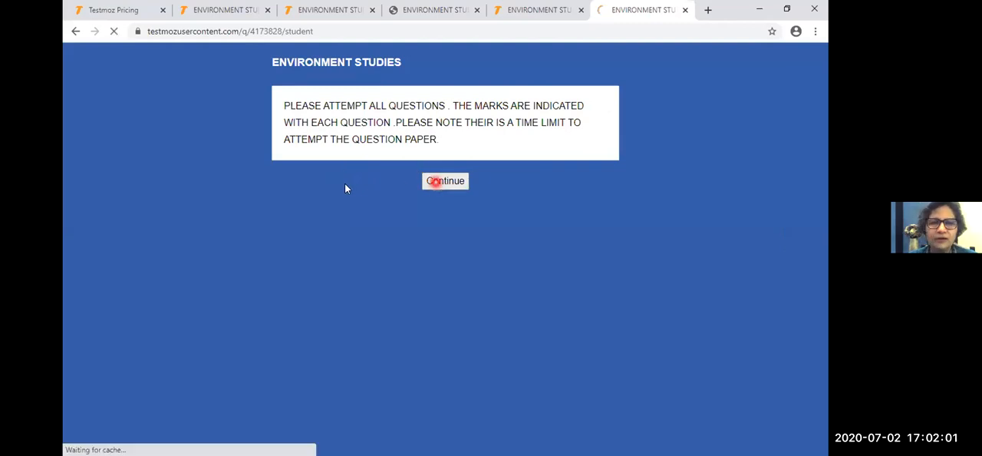
- Submit Brazil as the answer to question 1 and oxygen as the answer to question 2
click(289, 142)
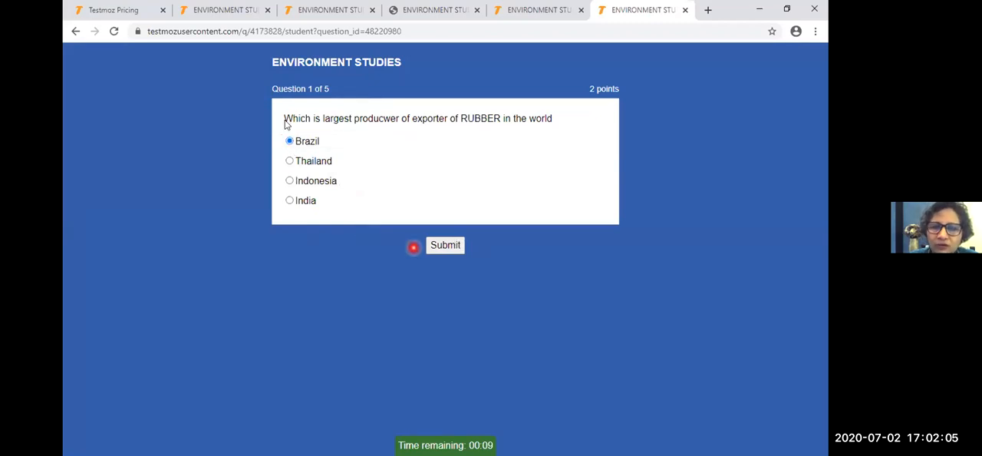
click(441, 247)
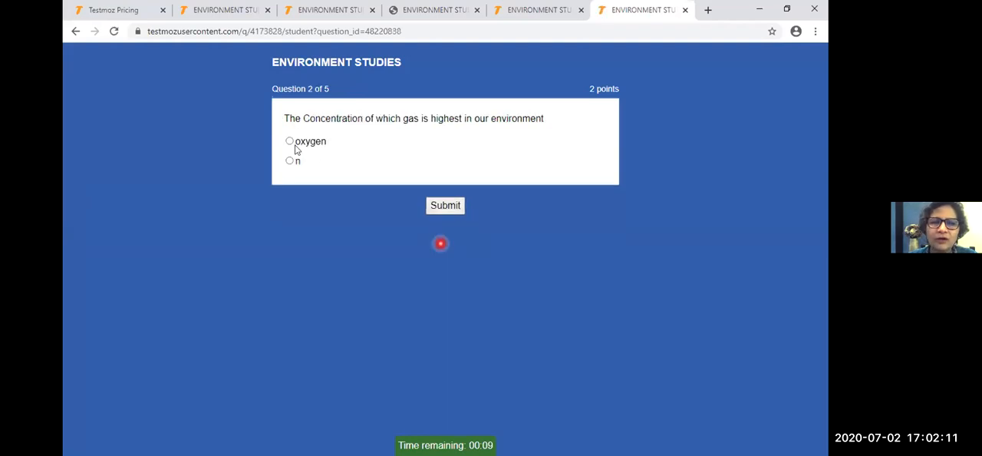
click(290, 142)
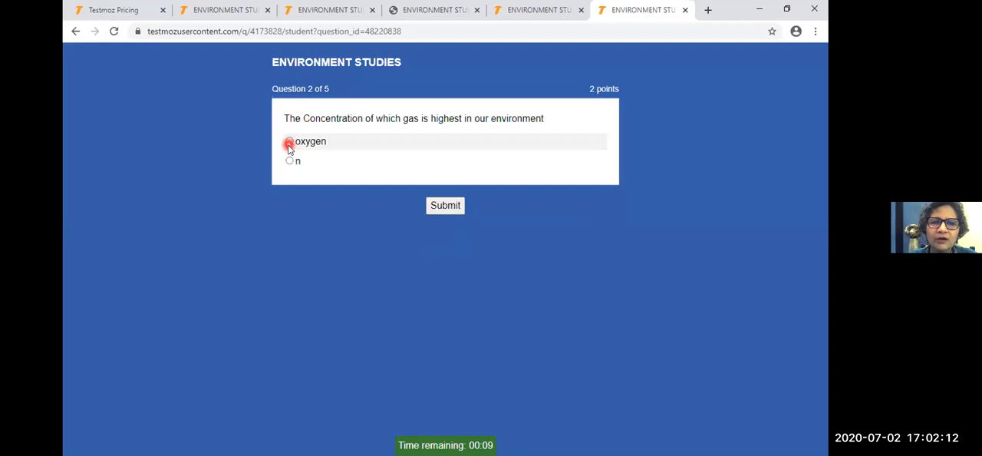
click(444, 205)
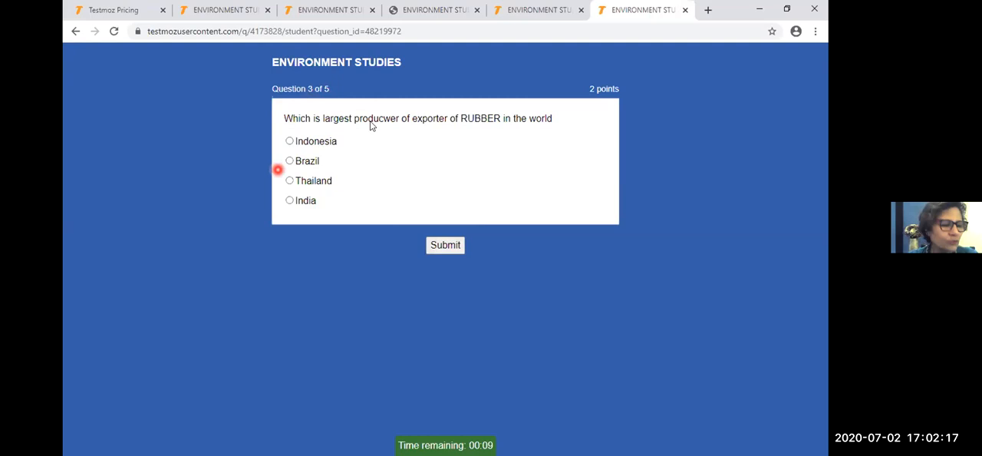
- Submit Thailand as the choice for question 3 and "tHAILAND" as the written answer to question 4
click(290, 180)
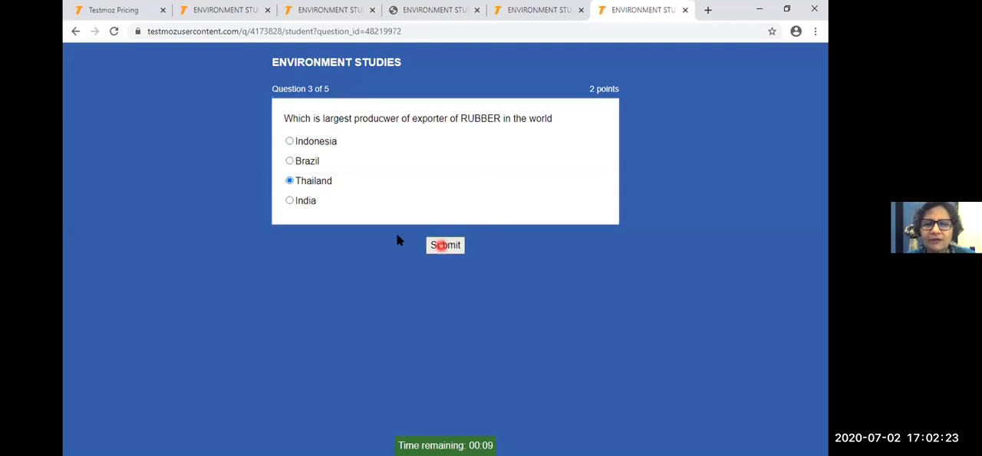
click(443, 246)
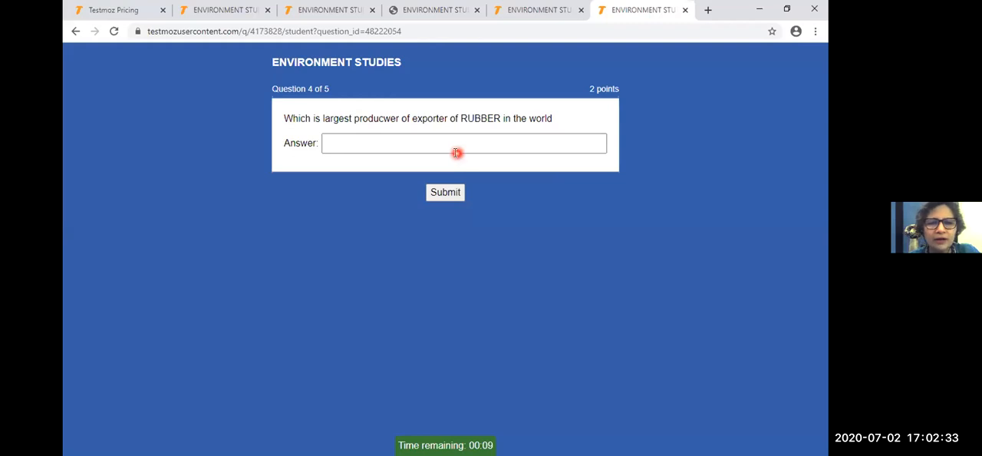
click(456, 152)
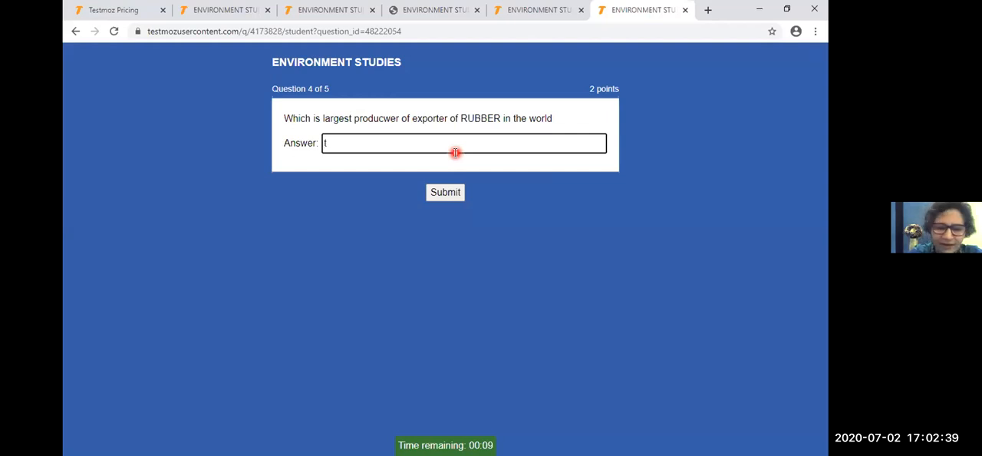
text(tHAILAND)
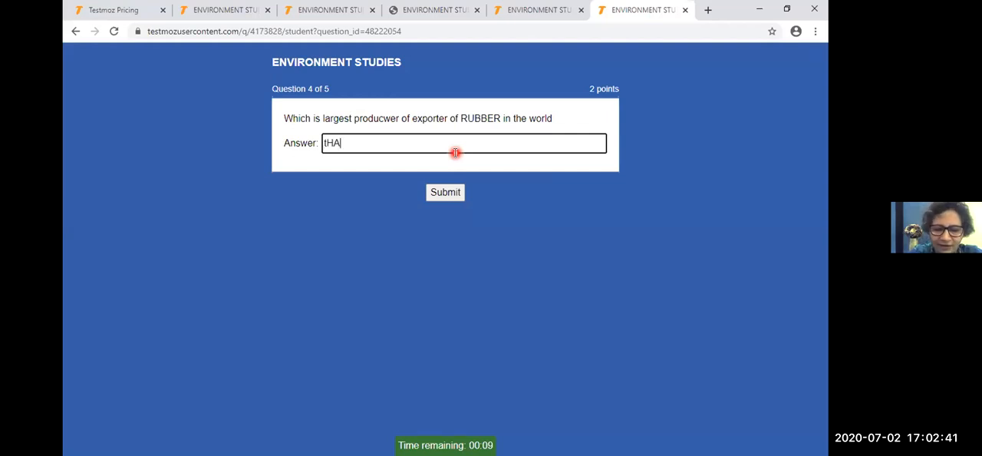
click(434, 194)
- Match oil with 1 and oasis with 2 in question 5, and finish the test
click(355, 151)
click(377, 153)
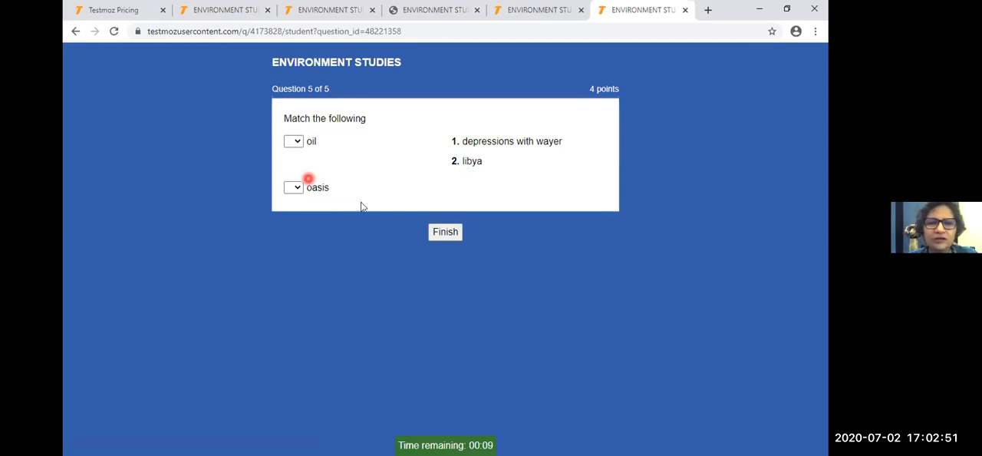
click(296, 144)
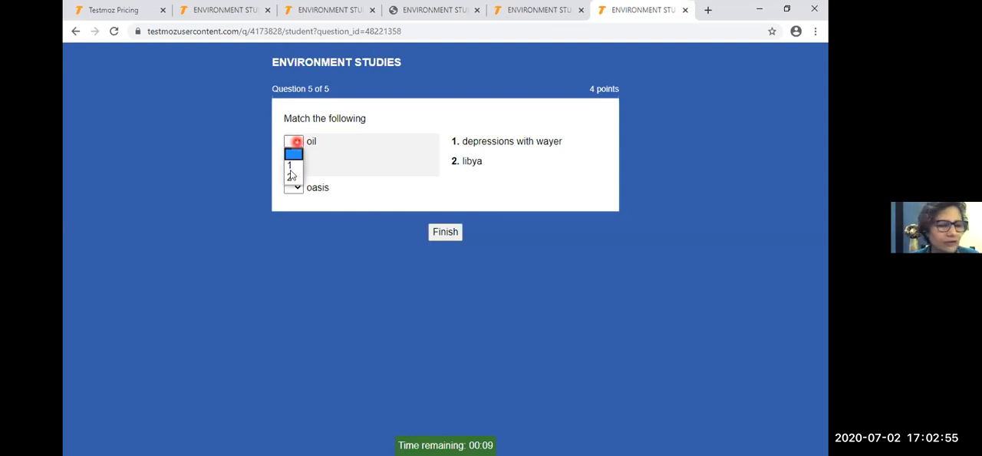
click(293, 167)
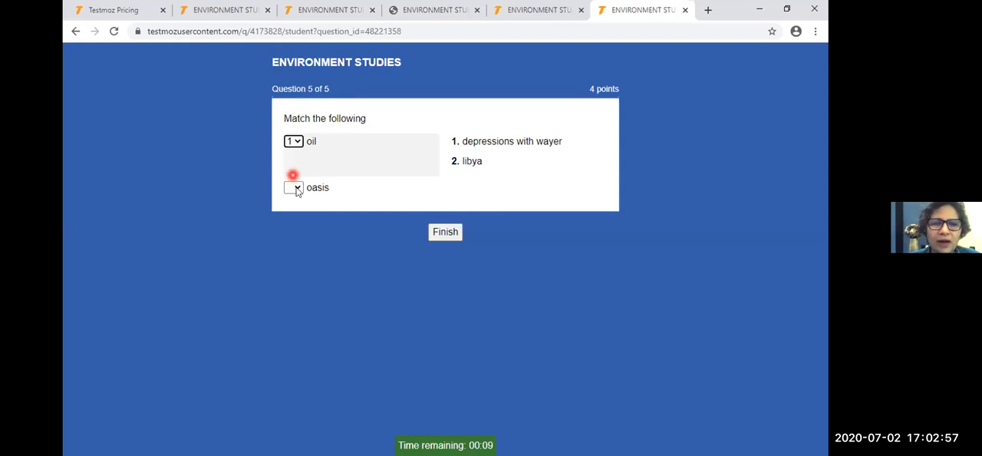
click(293, 187)
click(292, 226)
click(442, 231)
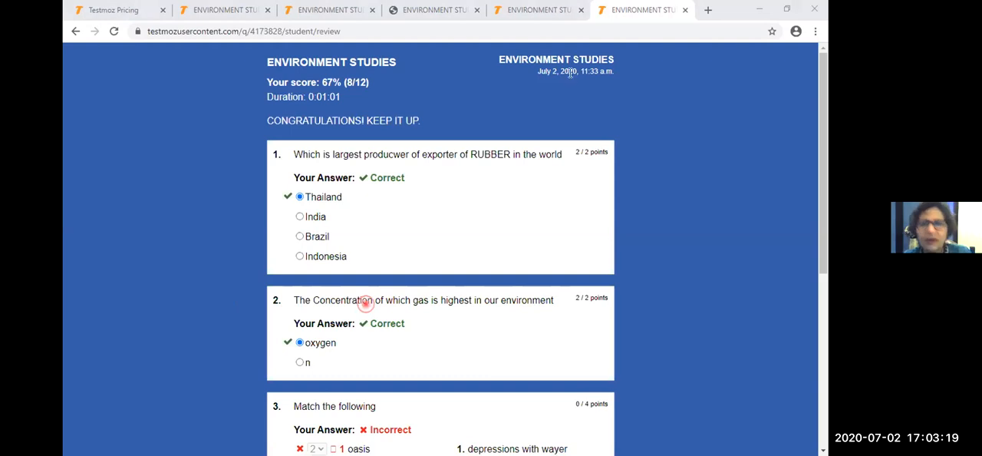
- Open the published test's link again in another new browser tab
click(708, 9)
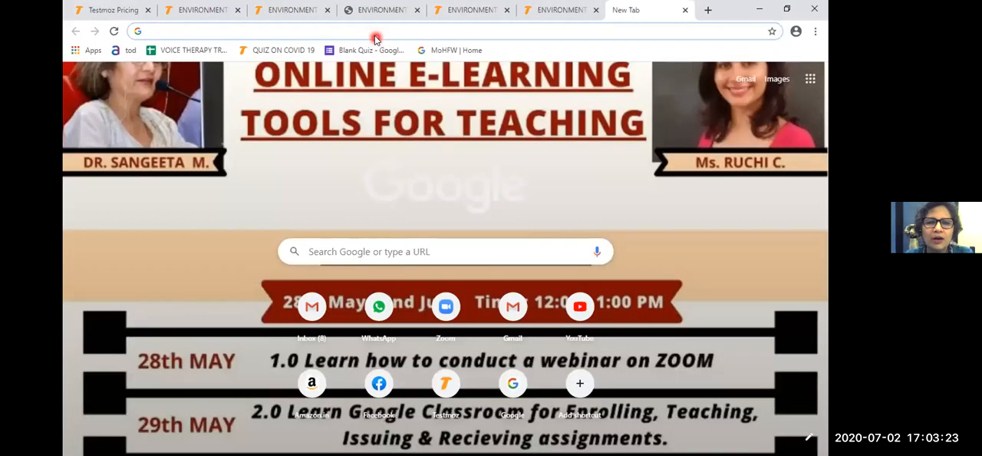
text(testmoz.com/4173828)
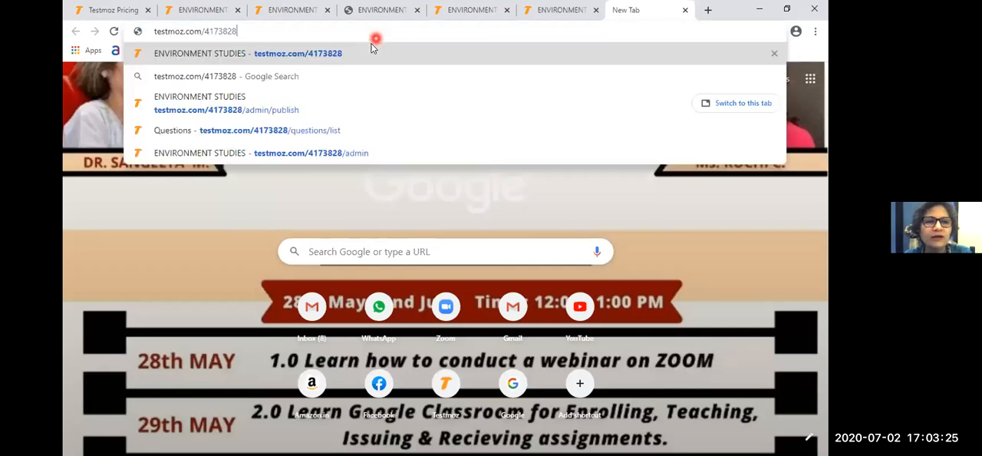
key(Return)
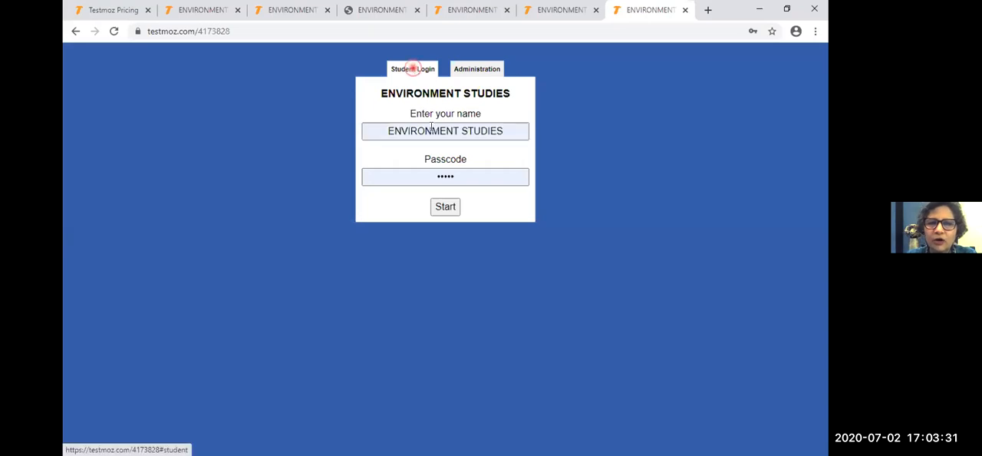
- Replace the prefilled student name with MAKKSKILLS and try to start the test with the prefilled passcode
triple_click(470, 138)
key(BackSpace)
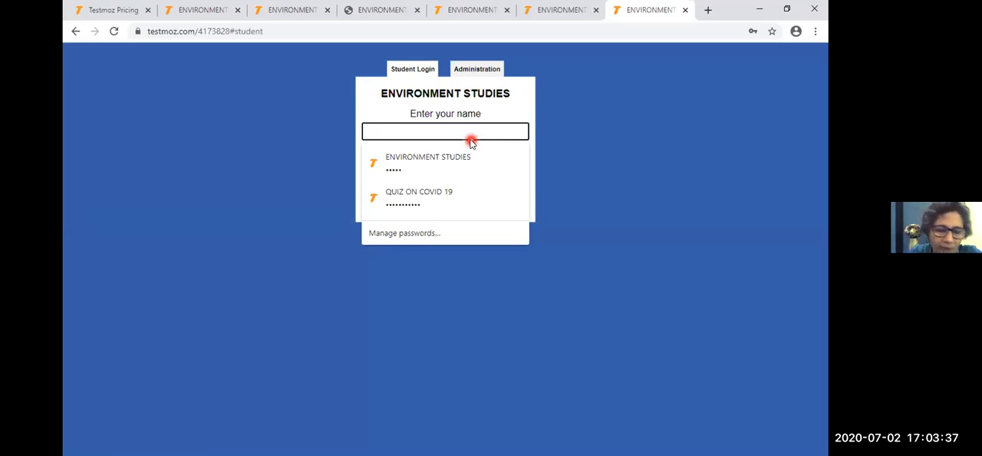
text(MAKKS)
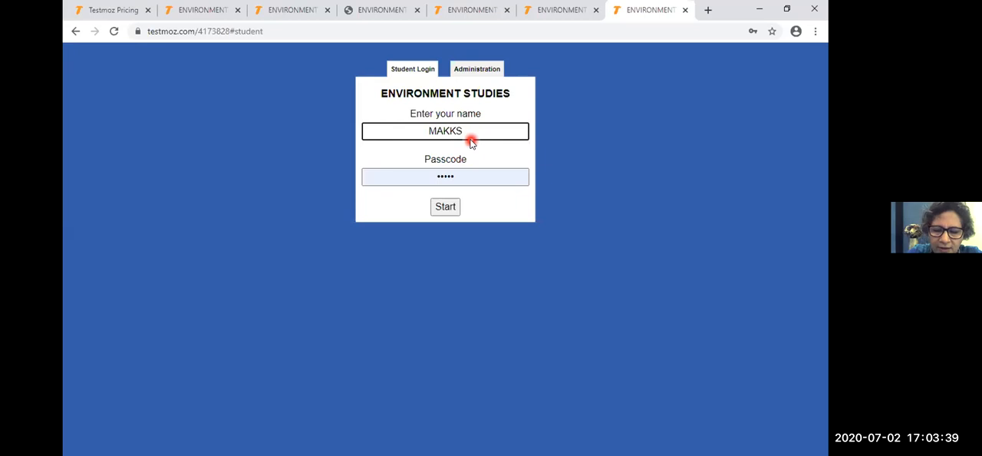
text(KILL)
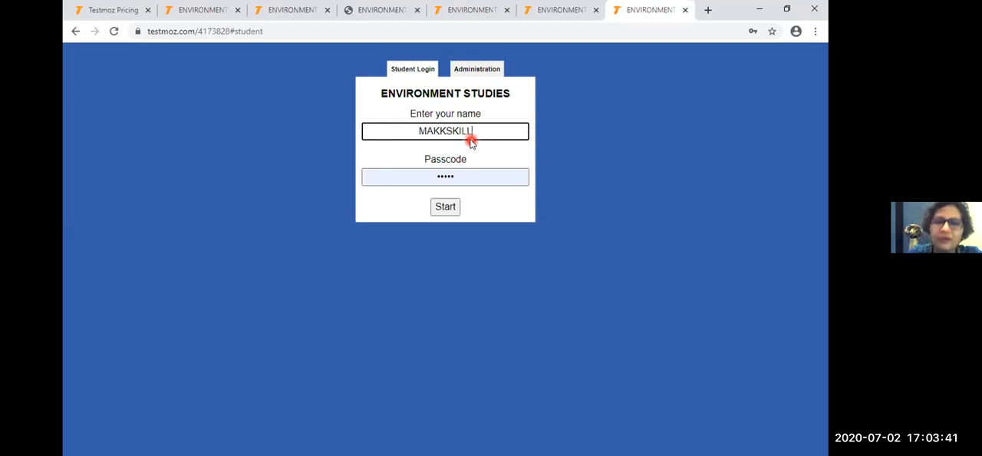
text(S)
click(450, 204)
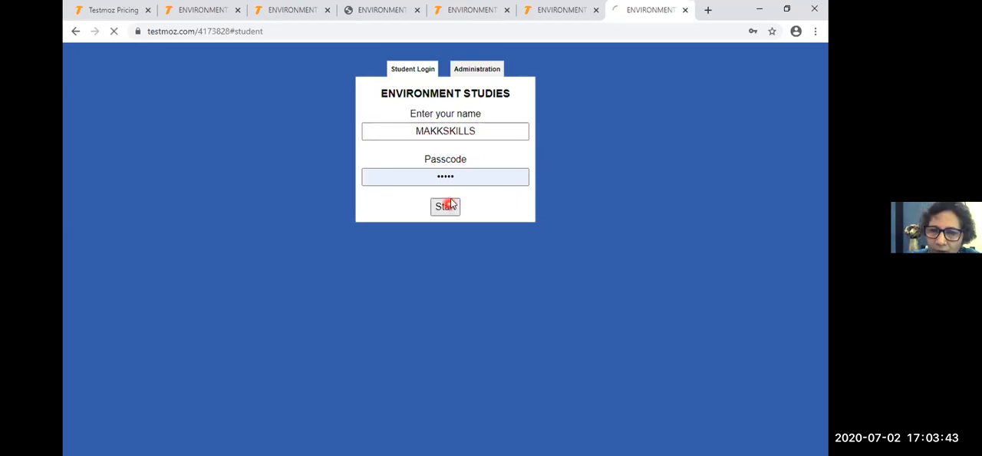
- Reset the student login form, enter the passcode, start the test and continue to its first question
click(464, 214)
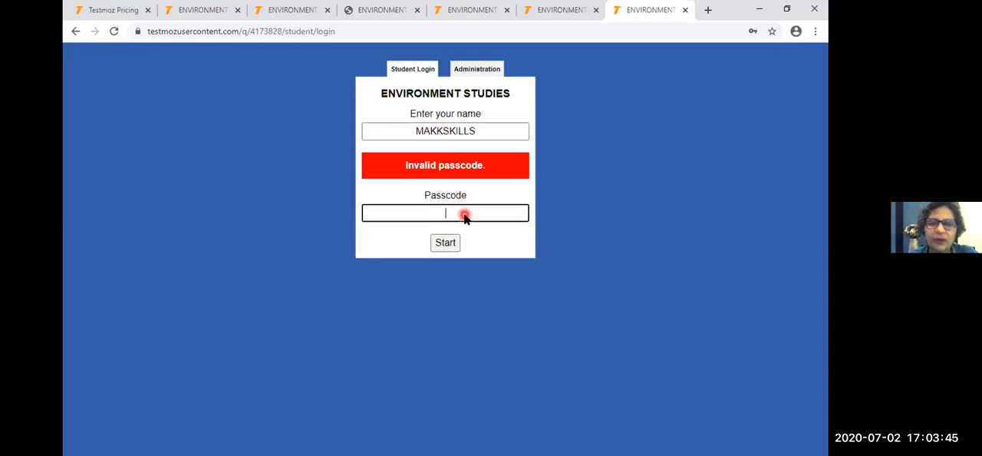
click(399, 69)
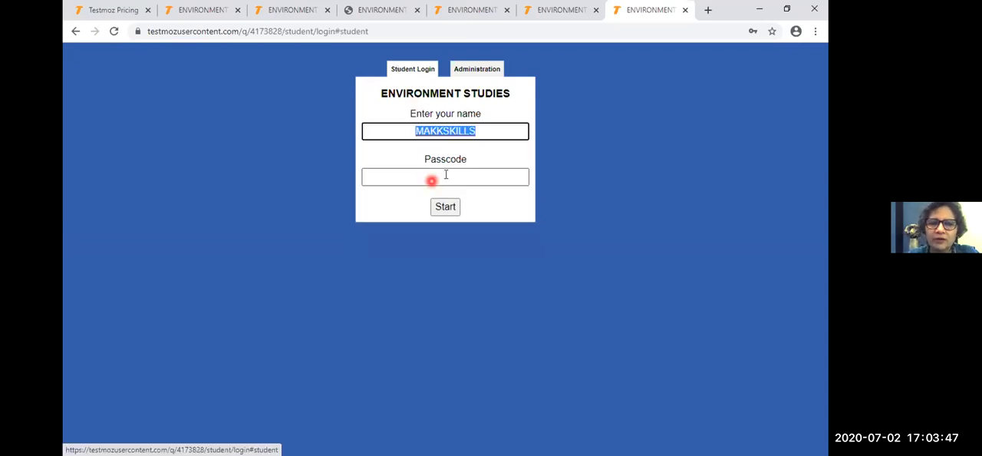
click(445, 175)
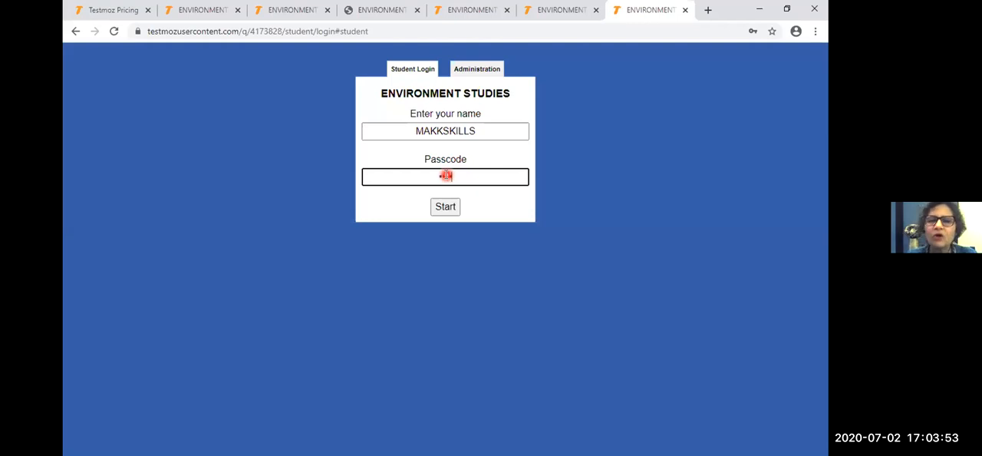
click(445, 206)
click(441, 181)
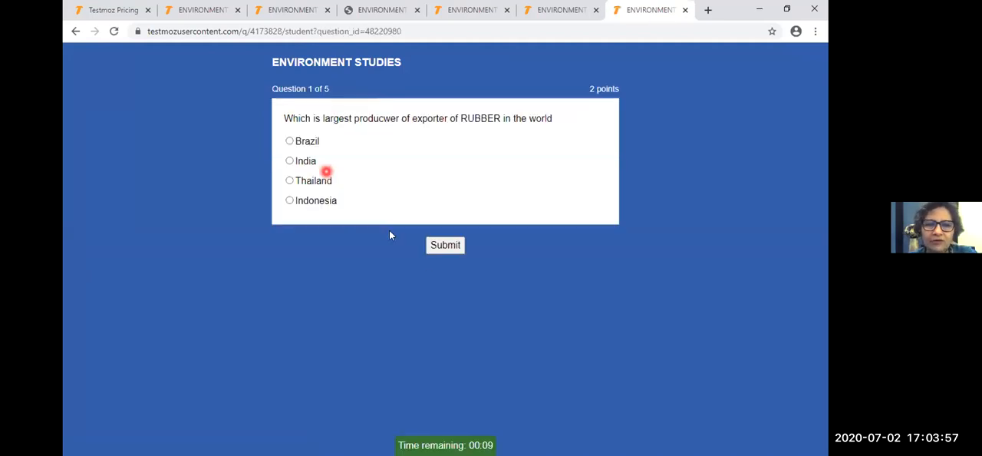
- Answer question 1 with Thailand, match oasis with 2 and oil with 1 in question 2, and submit both answers
click(443, 246)
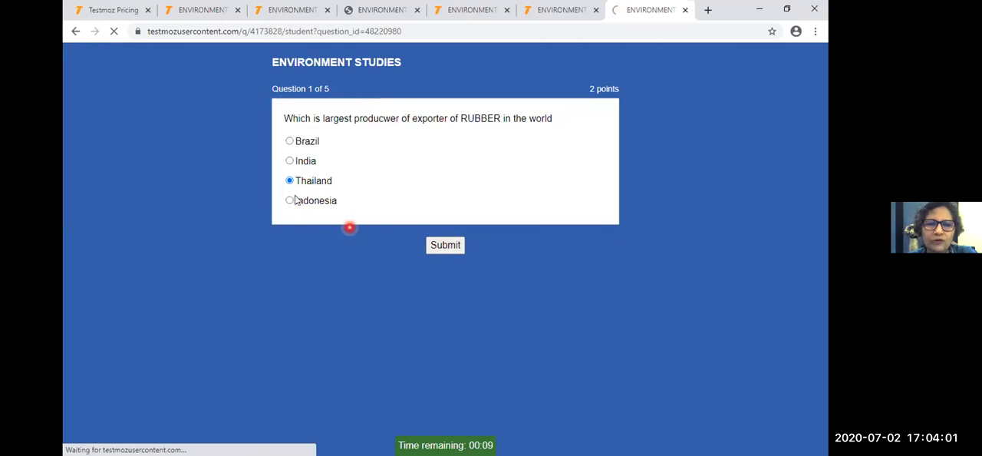
click(295, 190)
click(294, 223)
click(296, 141)
click(438, 235)
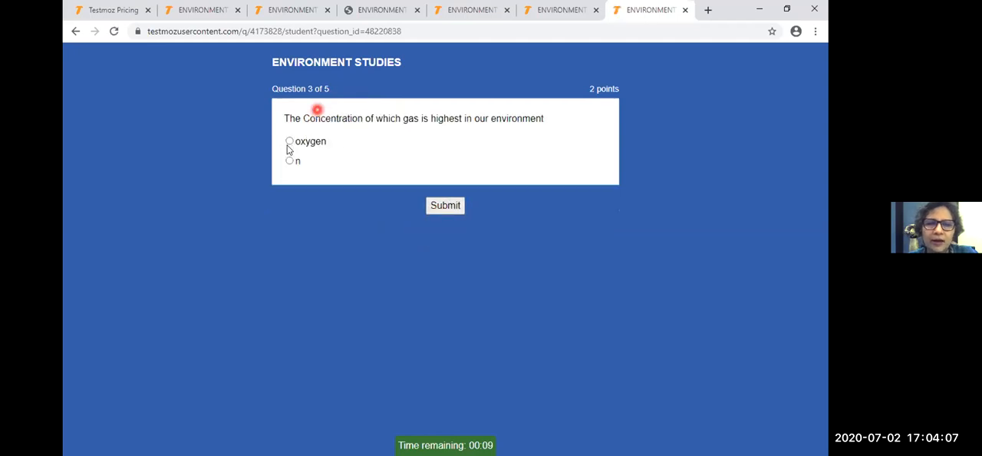
- Answer question 3 with oxygen and question 4 with Brazil, submitting each answer
click(288, 142)
click(432, 205)
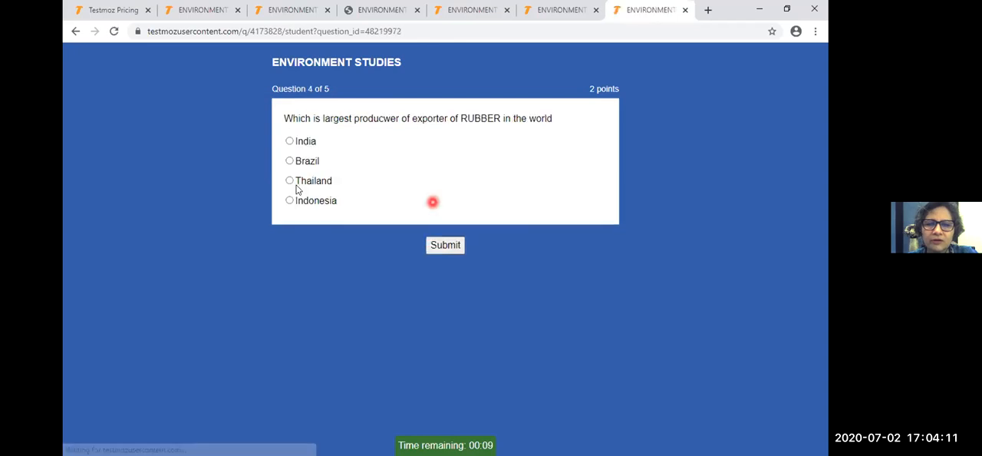
click(289, 161)
click(436, 246)
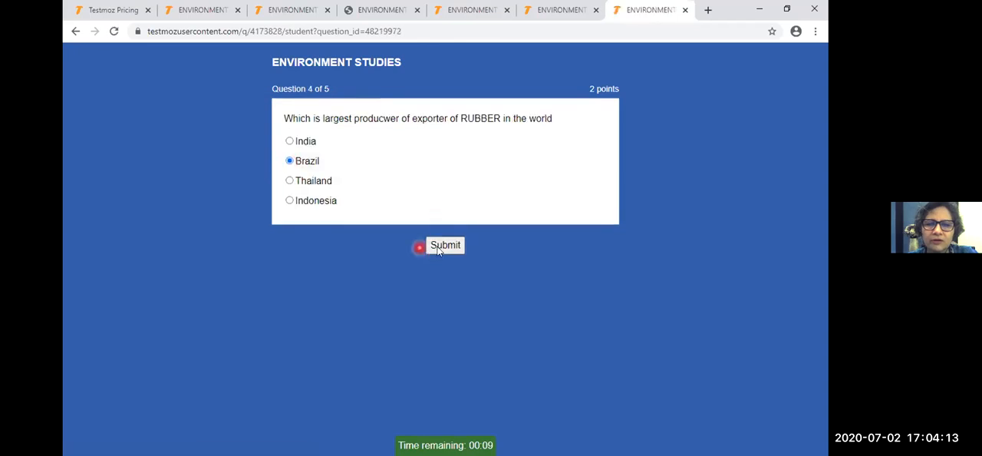
- Enter INDONERSIA as the answer to question 5 and finish the test
click(381, 143)
text(INDONERSI)
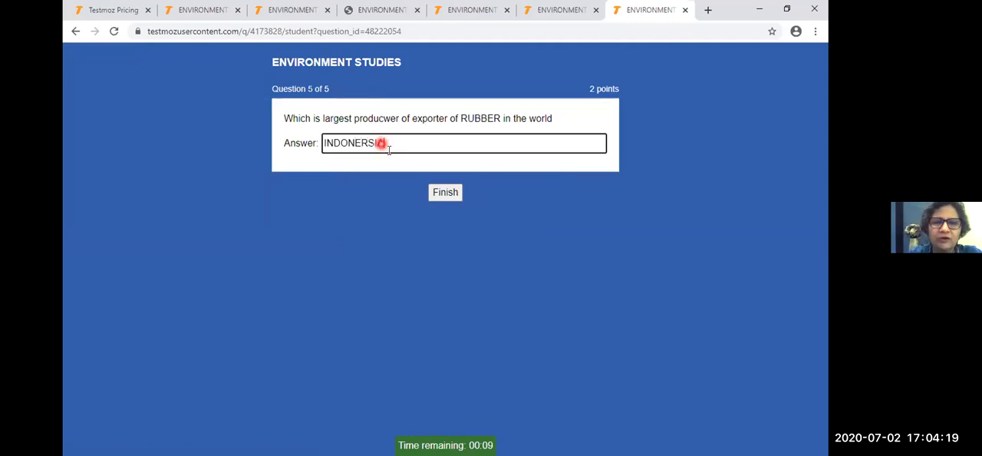
click(449, 192)
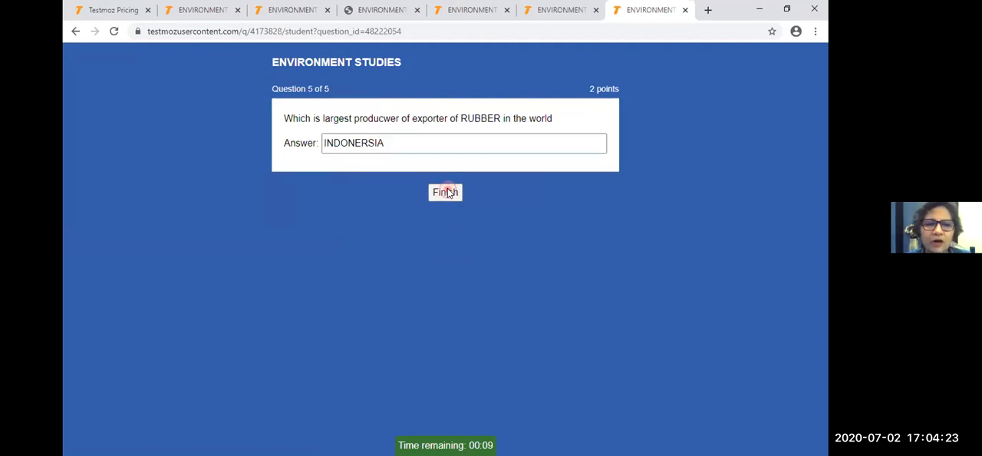
- Review the graded answers to all five questions, and examine the score, duration and student name in the report header
scroll(401, 197, down, 2)
click(313, 108)
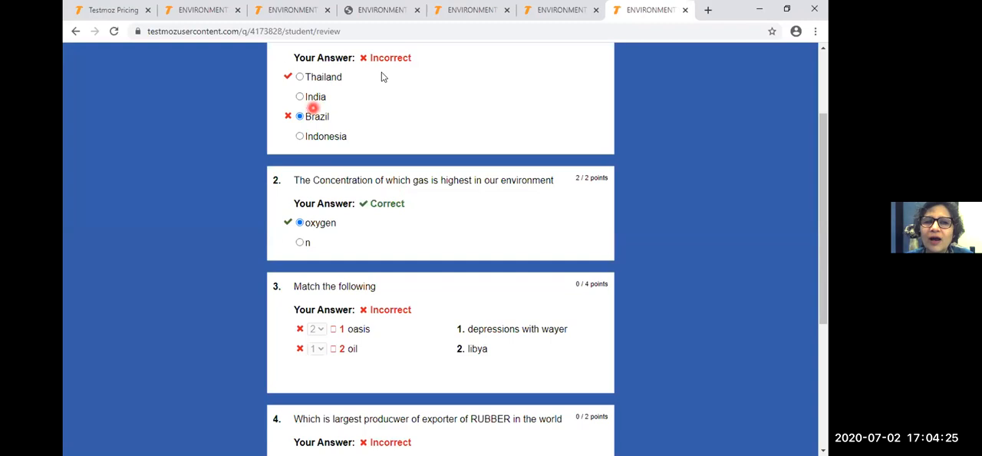
click(402, 273)
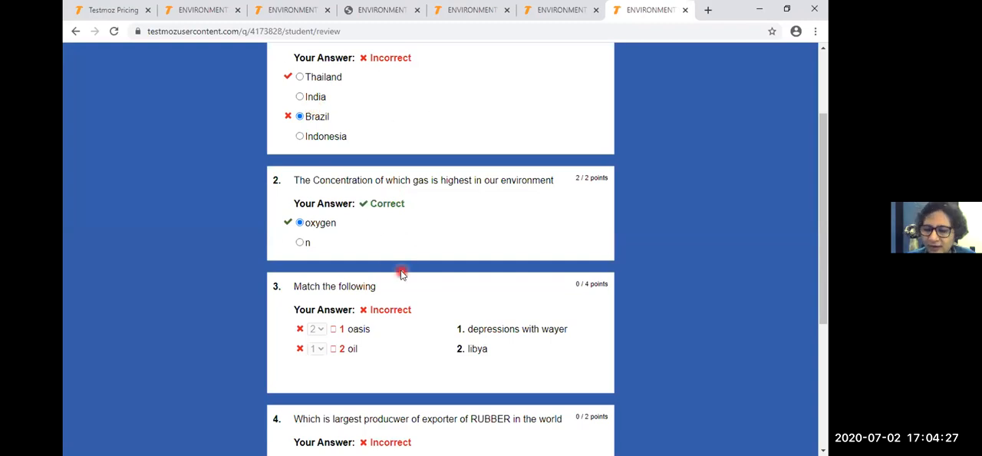
scroll(401, 272, down, 3)
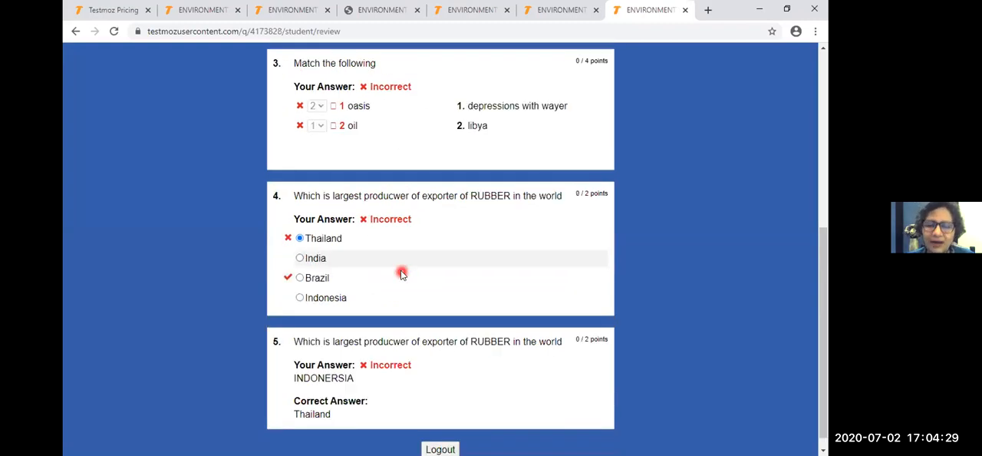
scroll(401, 273, down, 1)
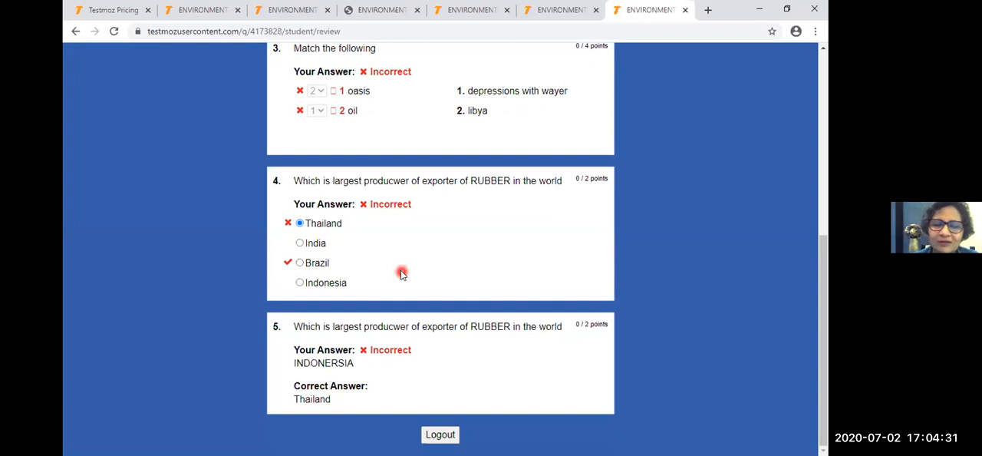
scroll(401, 273, up, 5)
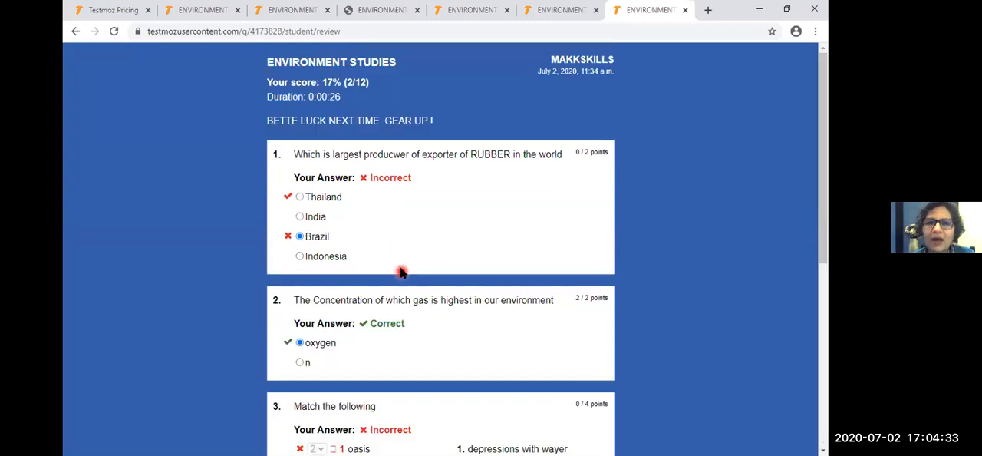
click(578, 62)
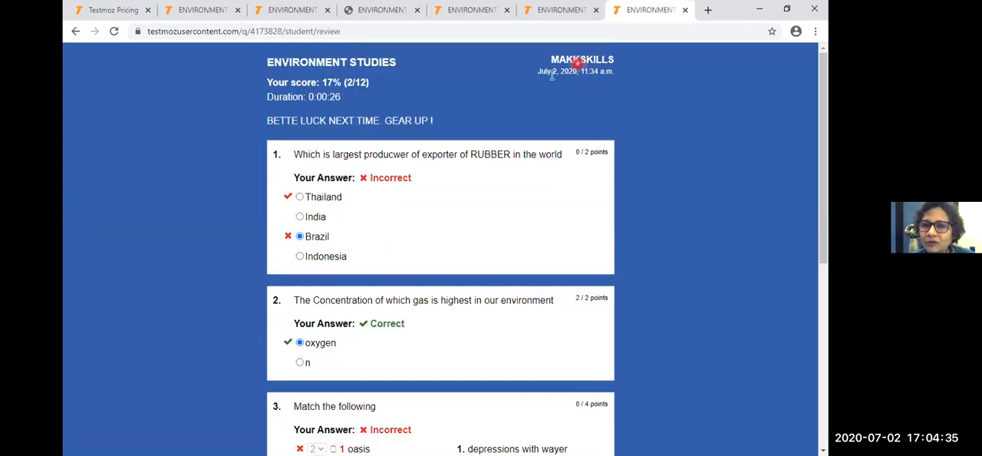
click(317, 89)
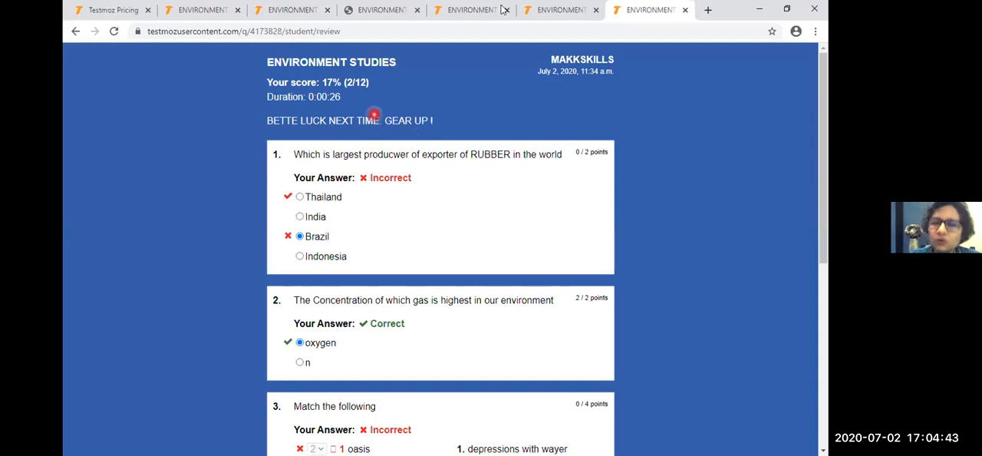
- Close the browser tab with the printable answer key and open the test's Results page in its administration area
click(376, 10)
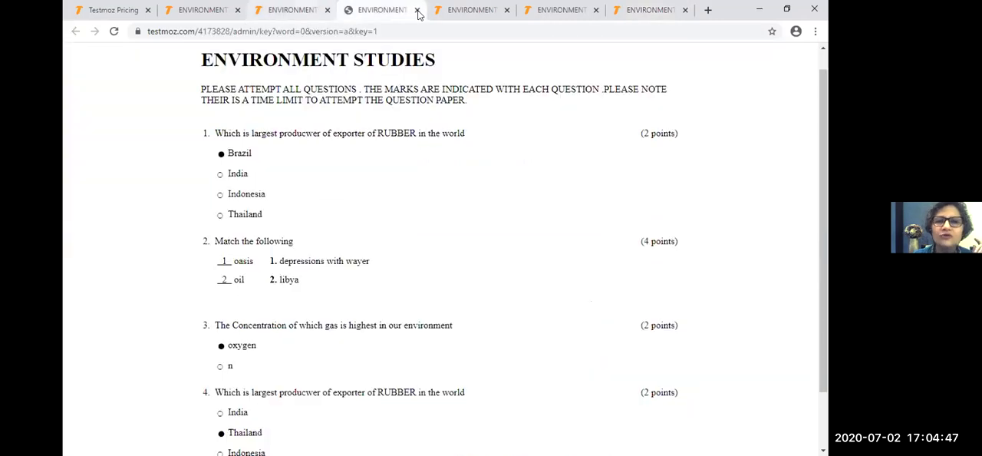
click(415, 10)
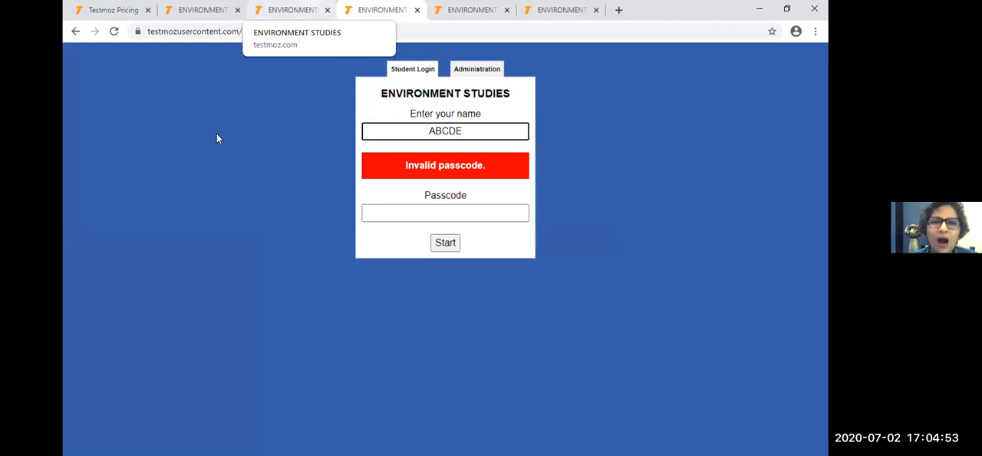
click(306, 11)
click(116, 236)
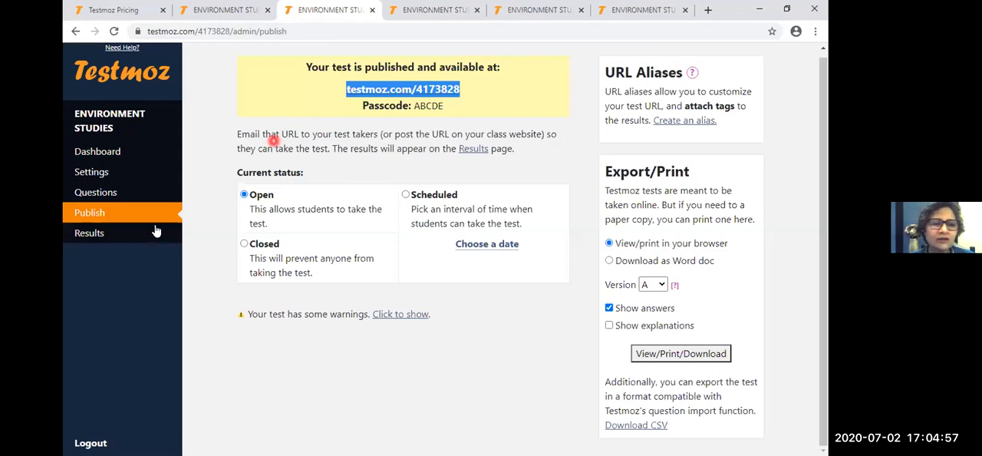
click(144, 235)
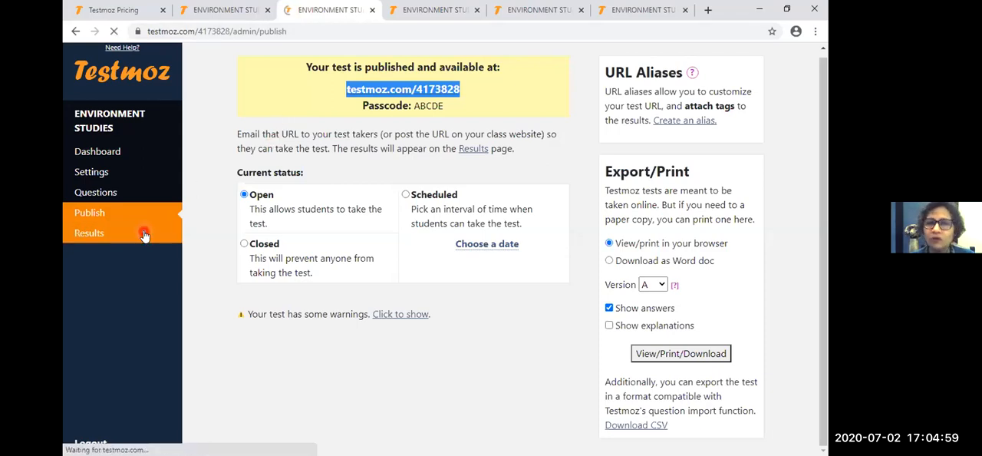
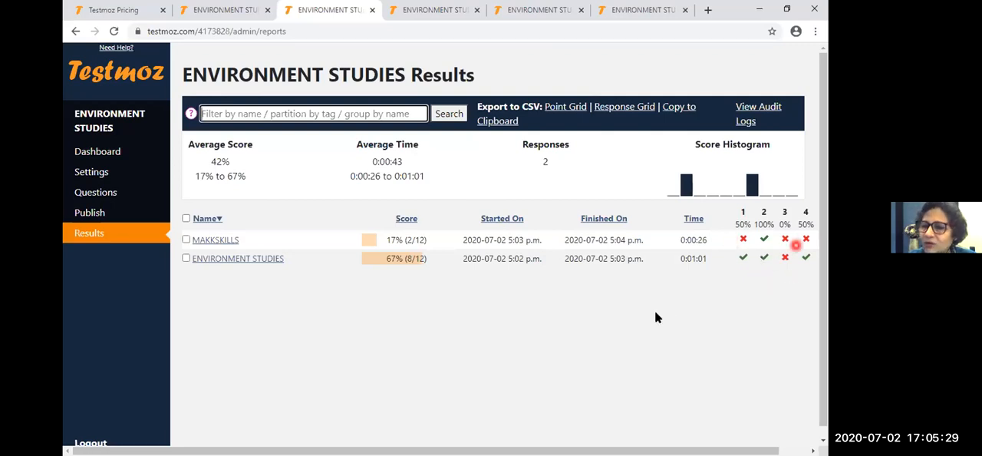
- Look over the score summary and per-question results, export the point grid to CSV, and open the downloaded file
scroll(655, 317, down, 1)
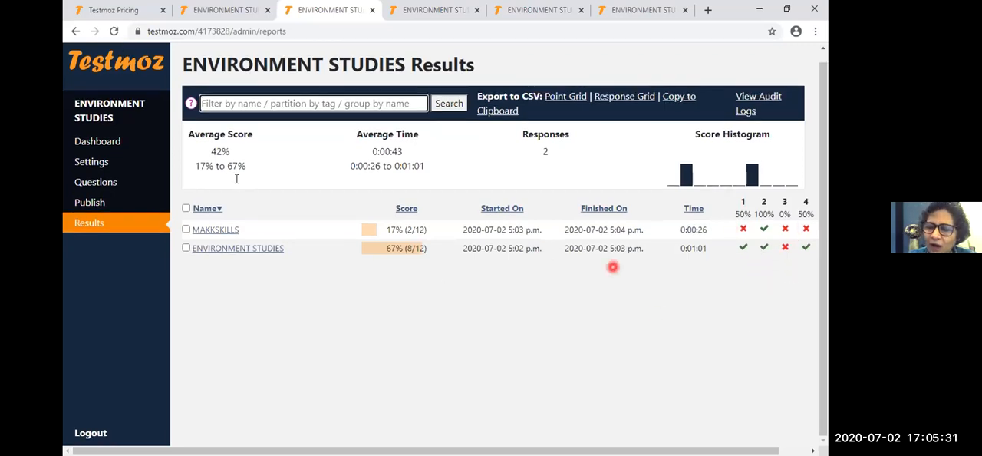
scroll(230, 164, up, 1)
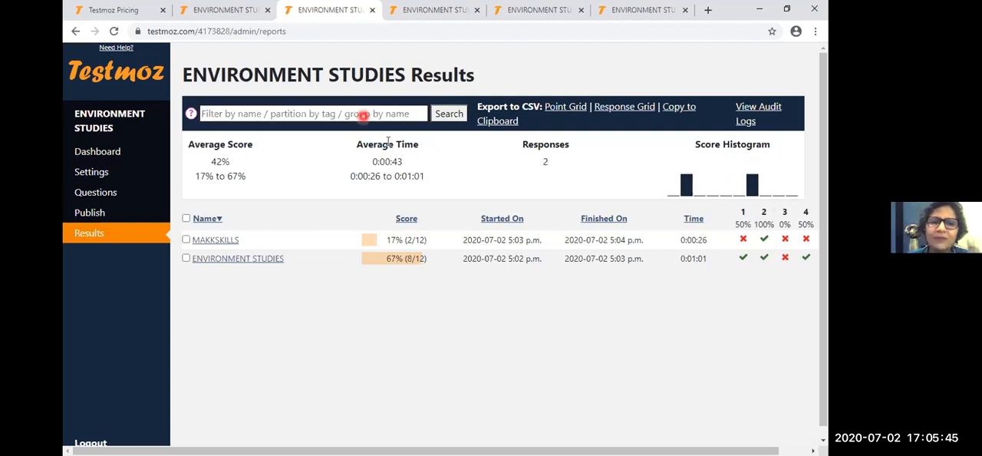
click(556, 108)
click(119, 441)
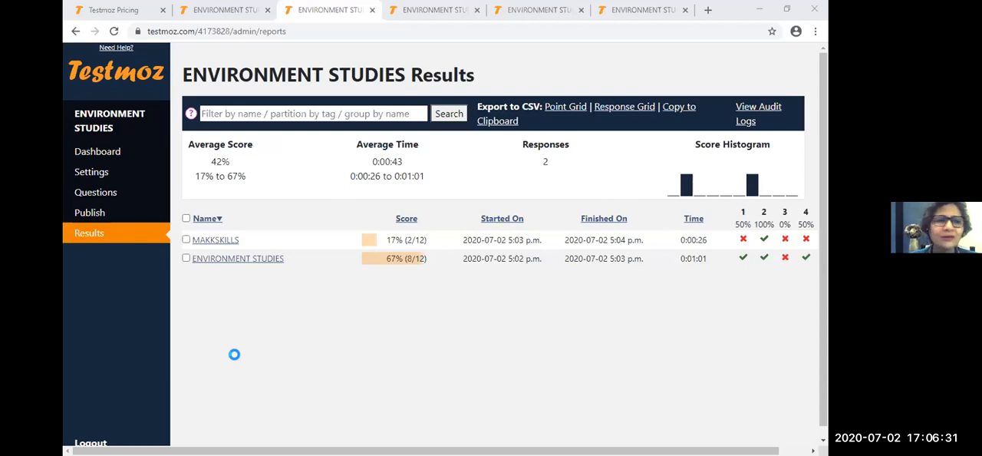
click(566, 97)
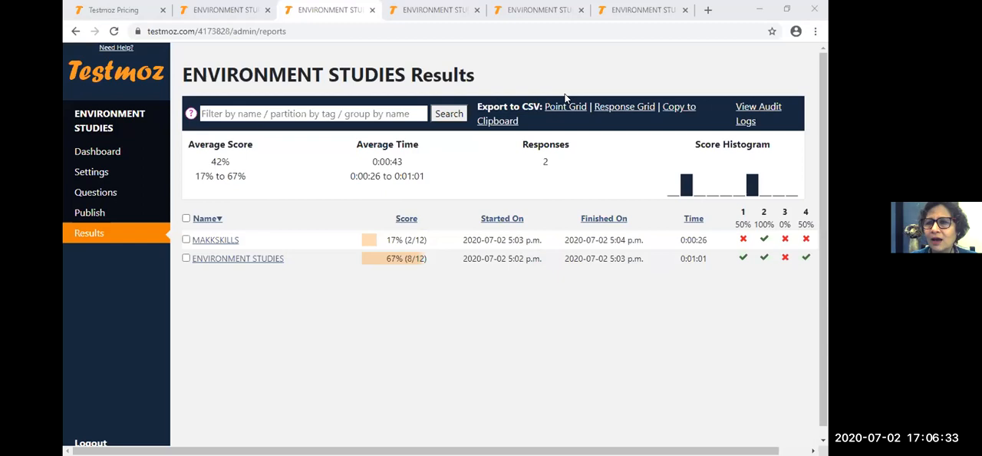
- Open the audit logs of the ENVIRONMENT STUDIES test and close the last ENVIRONMENT STUDIES browser tab
click(757, 113)
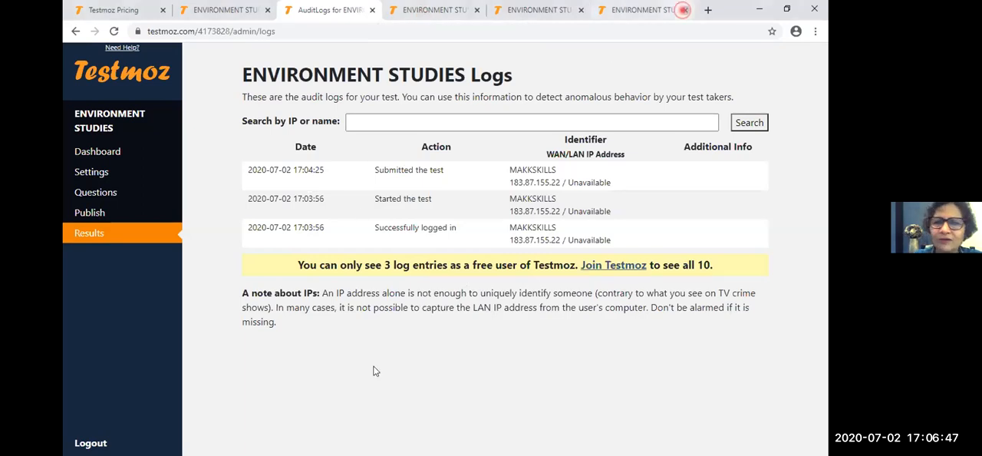
click(683, 9)
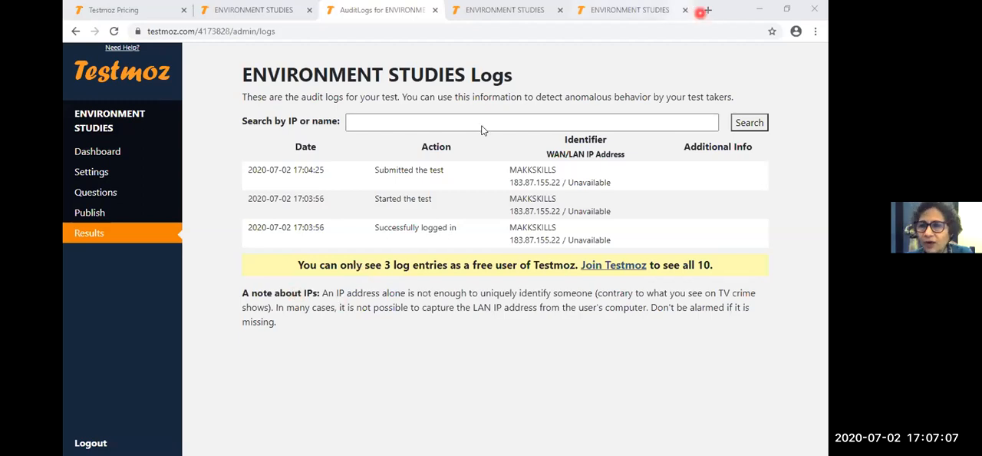
- Load testmoz.com/3814970 in a new browser tab and show the student login for the Cyber Security test
click(707, 10)
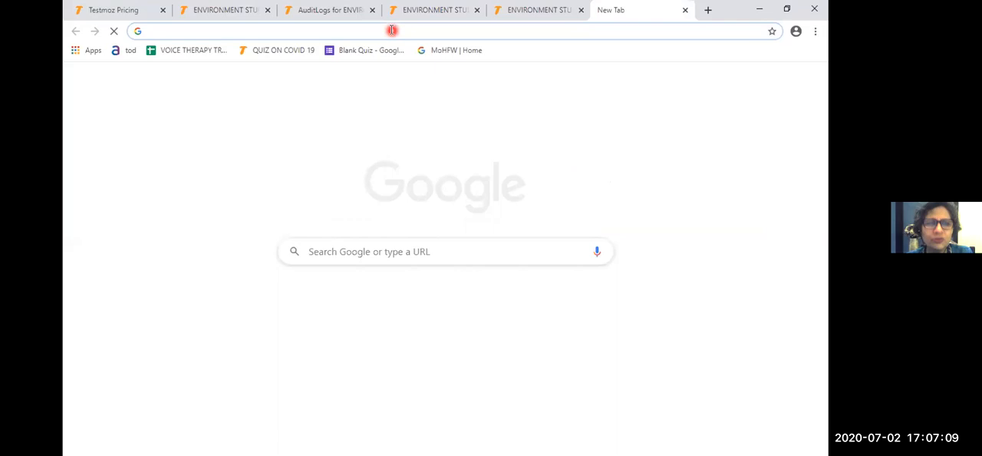
text(testmoz.com/3814970)
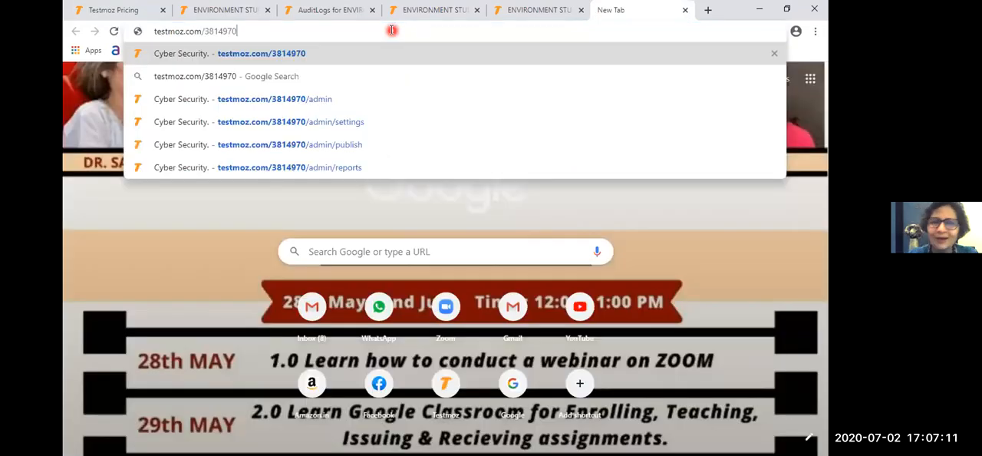
key(Return)
click(407, 71)
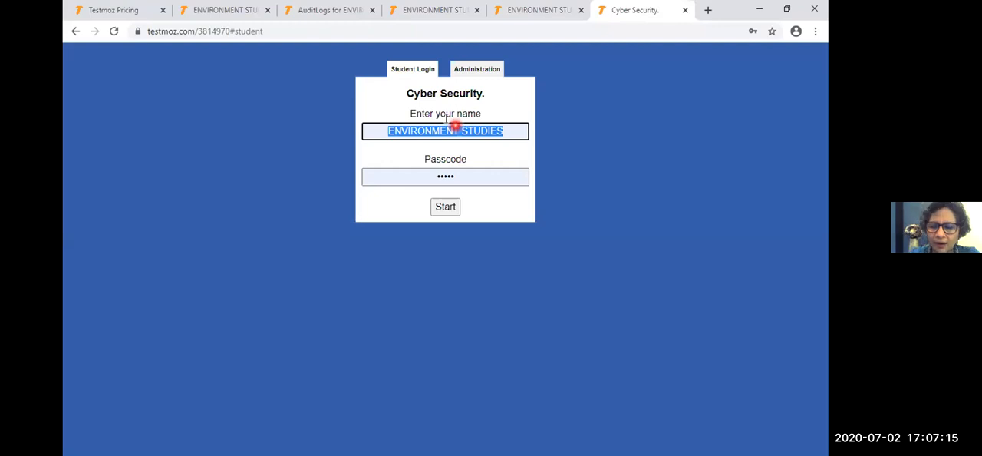
- Enter MAKKSKILLS as the student name, replace the passcode with the test's passcode, and start the test
key(BackSpace)
text(MAN)
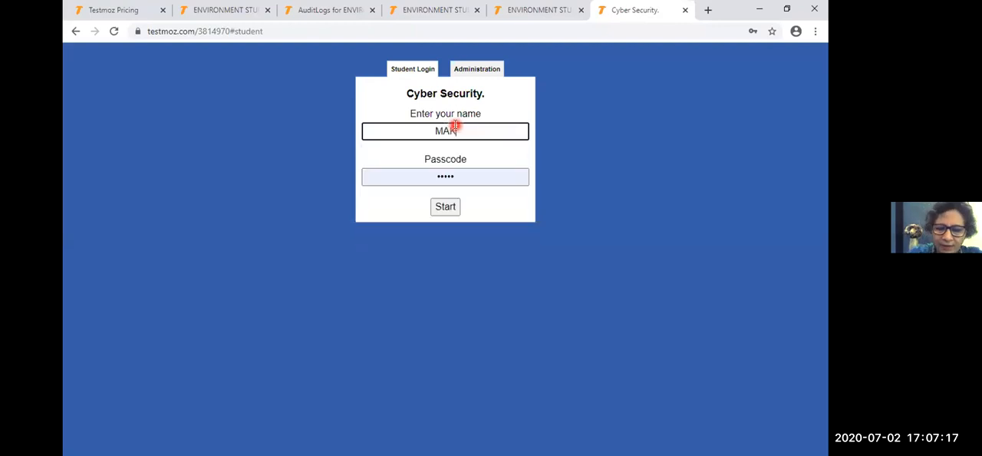
text(KSKILLS)
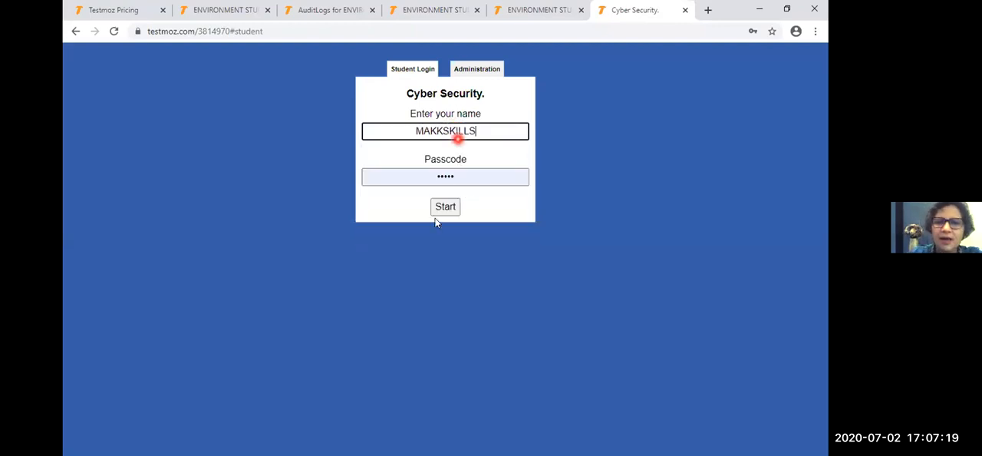
click(470, 174)
key(BackSpace)
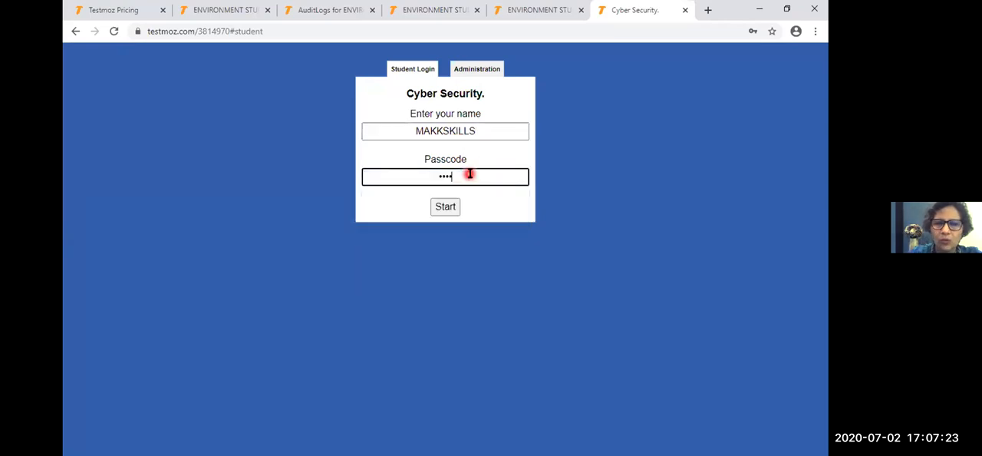
key(BackSpace)
key(BackSpace)
key(BackSpace)
text(1234)
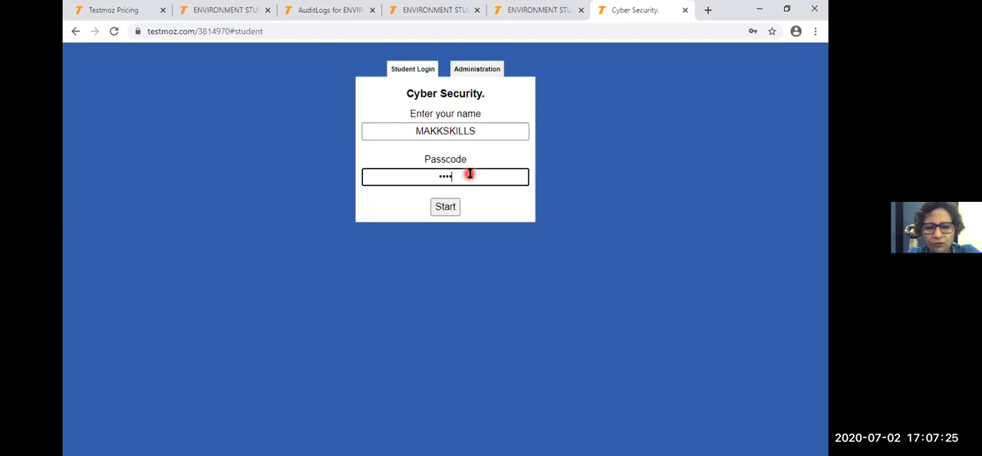
click(439, 210)
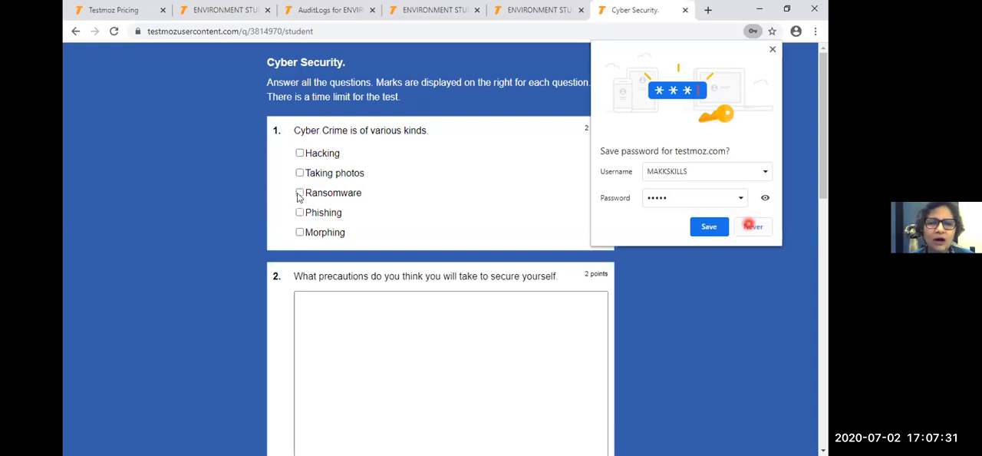
- Select Ransomware as an answer to question 1 and place the cursor in the answer box of question 2
click(299, 194)
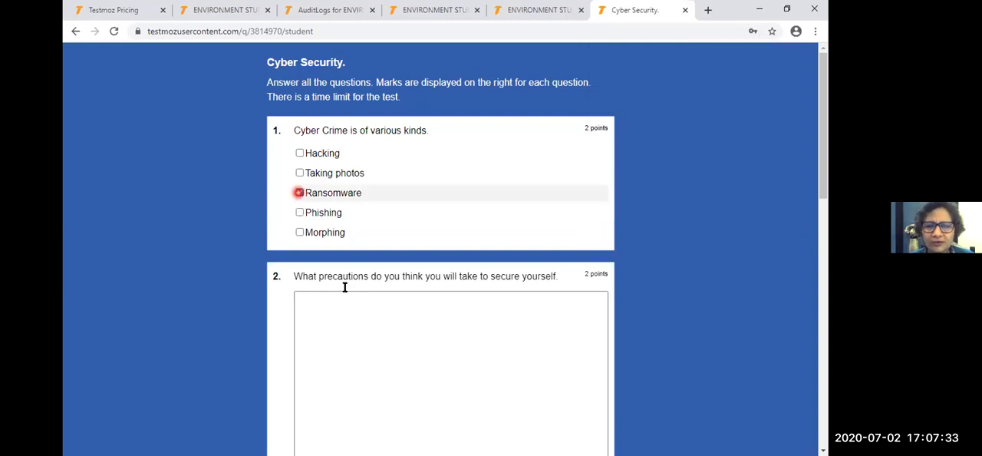
click(406, 324)
scroll(404, 310, down, 1)
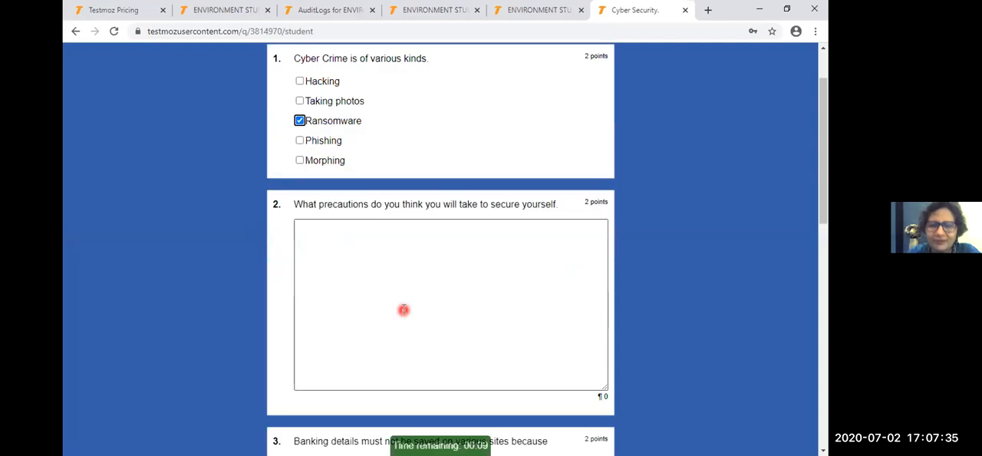
click(482, 281)
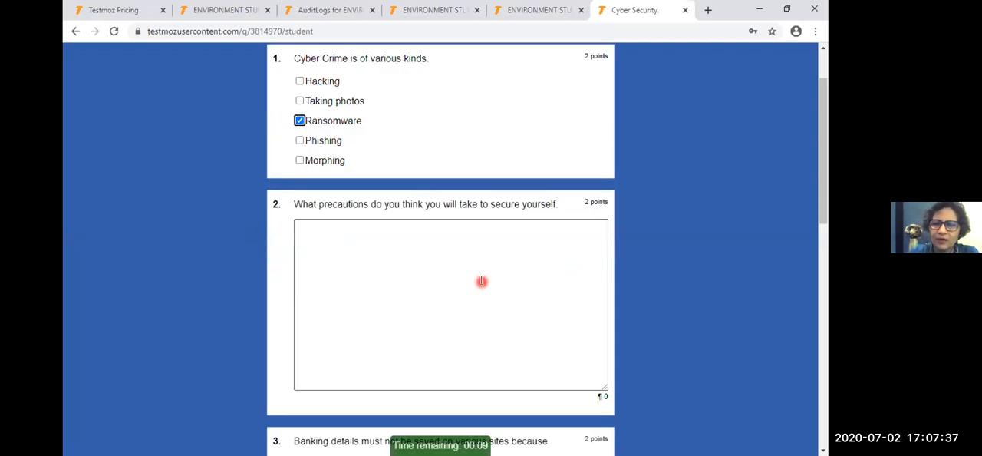
scroll(482, 284, up, 1)
scroll(482, 284, up, 1)
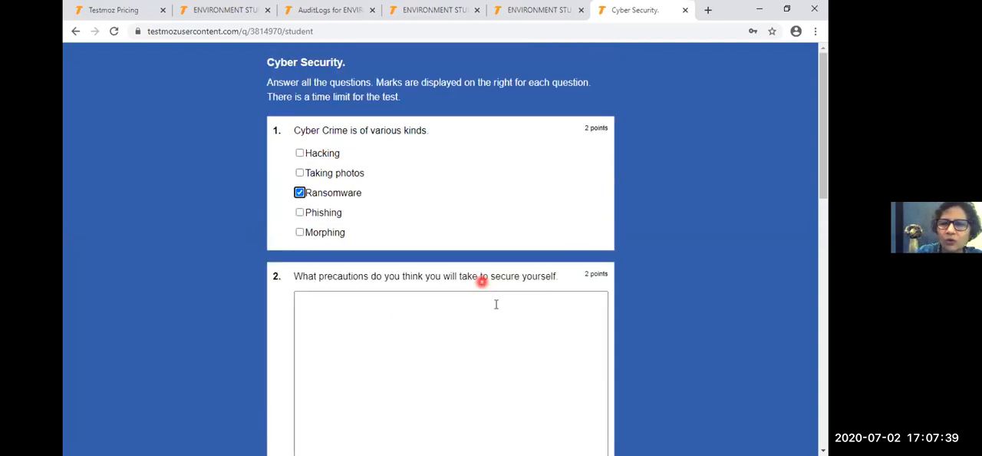
click(446, 298)
click(516, 294)
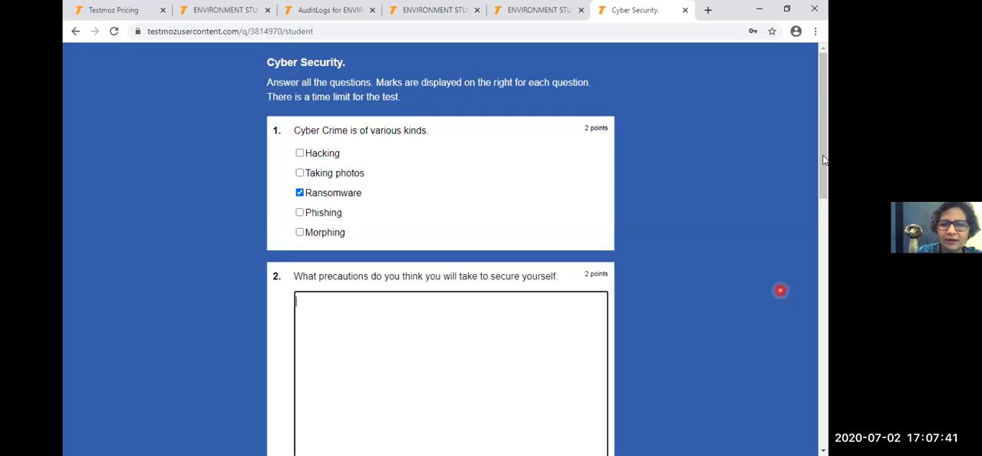
- Enter SAdAefr as the answer to question 3 about saving banking details
scroll(823, 159, down, 3)
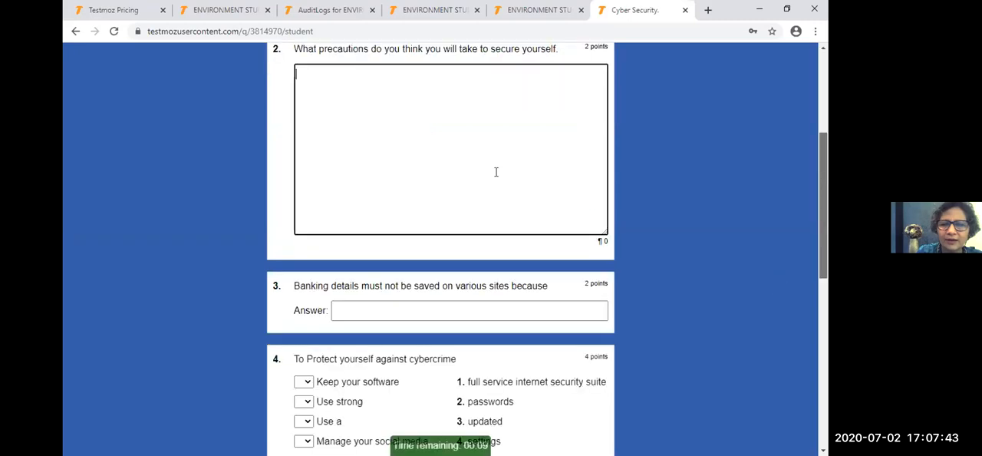
click(477, 313)
text(SAdAefr)
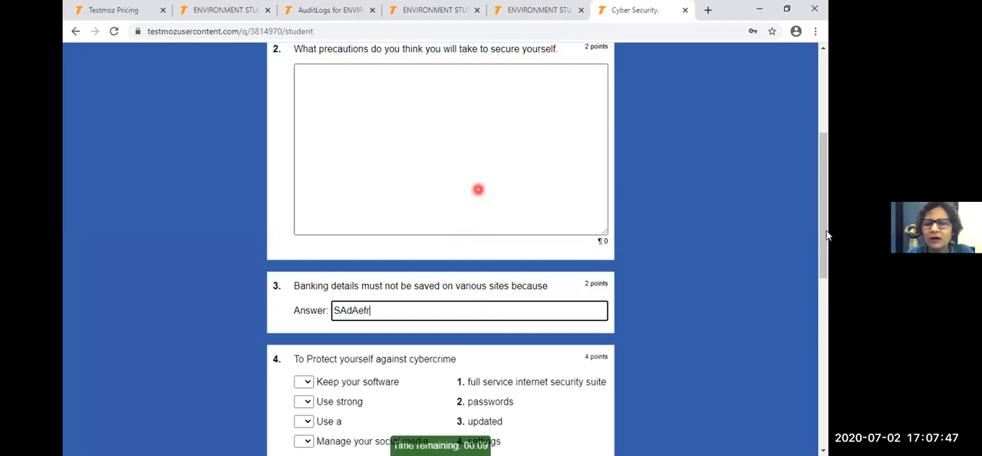
- Answer question 6 with true and question 7 with agree, and try to submit the test
scroll(319, 204, down, 5)
click(305, 200)
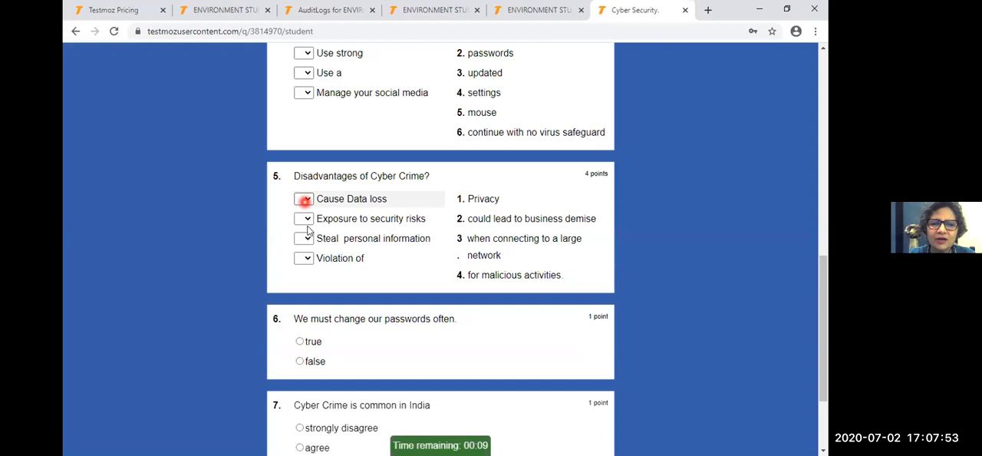
click(299, 343)
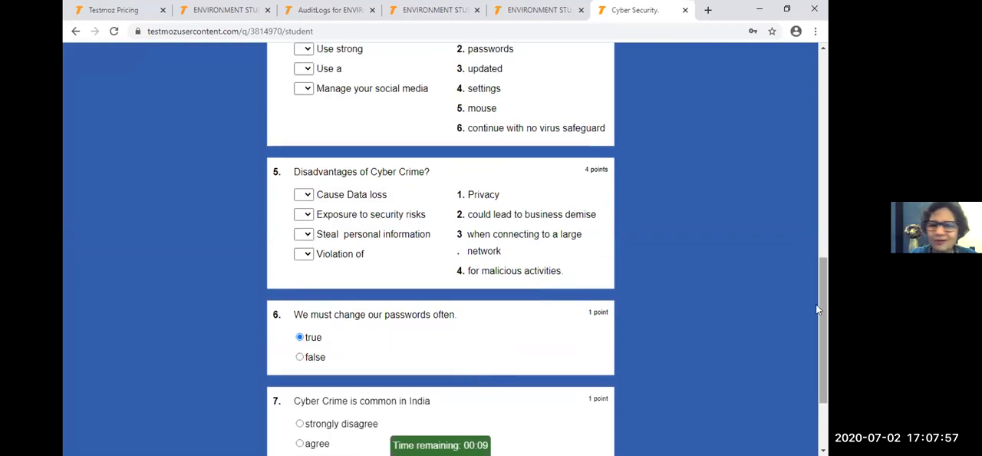
scroll(820, 302, down, 3)
scroll(826, 294, up, 3)
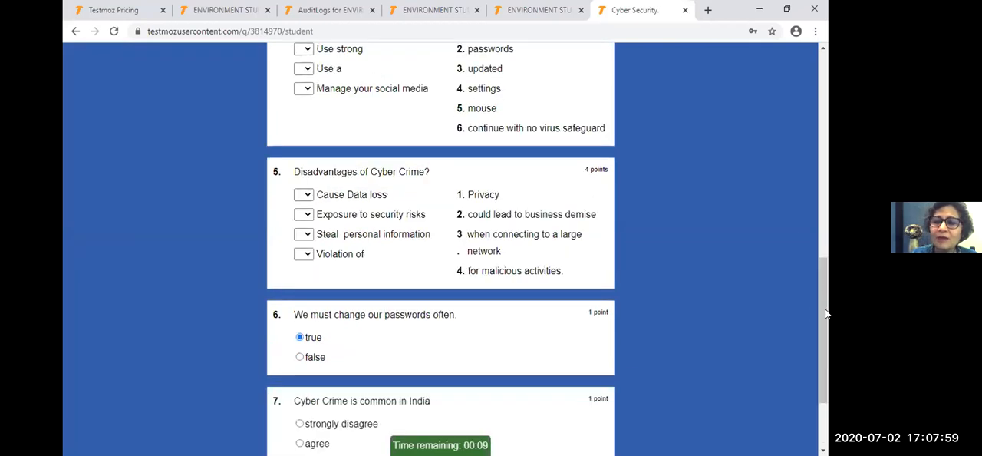
scroll(824, 307, down, 2)
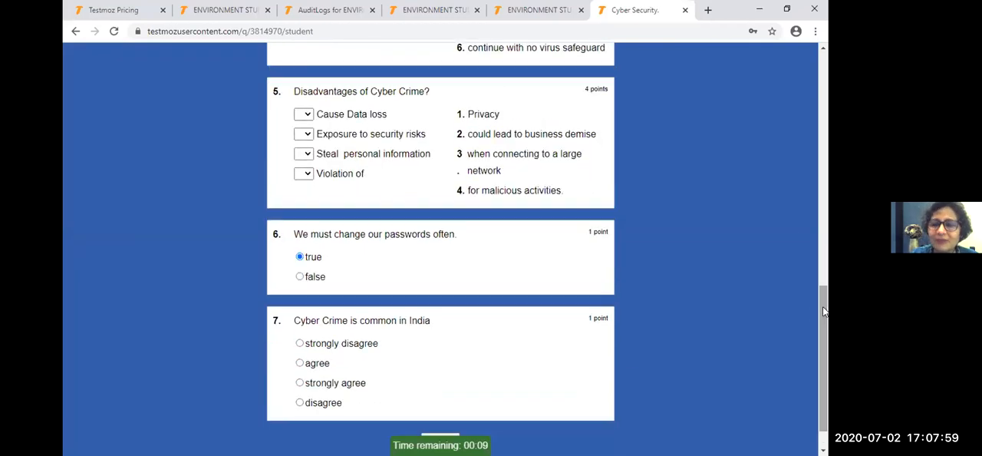
click(301, 363)
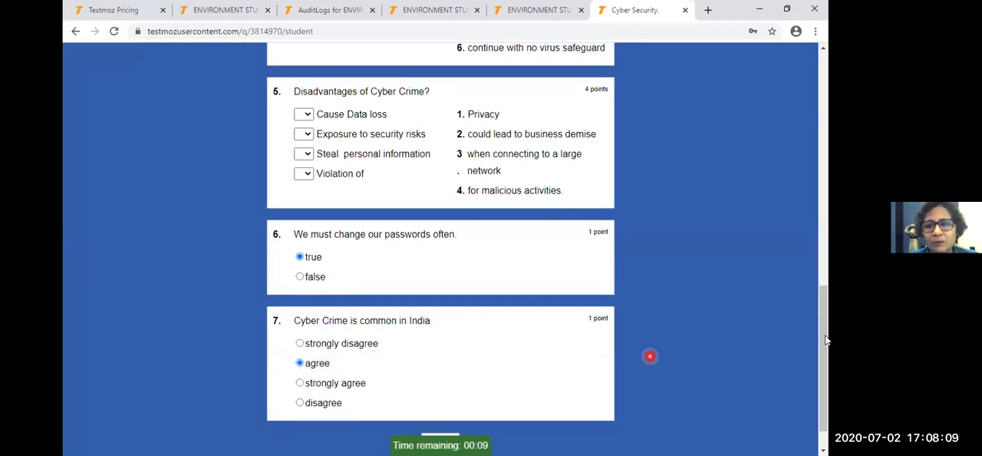
scroll(428, 391, down, 1)
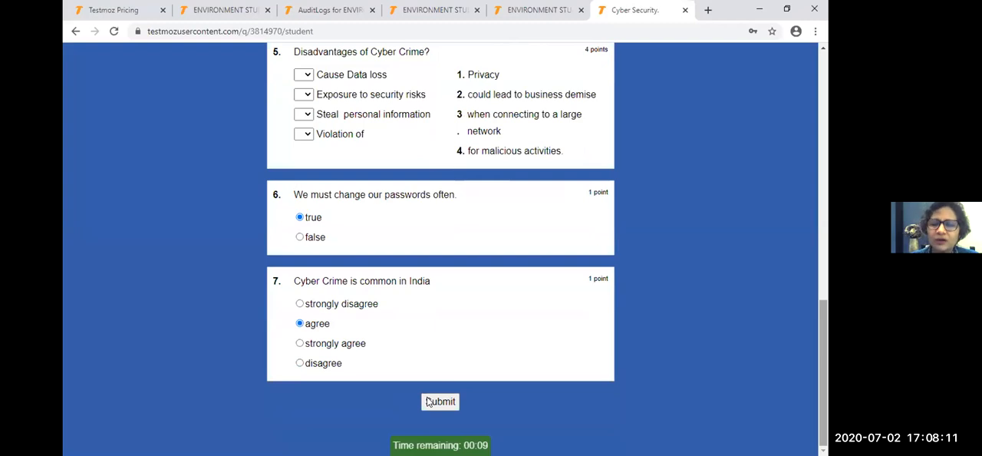
click(447, 401)
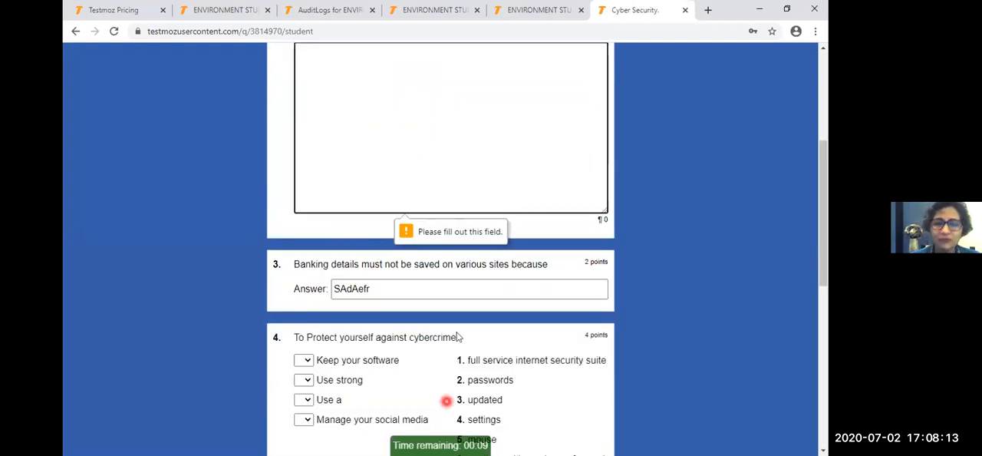
- Enter ihnduiqewiu as the answer to question 2 and try to submit the test again
click(562, 146)
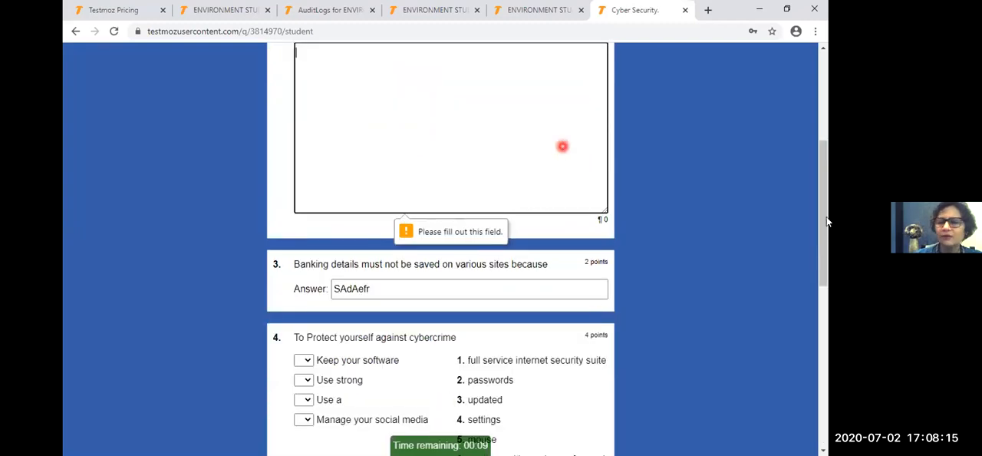
scroll(488, 160, up, 1)
click(490, 161)
text(ihnduiqewiu)
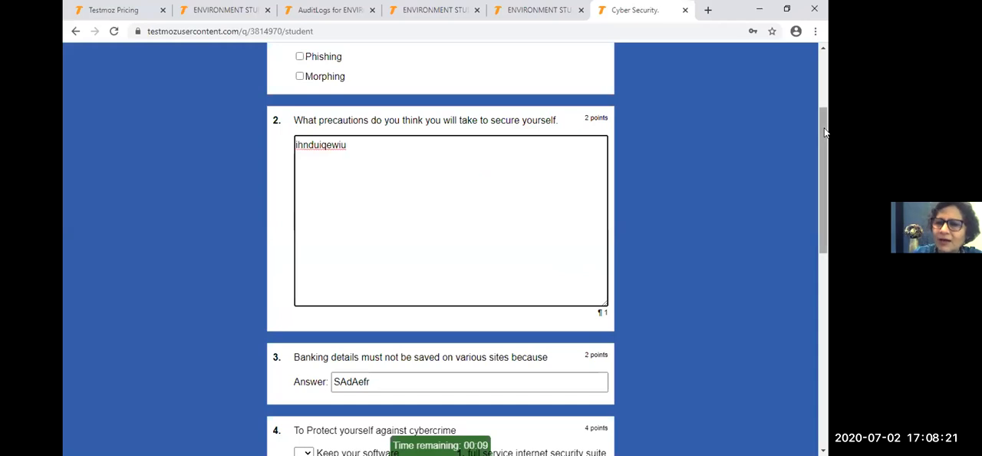
drag(820, 123, 826, 300)
drag(824, 327, 816, 338)
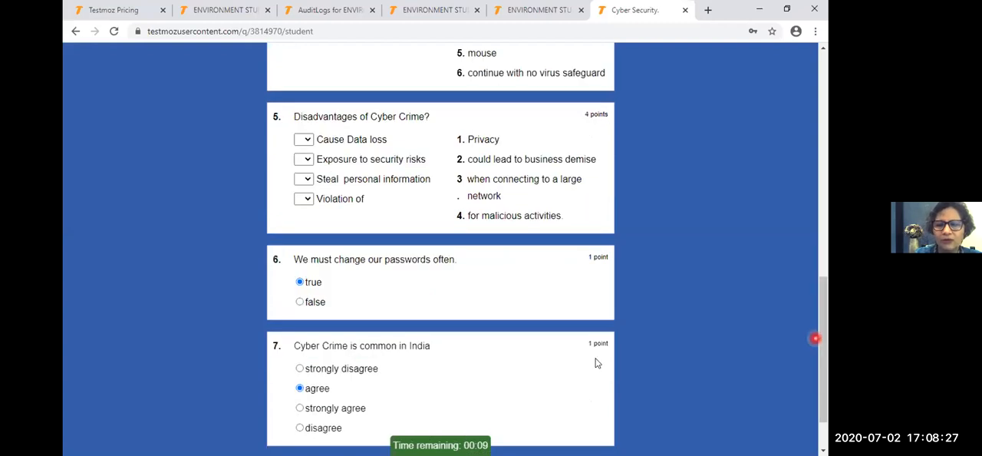
scroll(598, 363, down, 2)
click(432, 403)
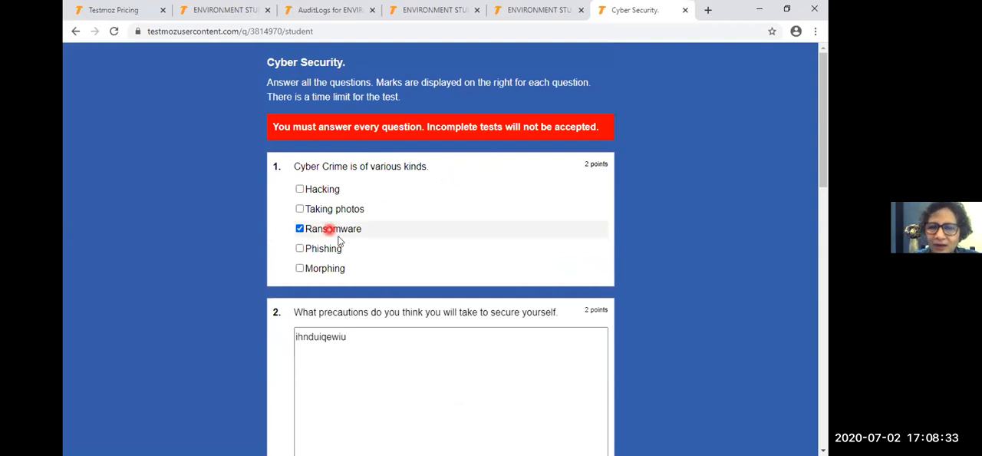
- Add Hacking to the answers of question 1 and return to the browser tab with the ENVIRONMENT STUDIES audit logs
click(300, 189)
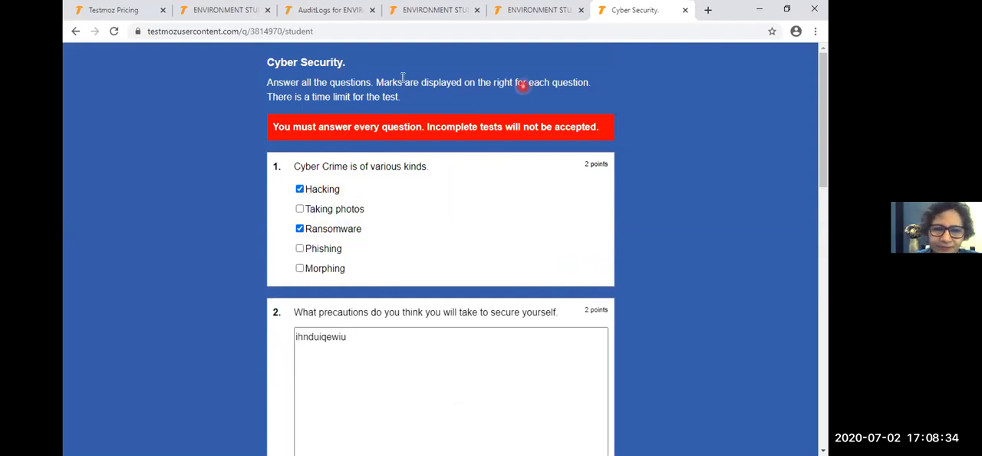
click(565, 8)
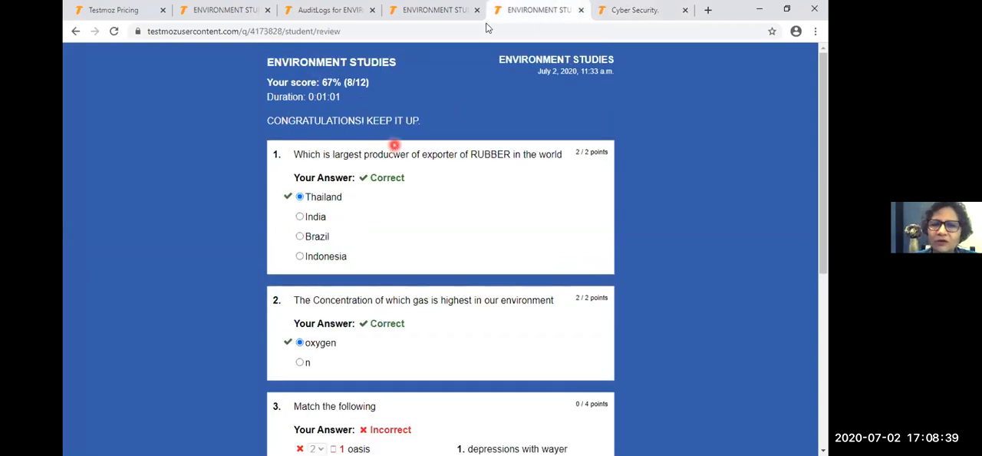
click(640, 9)
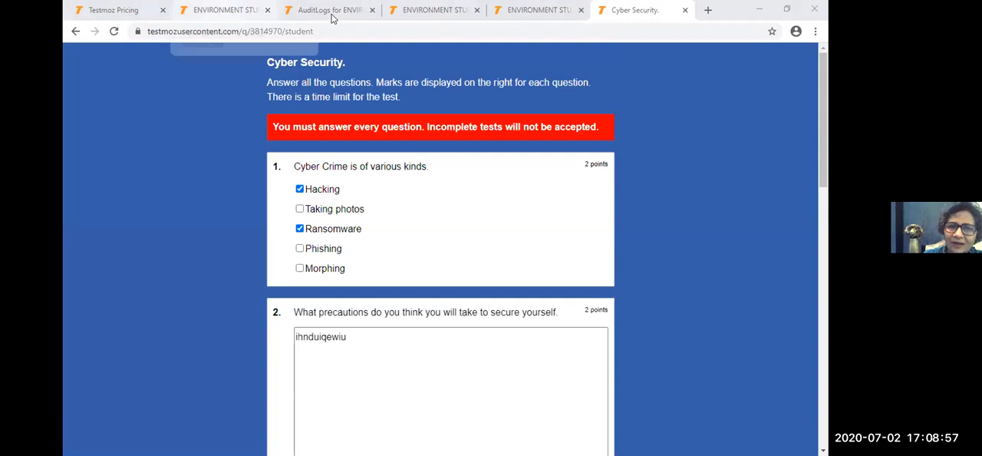
key(ctrl+3)
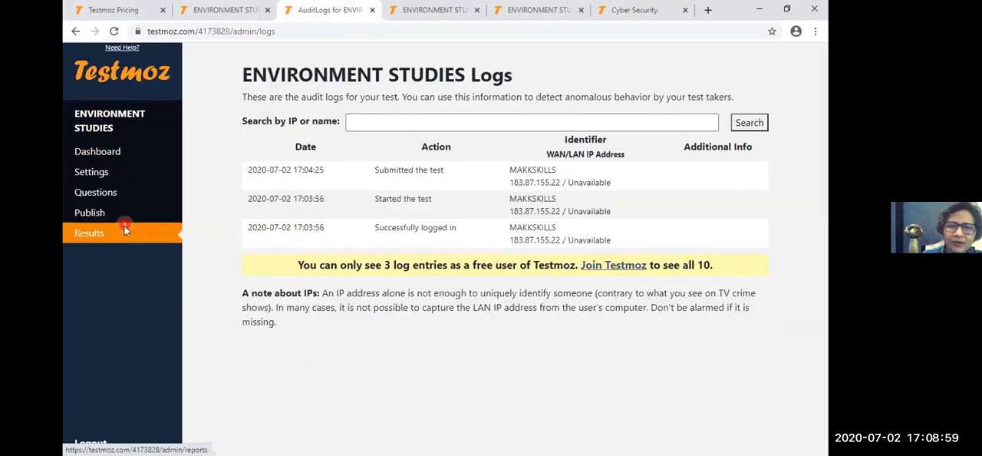